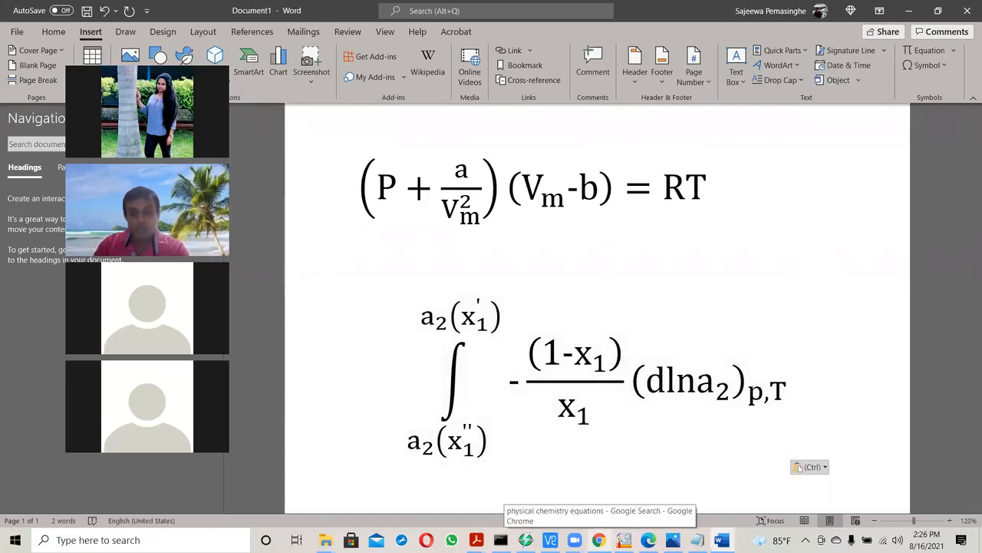
Step: Switch to Chrome and search the web for "chemsketch"
{"action": "left_click", "coordinate": [599, 539]}
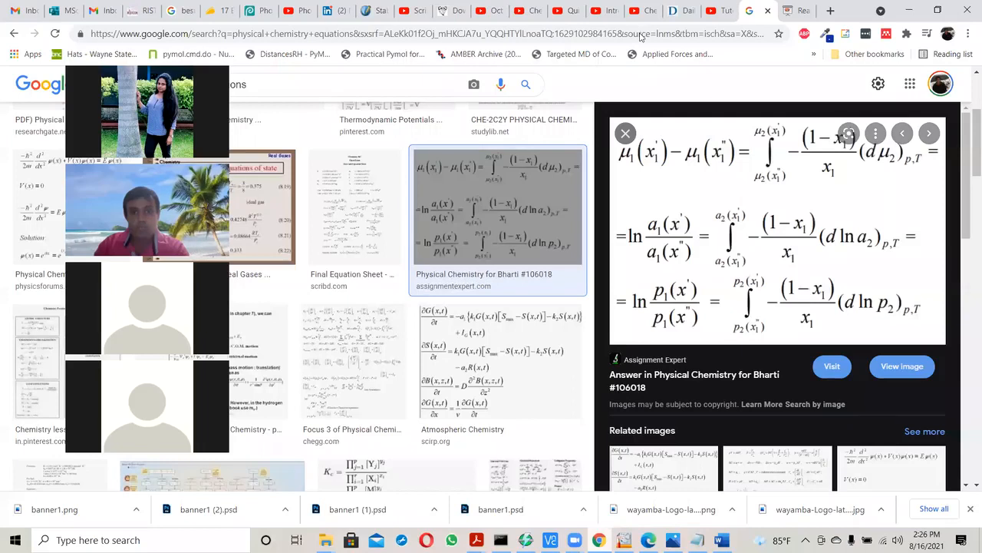
{"action": "left_click", "coordinate": [640, 33]}
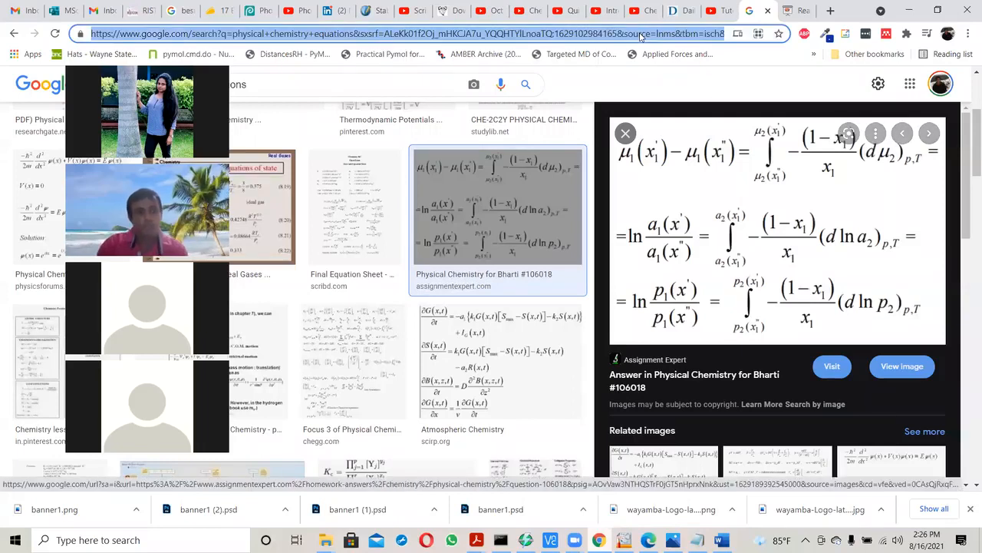
{"action": "type", "text": "chem"}
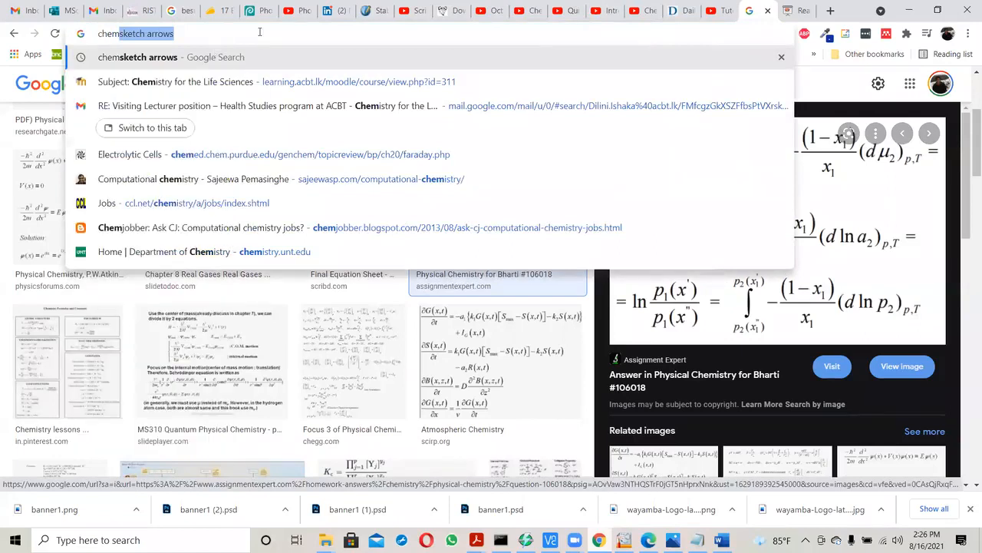
{"action": "key", "text": "BackSpace"}
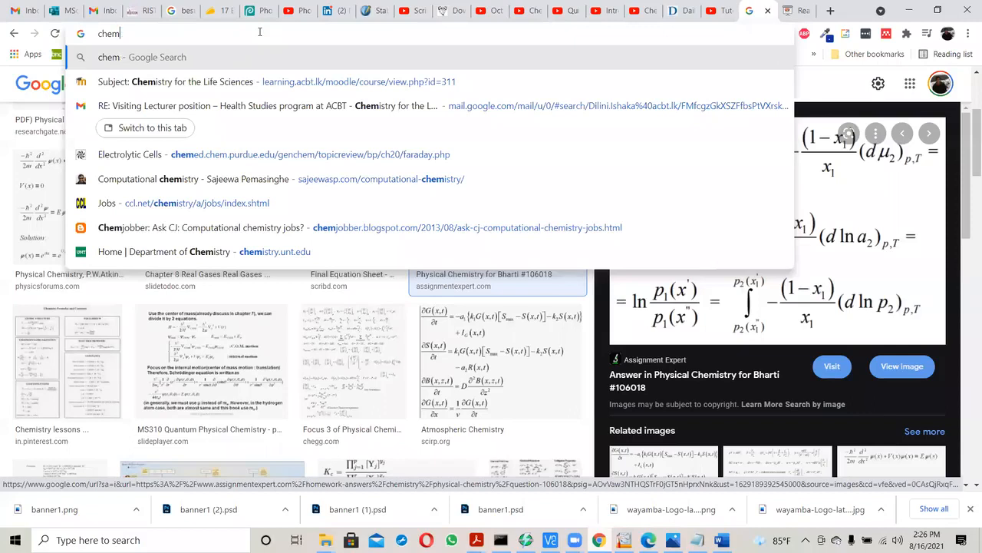
{"action": "type", "text": "sketch"}
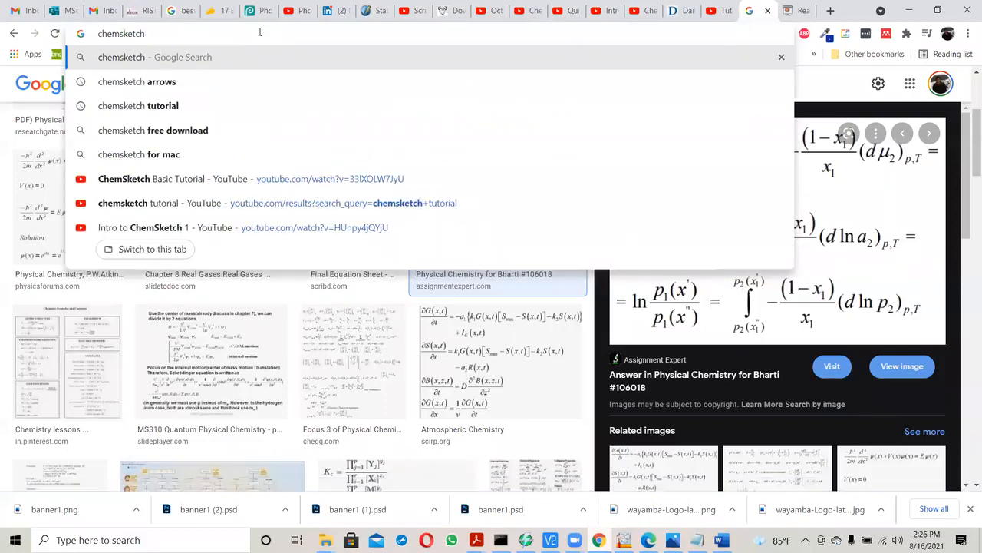
{"action": "key", "text": "Return"}
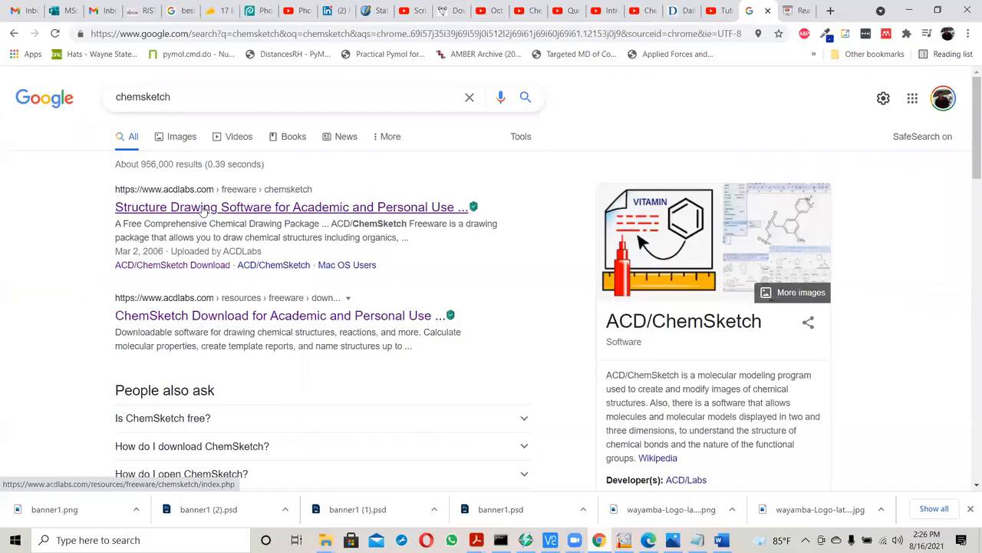
Step: Open the acdlabs.com result for ChemSketch academic and personal use and go to the freeware version's download form
{"action": "left_click", "coordinate": [373, 213]}
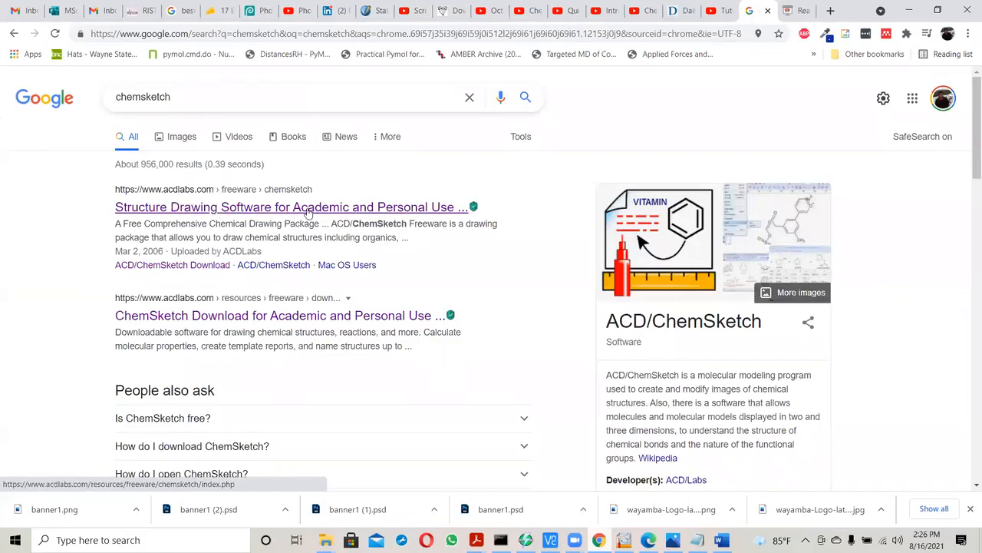
{"action": "left_click", "coordinate": [315, 323]}
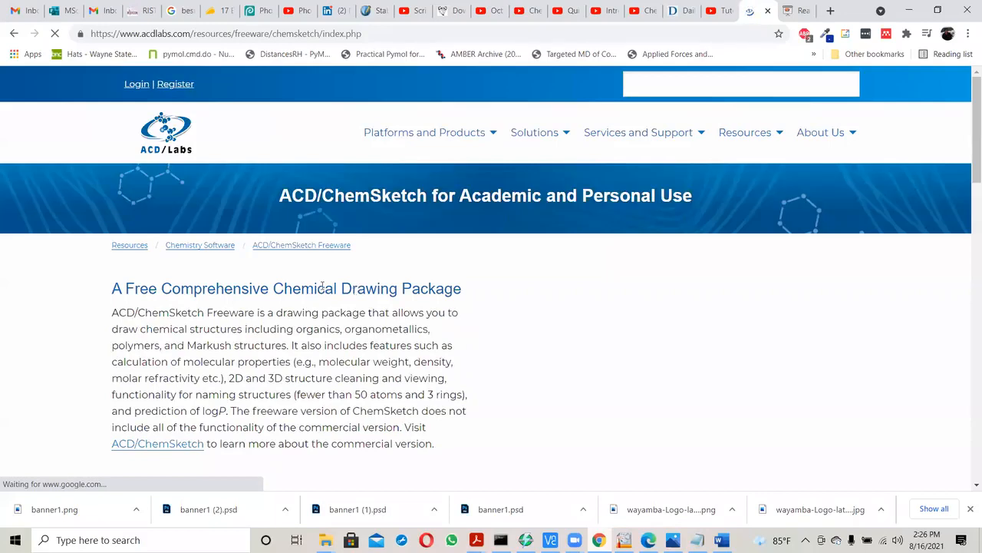
{"action": "scroll", "coordinate": [364, 299], "scroll_direction": "down", "scroll_amount": 3}
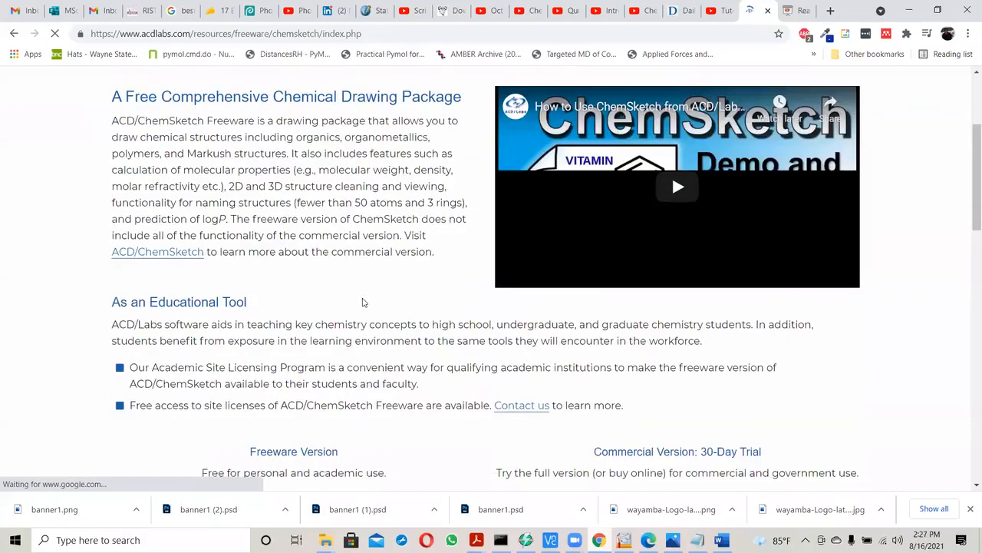
{"action": "scroll", "coordinate": [325, 302], "scroll_direction": "down", "scroll_amount": 2}
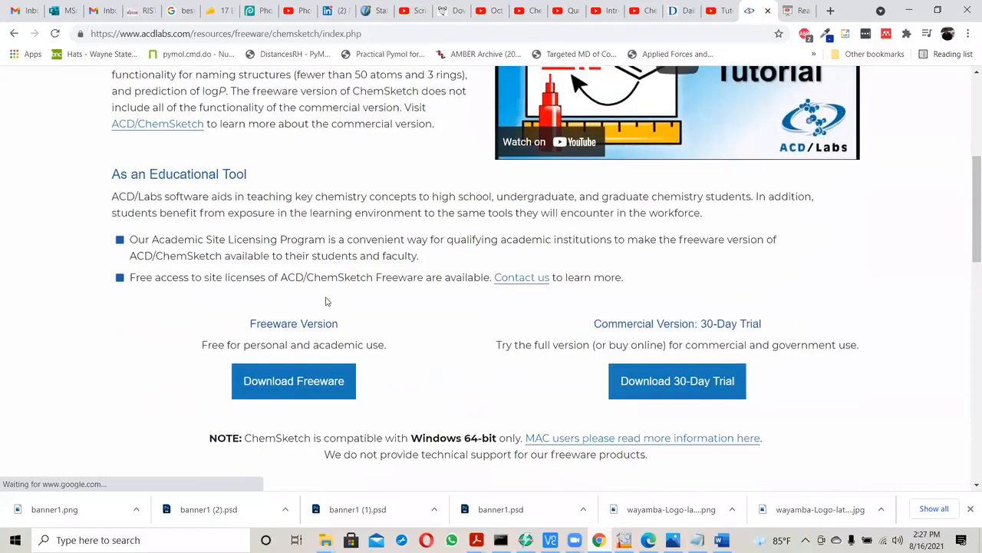
{"action": "scroll", "coordinate": [307, 315], "scroll_direction": "down", "scroll_amount": 1}
{"action": "left_click", "coordinate": [304, 327]}
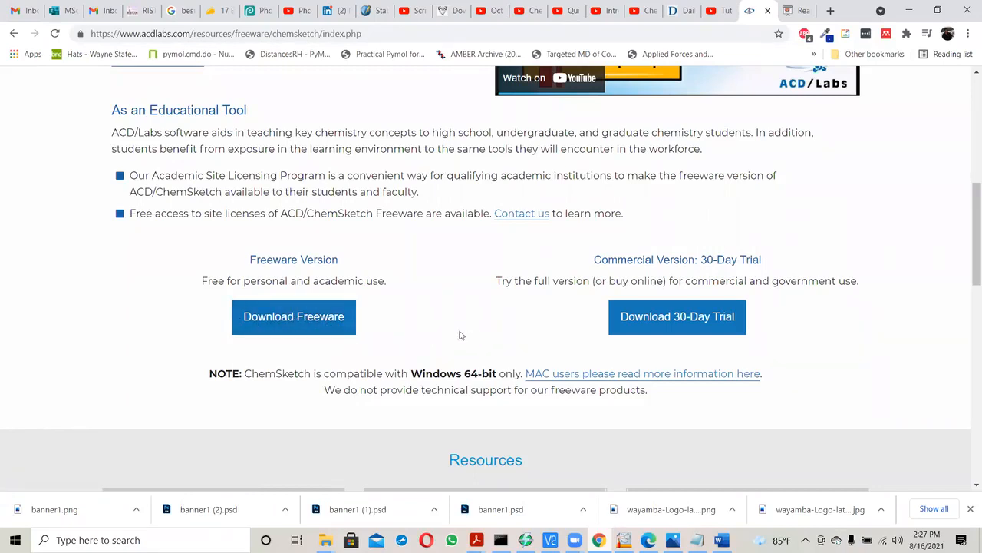
{"action": "left_click", "coordinate": [280, 325]}
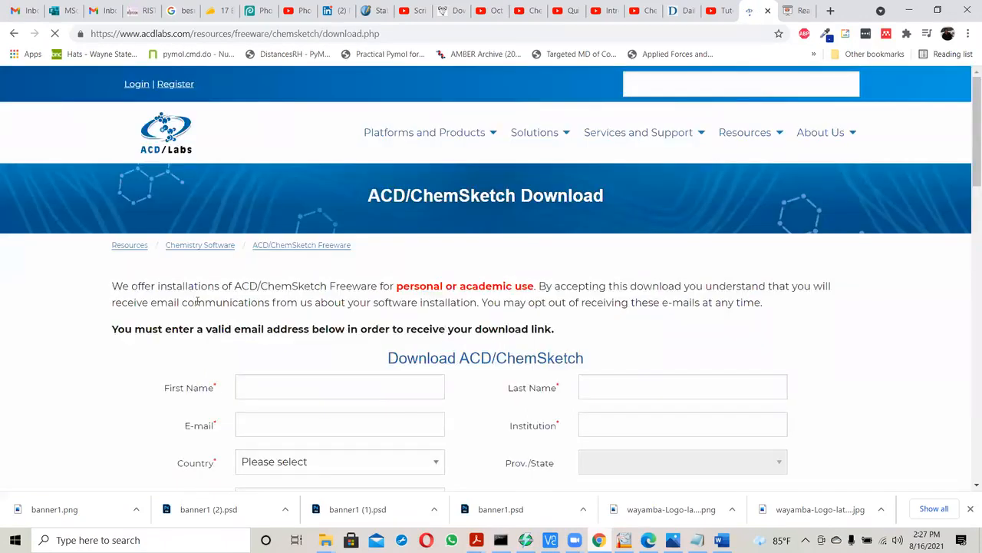
Step: Fill in the ChemSketch download form with the saved name, e-mail, institution, country and phone details and submit it
{"action": "scroll", "coordinate": [198, 302], "scroll_direction": "down", "scroll_amount": 3}
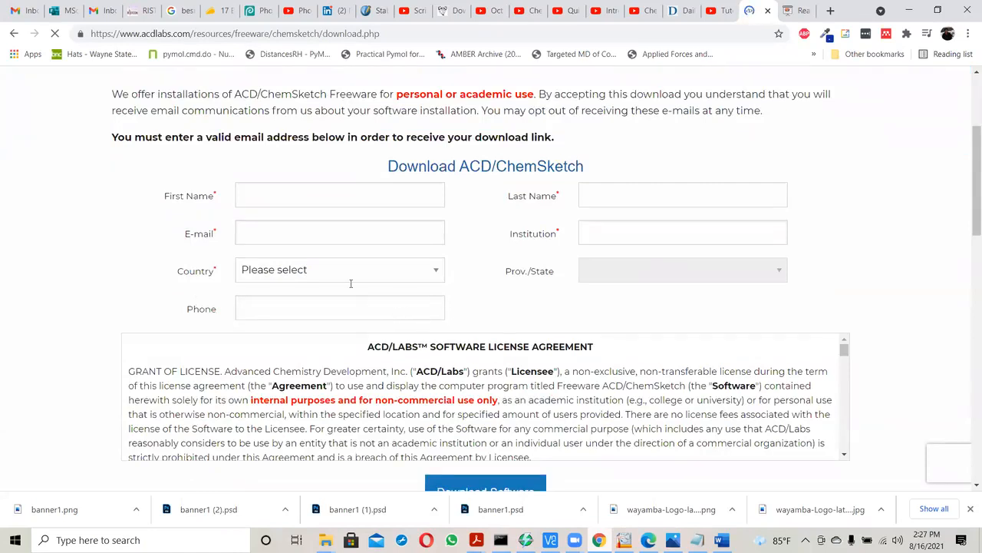
{"action": "left_click", "coordinate": [268, 195]}
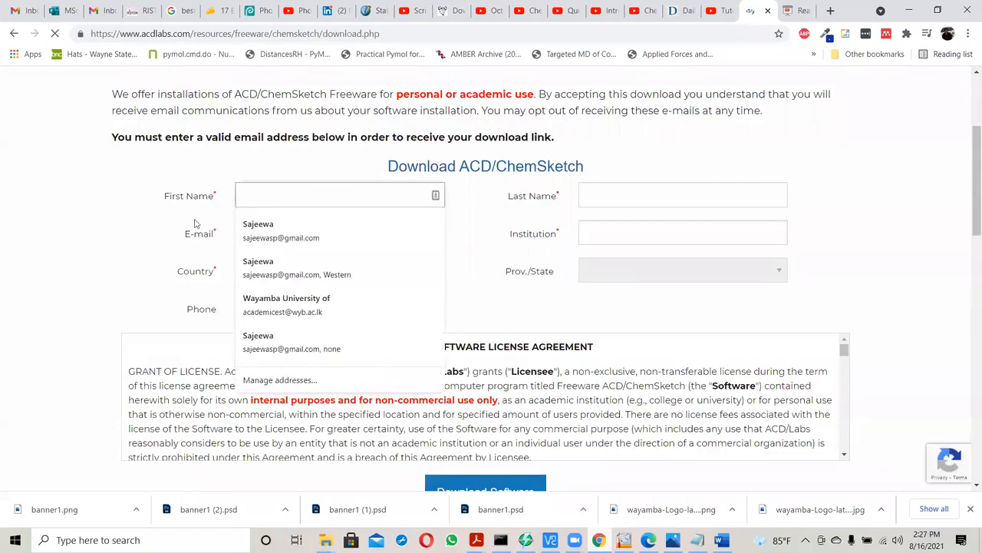
{"action": "left_click", "coordinate": [213, 234]}
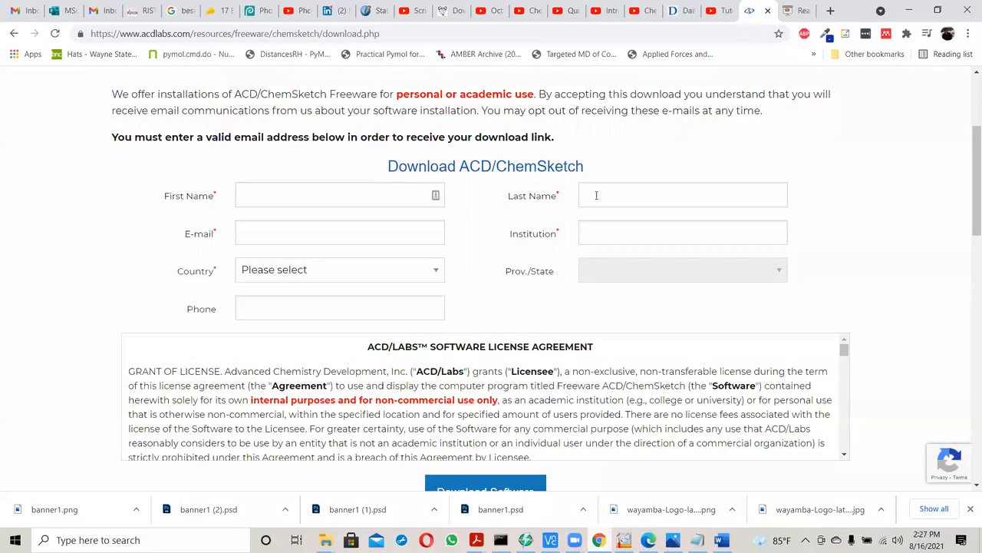
{"action": "scroll", "coordinate": [581, 287], "scroll_direction": "down", "scroll_amount": 2}
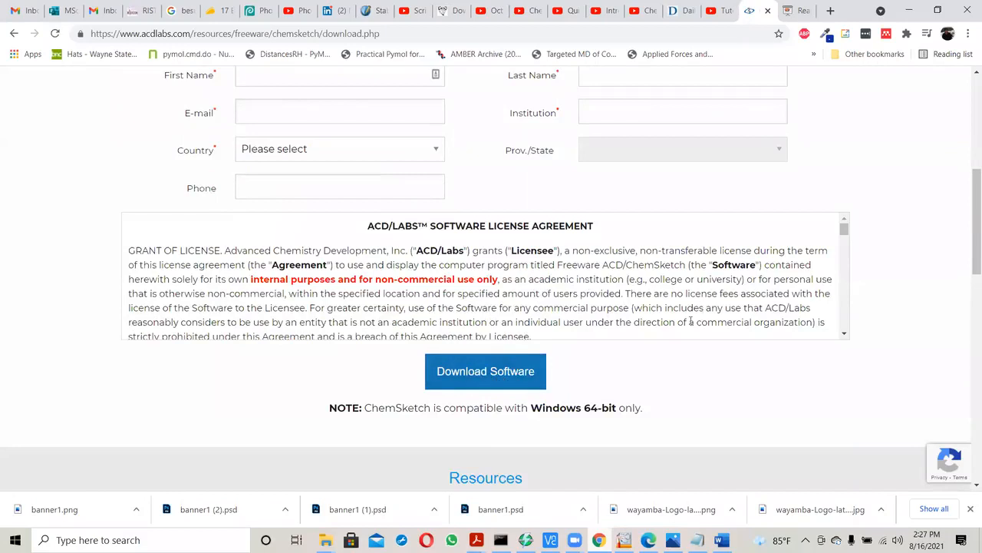
{"action": "scroll", "coordinate": [698, 364], "scroll_direction": "up", "scroll_amount": 2}
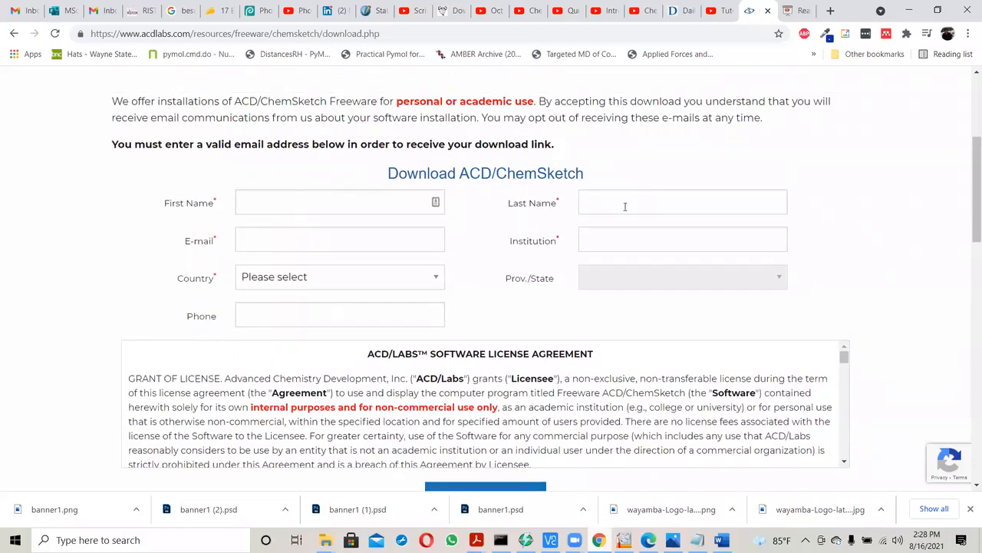
{"action": "left_click", "coordinate": [280, 202]}
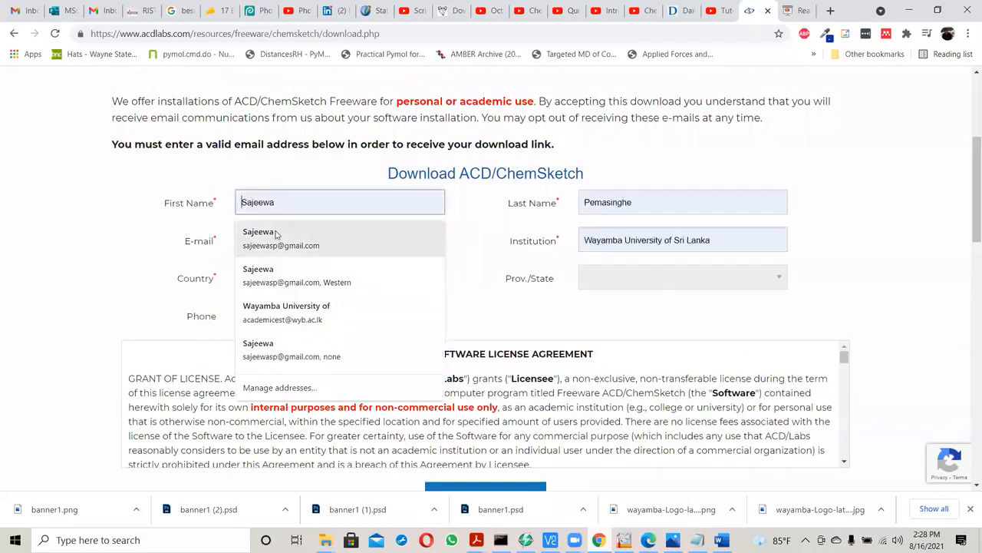
{"action": "left_click", "coordinate": [276, 234]}
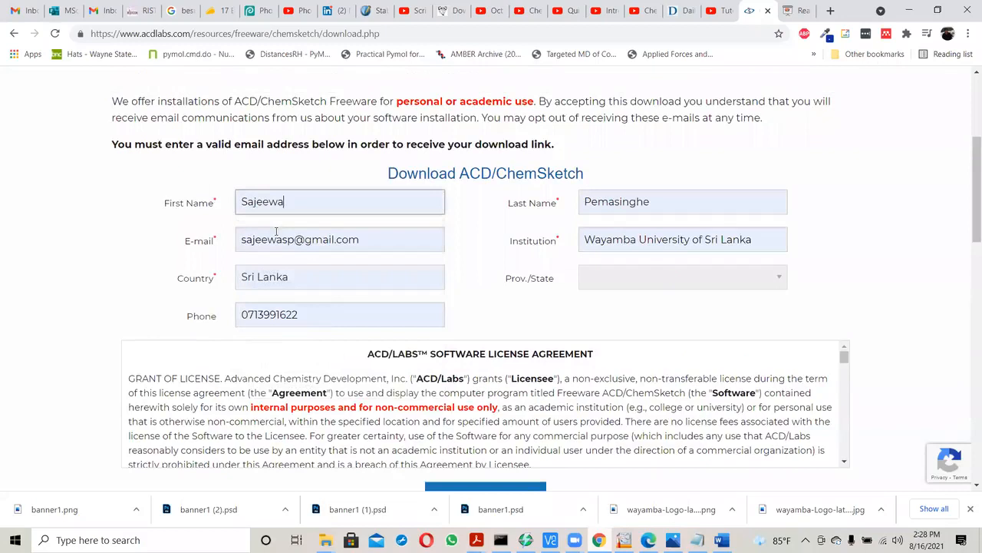
{"action": "left_click", "coordinate": [695, 278]}
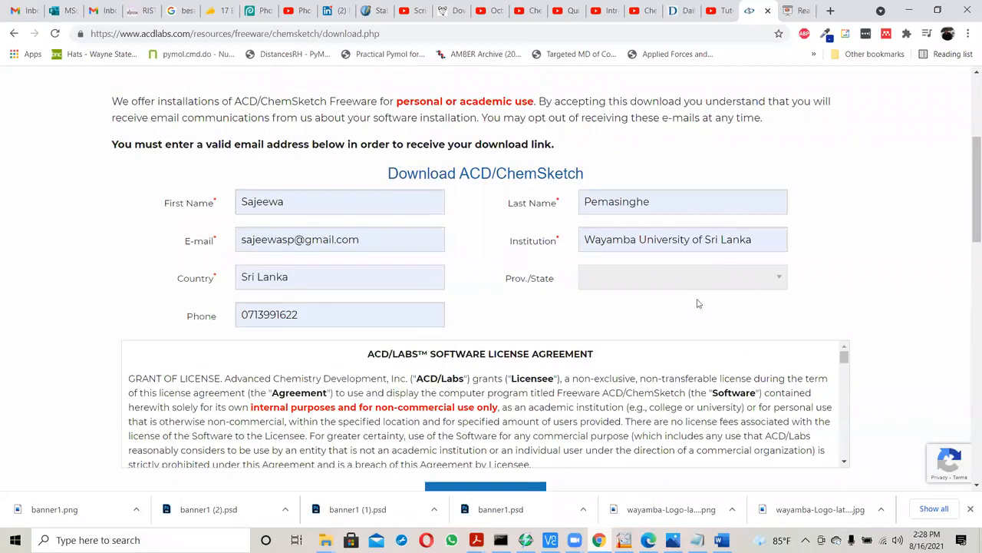
{"action": "scroll", "coordinate": [477, 275], "scroll_direction": "down", "scroll_amount": 3}
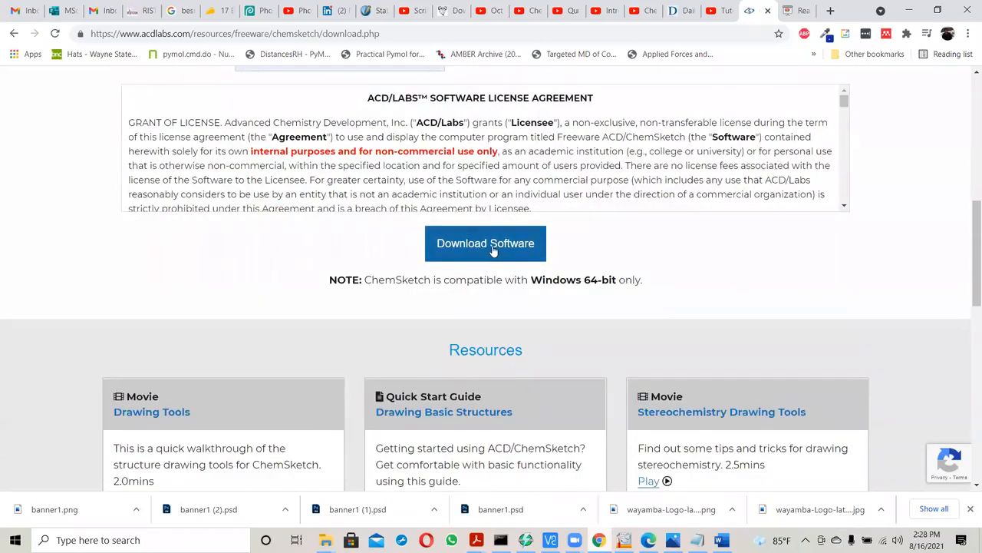
{"action": "left_click", "coordinate": [494, 251]}
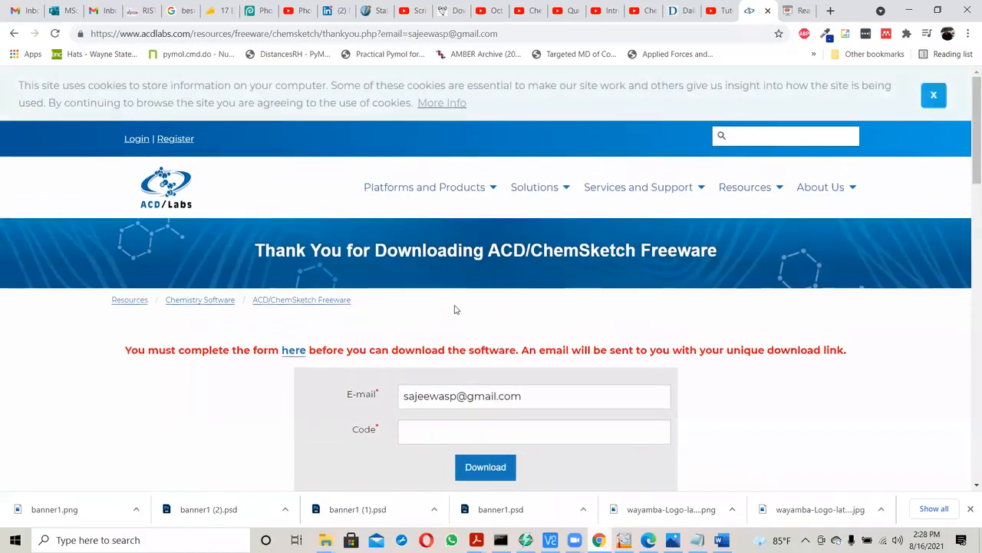
Step: Examine the e-mail and code fields on the ChemSketch thank-you page and read the installation instructions below them
{"action": "scroll", "coordinate": [481, 335], "scroll_direction": "down", "scroll_amount": 1}
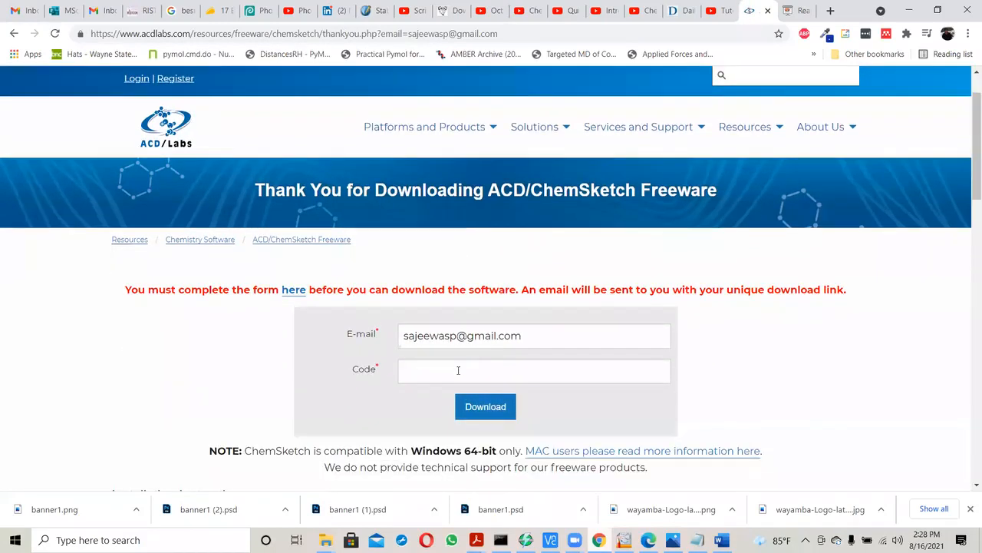
{"action": "left_click", "coordinate": [458, 370]}
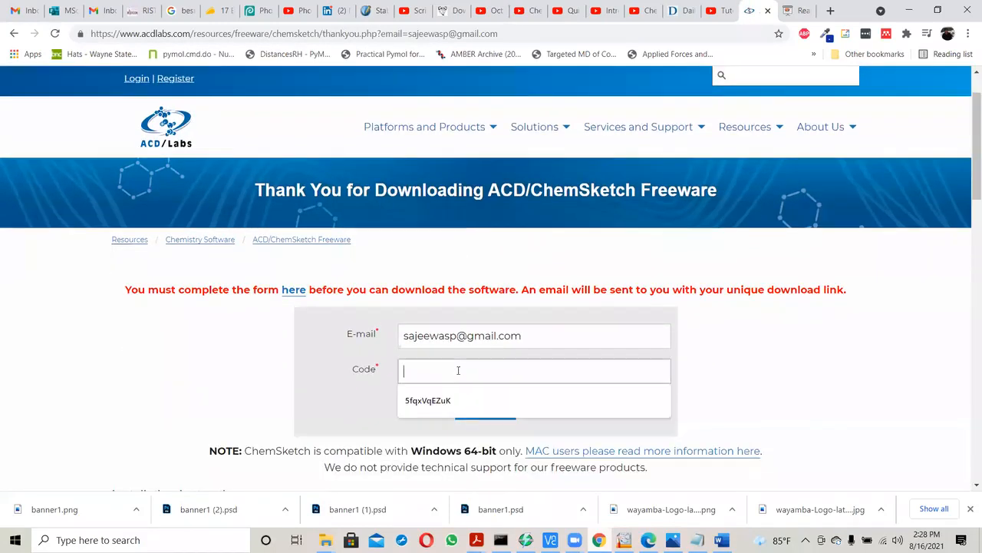
{"action": "left_click", "coordinate": [766, 356]}
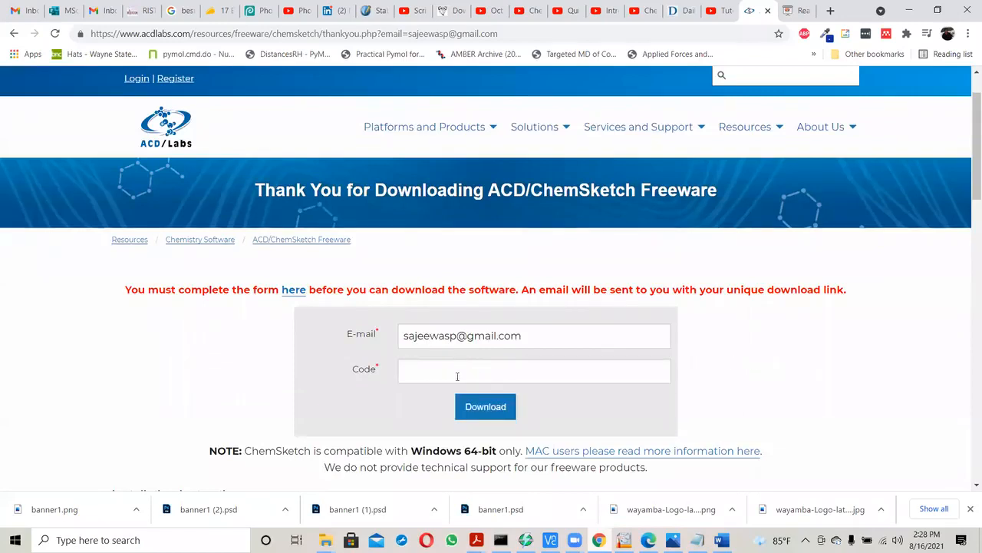
{"action": "left_click", "coordinate": [468, 367]}
{"action": "left_click", "coordinate": [742, 362]}
{"action": "scroll", "coordinate": [860, 377], "scroll_direction": "down", "scroll_amount": 1}
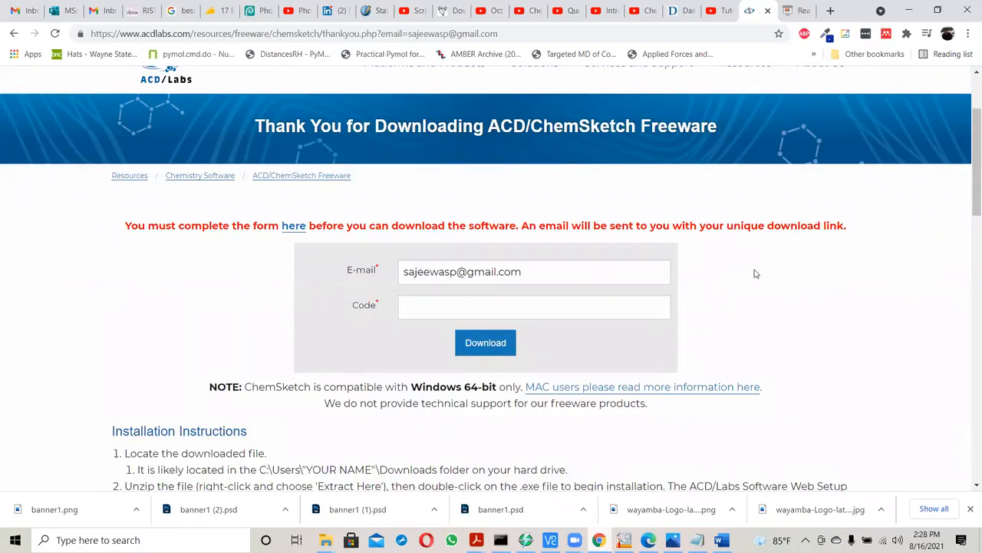
{"action": "scroll", "coordinate": [785, 265], "scroll_direction": "down", "scroll_amount": 2}
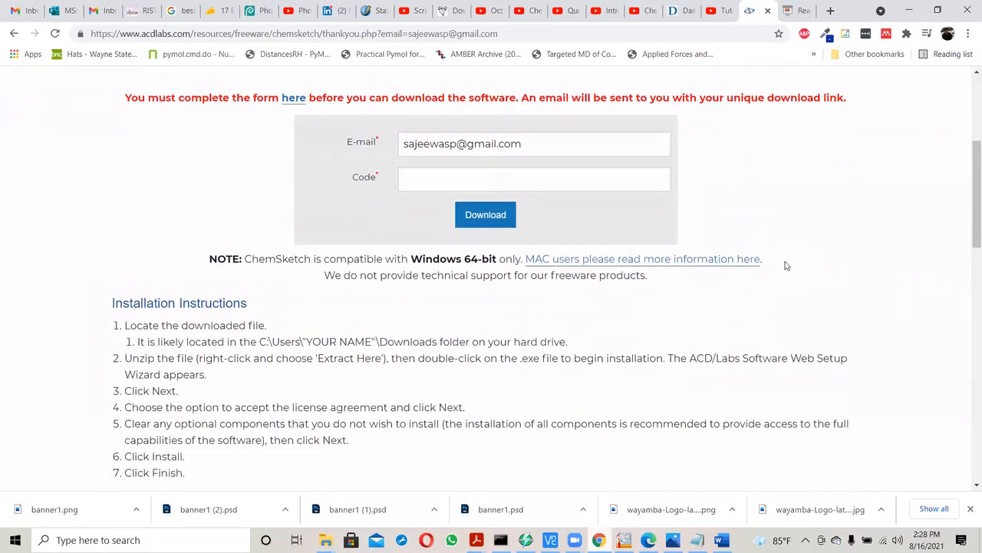
{"action": "scroll", "coordinate": [785, 265], "scroll_direction": "down", "scroll_amount": 2}
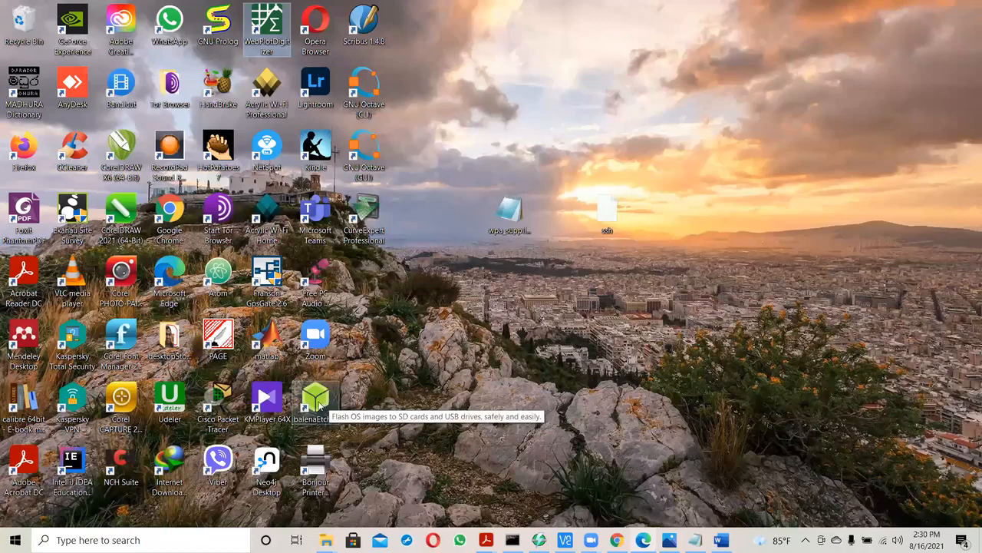
Step: Find and launch the installed ChemSketch application, and dismiss its ACD/Labs Products start-up dialog
{"action": "left_click", "coordinate": [98, 536]}
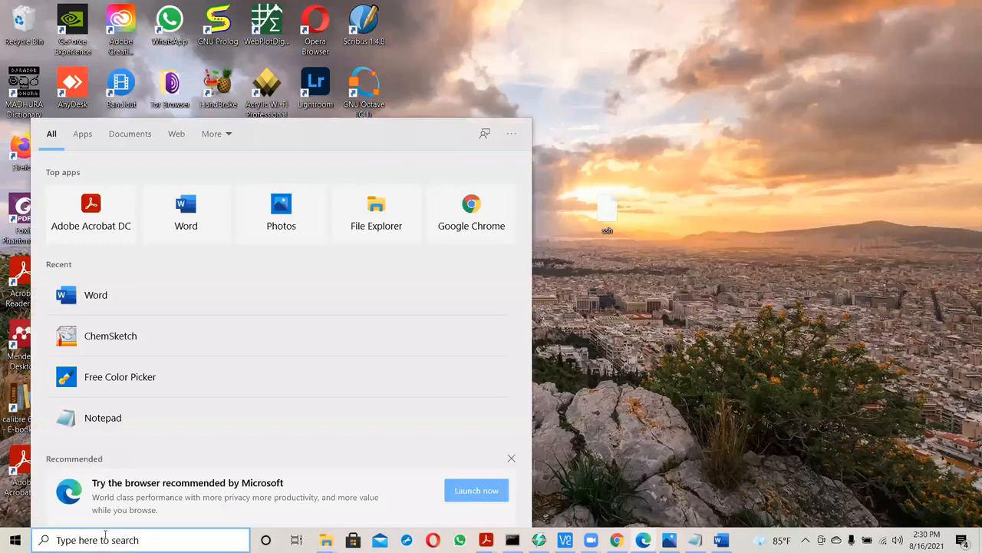
{"action": "type", "text": "che"}
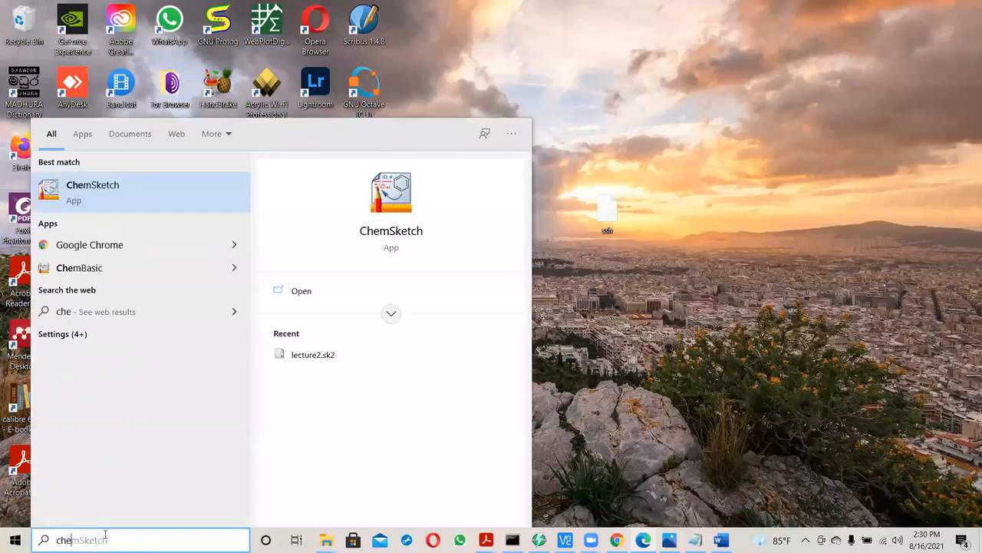
{"action": "left_click", "coordinate": [114, 200]}
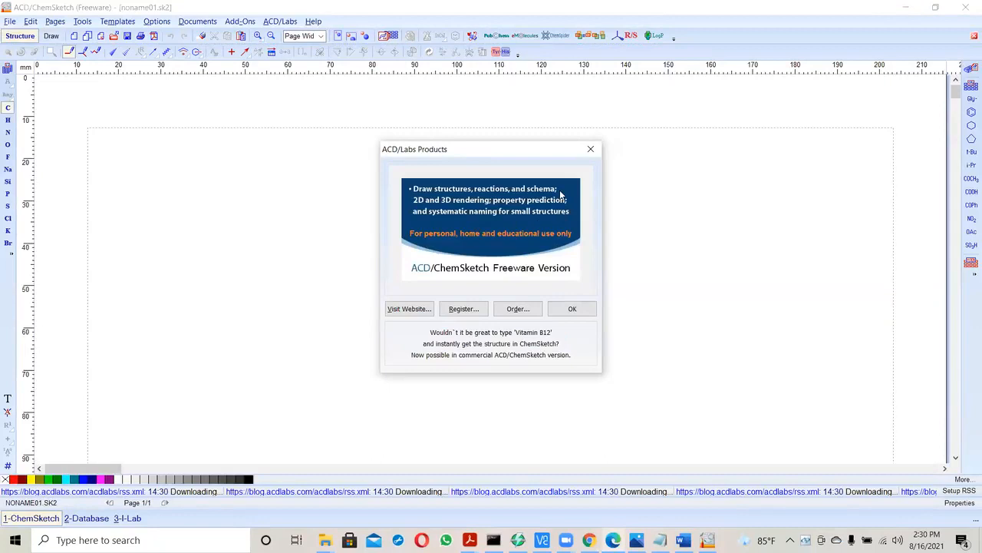
{"action": "left_click", "coordinate": [590, 149]}
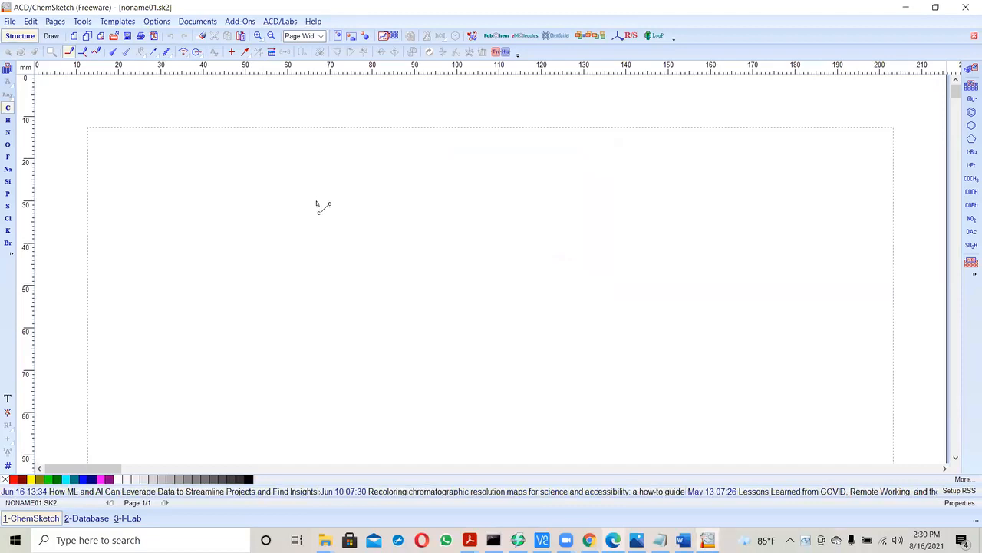
Step: Switch to the lecture2 folder in File Explorer, show its files as large icons and open the image 2021-08-16.png
{"action": "left_click", "coordinate": [324, 539]}
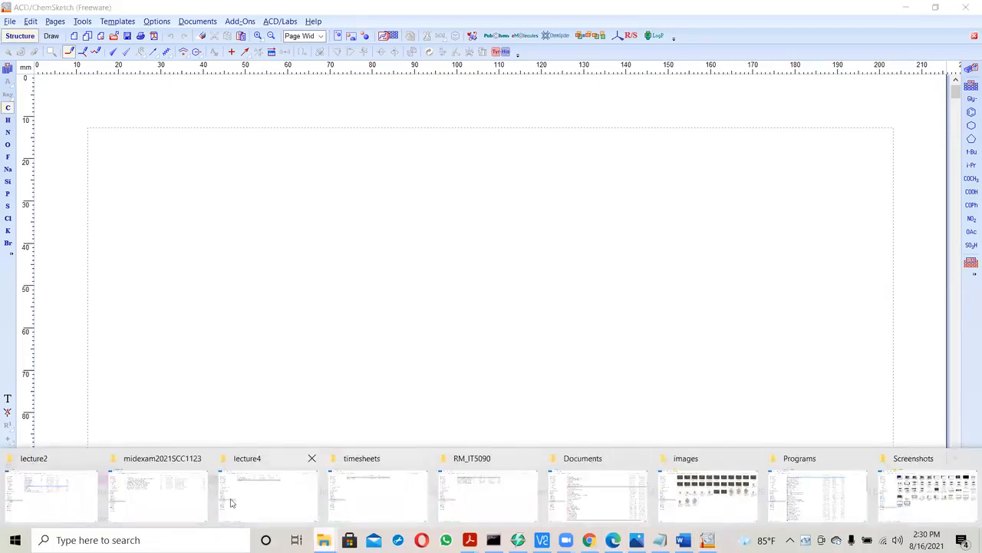
{"action": "left_click", "coordinate": [56, 500]}
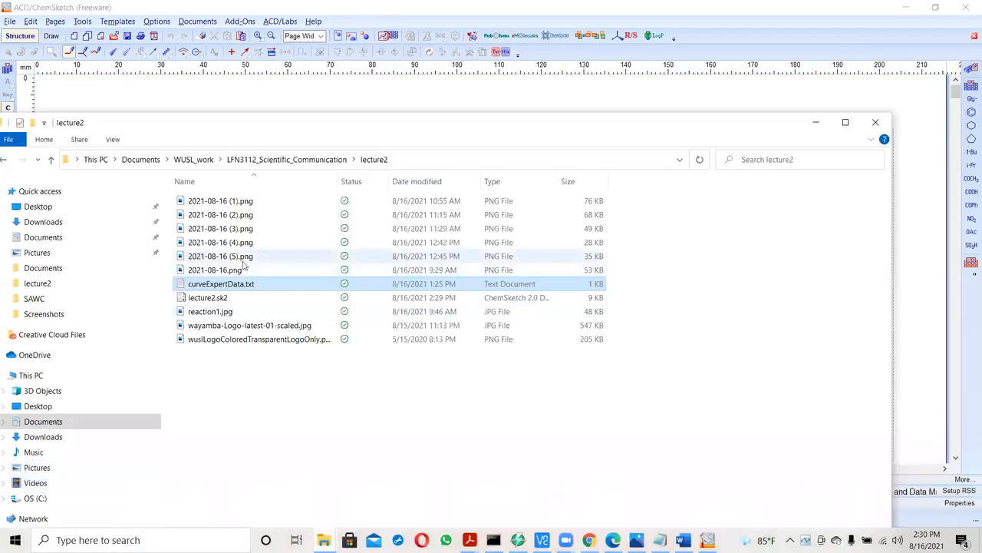
{"action": "right_click", "coordinate": [753, 257]}
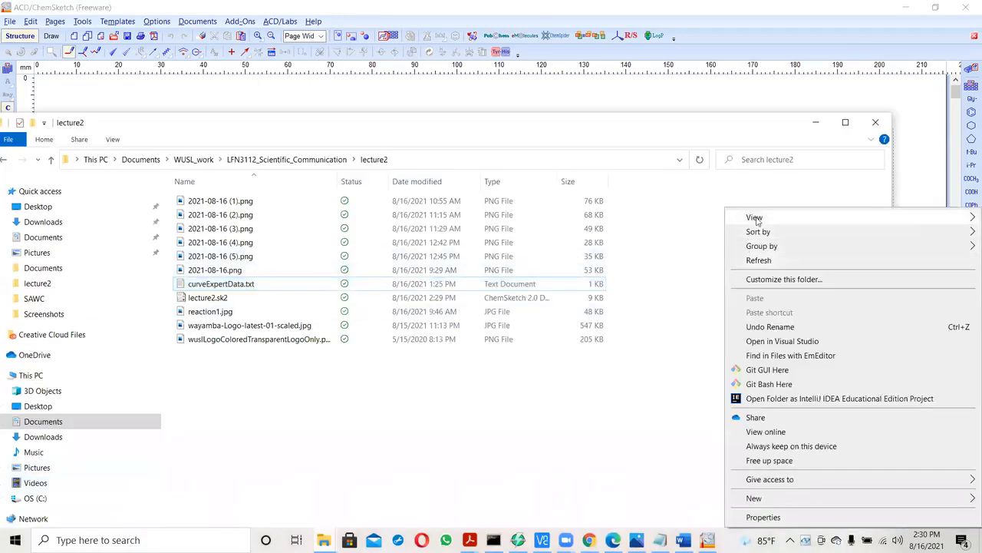
{"action": "mouse_move", "coordinate": [752, 217]}
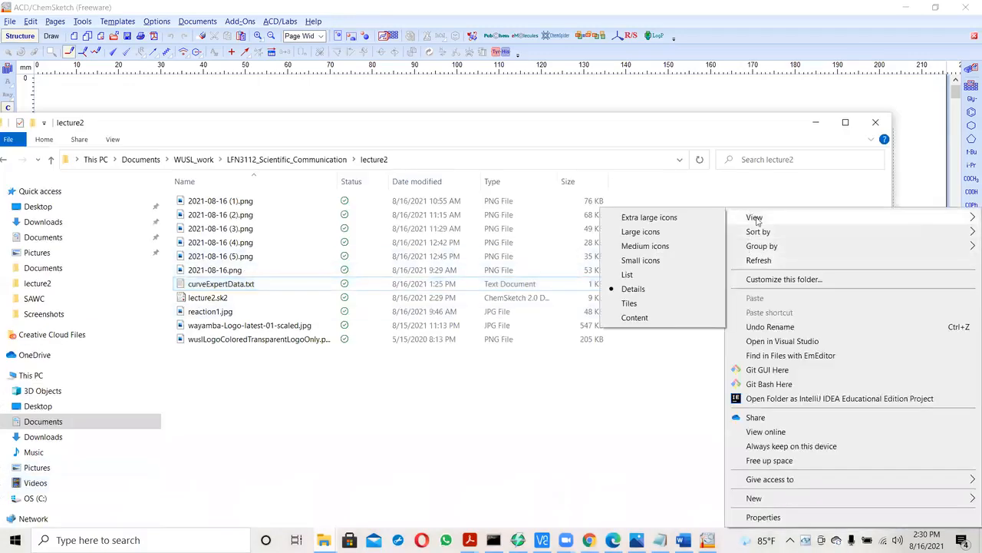
{"action": "left_click", "coordinate": [640, 232]}
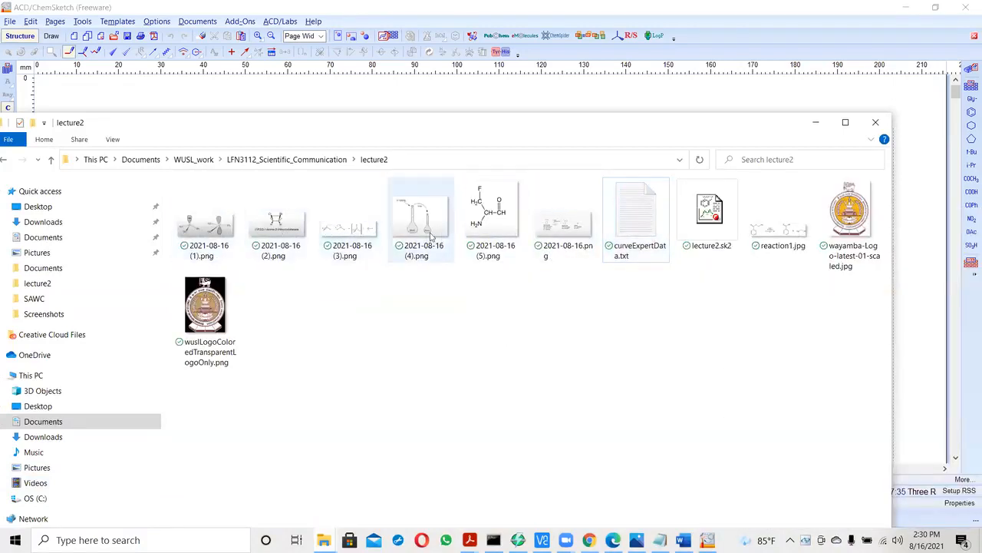
{"action": "left_click", "coordinate": [556, 225]}
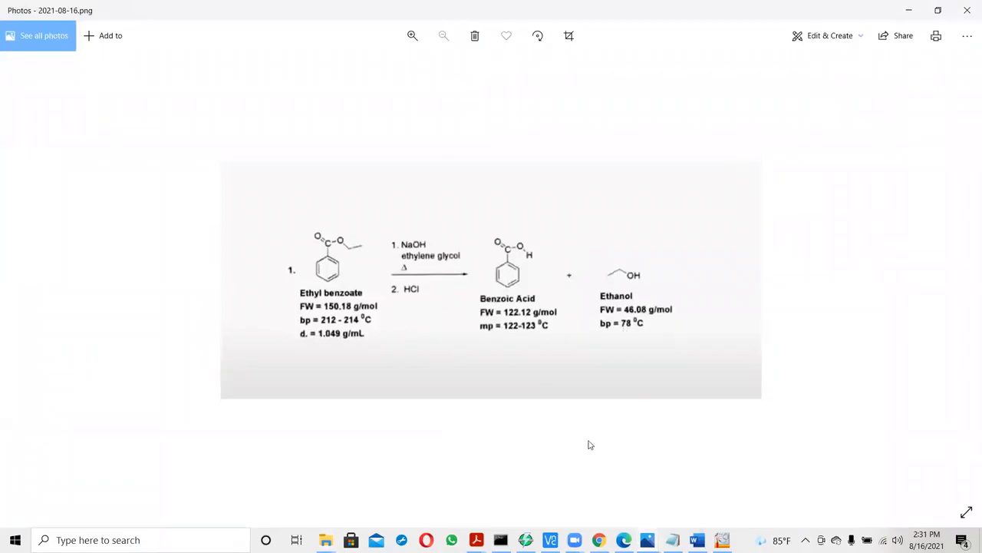
Step: Return to ChemSketch, open the Periodic Table of Elements and examine titanium's general properties and isotope masses
{"action": "left_click", "coordinate": [722, 540]}
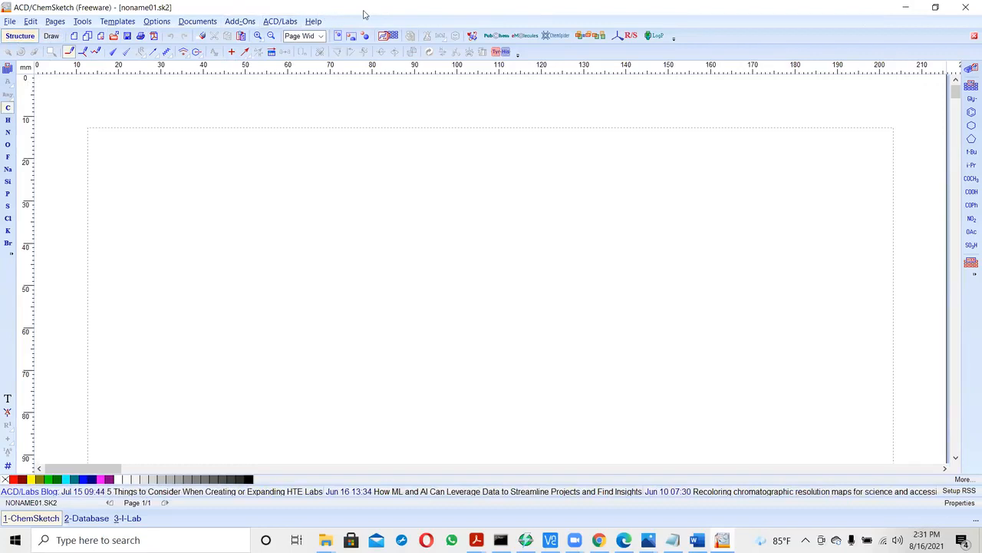
{"action": "left_click", "coordinate": [7, 70]}
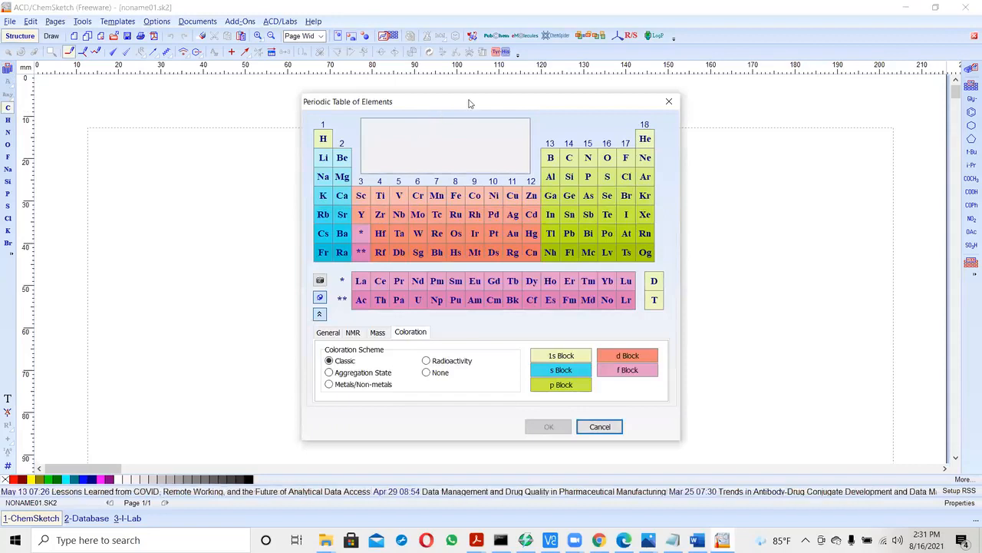
{"action": "left_click_drag", "start_coordinate": [470, 102], "coordinate": [458, 95]}
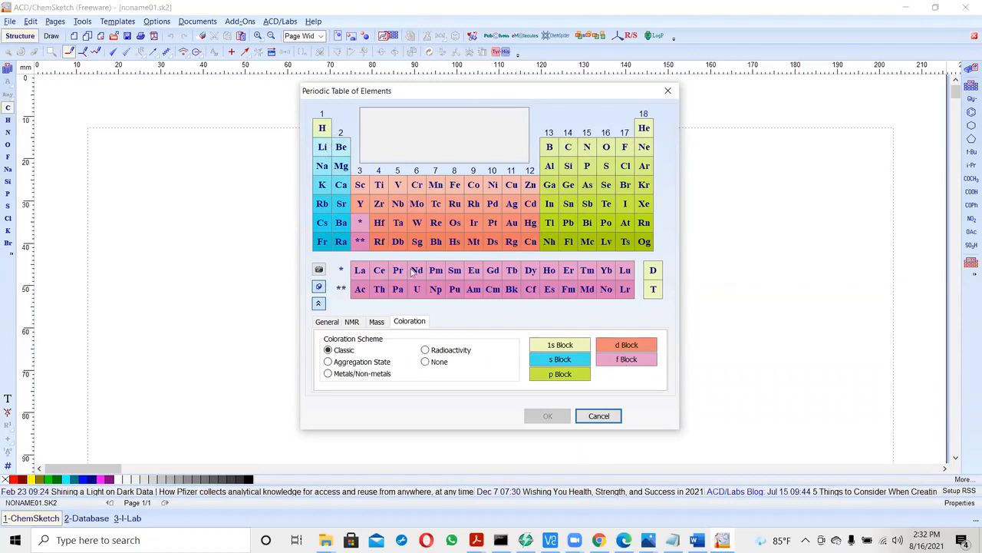
{"action": "left_click", "coordinate": [381, 187]}
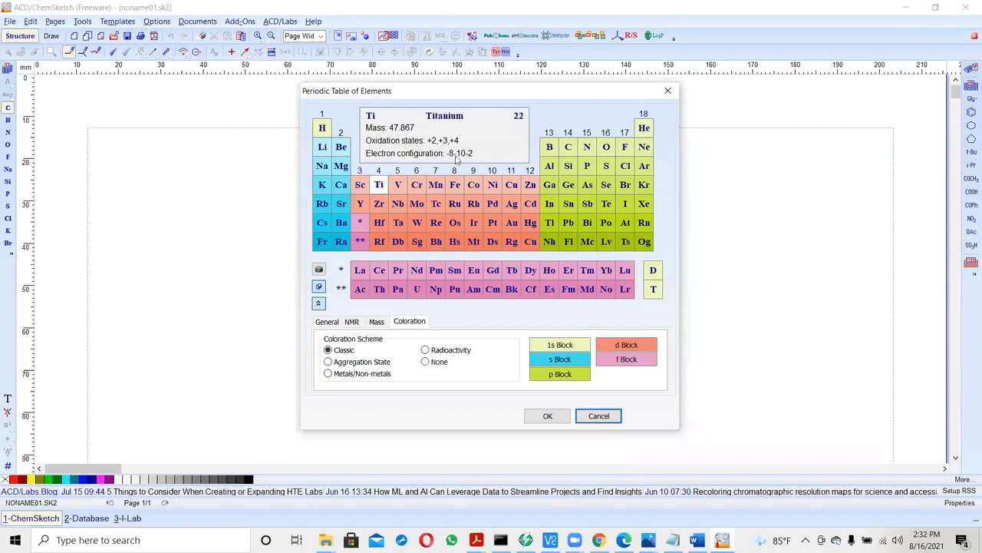
{"action": "left_click", "coordinate": [326, 322]}
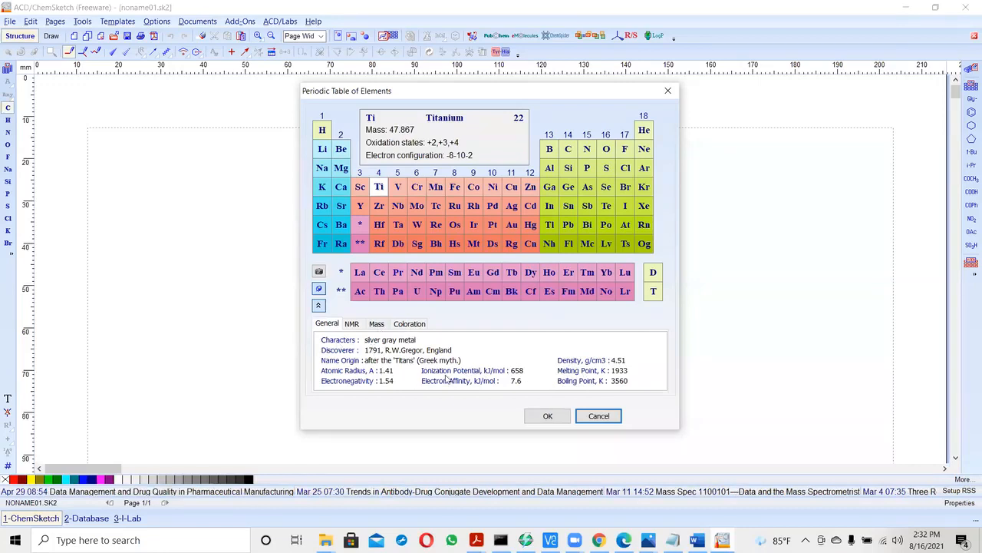
{"action": "left_click", "coordinate": [377, 325]}
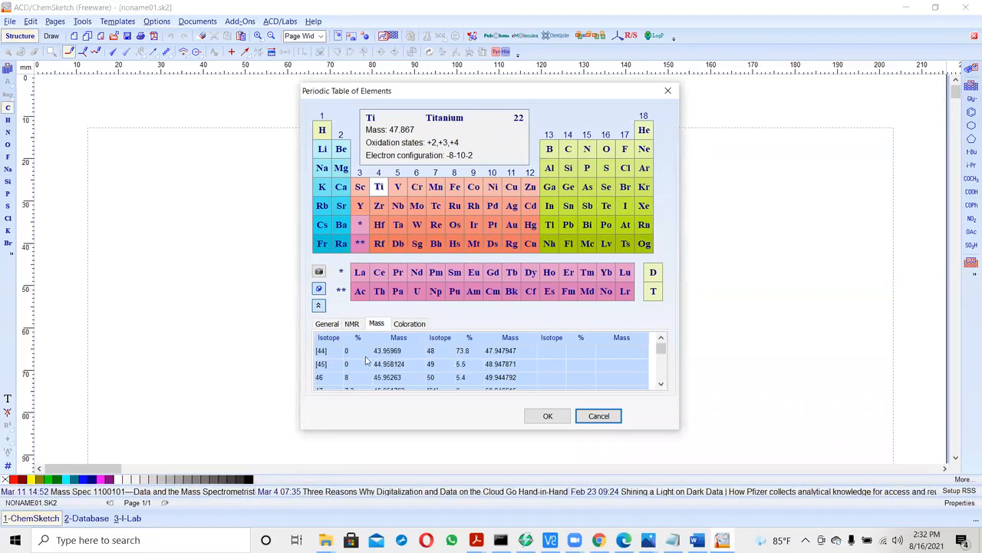
{"action": "left_click", "coordinate": [661, 351]}
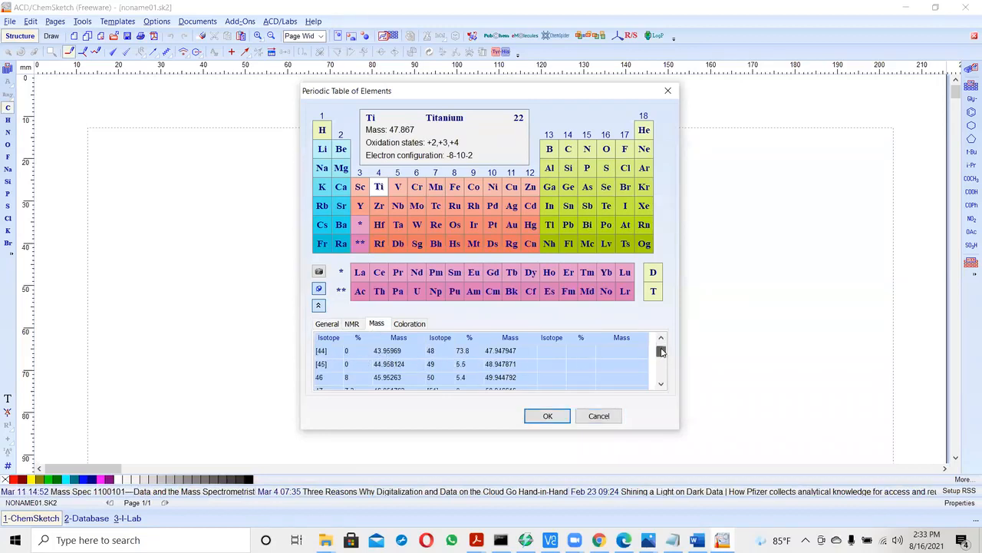
{"action": "left_click", "coordinate": [661, 385]}
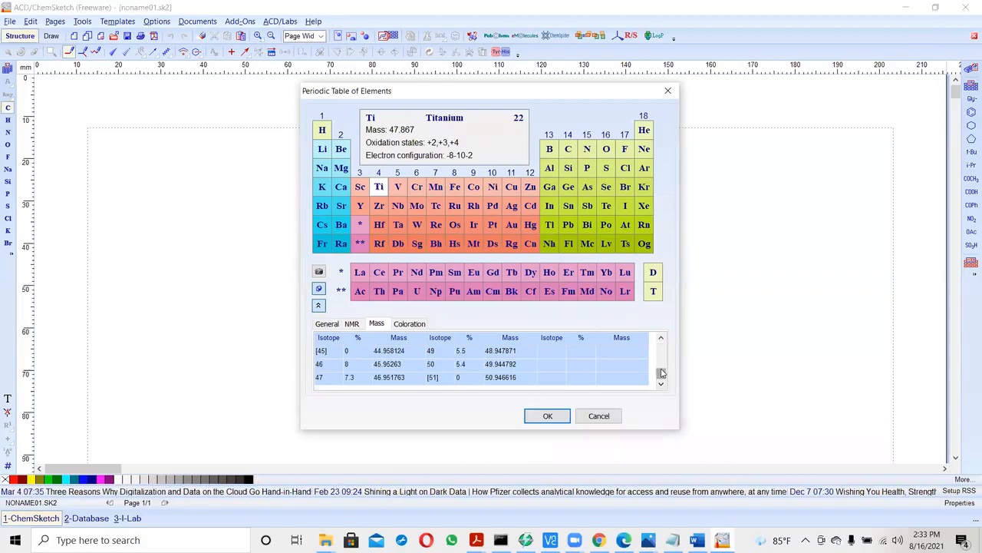
{"action": "left_click_drag", "start_coordinate": [662, 373], "coordinate": [661, 349]}
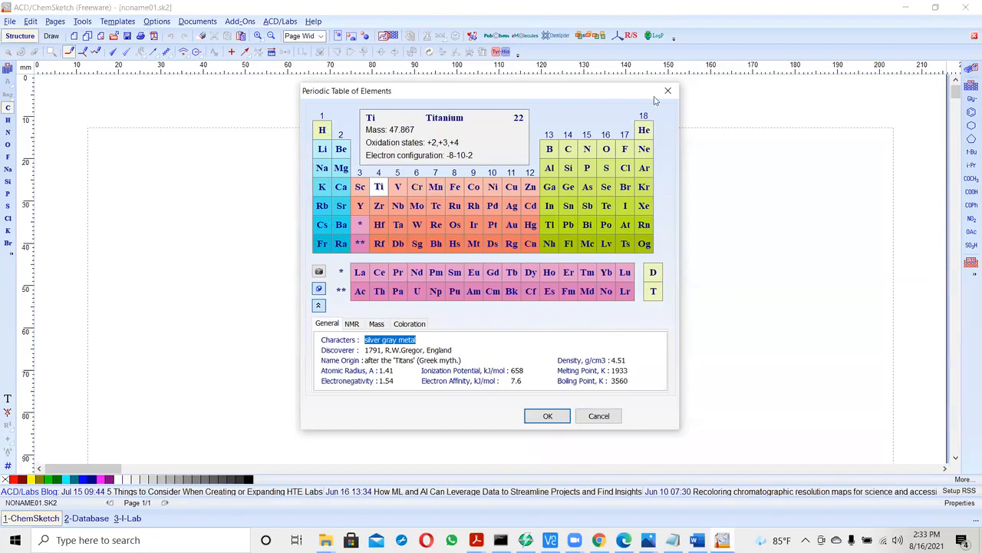
Step: View the periodic table in the Metals/Non-metals, Radioactivity and Aggregation State coloration schemes, and close it
{"action": "left_click", "coordinate": [408, 325]}
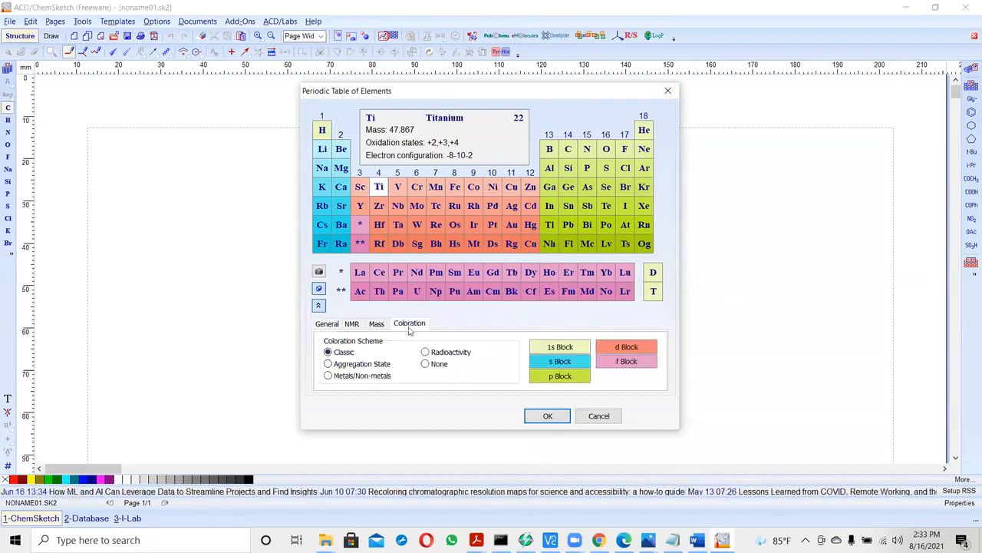
{"action": "left_click", "coordinate": [328, 376]}
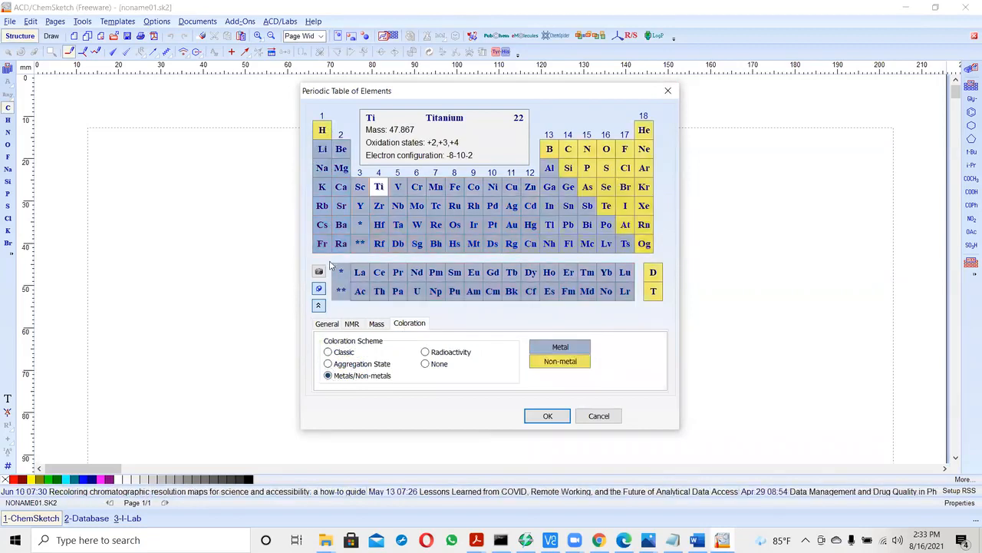
{"action": "left_click", "coordinate": [426, 353]}
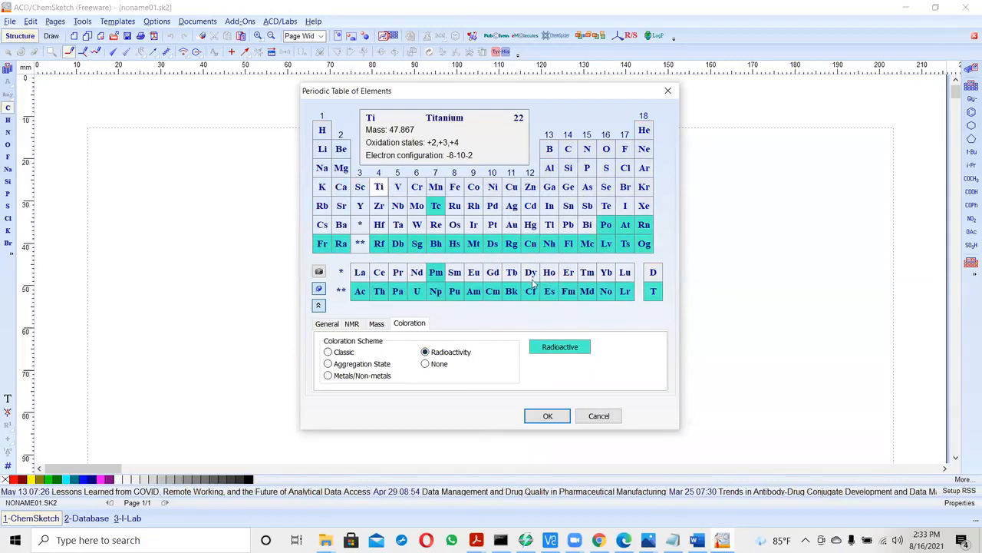
{"action": "left_click", "coordinate": [328, 363]}
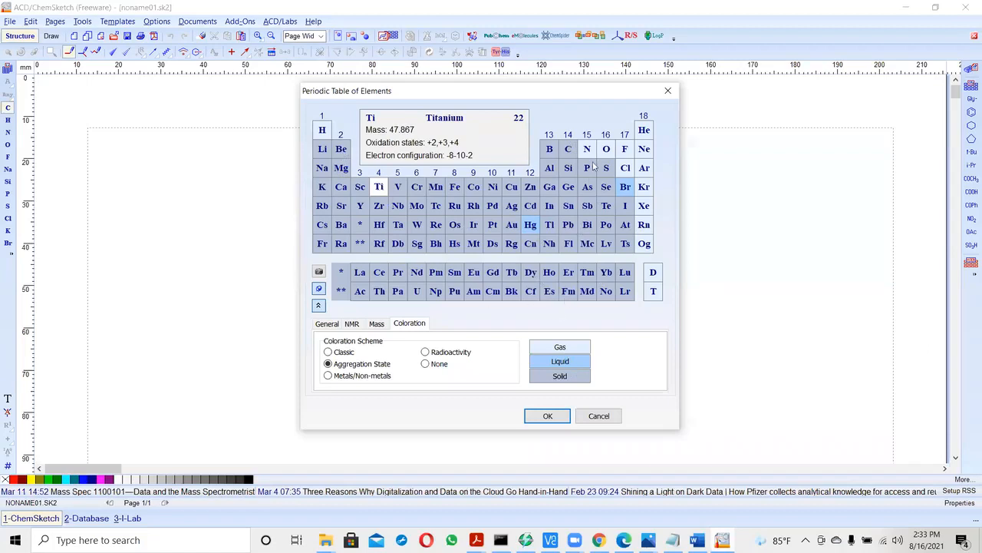
{"action": "left_click", "coordinate": [667, 90]}
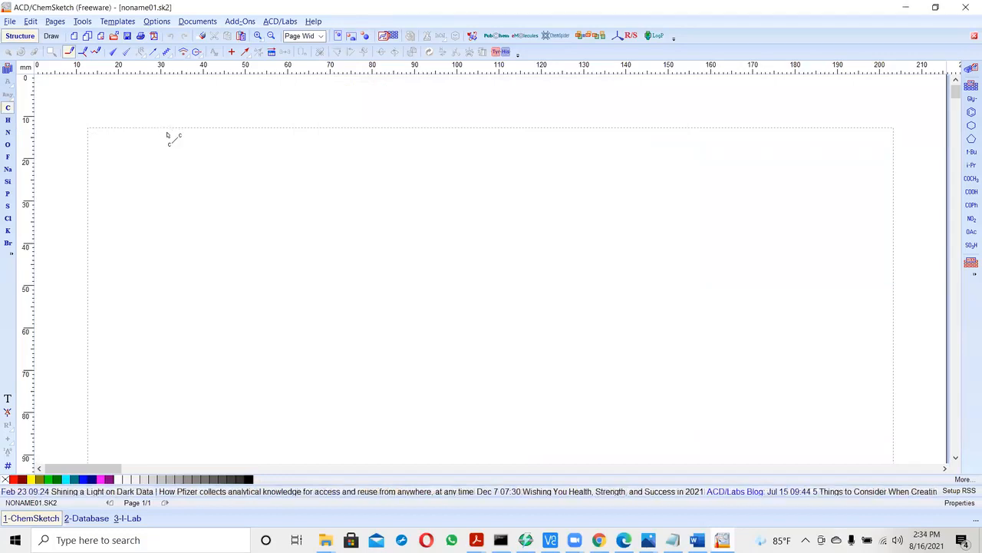
Step: Close the duplicate Photos window, review the ethyl benzoate reaction in 2021-08-16.png and return to ChemSketch
{"action": "left_click", "coordinate": [326, 540]}
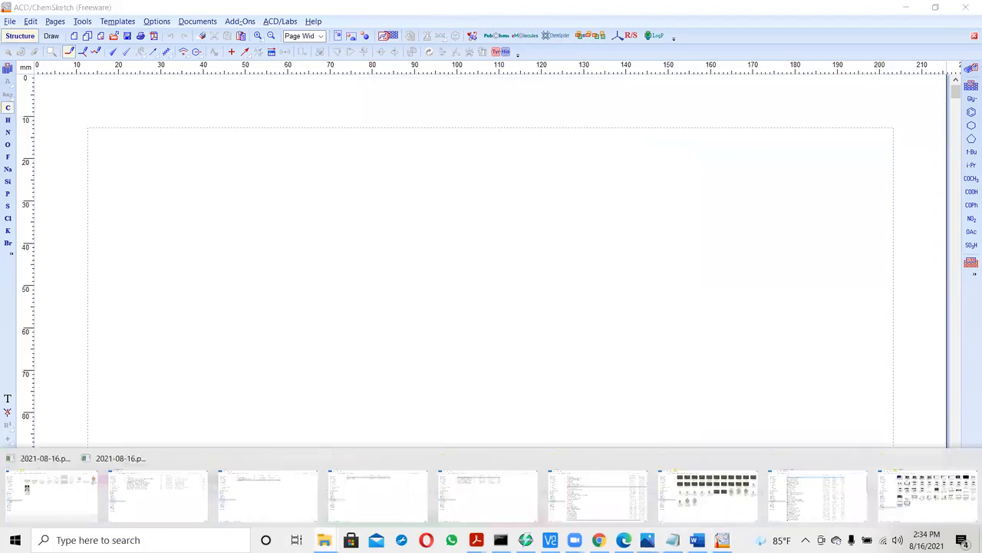
{"action": "mouse_move", "coordinate": [648, 540]}
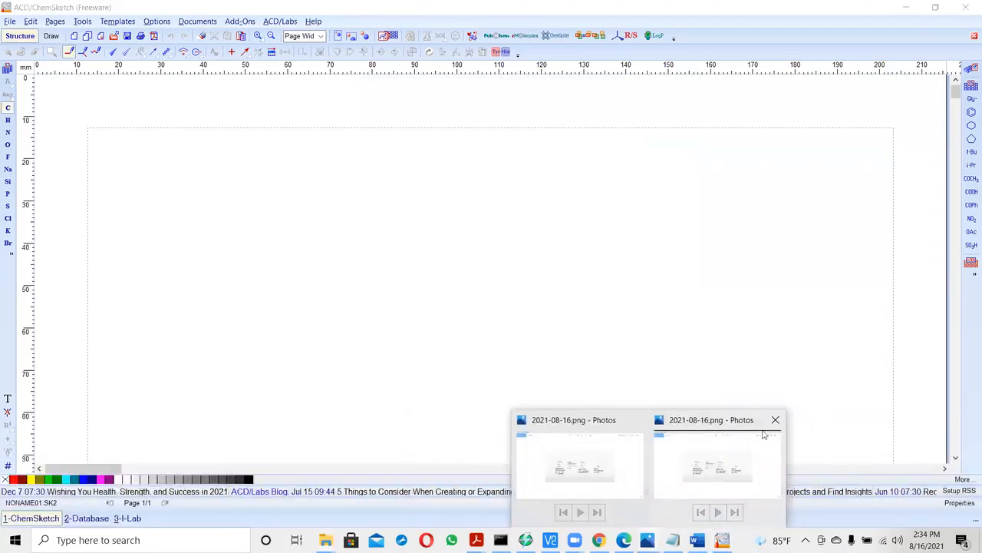
{"action": "left_click", "coordinate": [640, 424]}
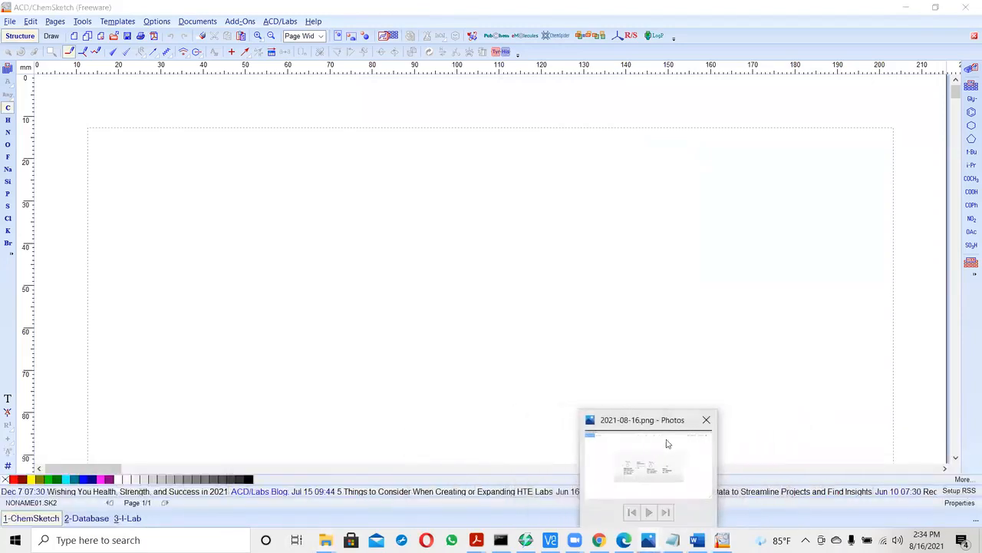
{"action": "left_click", "coordinate": [667, 443]}
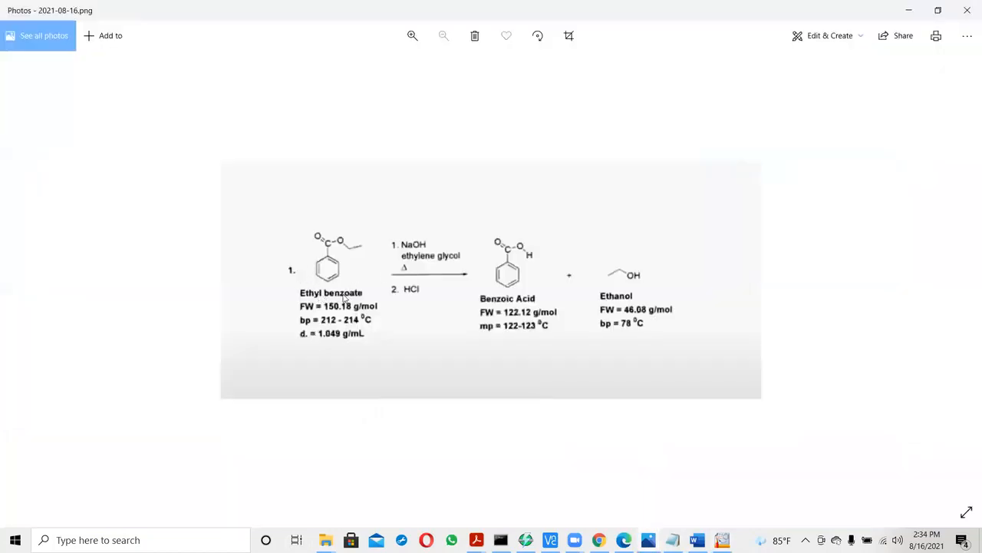
{"action": "left_click", "coordinate": [910, 11]}
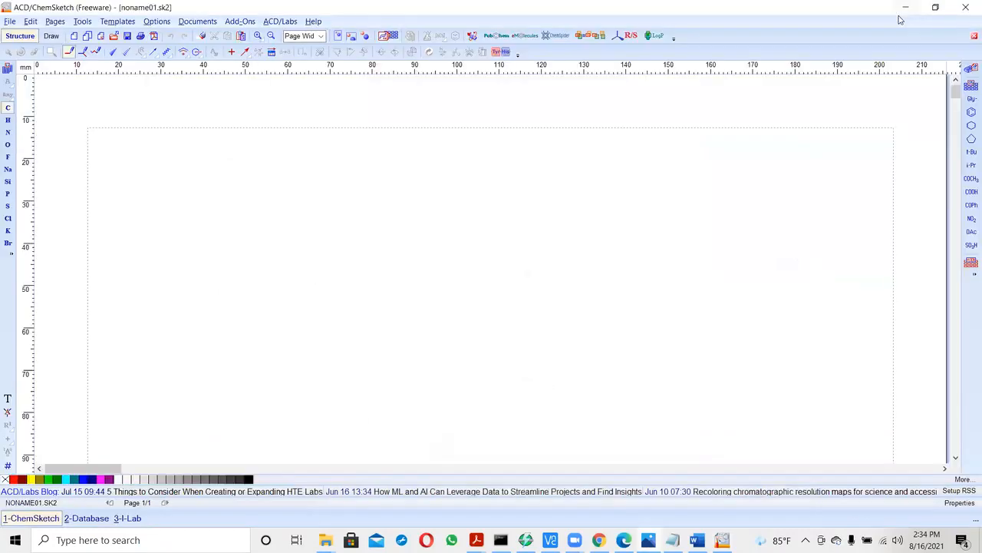
Step: Compare ChemSketch's Draw and Structure modes by switching between them, ending in Structure mode
{"action": "left_click", "coordinate": [51, 36]}
{"action": "left_click", "coordinate": [23, 37]}
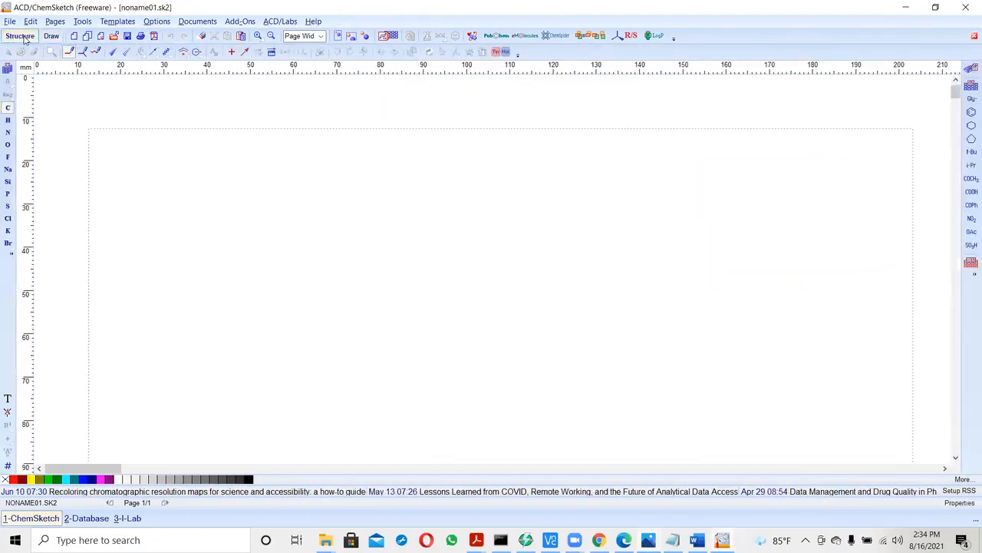
{"action": "left_click", "coordinate": [51, 36]}
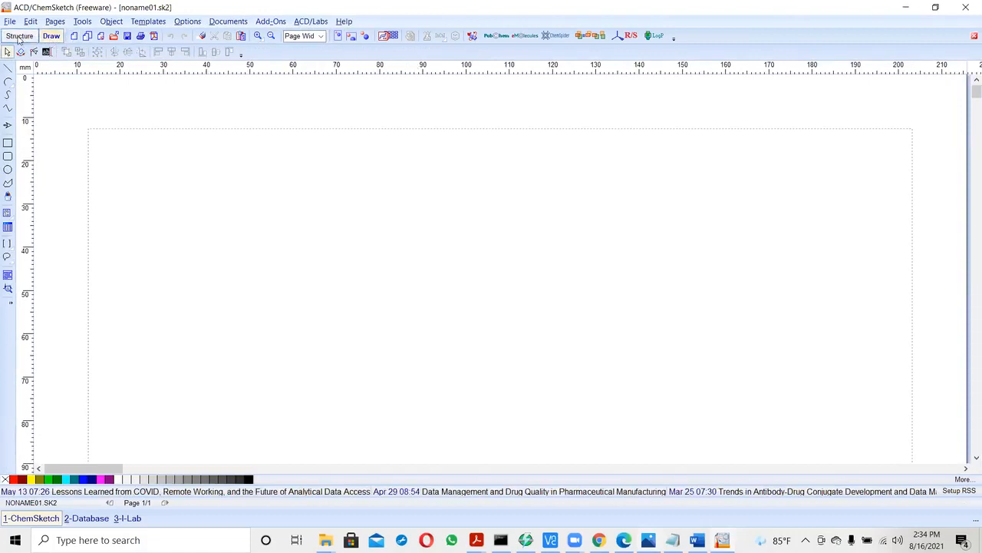
{"action": "left_click", "coordinate": [18, 37]}
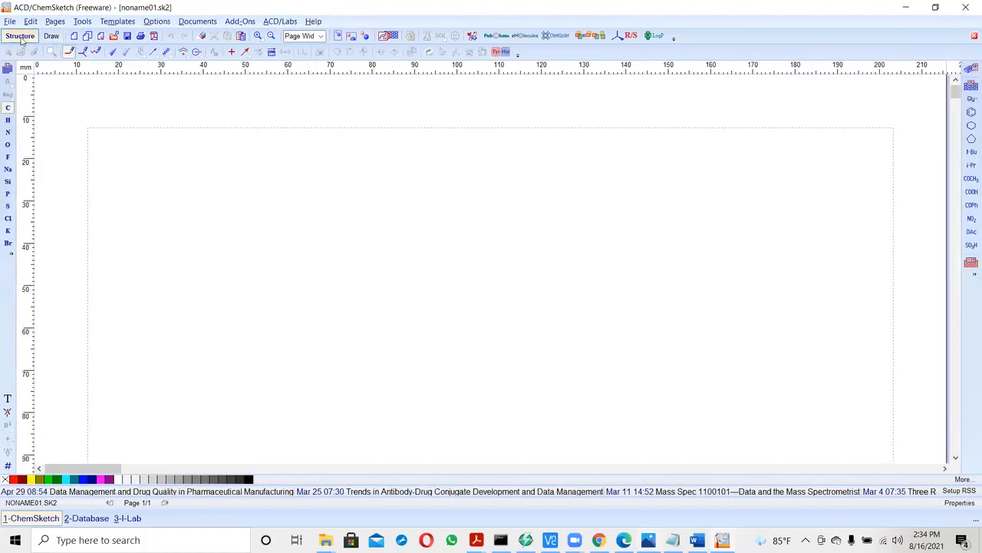
Step: Place two benzene rings on the page, centred at about 58 mm across, 45 mm down and 99 mm across, 28 mm down
{"action": "left_click", "coordinate": [971, 139]}
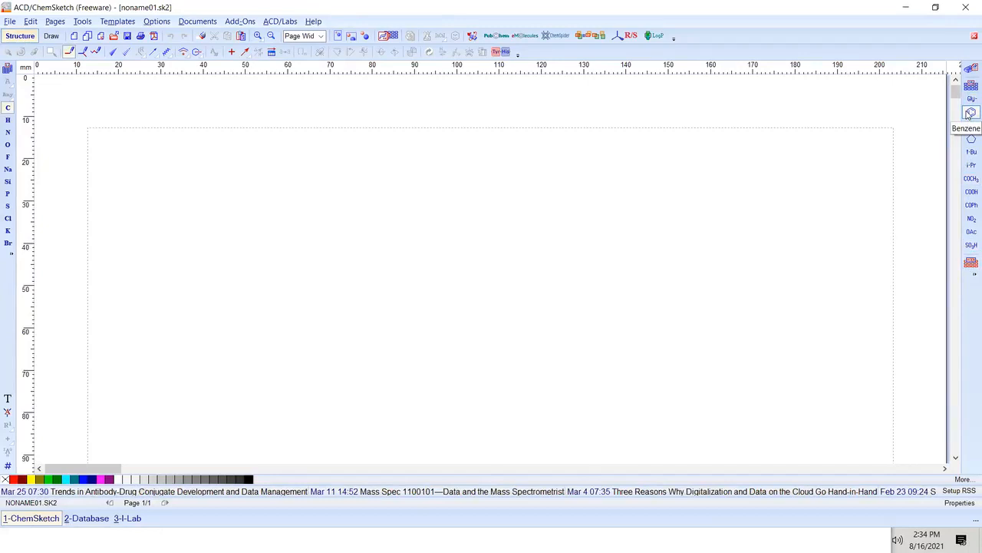
{"action": "left_click", "coordinate": [970, 114]}
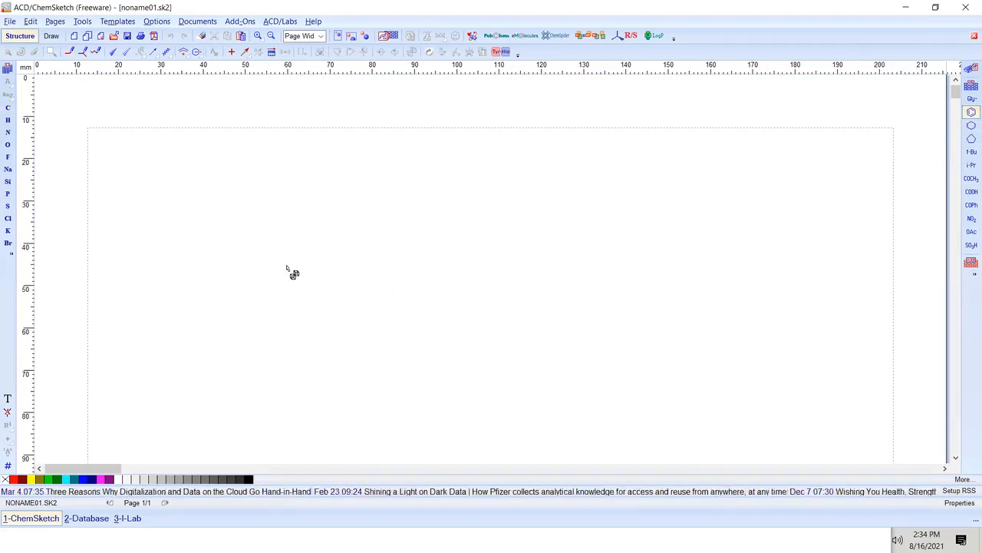
{"action": "left_click", "coordinate": [312, 263]}
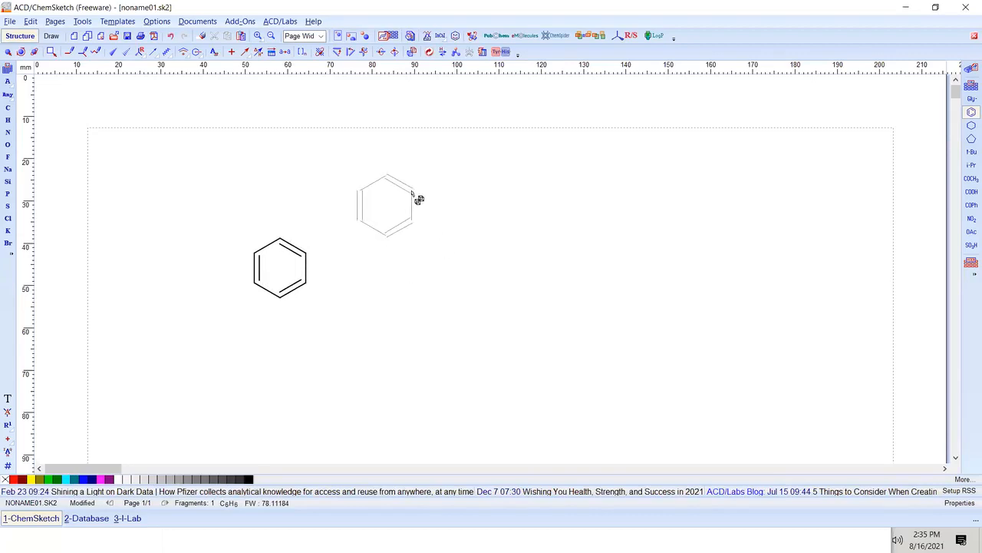
{"action": "left_click", "coordinate": [485, 188]}
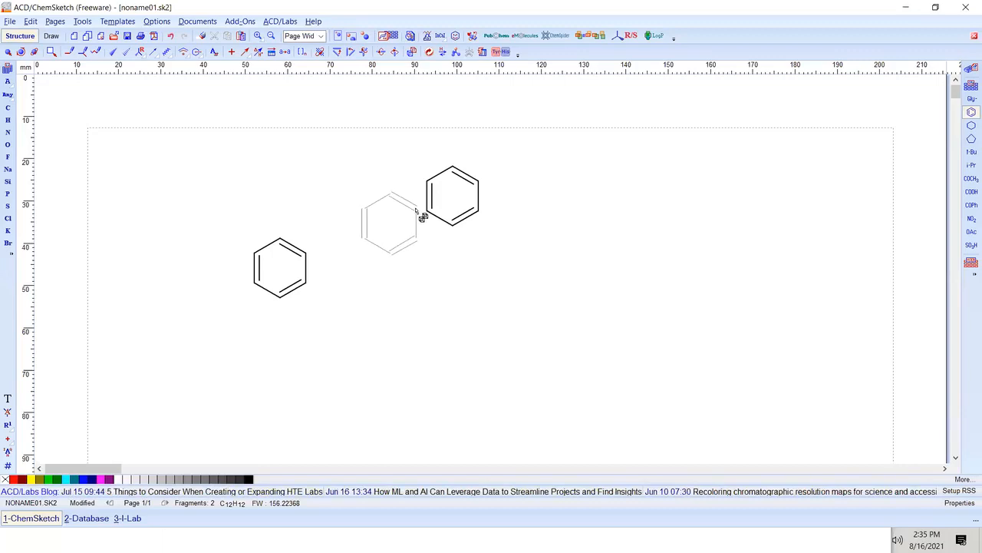
{"action": "right_click", "coordinate": [416, 210]}
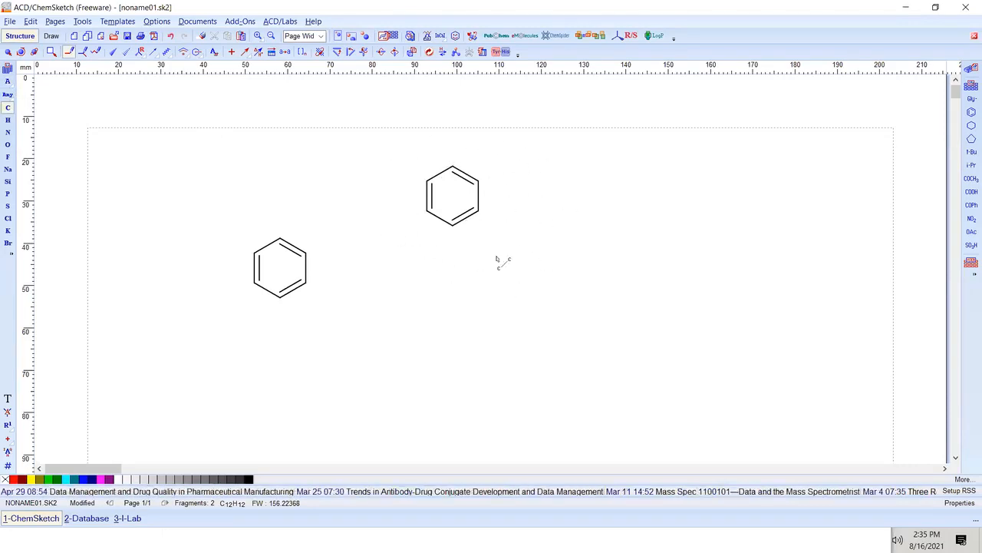
Step: Delete the upper benzene ring, keeping the one centred at about 58 mm across, 45 mm down
{"action": "left_click", "coordinate": [7, 53]}
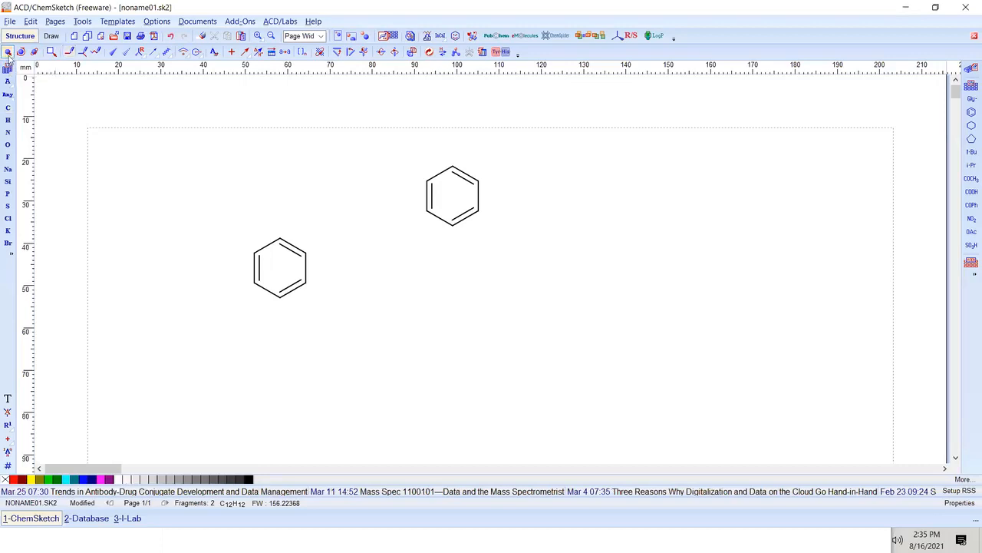
{"action": "left_click_drag", "start_coordinate": [389, 149], "coordinate": [527, 268]}
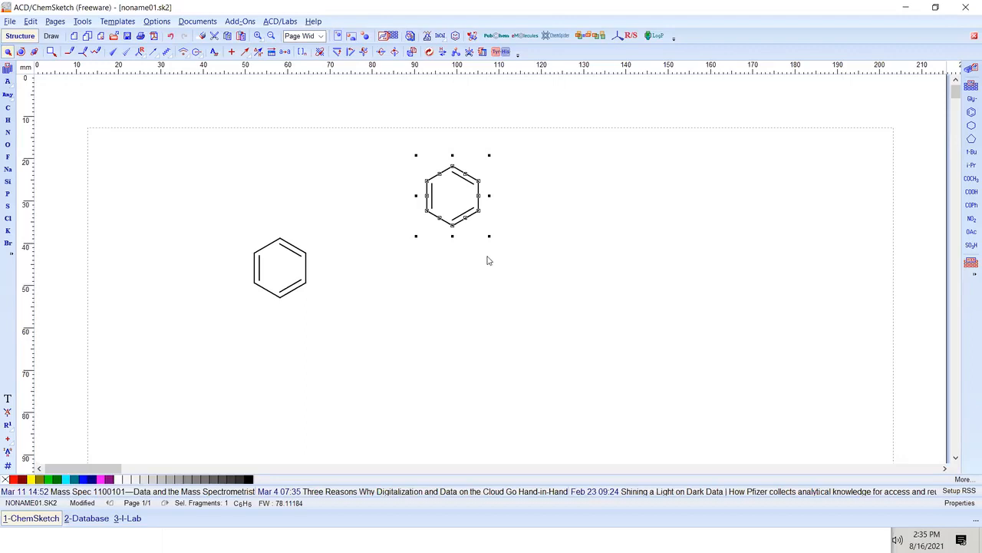
{"action": "key", "text": "Delete"}
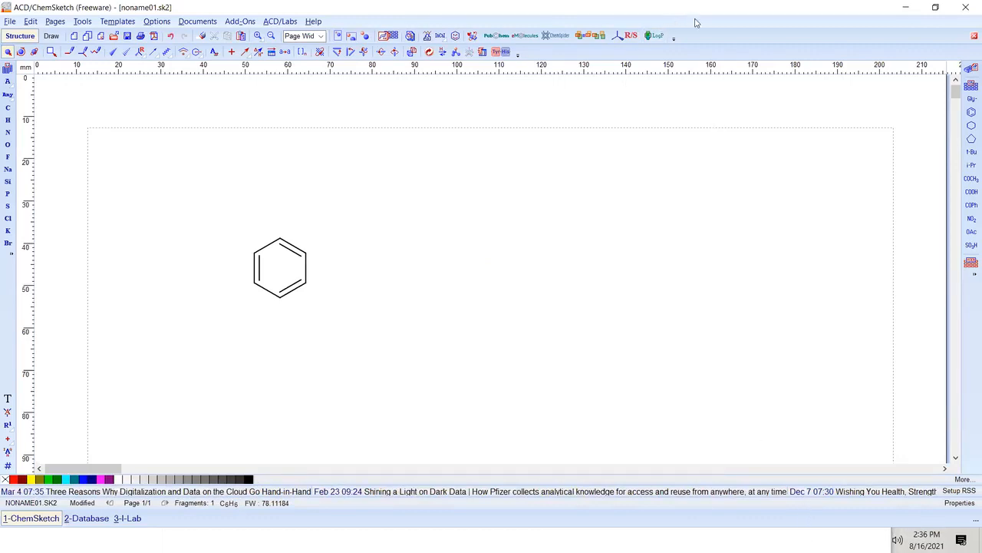
Step: Restore the ChemSketch window to a smaller size, minimize the lecture2 folder window and maximize ChemSketch again
{"action": "left_click_drag", "start_coordinate": [695, 20], "coordinate": [589, 36]}
{"action": "left_click", "coordinate": [699, 503]}
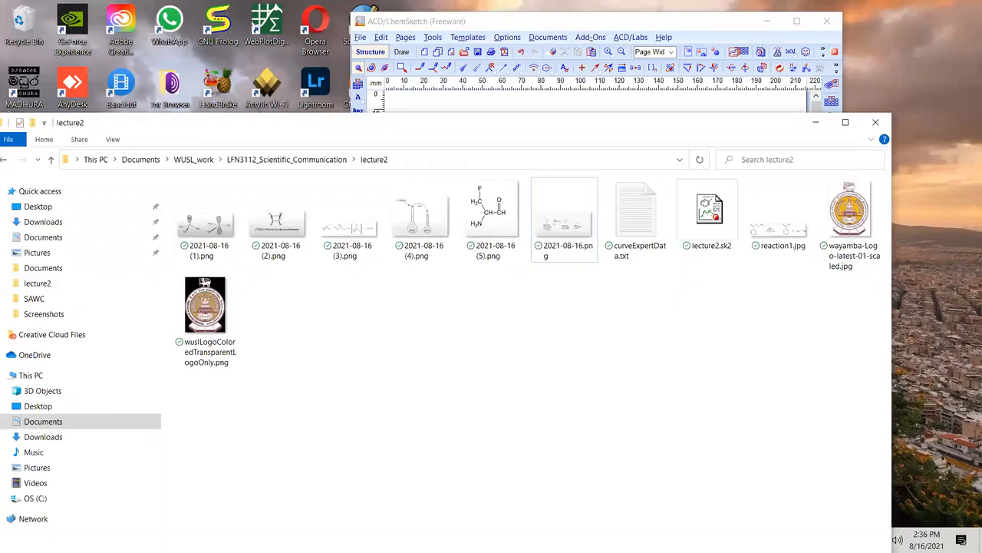
{"action": "left_click", "coordinate": [816, 122]}
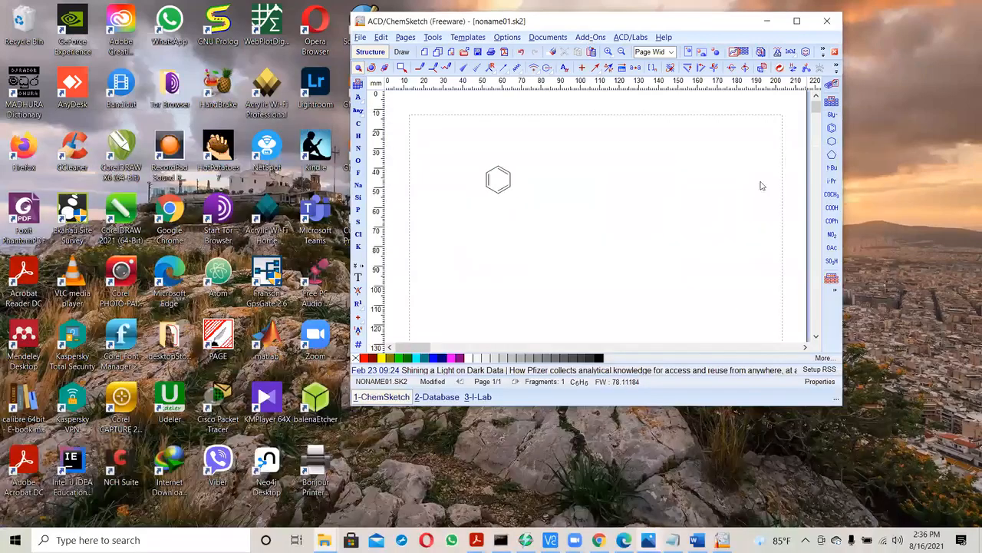
{"action": "left_click_drag", "start_coordinate": [739, 28], "coordinate": [628, 28]}
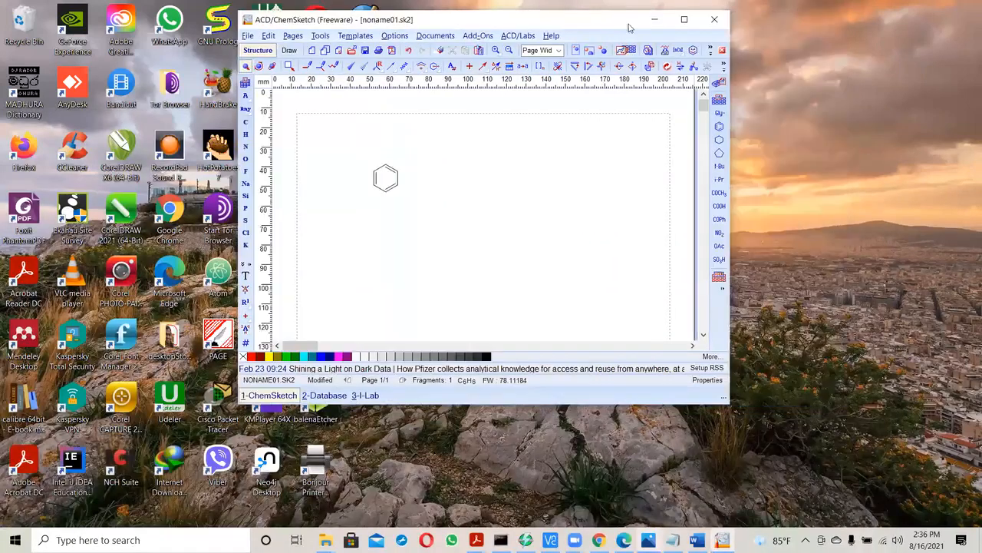
{"action": "left_click", "coordinate": [684, 19]}
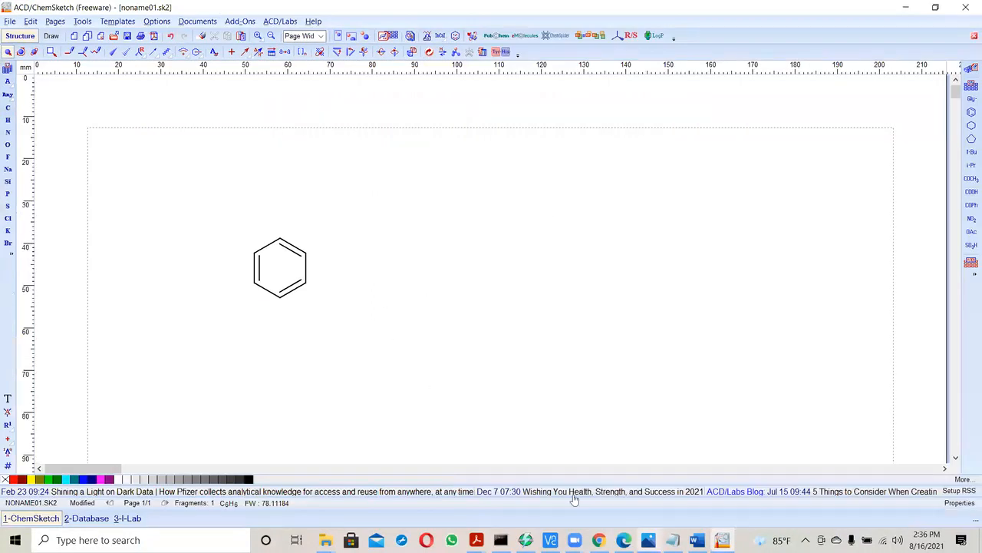
Step: Review the ethyl benzoate structure in 2021-08-16.png, compare it with the listed atom tools, and return to ChemSketch
{"action": "mouse_move", "coordinate": [649, 539]}
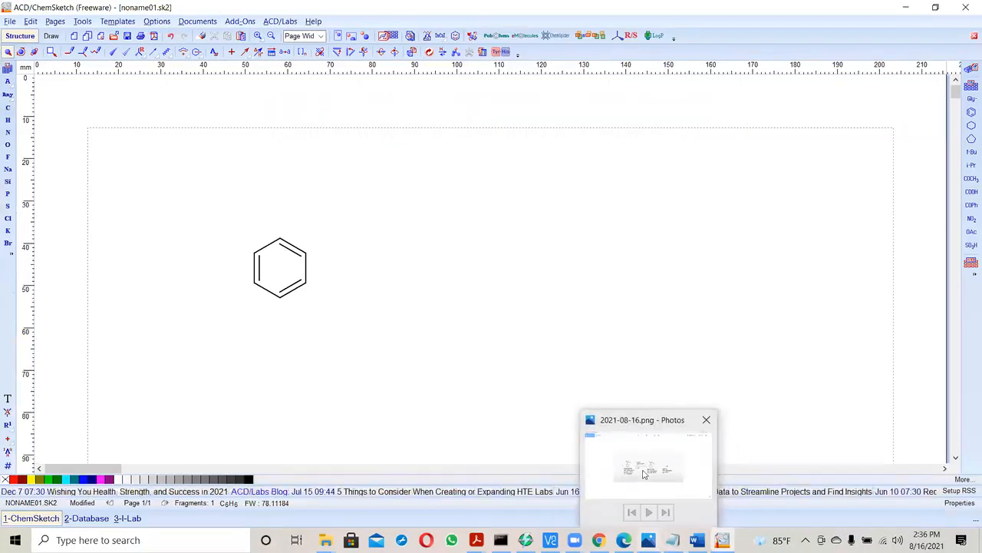
{"action": "left_click", "coordinate": [644, 475]}
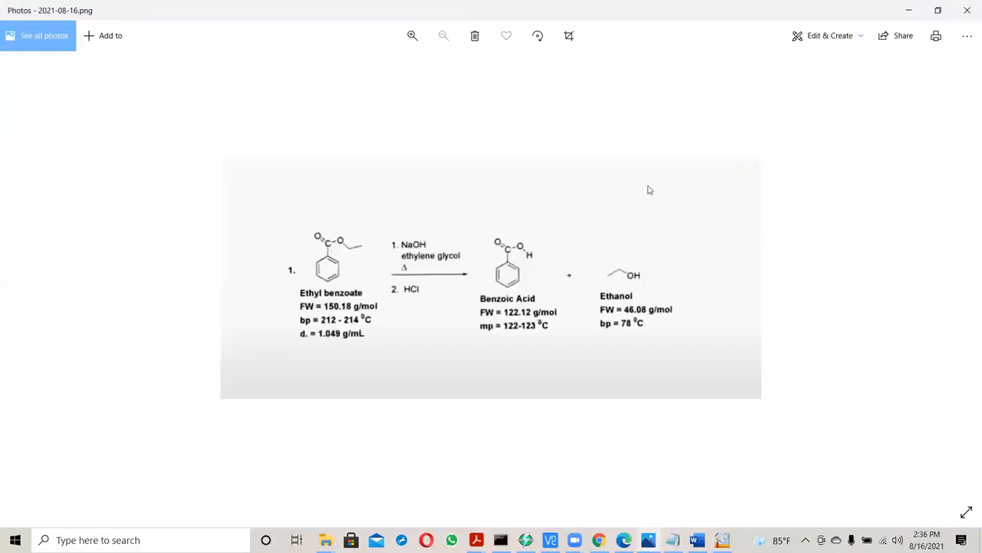
{"action": "left_click", "coordinate": [911, 11]}
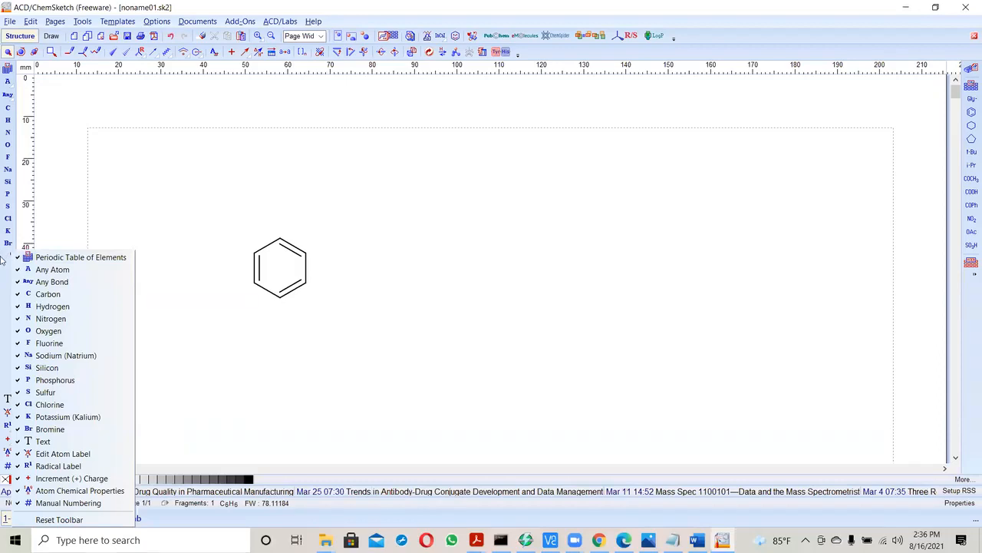
{"action": "left_click", "coordinate": [3, 261]}
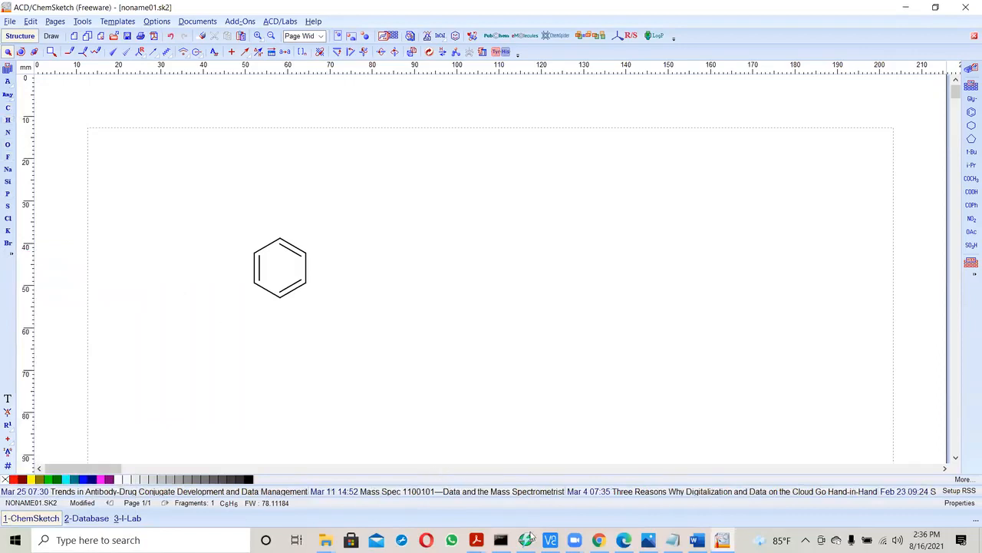
{"action": "left_click", "coordinate": [649, 539]}
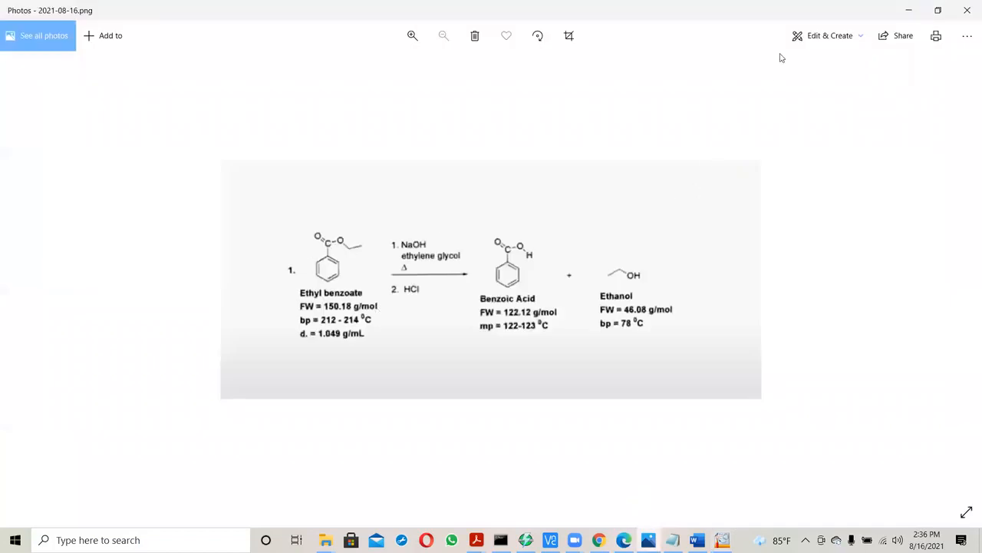
{"action": "left_click", "coordinate": [910, 11]}
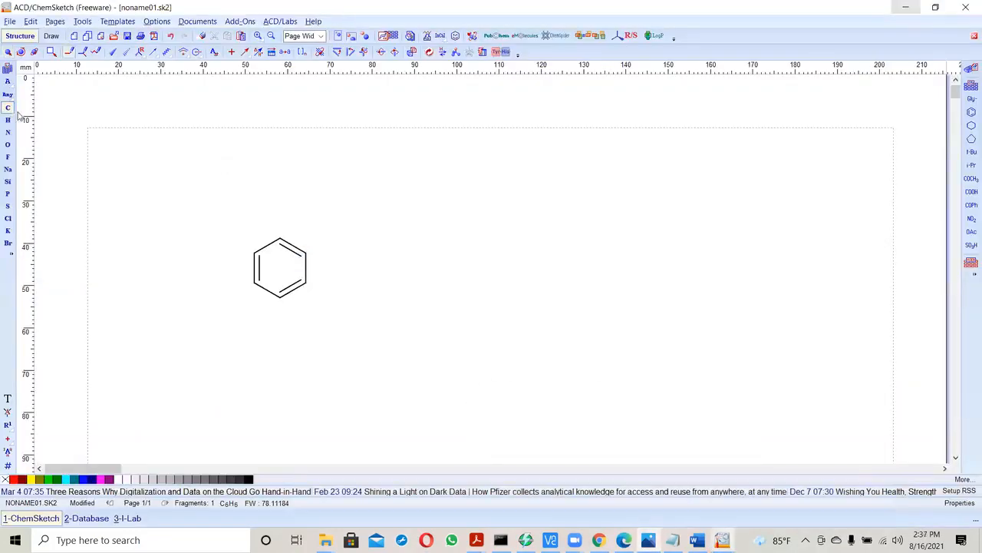
Step: Place a carbon atom above the ring at about 58 mm across, 31 mm down, with oxygen atoms at about 48 mm and 69 mm across
{"action": "left_click", "coordinate": [280, 212]}
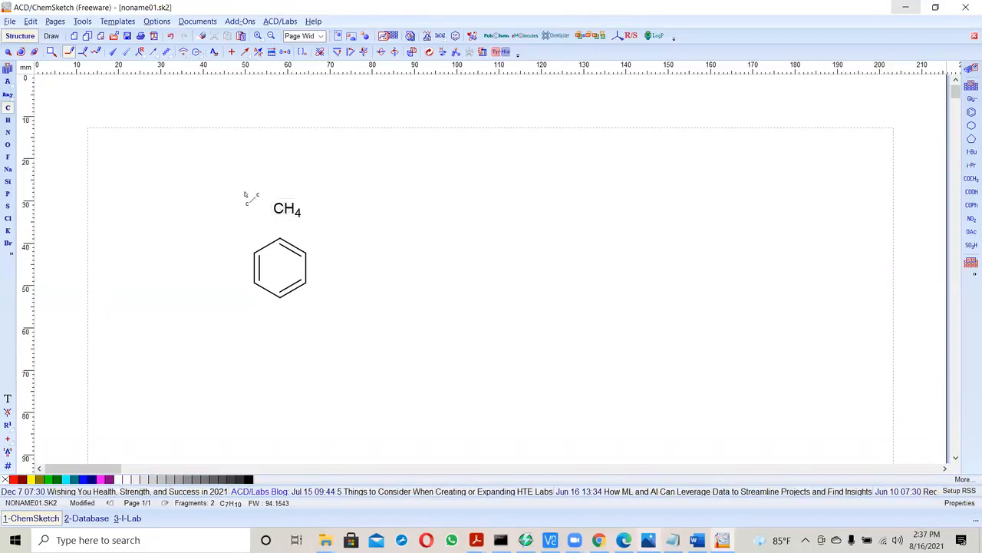
{"action": "left_click", "coordinate": [9, 145]}
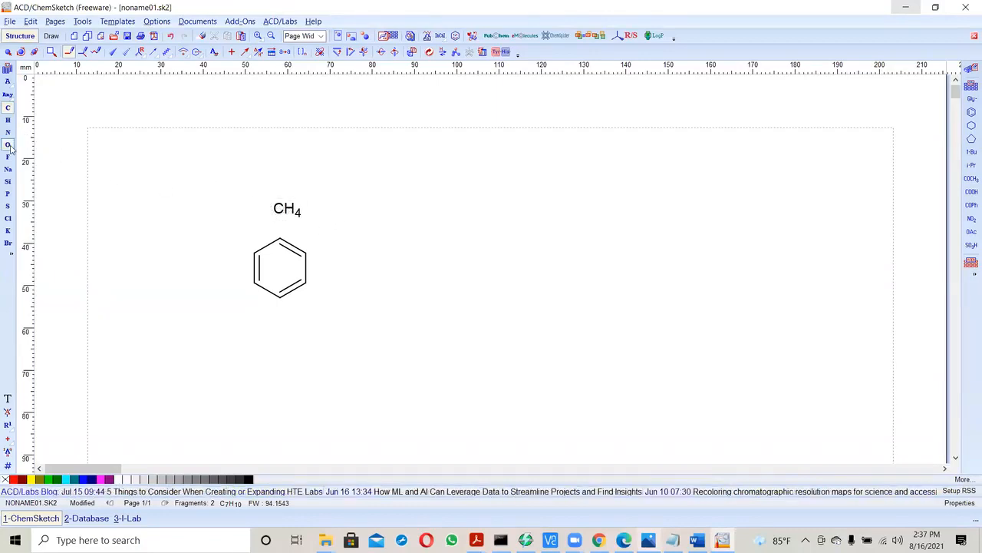
{"action": "left_click", "coordinate": [238, 191]}
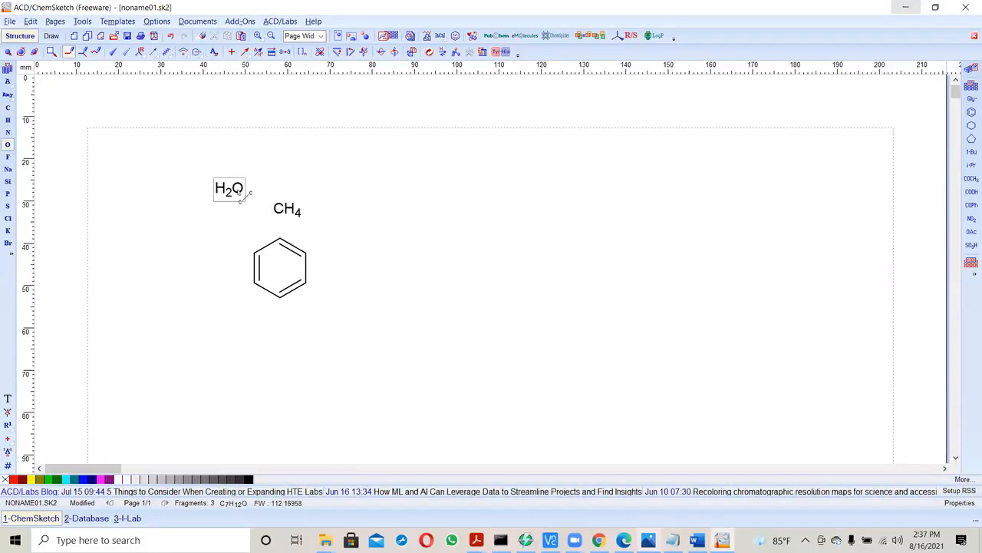
{"action": "left_click", "coordinate": [327, 194]}
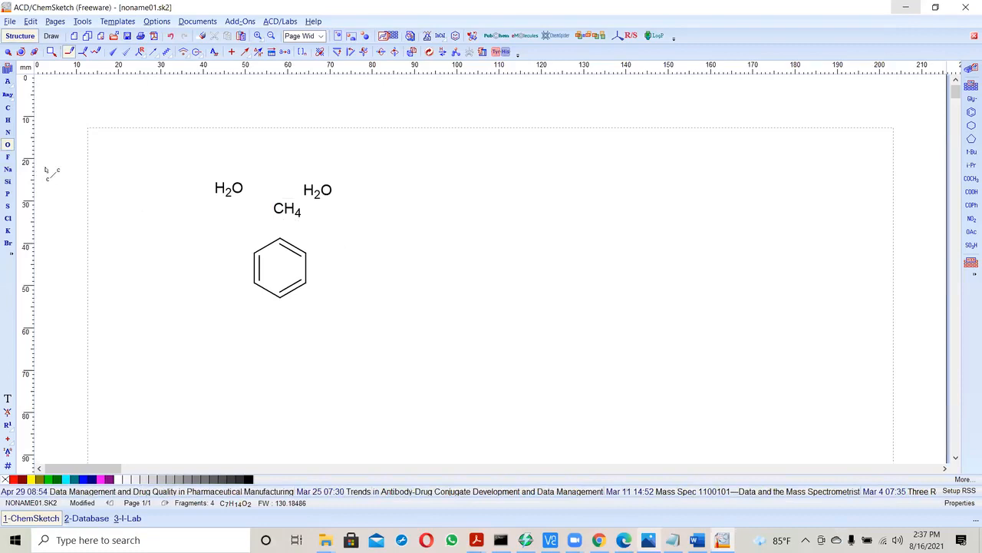
{"action": "left_click", "coordinate": [353, 195]}
{"action": "left_click", "coordinate": [30, 21]}
{"action": "left_click", "coordinate": [46, 35]}
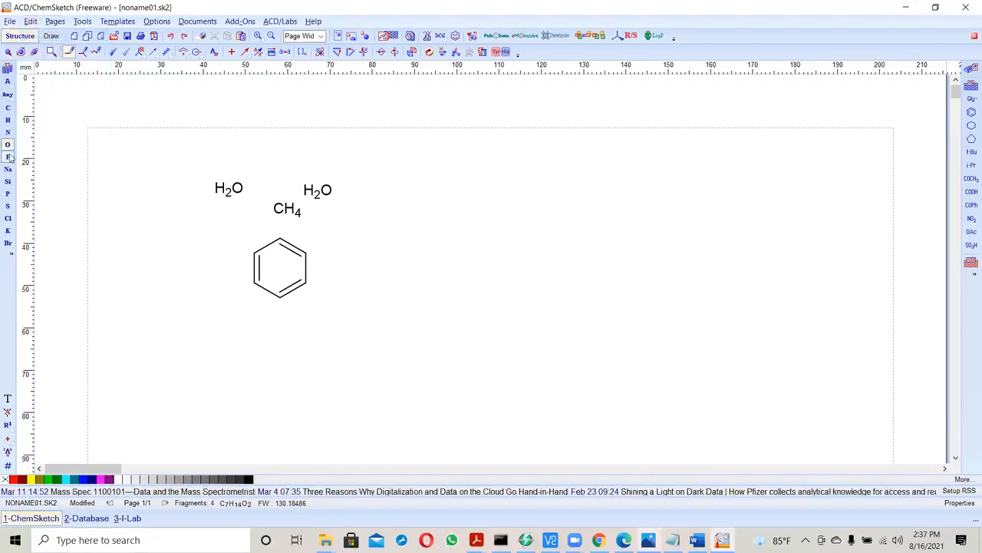
Step: Place two carbon atoms beyond the second oxygen, at about 76 mm across, 27 mm down and 87 mm across, 31 mm down
{"action": "left_click", "coordinate": [8, 107]}
{"action": "left_click", "coordinate": [357, 194]}
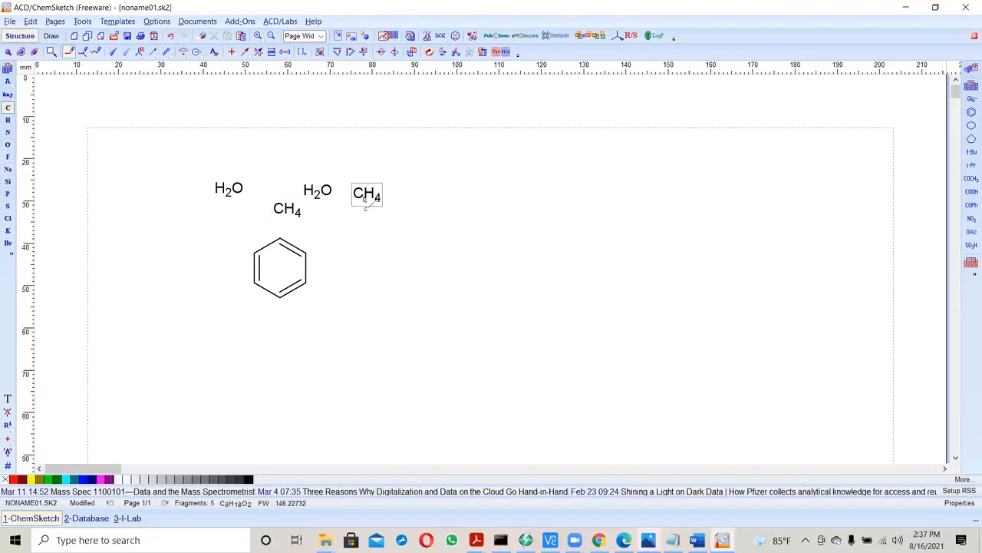
{"action": "left_click", "coordinate": [408, 213]}
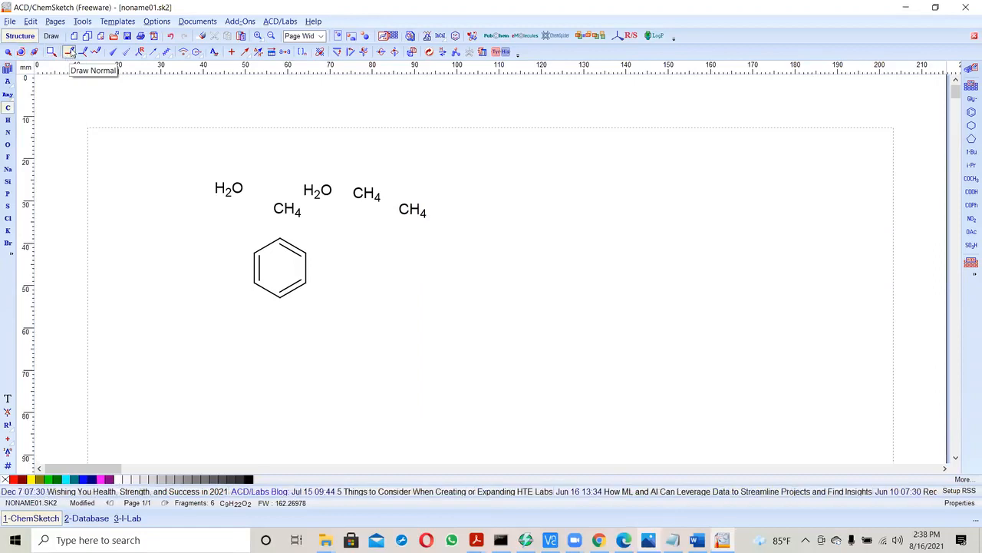
Step: Bond the ring, carbons and oxygens into ethyl benzoate, with a double bond between the carbonyl carbon and the oxygen without the ethyl chain
{"action": "left_click", "coordinate": [70, 53]}
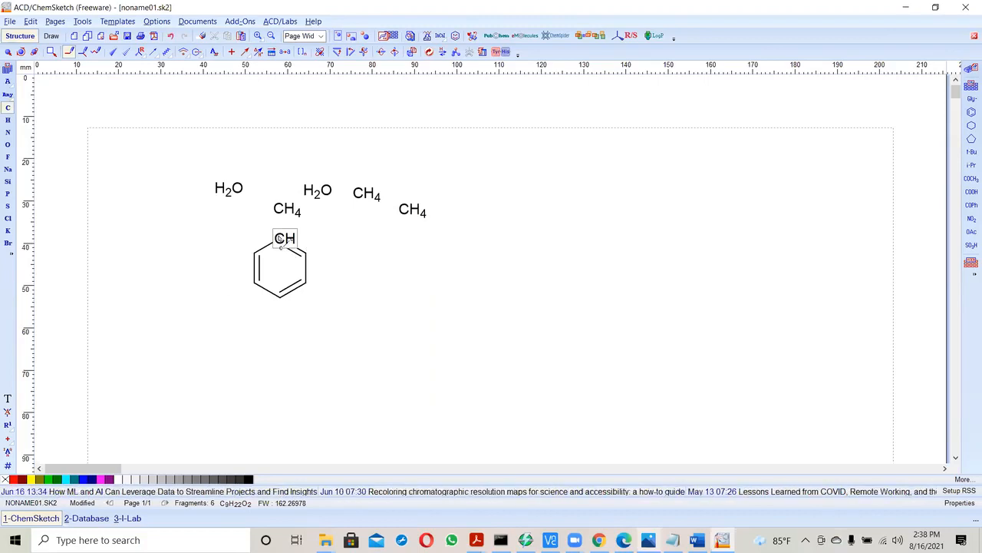
{"action": "left_click_drag", "start_coordinate": [281, 239], "coordinate": [281, 218]}
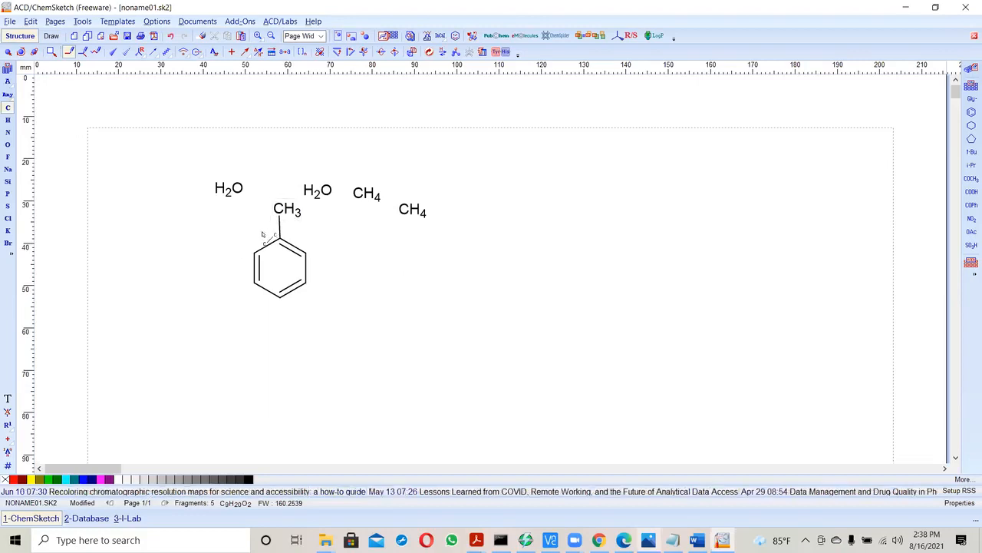
{"action": "left_click_drag", "start_coordinate": [279, 214], "coordinate": [233, 190]}
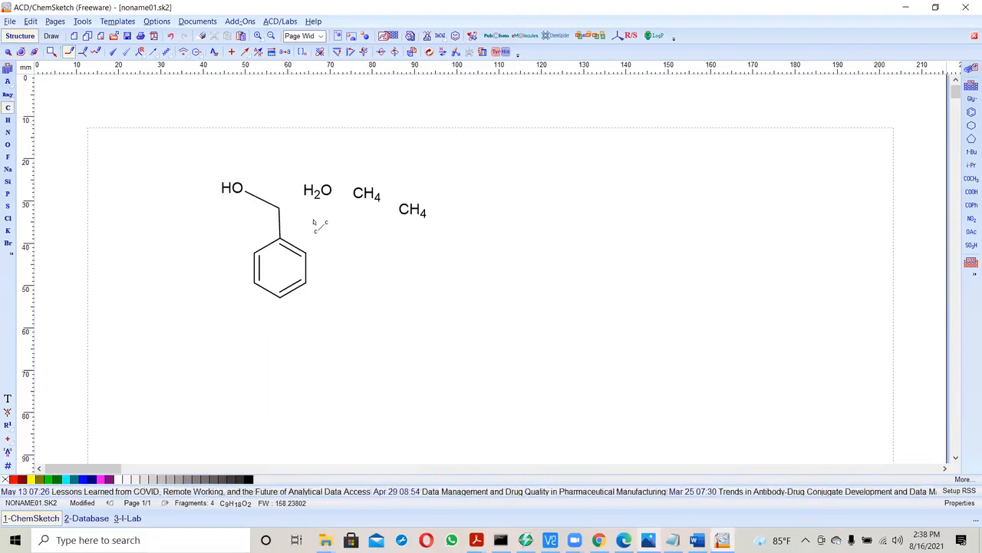
{"action": "left_click", "coordinate": [281, 209]}
{"action": "left_click_drag", "start_coordinate": [281, 216], "coordinate": [319, 200]}
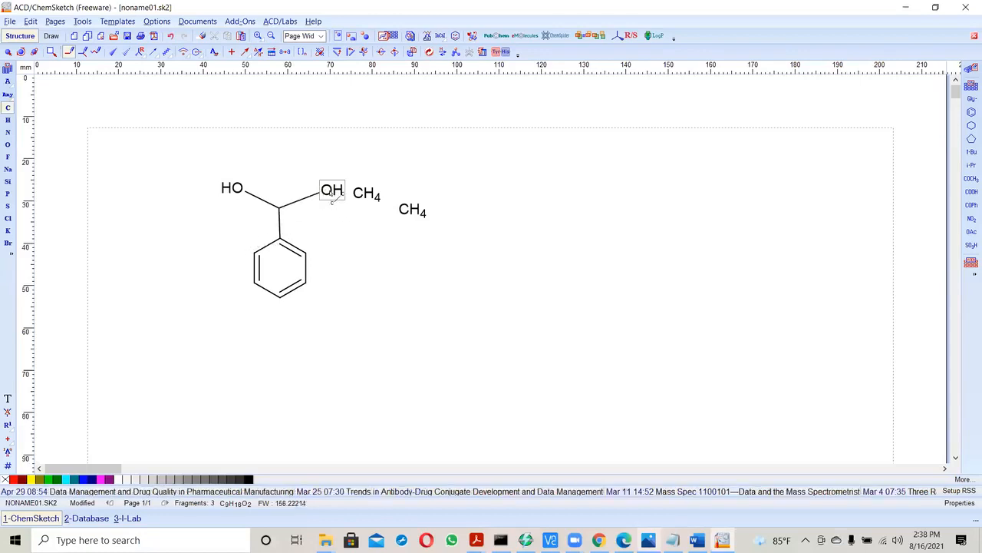
{"action": "left_click_drag", "start_coordinate": [328, 195], "coordinate": [412, 211]}
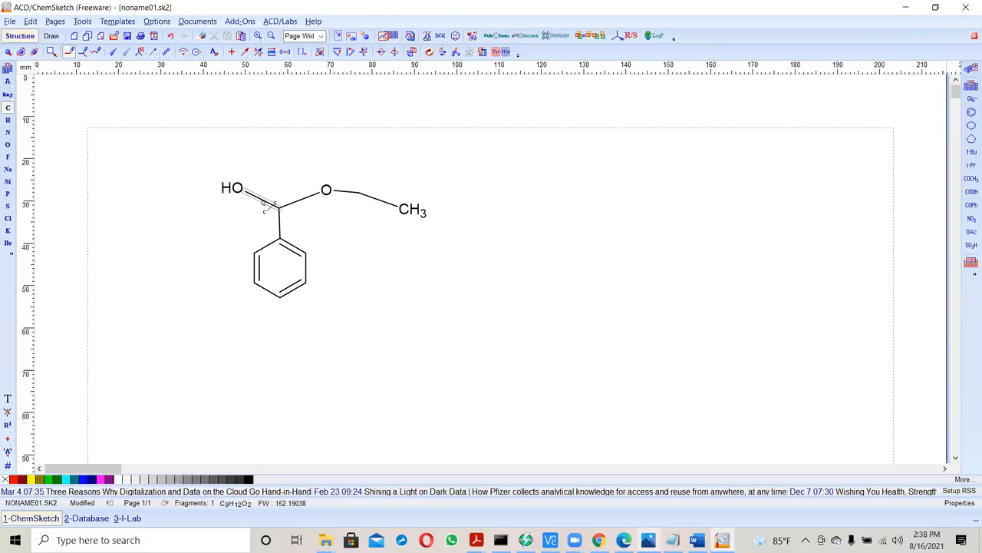
{"action": "left_click", "coordinate": [262, 201]}
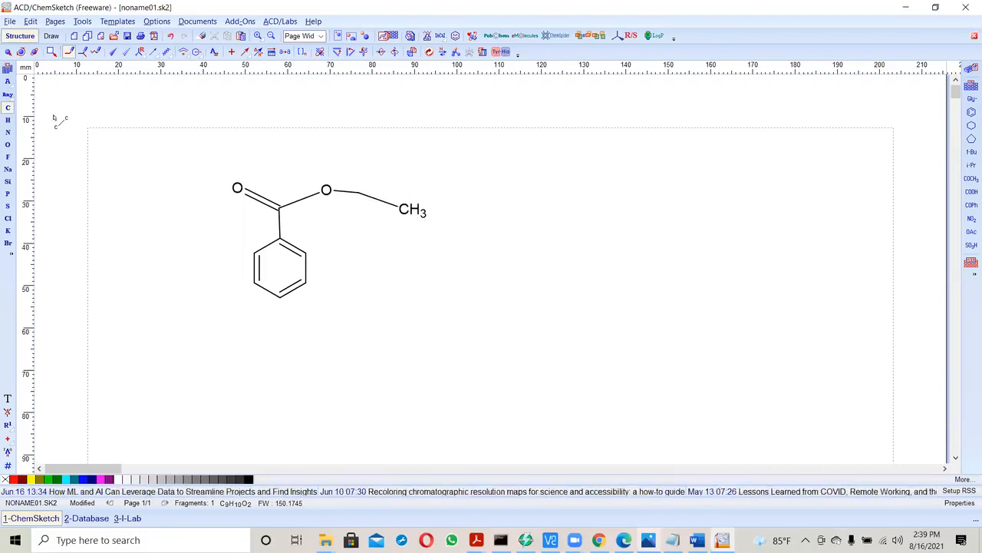
Step: Select the whole ethyl benzoate molecule, clean its structure to even out bonds and angles, and clear the selection
{"action": "left_click", "coordinate": [8, 52]}
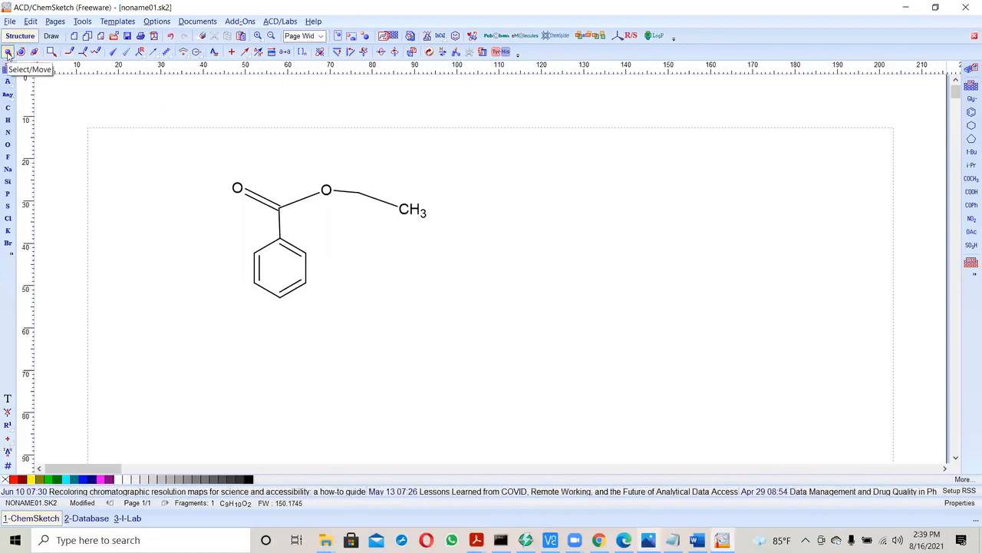
{"action": "left_click_drag", "start_coordinate": [190, 155], "coordinate": [453, 338]}
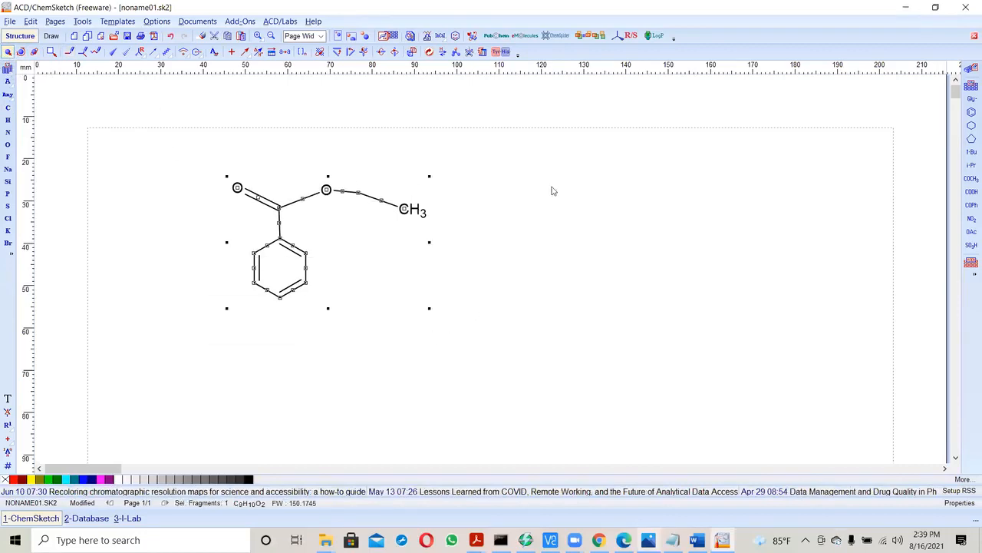
{"action": "left_click", "coordinate": [429, 52]}
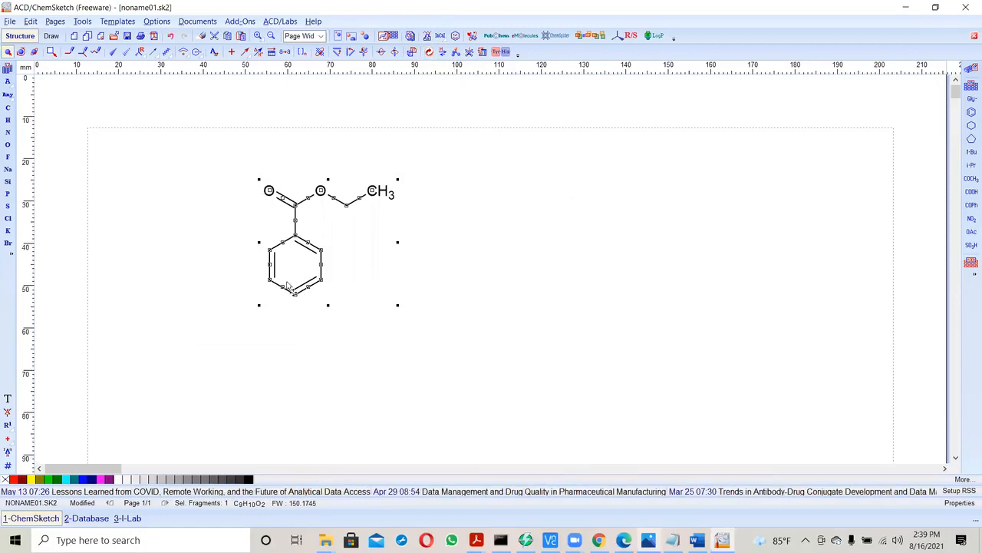
{"action": "left_click", "coordinate": [105, 106]}
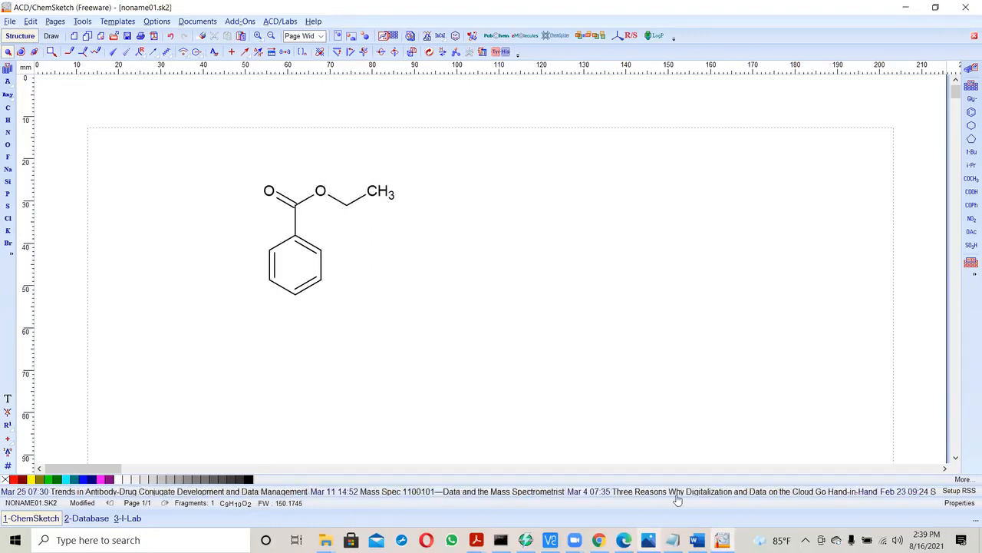
Step: Check the benzoic acid product in 2021-08-16.png and return to ChemSketch
{"action": "left_click", "coordinate": [648, 539]}
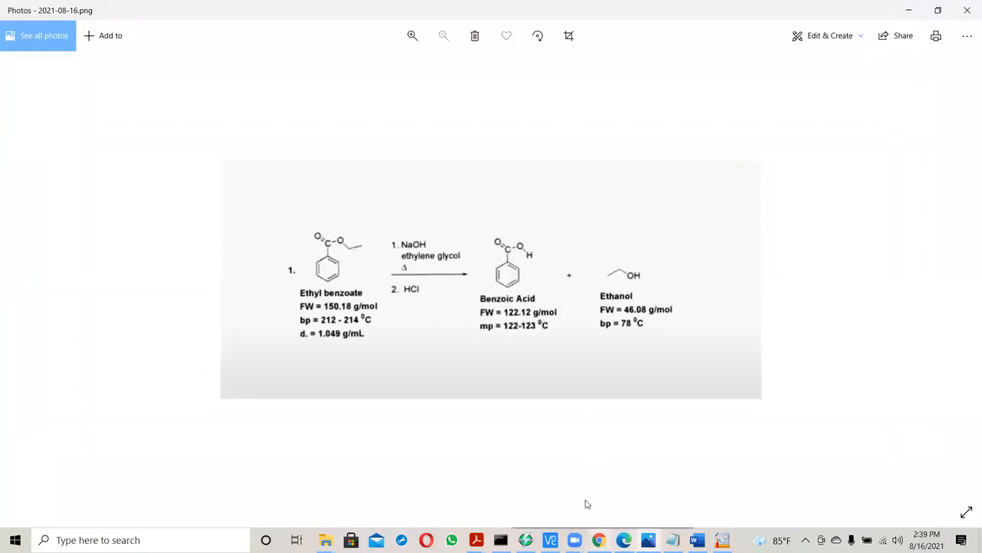
{"action": "left_click", "coordinate": [599, 539]}
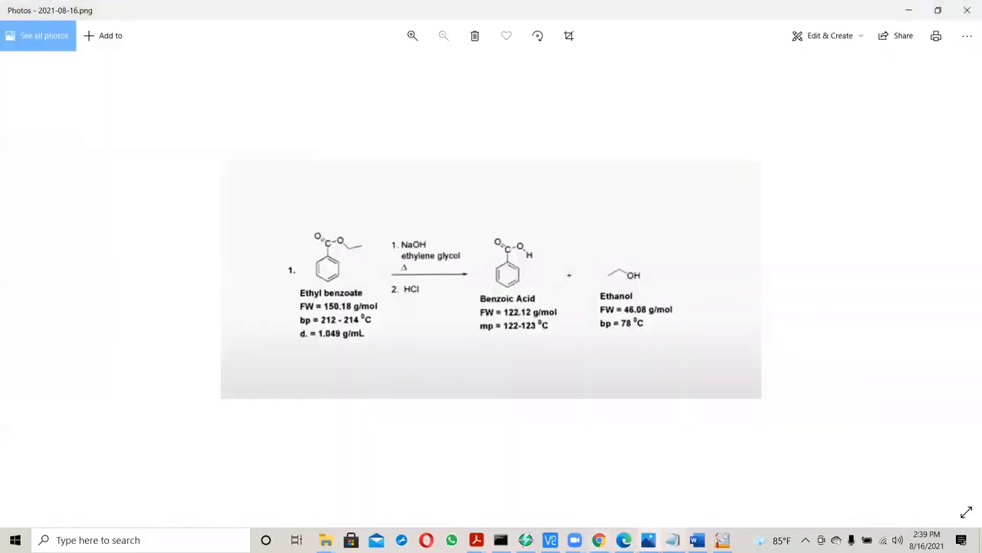
{"action": "left_click", "coordinate": [722, 540]}
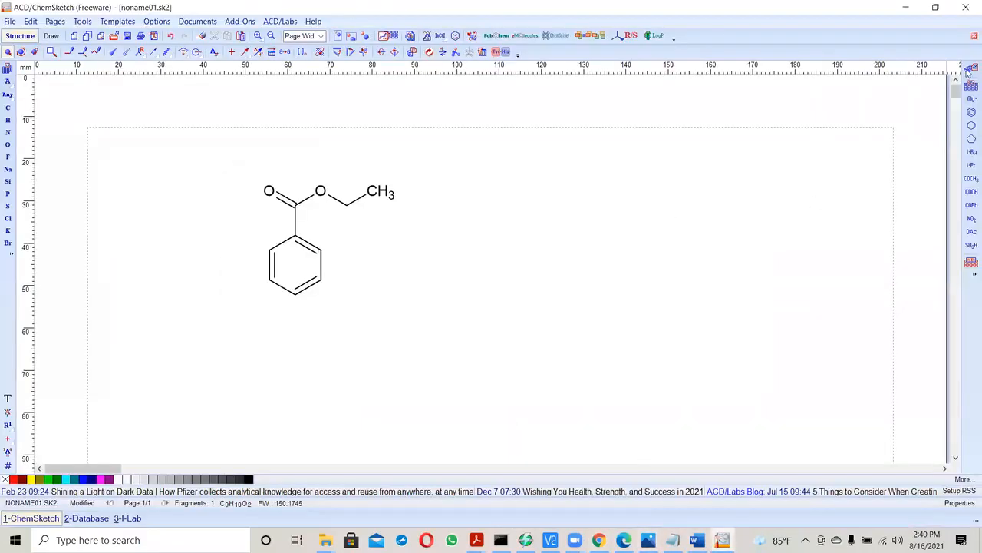
Step: Place a benzene ring level with the ethyl benzoate ring, centred at about 125 mm across, 44 mm down
{"action": "left_click", "coordinate": [969, 113]}
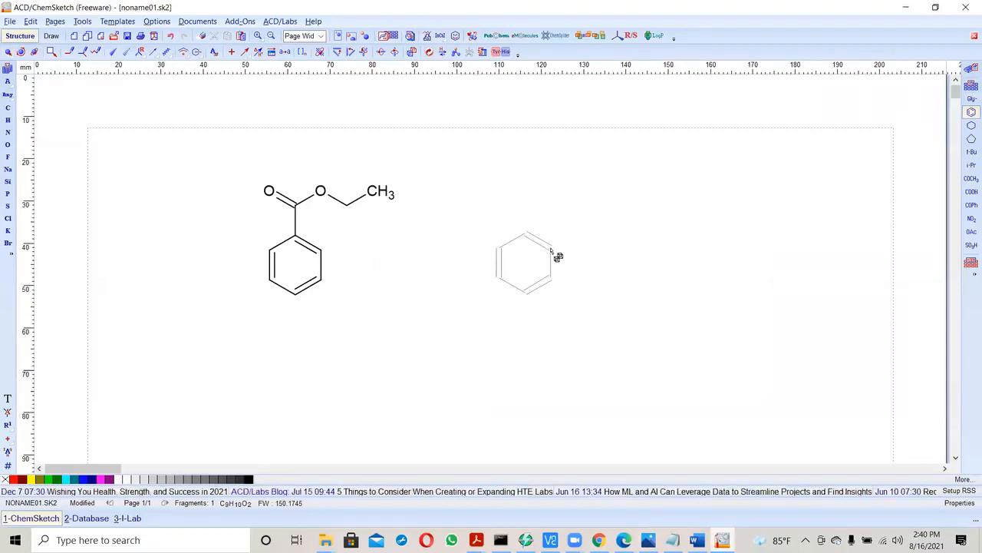
{"action": "left_click", "coordinate": [594, 259]}
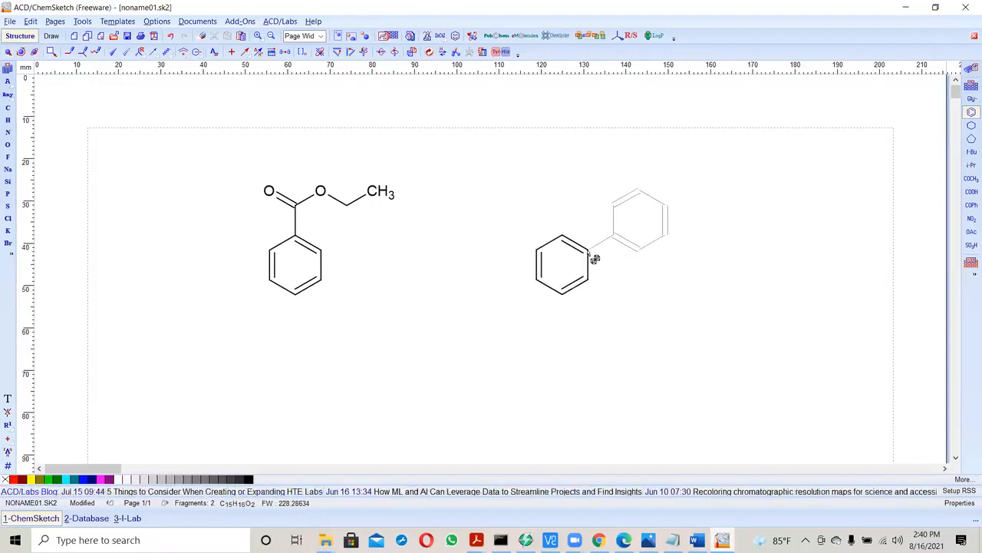
Step: Place a carbon just above the new benzene ring and two oxygens beside it, at about 116 and 138 mm across, 28 mm down
{"action": "right_click", "coordinate": [582, 178]}
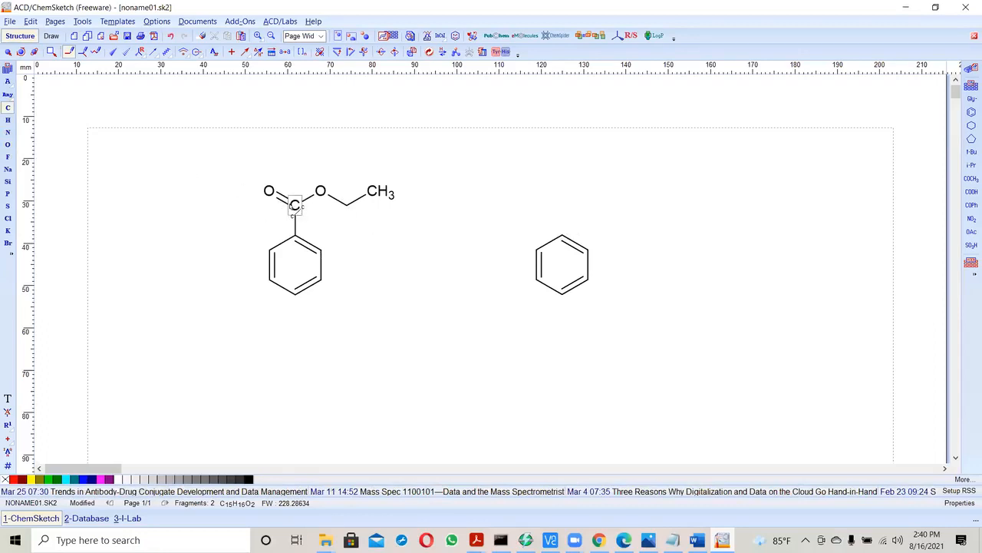
{"action": "left_click", "coordinate": [563, 214]}
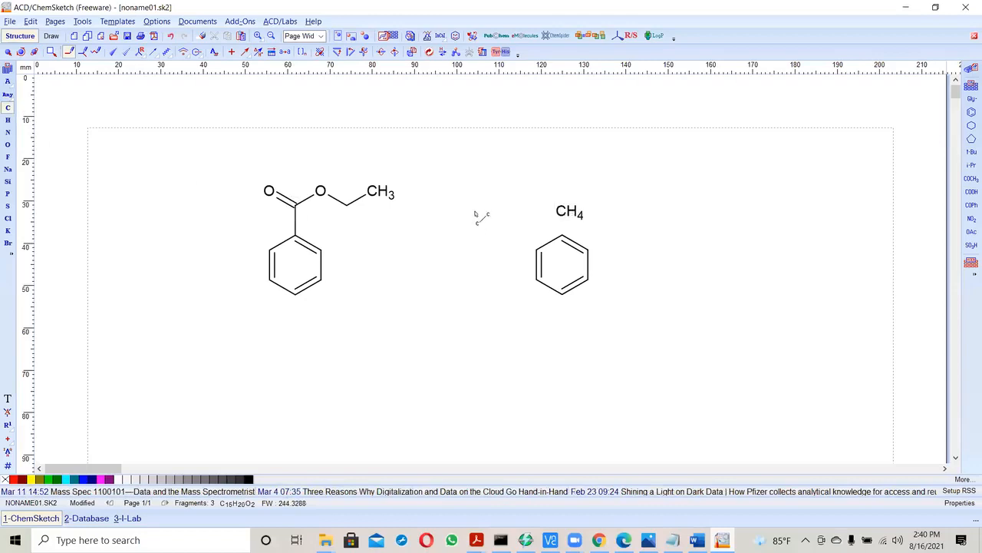
{"action": "left_click", "coordinate": [9, 143]}
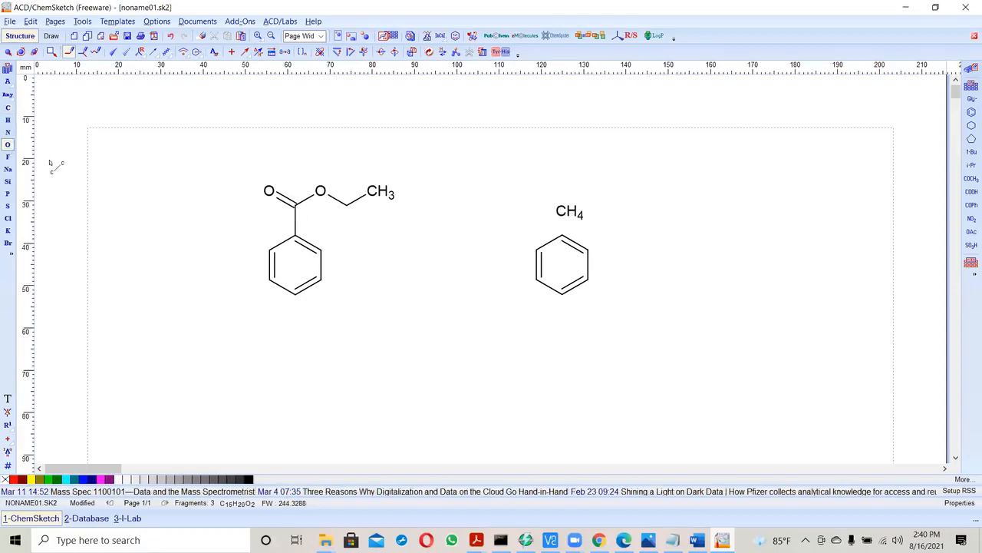
{"action": "left_click", "coordinate": [523, 197]}
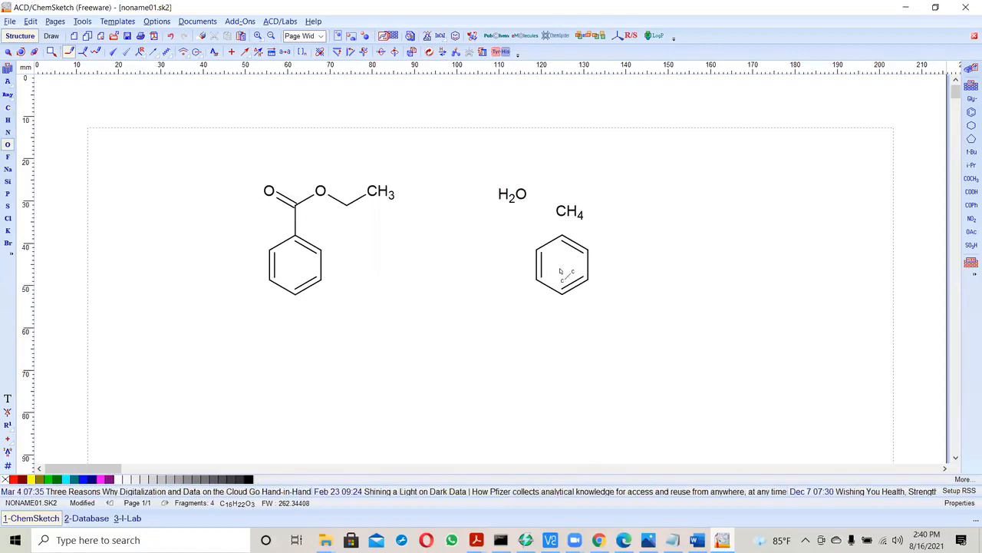
{"action": "left_click", "coordinate": [617, 196]}
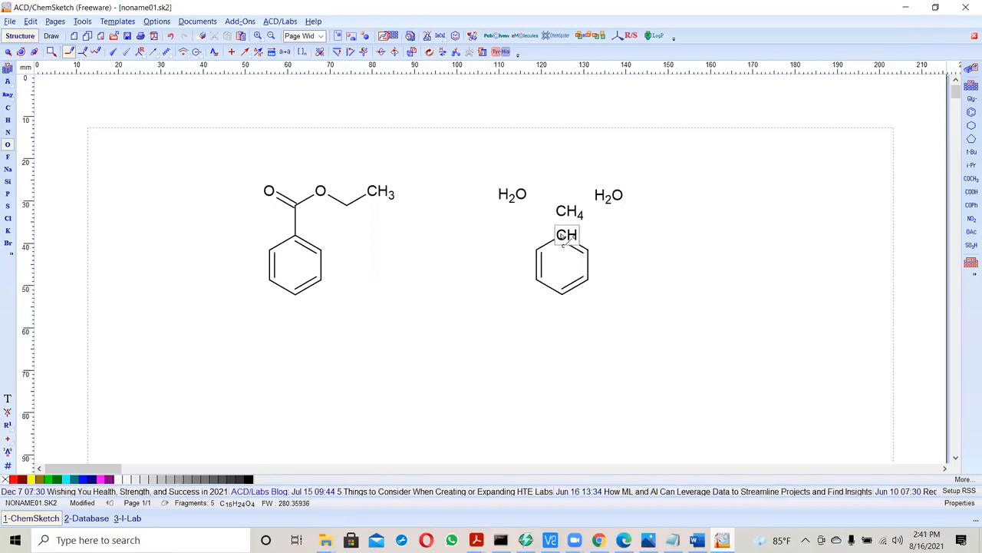
Step: Bond the carbon to the ring and to both oxygens, with a double bond to the oxygen nearer the ethyl benzoate
{"action": "left_click_drag", "start_coordinate": [562, 220], "coordinate": [562, 237]}
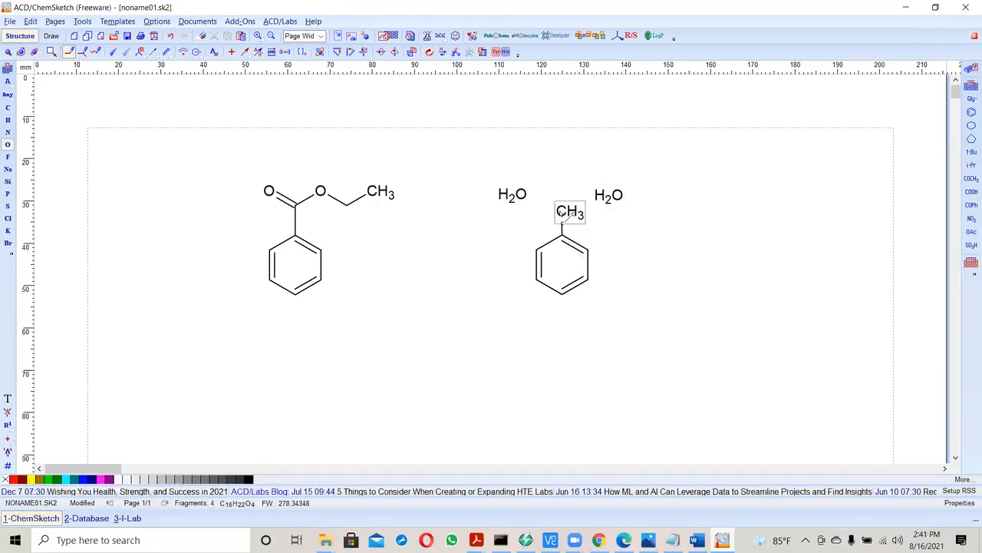
{"action": "left_click_drag", "start_coordinate": [512, 195], "coordinate": [568, 212]}
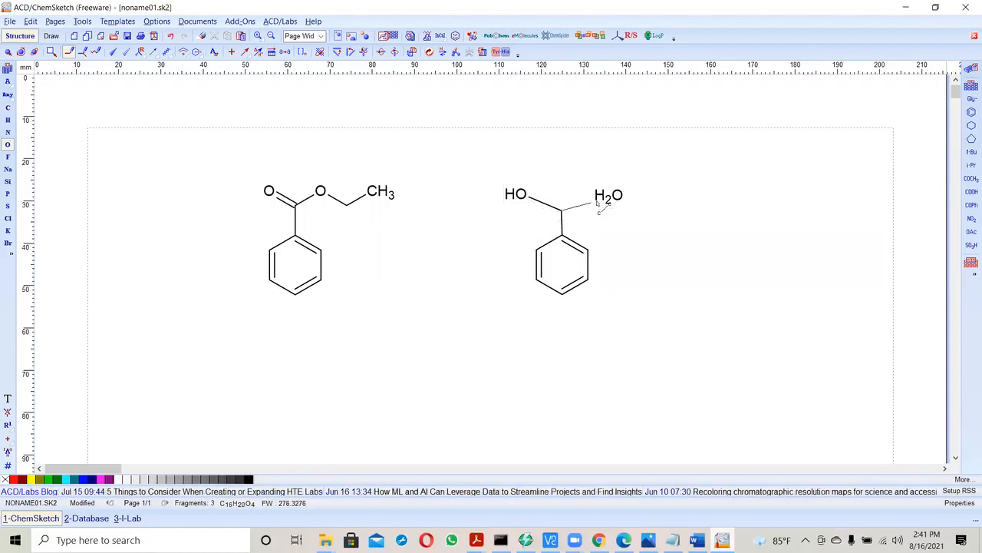
{"action": "left_click_drag", "start_coordinate": [611, 201], "coordinate": [610, 198]}
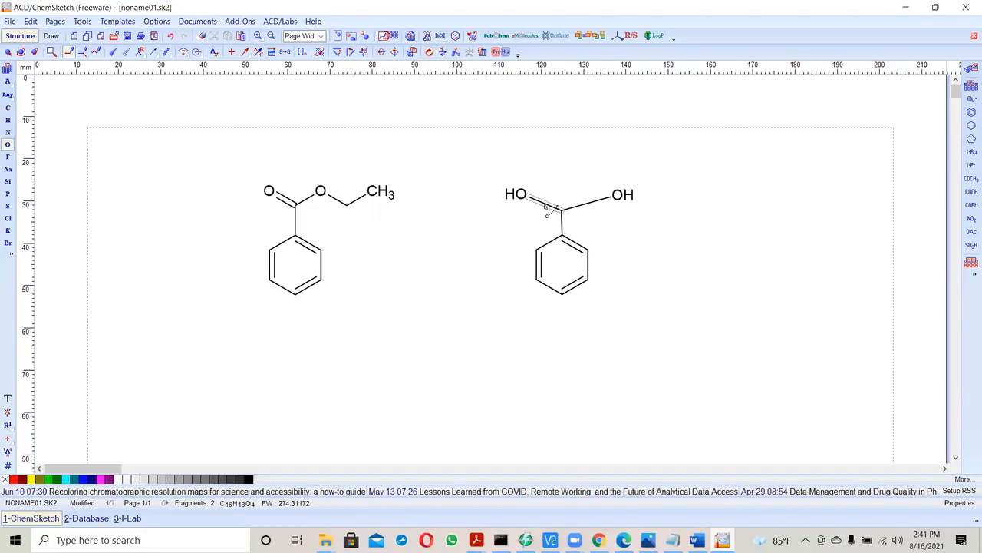
{"action": "left_click", "coordinate": [547, 207]}
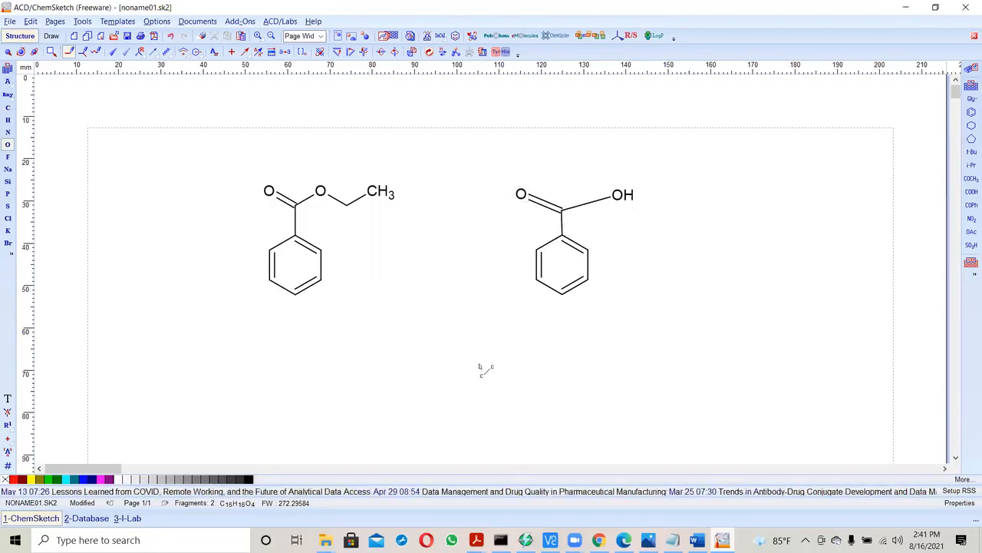
Step: Select the whole benzoic acid molecule, clean its structure, and clear the selection
{"action": "left_click", "coordinate": [7, 51]}
{"action": "left_click_drag", "start_coordinate": [498, 166], "coordinate": [658, 345]}
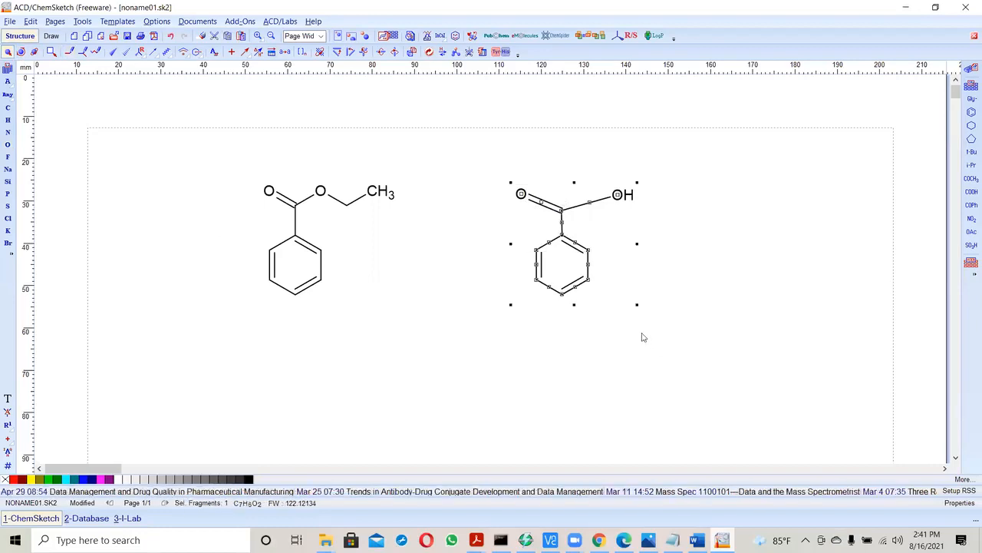
{"action": "left_click", "coordinate": [429, 51]}
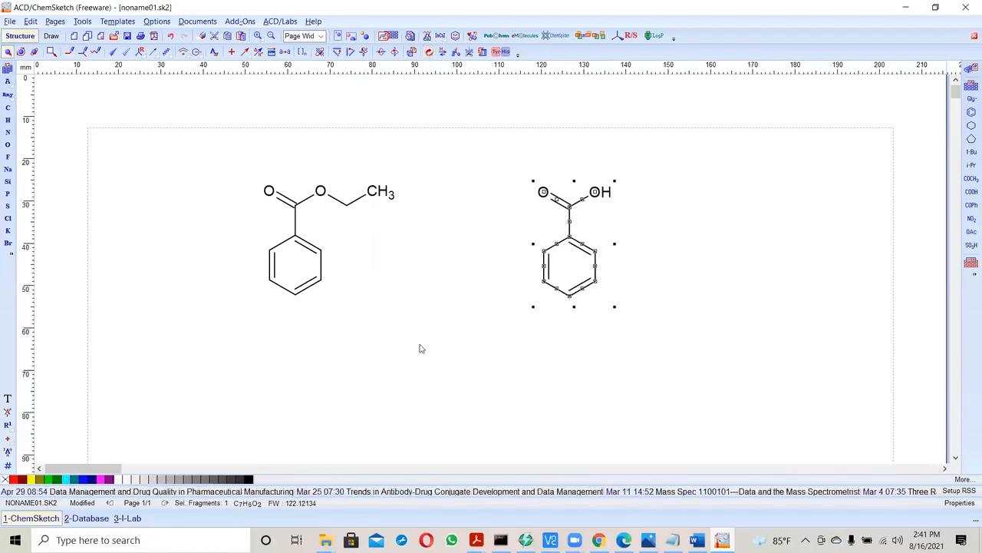
{"action": "left_click", "coordinate": [724, 362]}
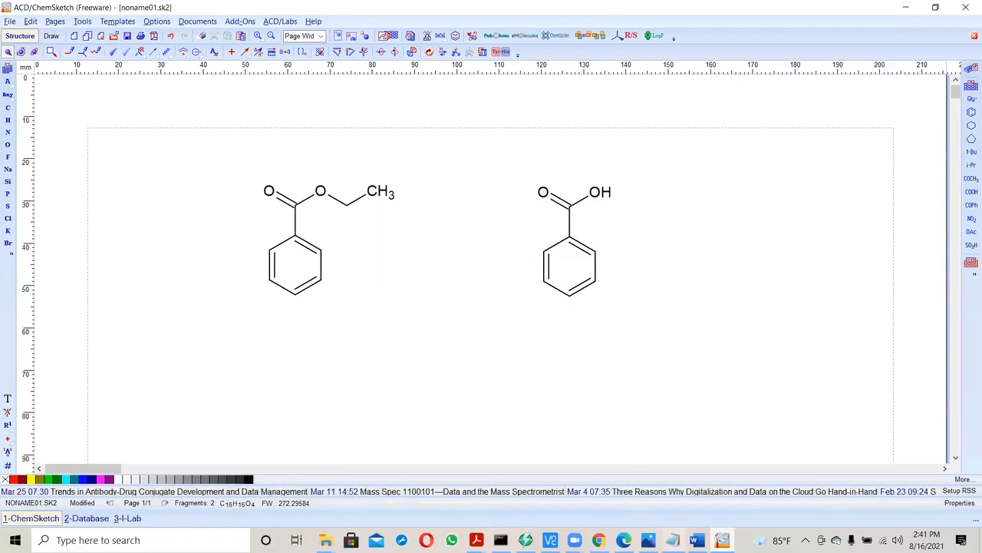
Step: Check the ethanol product in 2021-08-16.png, return to ChemSketch, and draw a bent three-carbon chain beyond the benzoic acid
{"action": "left_click", "coordinate": [649, 541]}
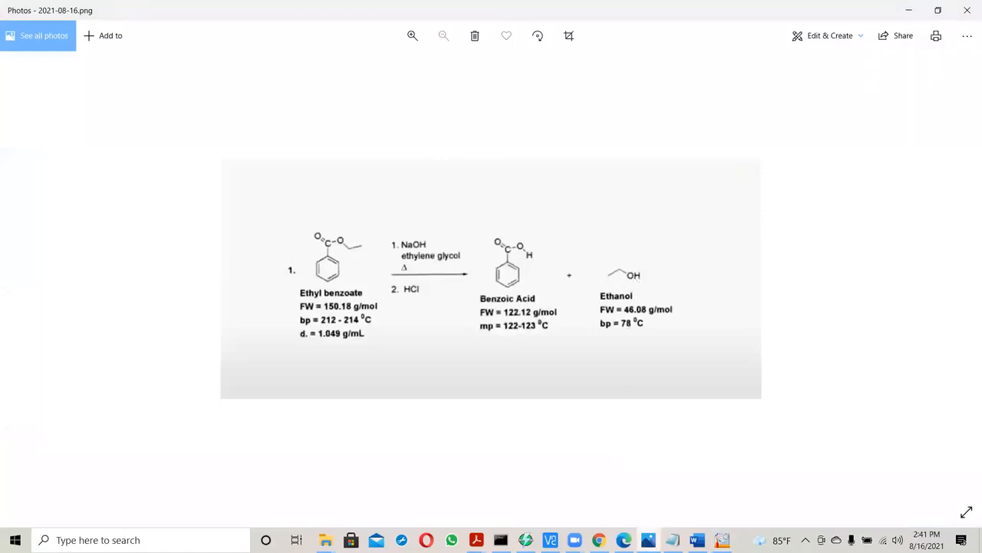
{"action": "left_click", "coordinate": [723, 540]}
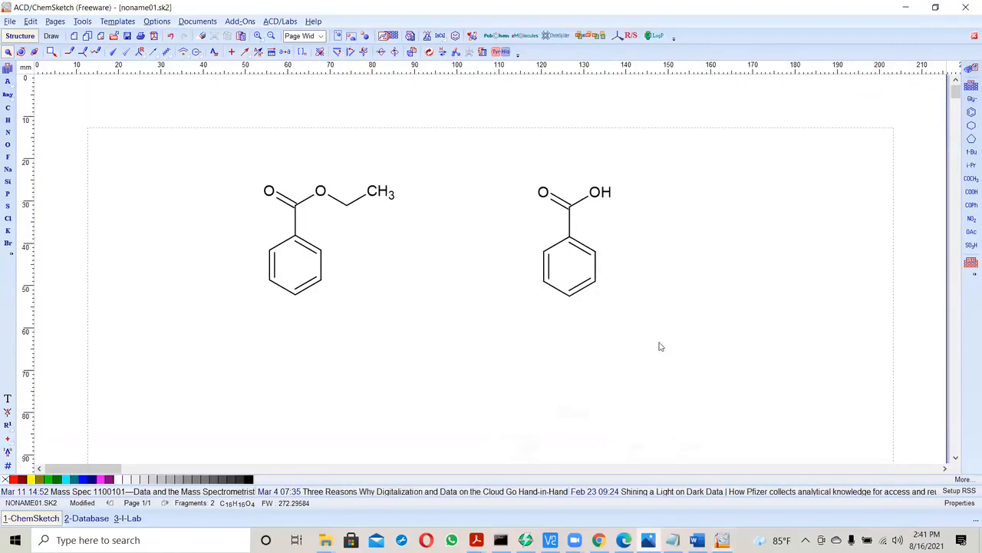
{"action": "left_click", "coordinate": [8, 107]}
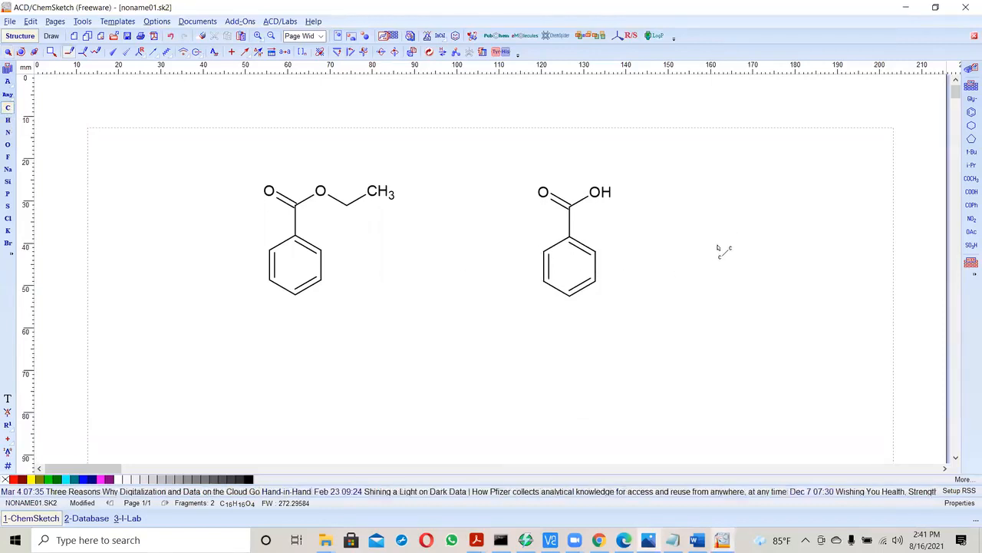
{"action": "left_click", "coordinate": [716, 246]}
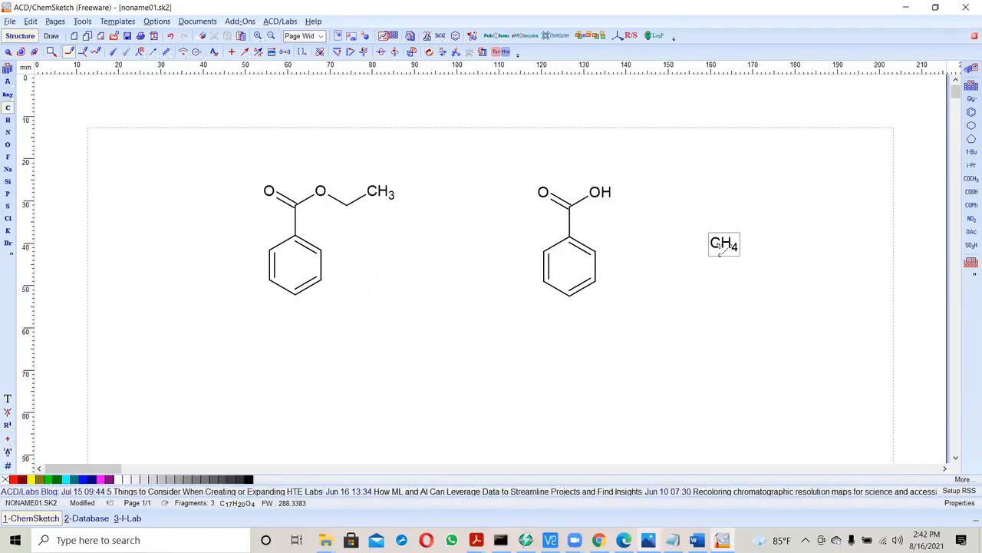
{"action": "left_click", "coordinate": [718, 244]}
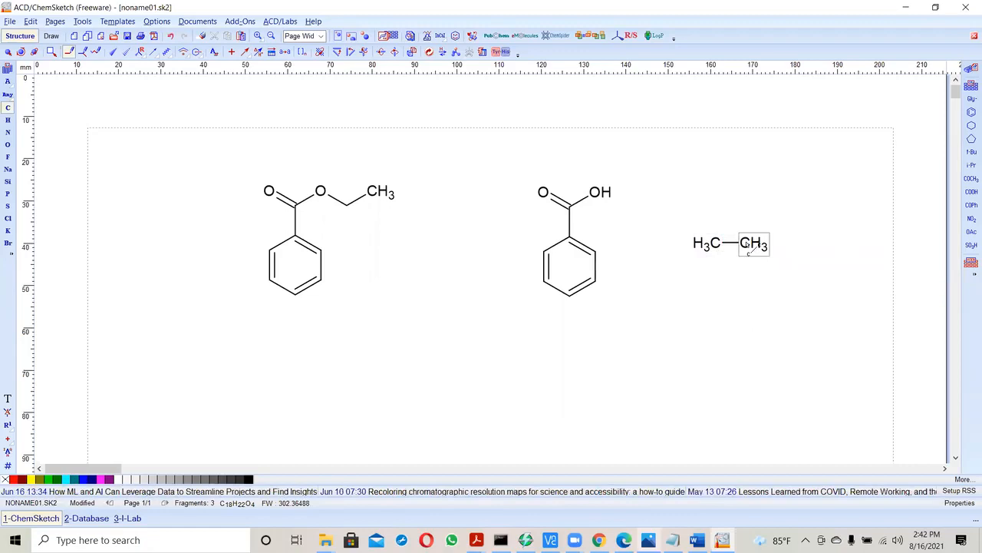
{"action": "left_click_drag", "start_coordinate": [747, 244], "coordinate": [767, 267]}
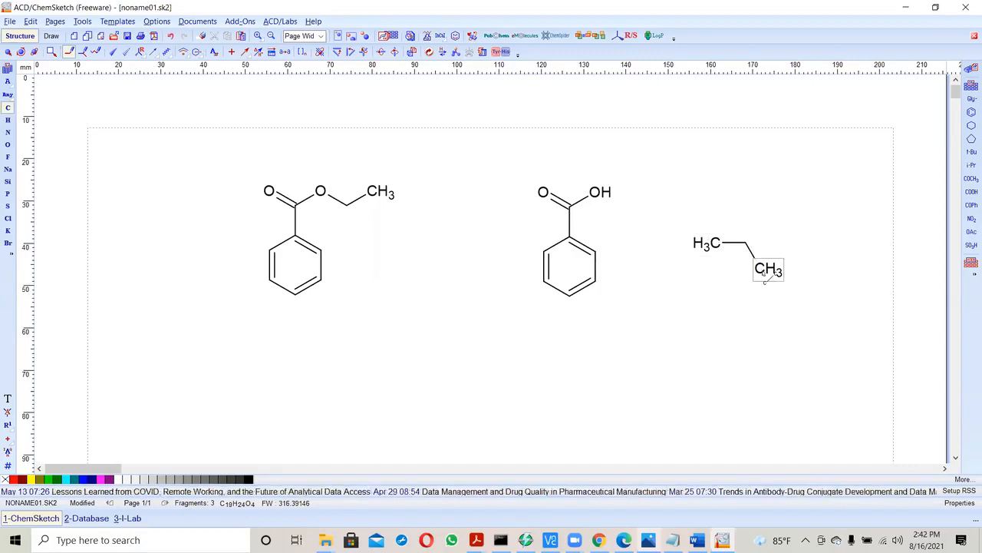
{"action": "left_click_drag", "start_coordinate": [765, 270], "coordinate": [750, 295]}
{"action": "left_click", "coordinate": [750, 296]}
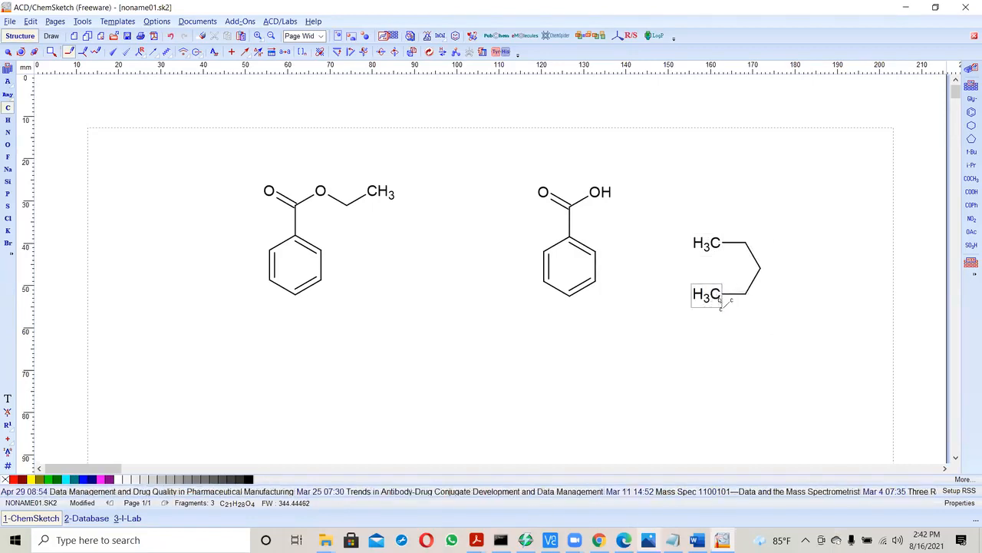
{"action": "left_click", "coordinate": [31, 22]}
{"action": "left_click", "coordinate": [48, 35]}
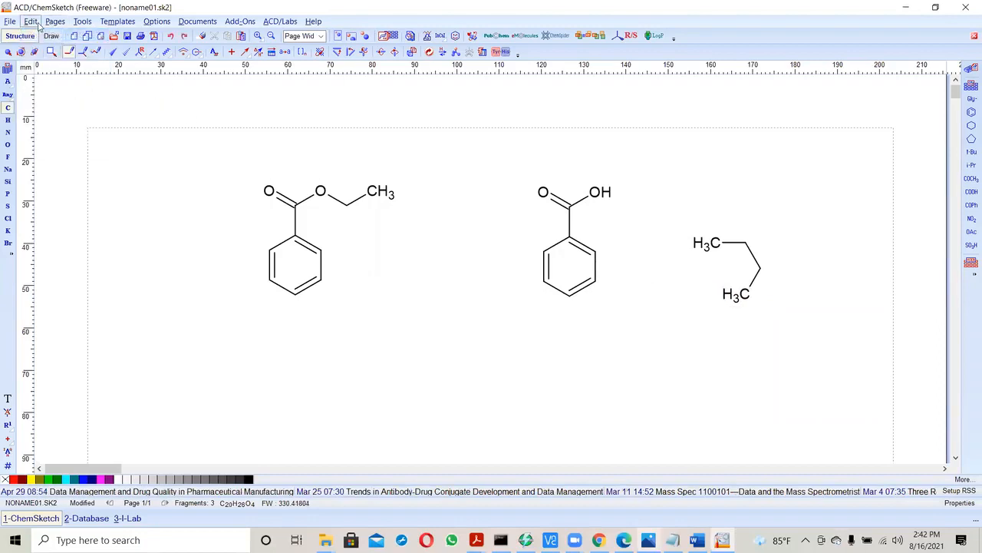
{"action": "left_click", "coordinate": [32, 21]}
{"action": "left_click", "coordinate": [48, 35]}
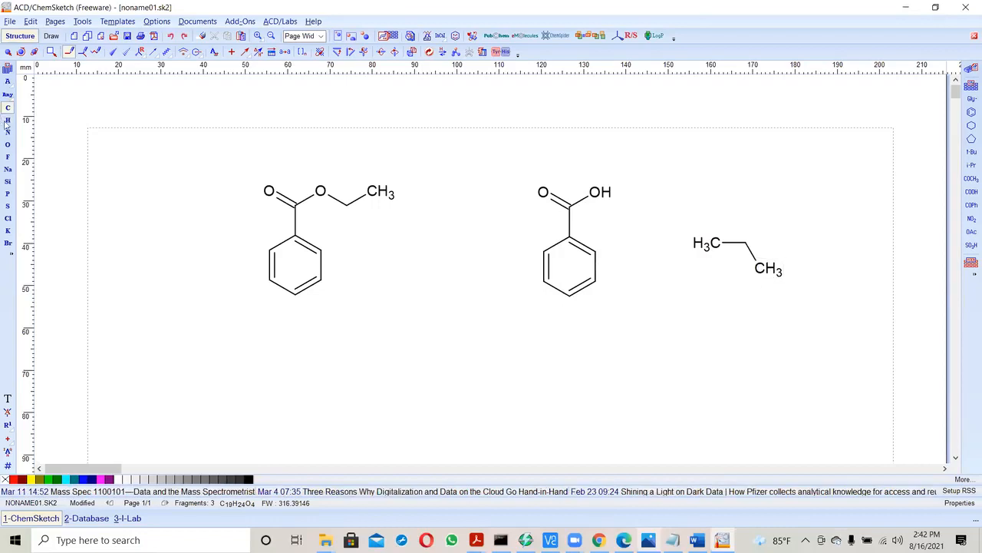
Step: Replace the chain's lower end carbon with oxygen to form ethanol, and clean the selected molecule's structure
{"action": "left_click", "coordinate": [8, 145]}
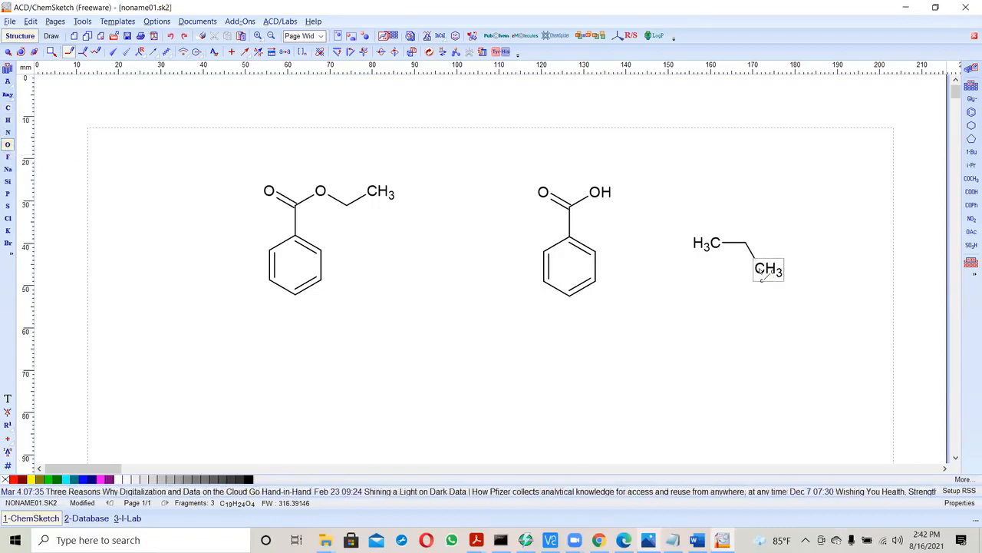
{"action": "left_click", "coordinate": [764, 270]}
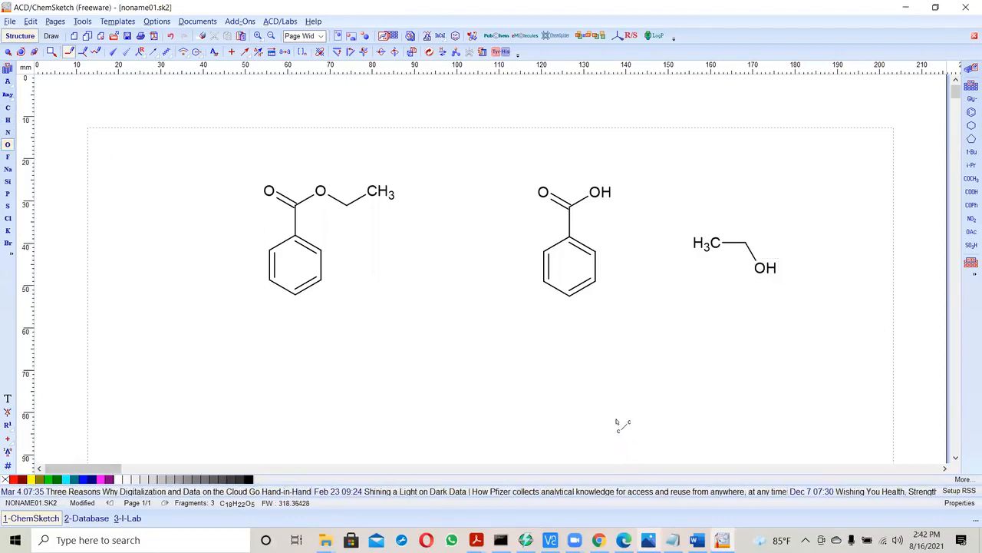
{"action": "left_click", "coordinate": [8, 51]}
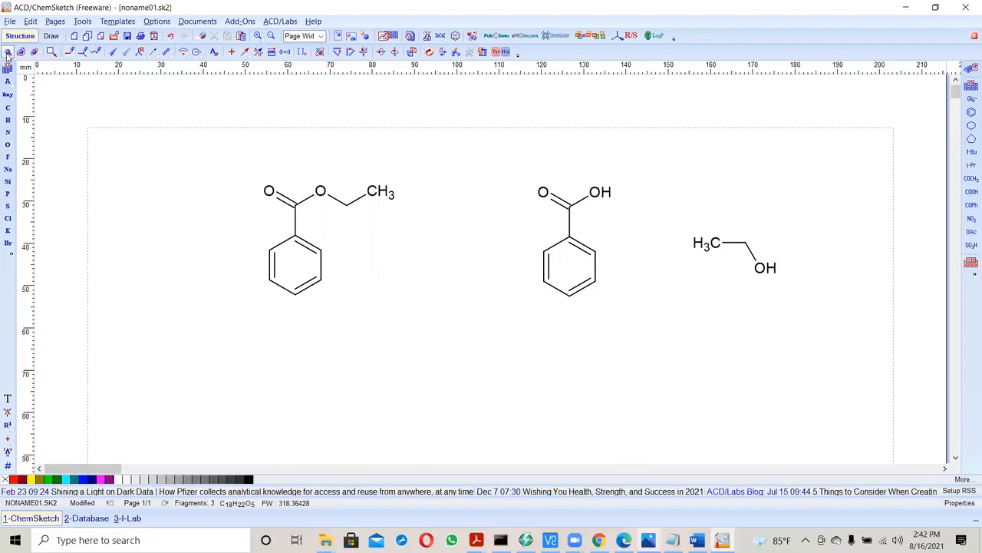
{"action": "left_click_drag", "start_coordinate": [684, 229], "coordinate": [827, 301]}
{"action": "left_click", "coordinate": [429, 52]}
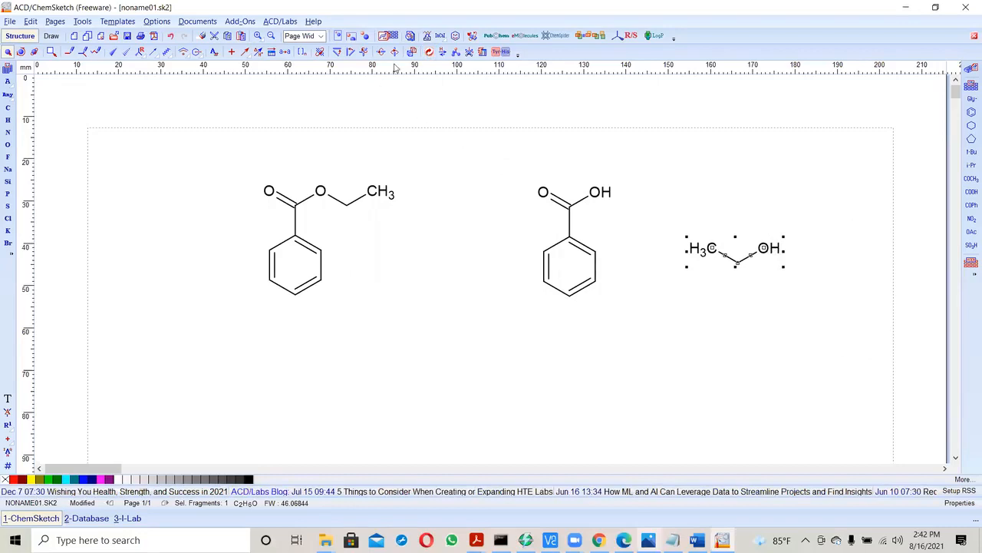
{"action": "left_click", "coordinate": [428, 52]}
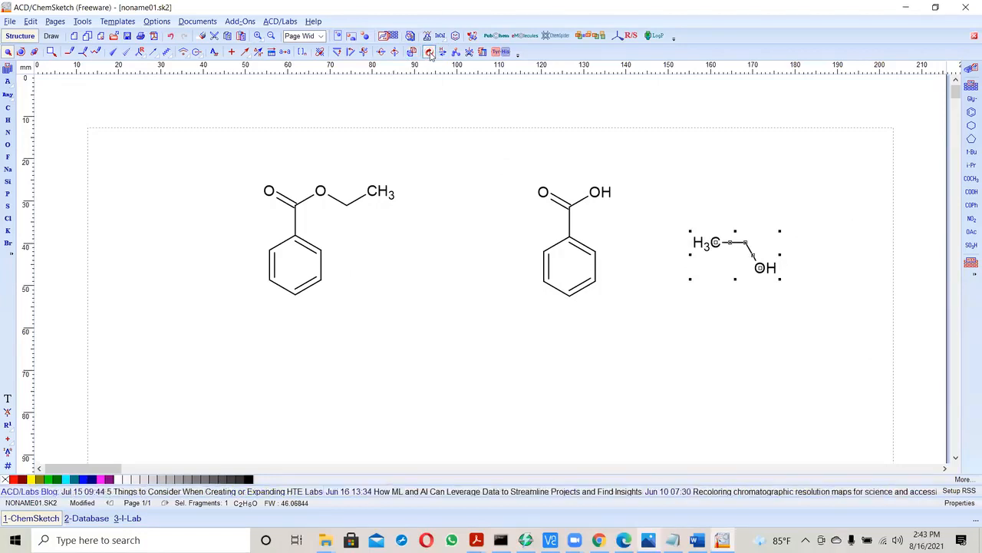
{"action": "left_click", "coordinate": [430, 52]}
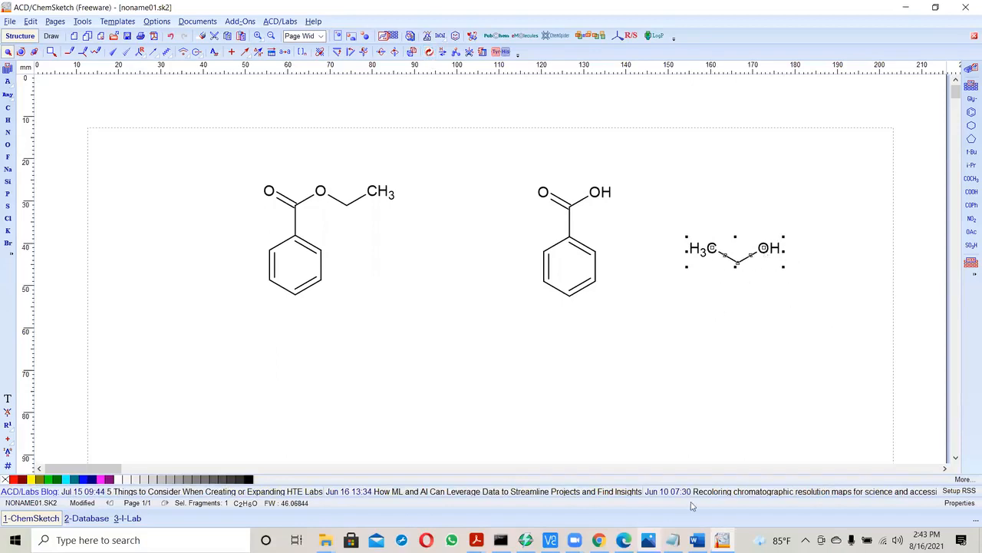
Step: Compare the ethanol with its drawing in 2021-08-16.png and try to rotate it to the same orientation
{"action": "left_click", "coordinate": [649, 539]}
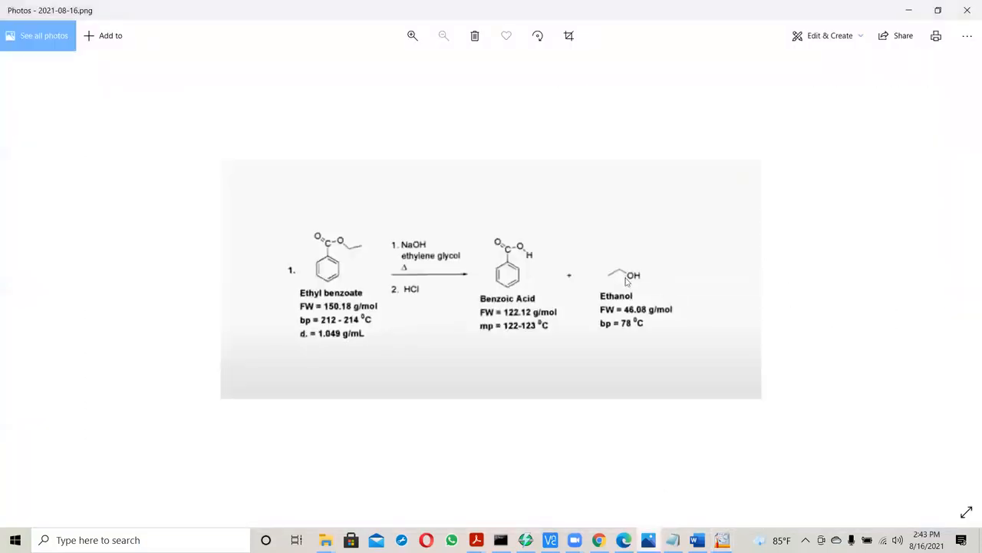
{"action": "left_click", "coordinate": [648, 539]}
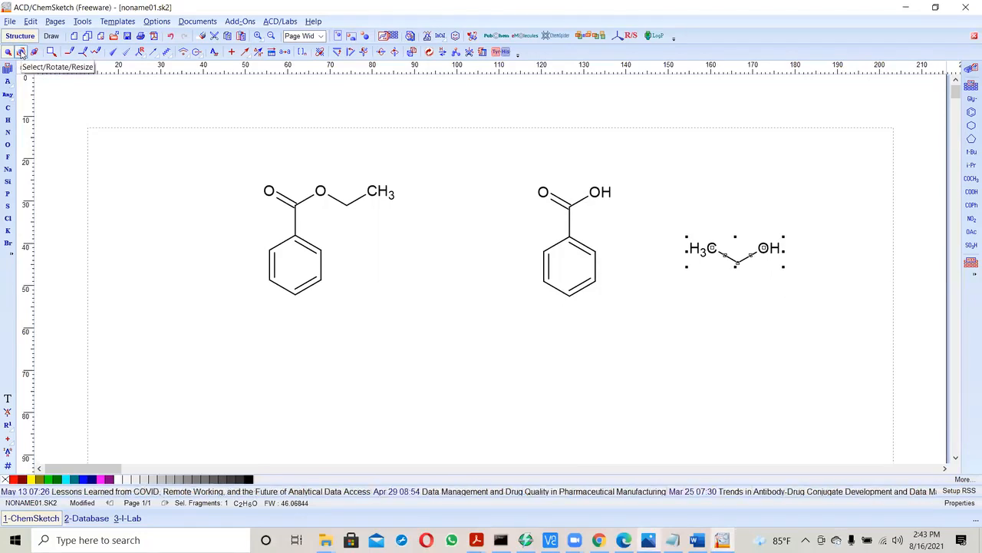
{"action": "left_click", "coordinate": [21, 52]}
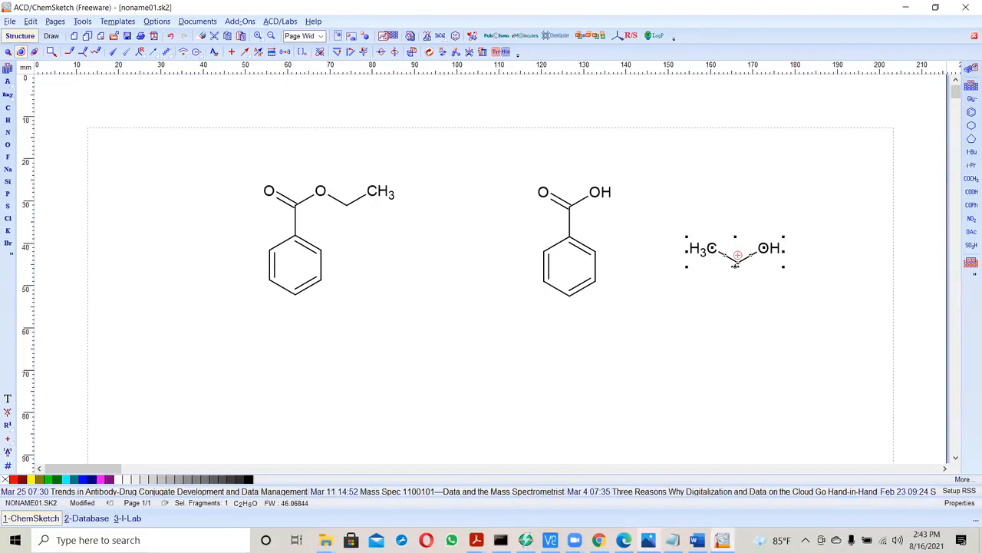
{"action": "mouse_move", "coordinate": [736, 259]}
{"action": "left_mouse_down"}
{"action": "mouse_move", "coordinate": [718, 254]}
{"action": "mouse_move", "coordinate": [737, 231]}
{"action": "mouse_move", "coordinate": [743, 244]}
{"action": "mouse_move", "coordinate": [705, 251]}
{"action": "mouse_move", "coordinate": [703, 264]}
{"action": "mouse_move", "coordinate": [737, 266]}
{"action": "mouse_move", "coordinate": [728, 270]}
{"action": "left_mouse_up"}
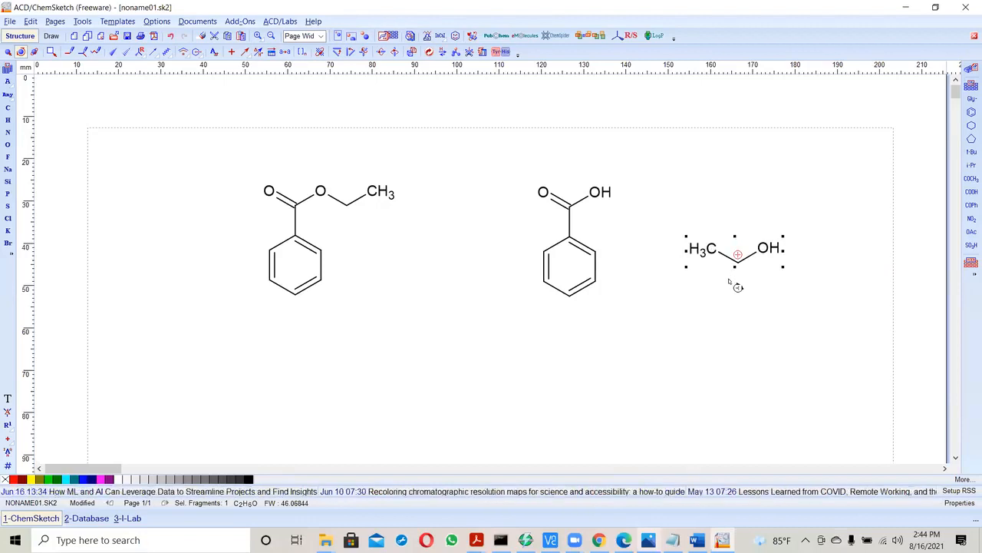
{"action": "left_click", "coordinate": [365, 52]}
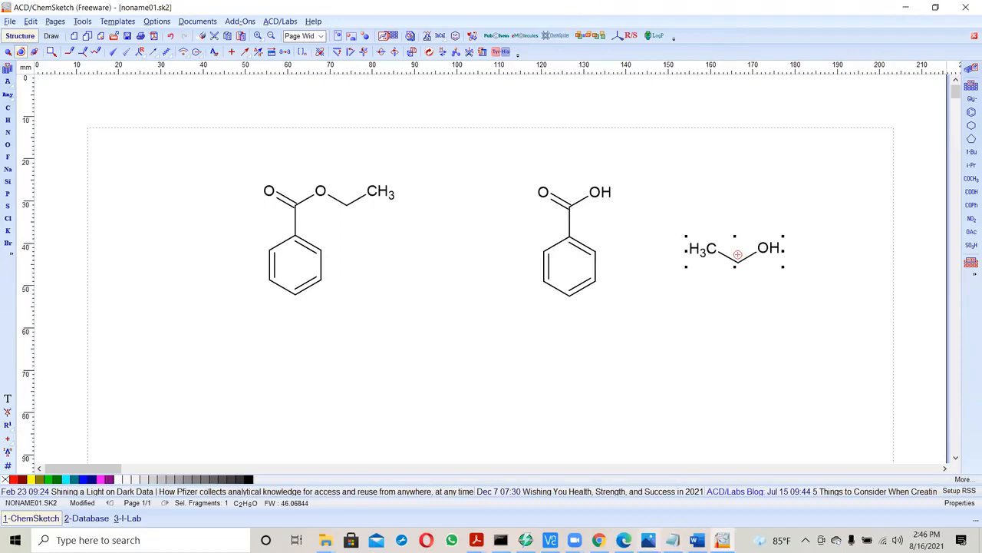
Step: Check the reaction arrow in 2021-08-16.png, return to ChemSketch, and draw a horizontal reaction arrow about 27 mm long between ethyl benzoate and benzoic acid
{"action": "left_click", "coordinate": [673, 539]}
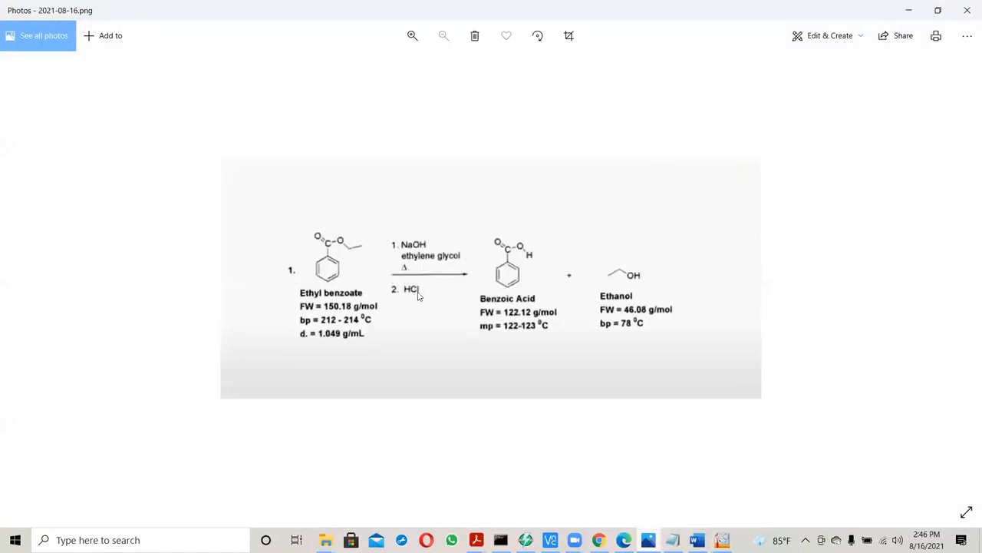
{"action": "left_click", "coordinate": [908, 11]}
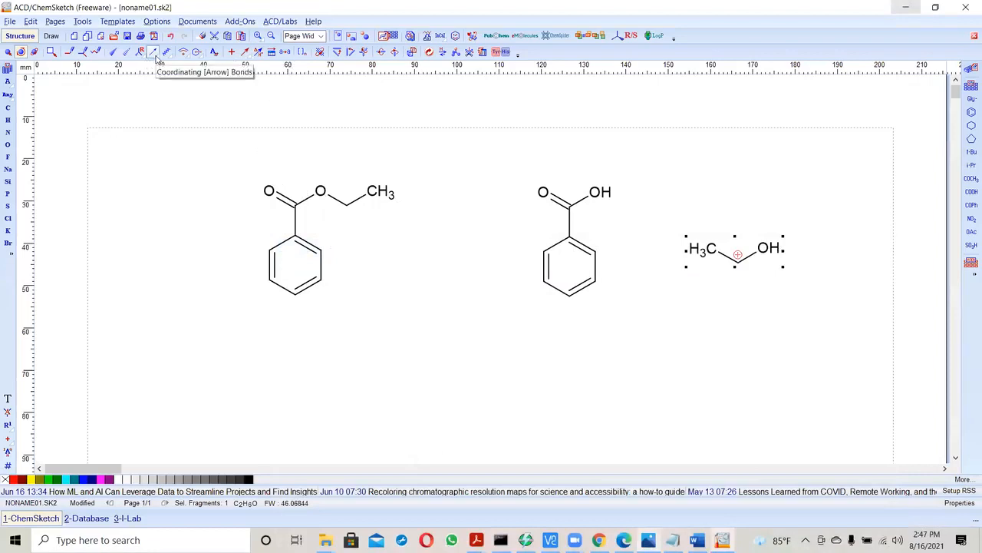
{"action": "left_click", "coordinate": [246, 55]}
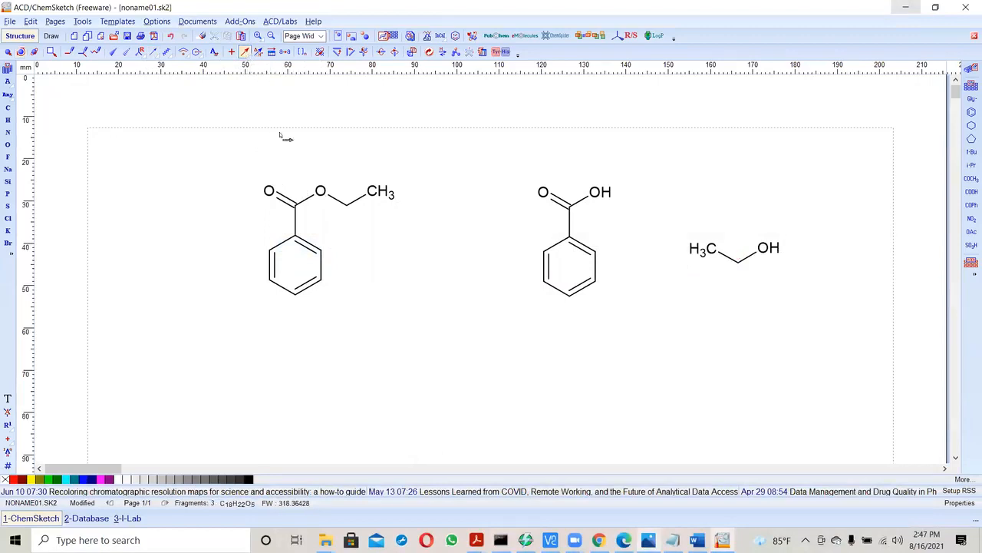
{"action": "left_click_drag", "start_coordinate": [382, 263], "coordinate": [498, 262]}
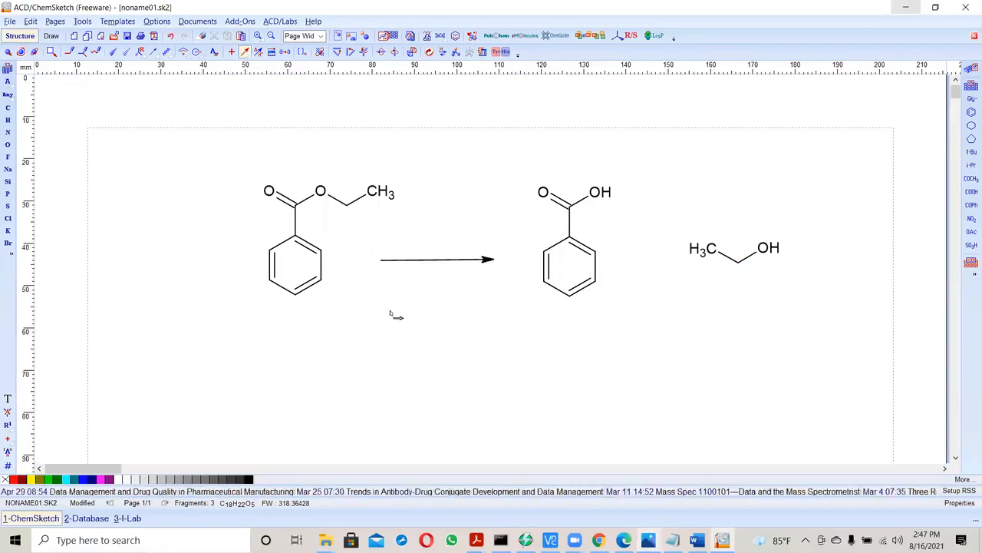
{"action": "left_click", "coordinate": [440, 272]}
{"action": "left_click", "coordinate": [34, 23]}
{"action": "left_click", "coordinate": [48, 35]}
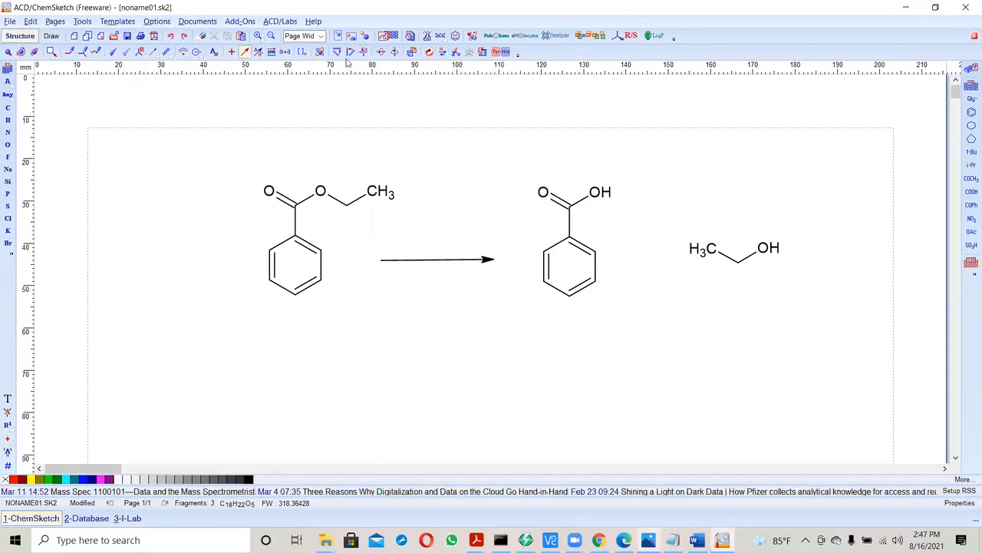
Step: Check the reagents in 2021-08-16.png and enter NaOH as the reaction condition above the arrow
{"action": "left_click", "coordinate": [259, 55]}
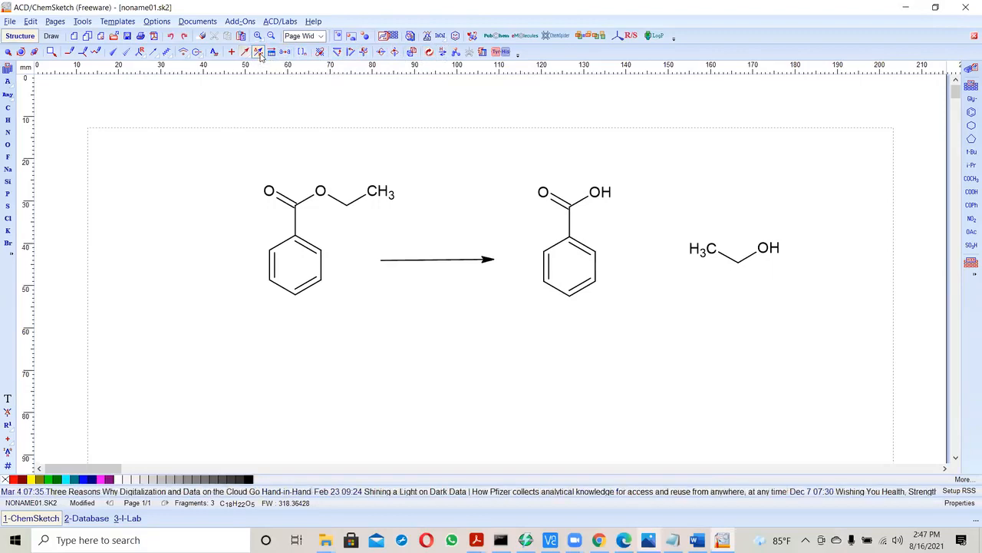
{"action": "left_click", "coordinate": [436, 261]}
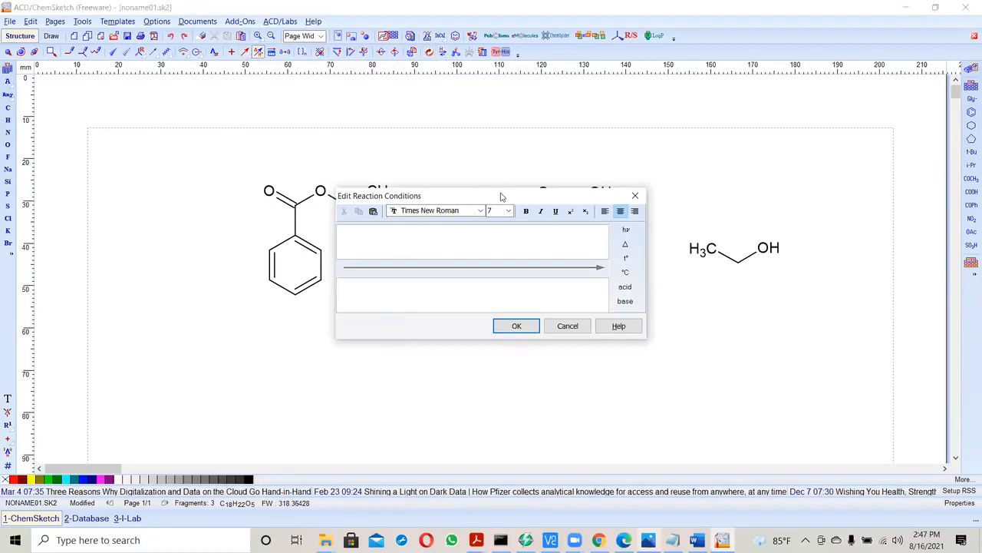
{"action": "left_click_drag", "start_coordinate": [501, 197], "coordinate": [668, 173]}
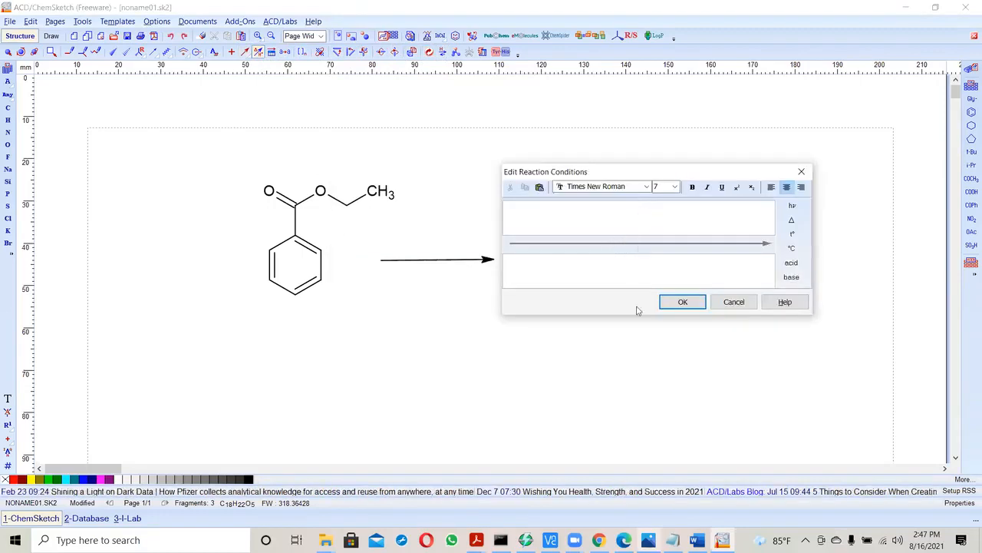
{"action": "left_click", "coordinate": [649, 539]}
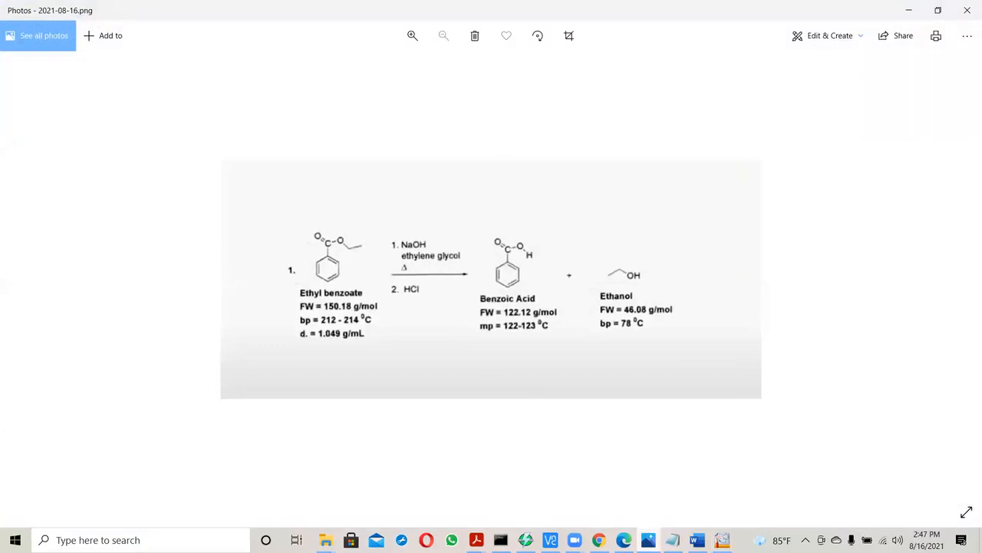
{"action": "left_click", "coordinate": [598, 540]}
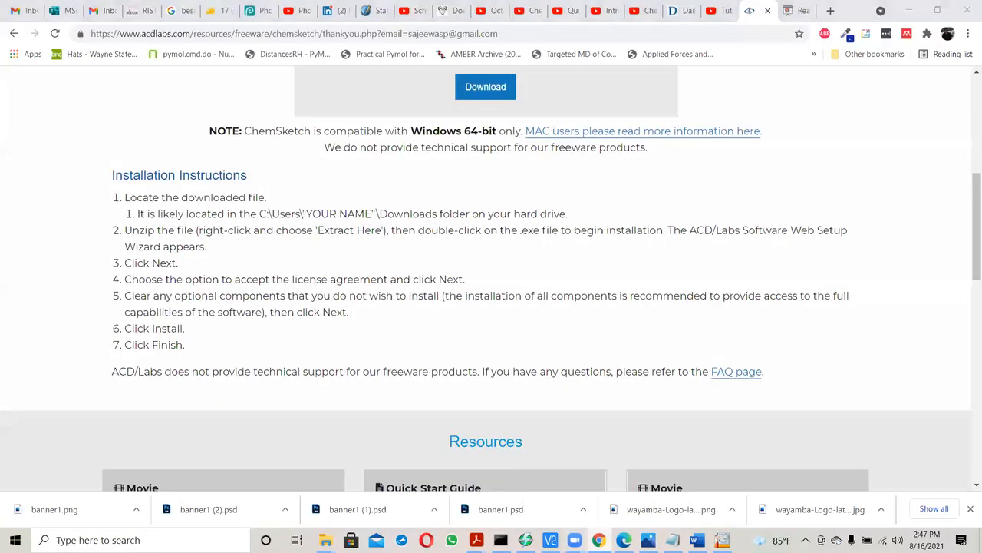
{"action": "key", "text": "alt+Tab"}
{"action": "key", "text": "alt+Tab"}
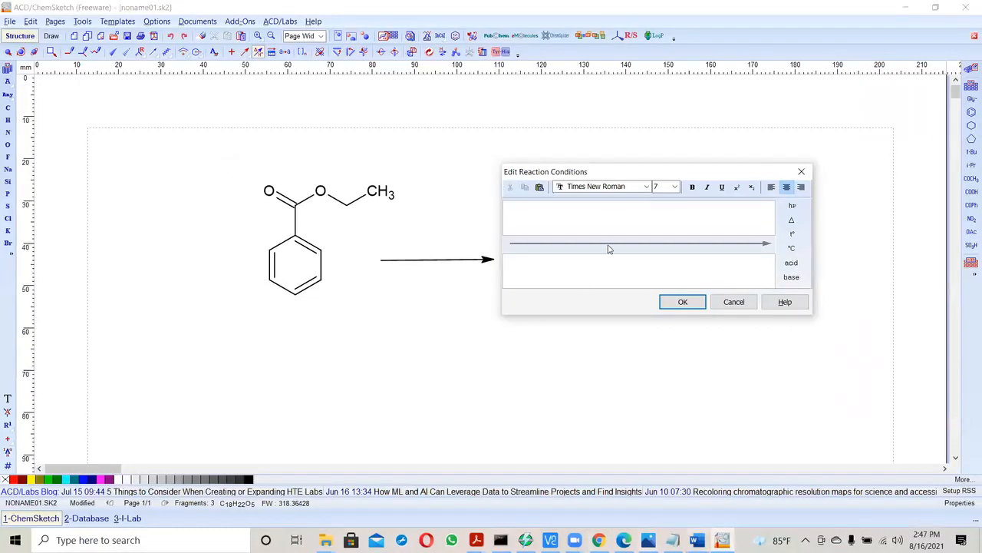
{"action": "key", "text": "BackSpace"}
{"action": "key", "text": "BackSpace"}
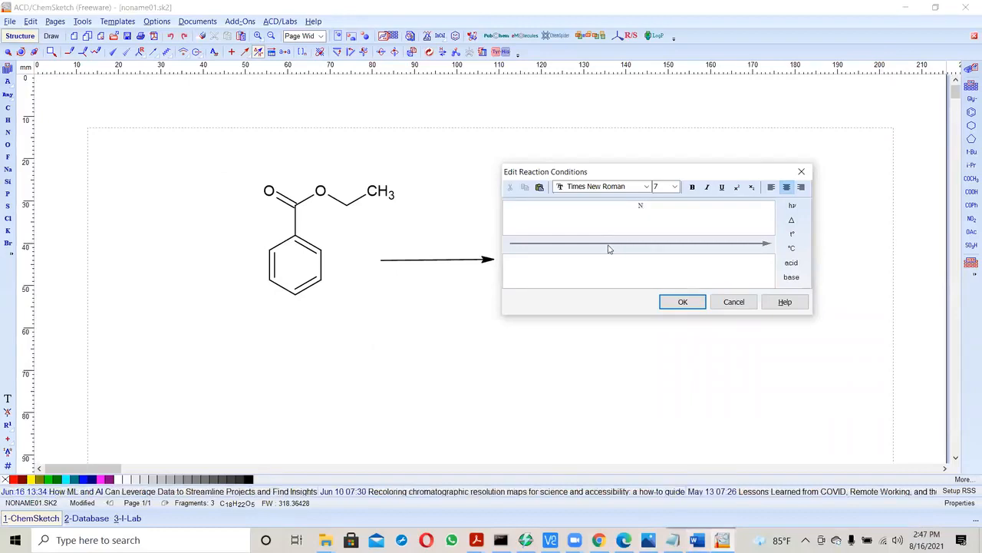
{"action": "type", "text": "NaOH"}
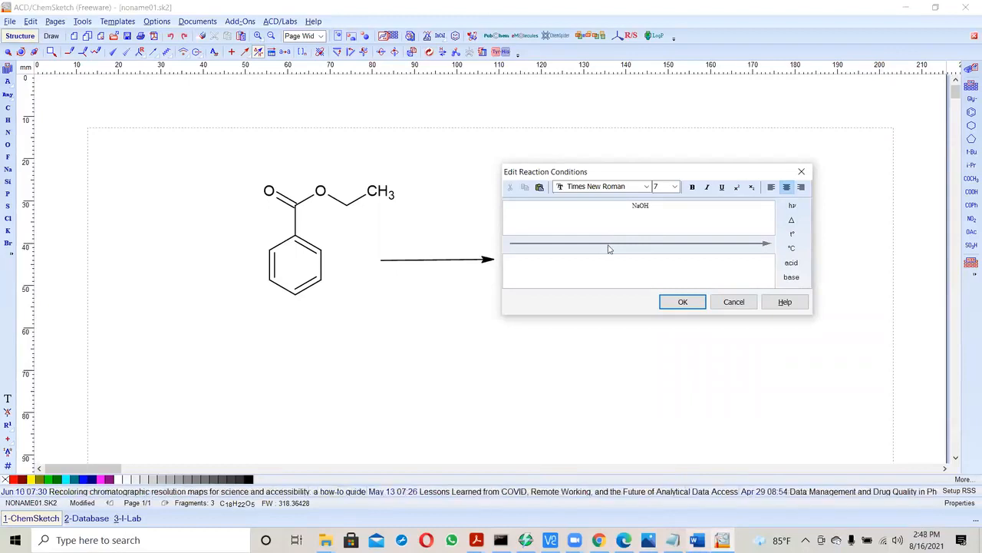
Step: Set the font size of the NaOH text above the arrow to 12
{"action": "left_click_drag", "start_coordinate": [654, 205], "coordinate": [623, 206]}
{"action": "left_click", "coordinate": [674, 187]}
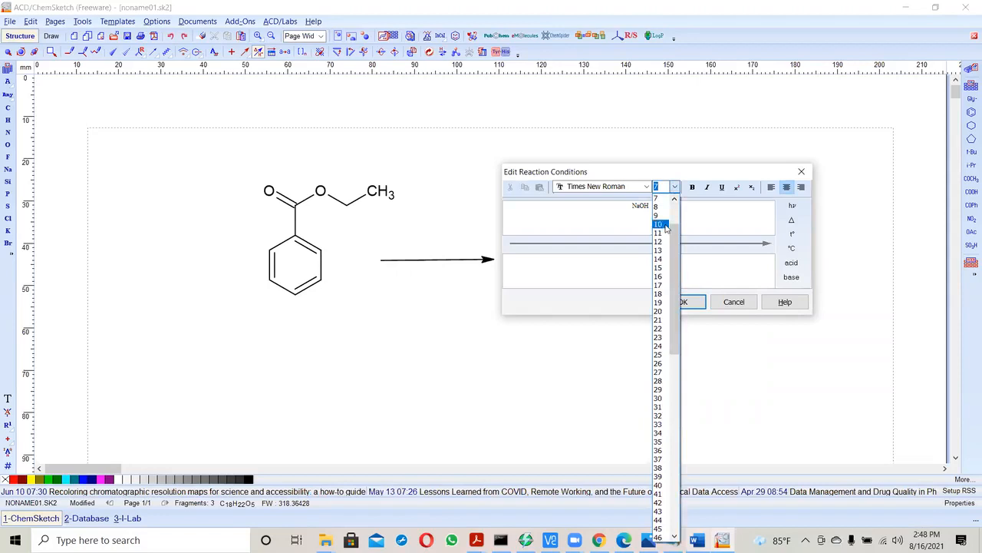
{"action": "left_click", "coordinate": [659, 224]}
{"action": "left_click", "coordinate": [675, 186]}
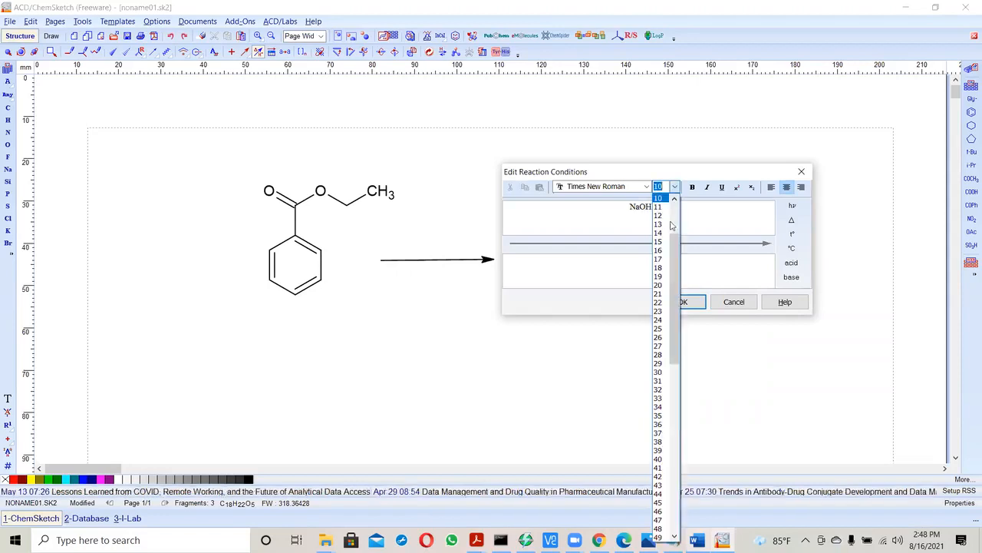
{"action": "left_click", "coordinate": [665, 215]}
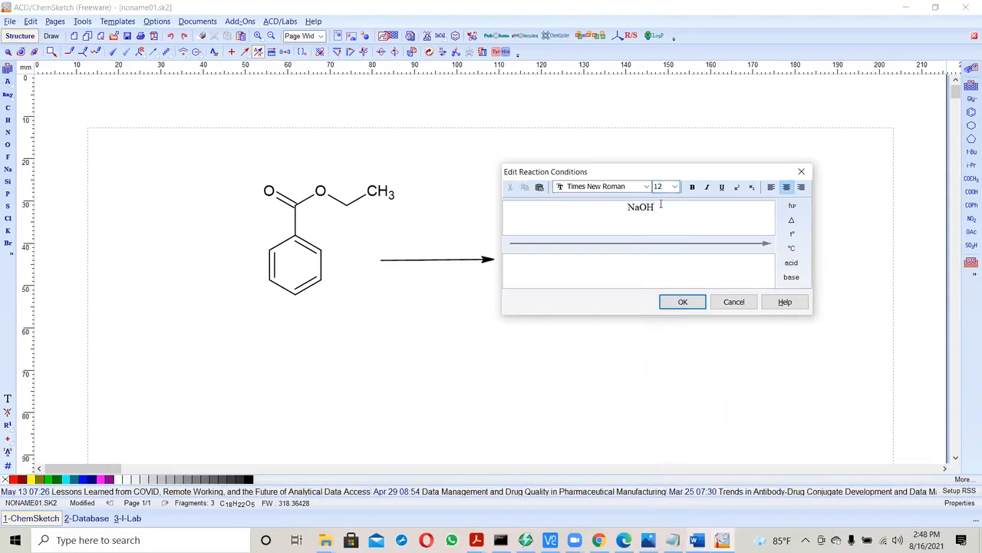
Step: Add Ethylene glycol and the heat symbol Δ on separate lines under NaOH in the conditions above the arrow
{"action": "type", "text": "thyle"}
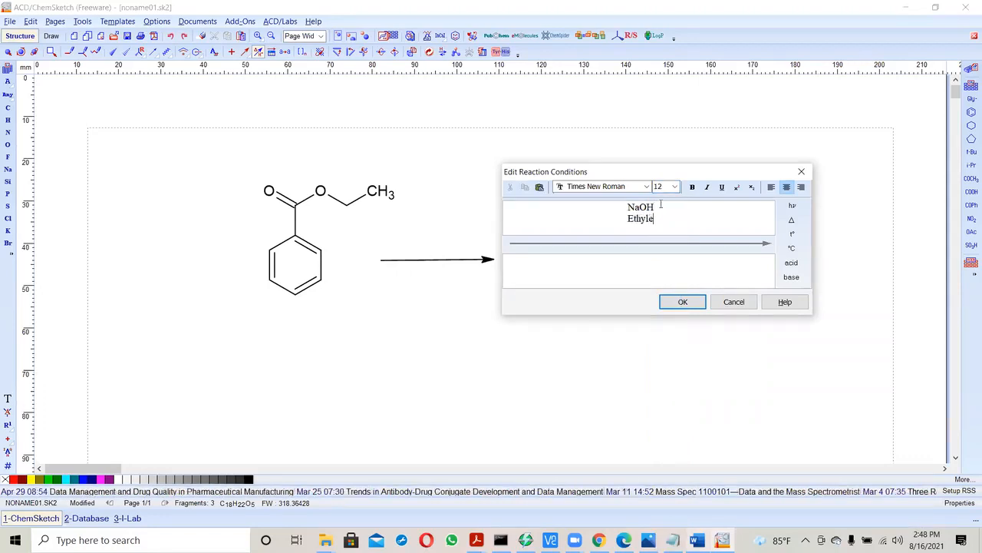
{"action": "type", "text": "ne glycol"}
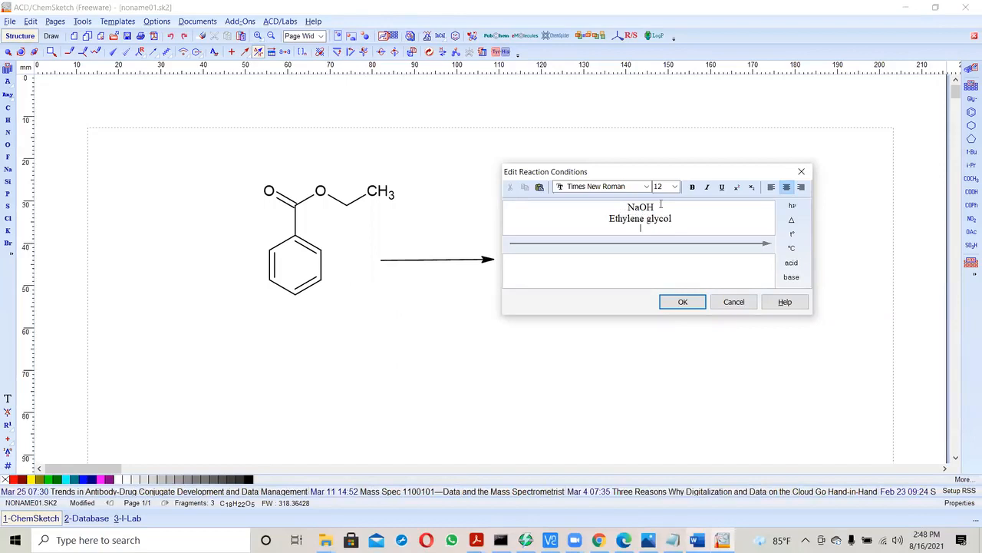
{"action": "left_click", "coordinate": [791, 222]}
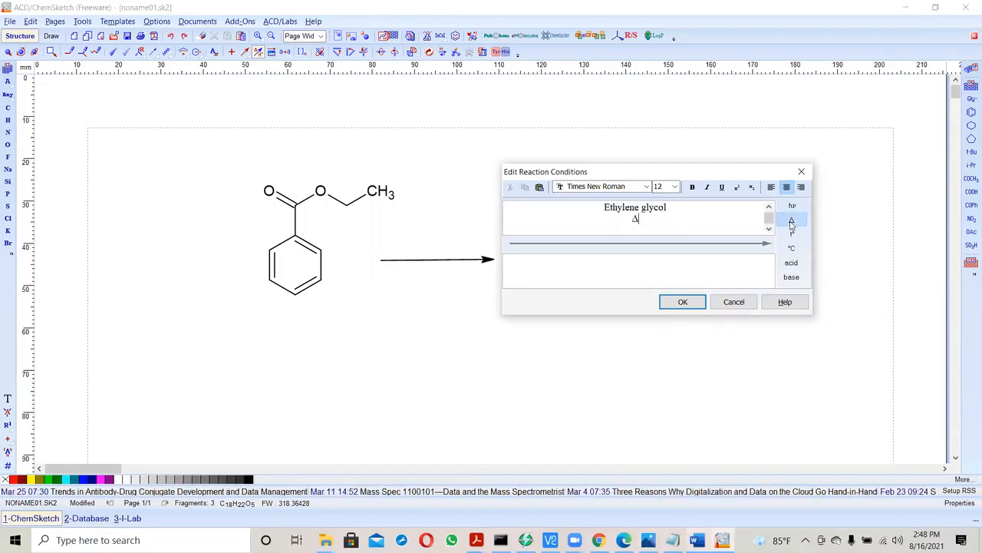
{"action": "left_click_drag", "start_coordinate": [768, 222], "coordinate": [771, 220]}
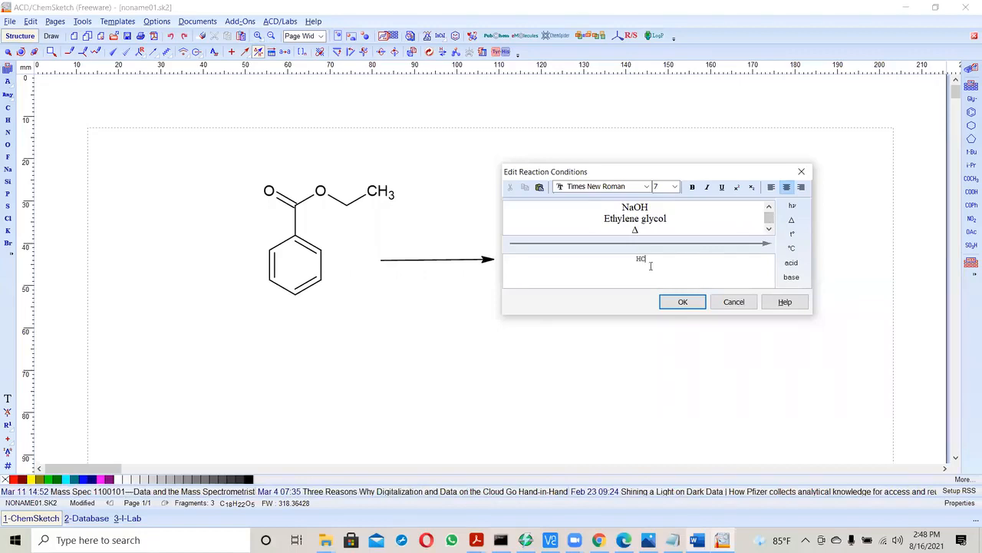
Step: Enter HCl below the arrow at font size 12 and apply the reaction conditions
{"action": "left_click_drag", "start_coordinate": [649, 261], "coordinate": [626, 258]}
{"action": "left_click", "coordinate": [676, 189]}
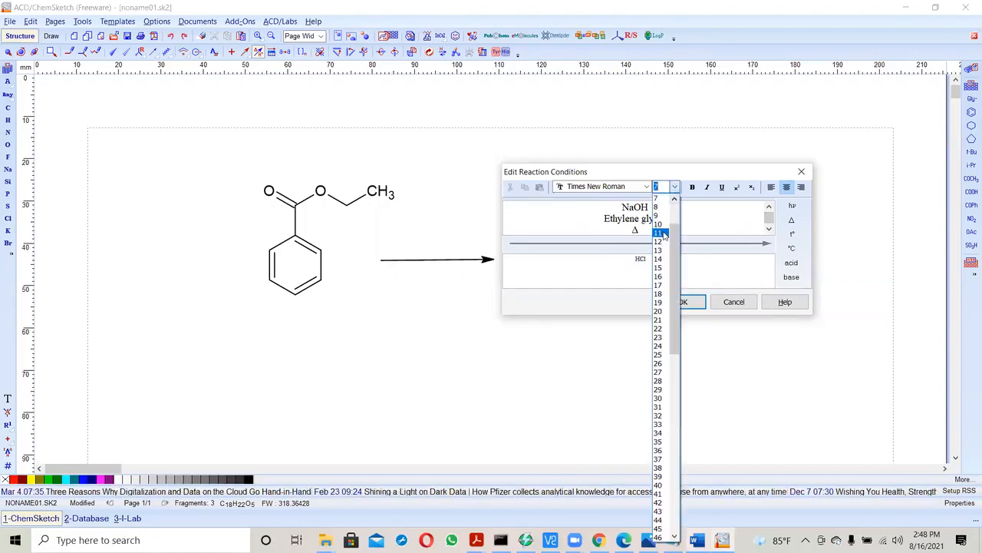
{"action": "left_click", "coordinate": [660, 251]}
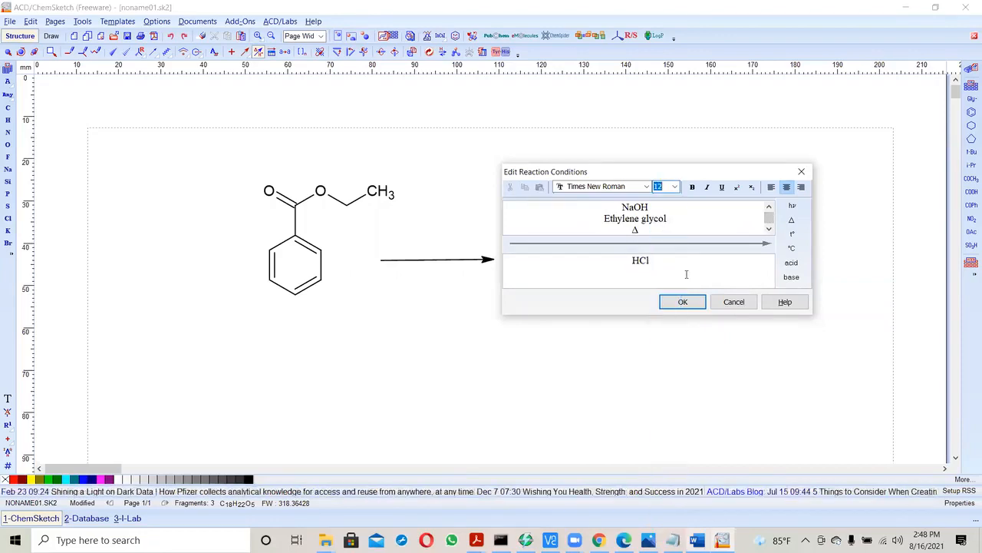
{"action": "left_click", "coordinate": [695, 300]}
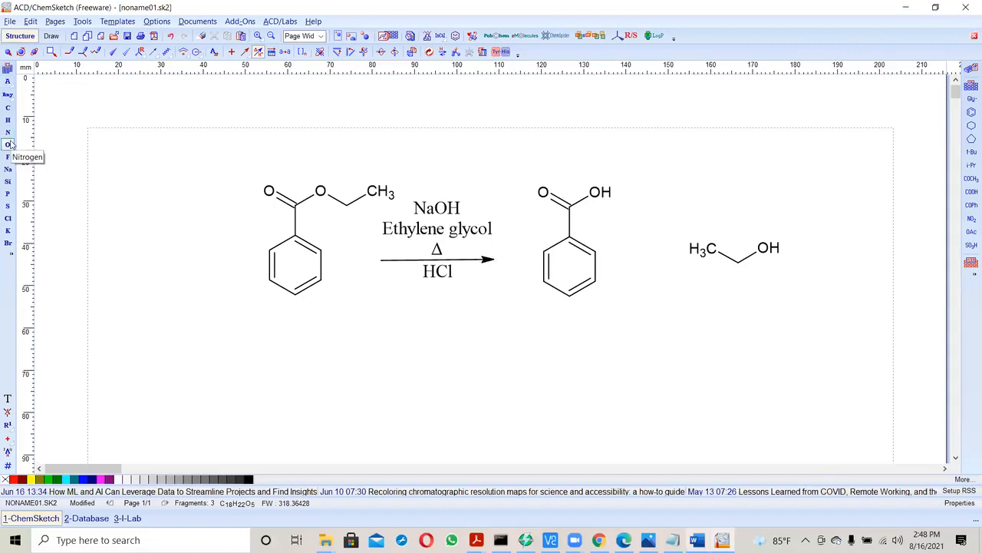
Step: Shorten the reaction arrow at both ends to about 23 mm and clear the selection
{"action": "left_click", "coordinate": [7, 53]}
{"action": "left_click", "coordinate": [481, 259]}
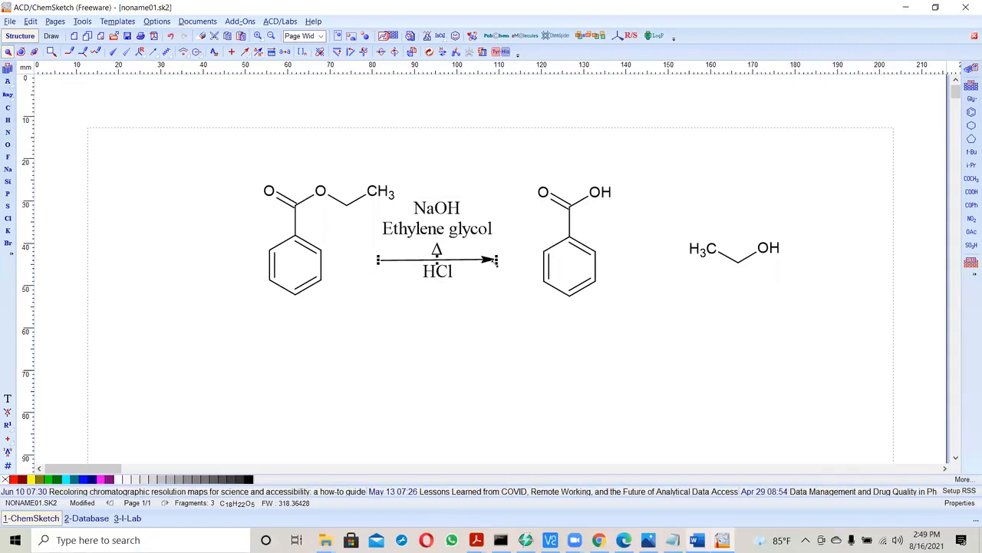
{"action": "left_click_drag", "start_coordinate": [495, 262], "coordinate": [495, 267]}
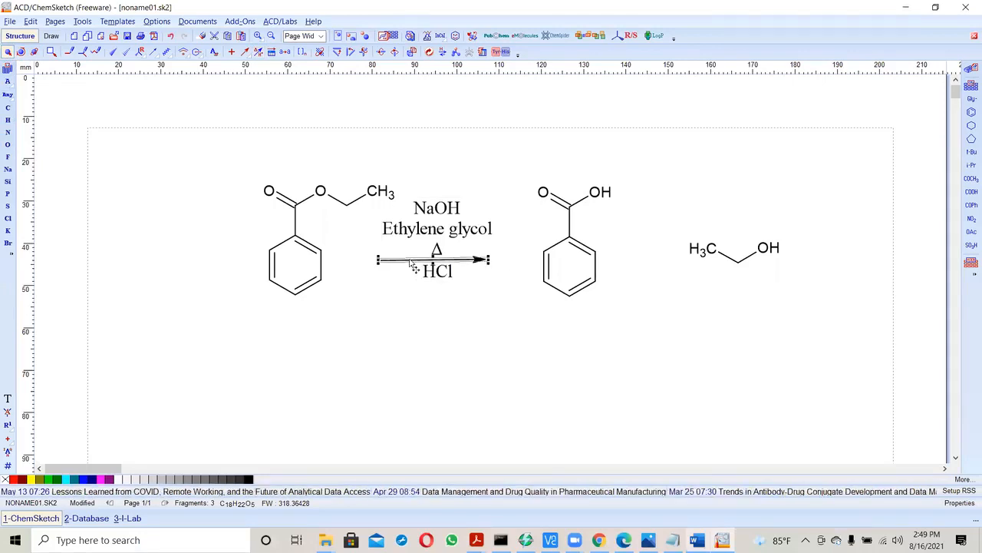
{"action": "left_click_drag", "start_coordinate": [377, 257], "coordinate": [380, 257]}
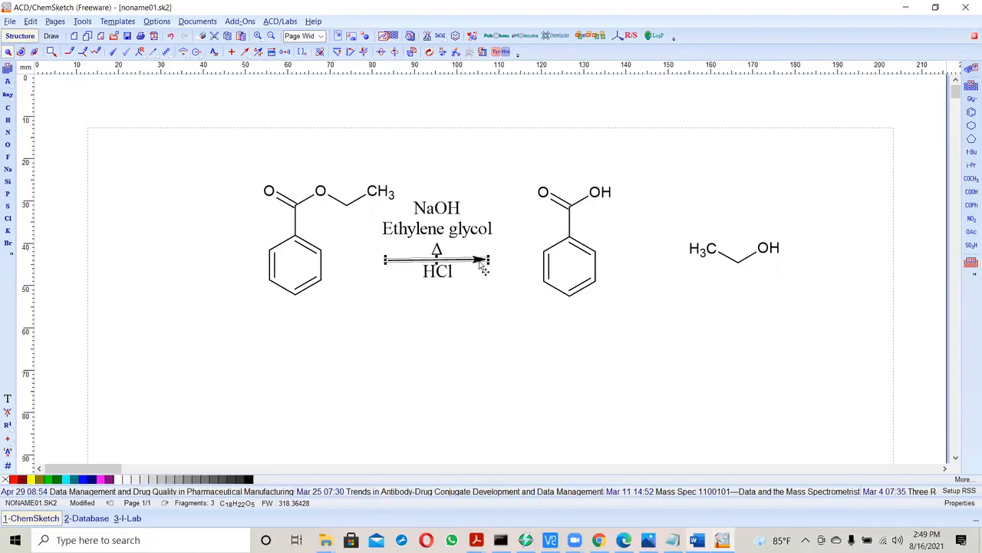
{"action": "left_click", "coordinate": [21, 51]}
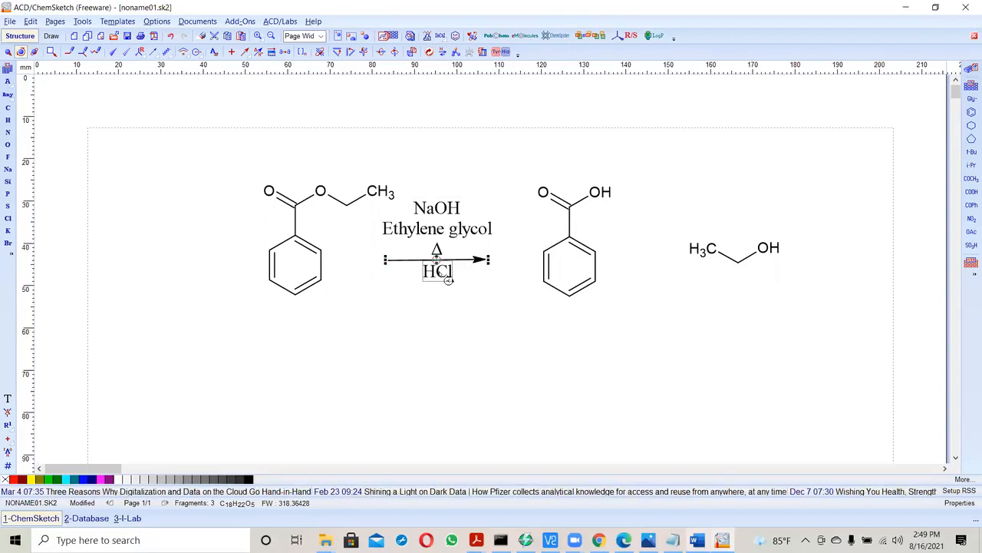
{"action": "left_click", "coordinate": [487, 316]}
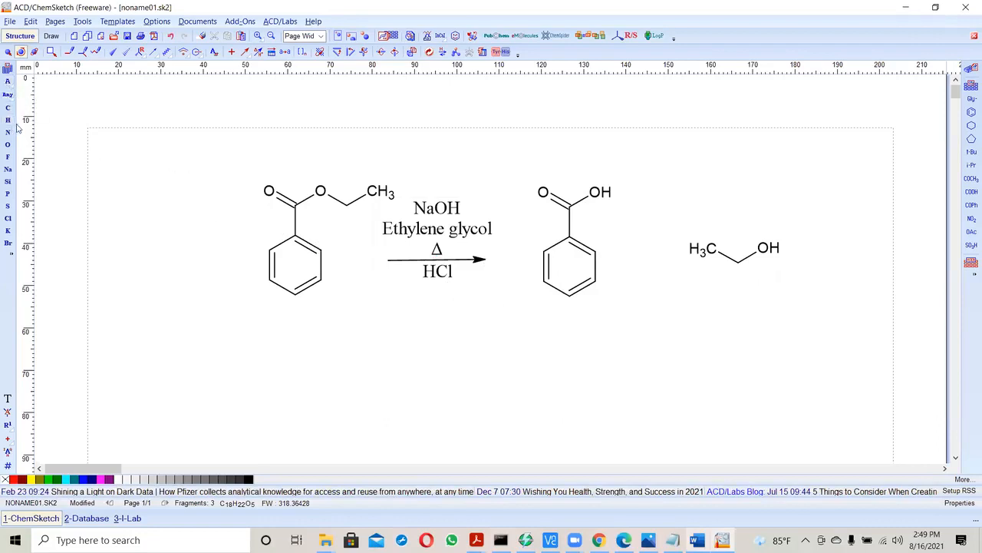
Step: Select the entire reaction, including the three molecules, the arrow and its conditions
{"action": "left_click", "coordinate": [7, 52]}
{"action": "left_click_drag", "start_coordinate": [224, 161], "coordinate": [841, 338]}
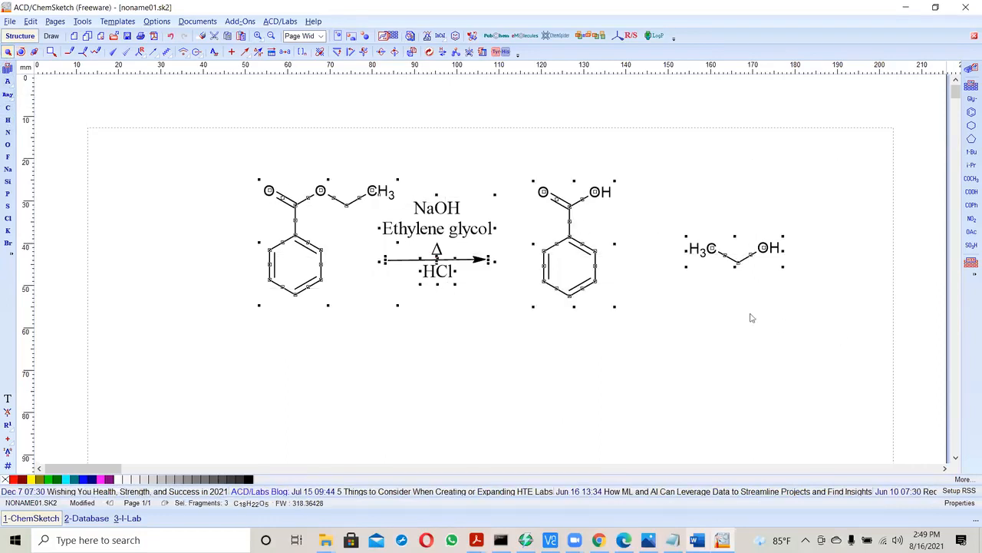
{"action": "right_click", "coordinate": [518, 223]}
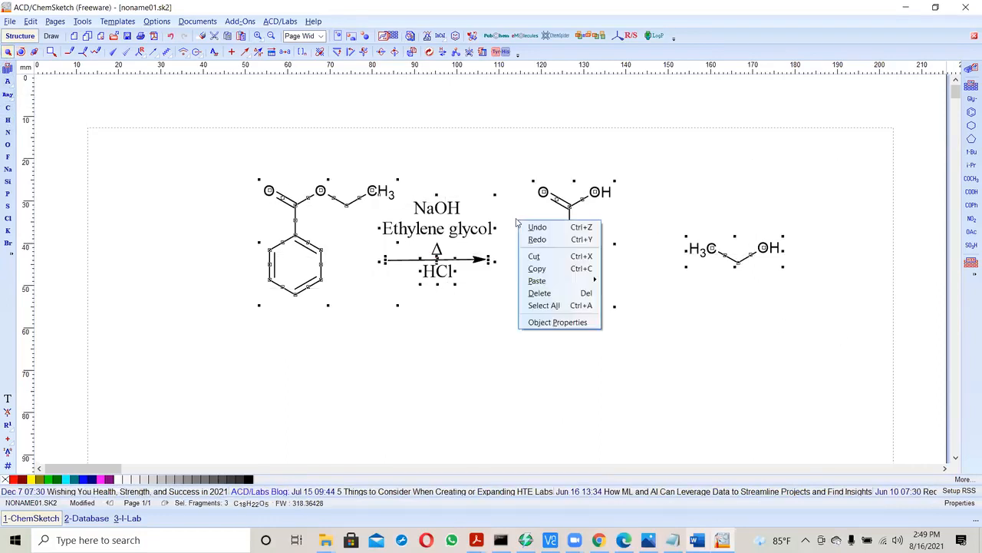
{"action": "left_click", "coordinate": [682, 8]}
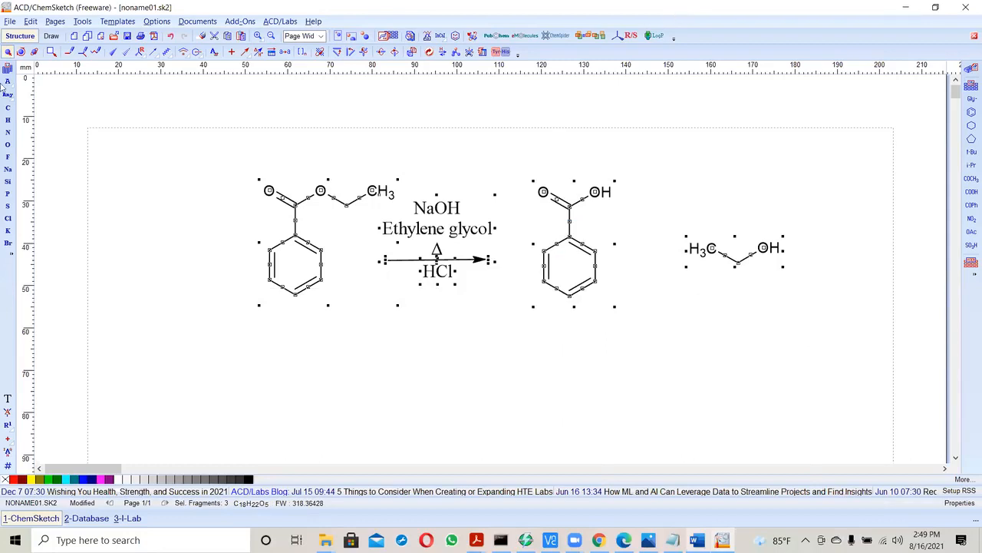
Step: Start exporting the selected reaction to the lecture2 folder and set the file type to JPEG Image (*.jpg)
{"action": "left_click", "coordinate": [9, 20]}
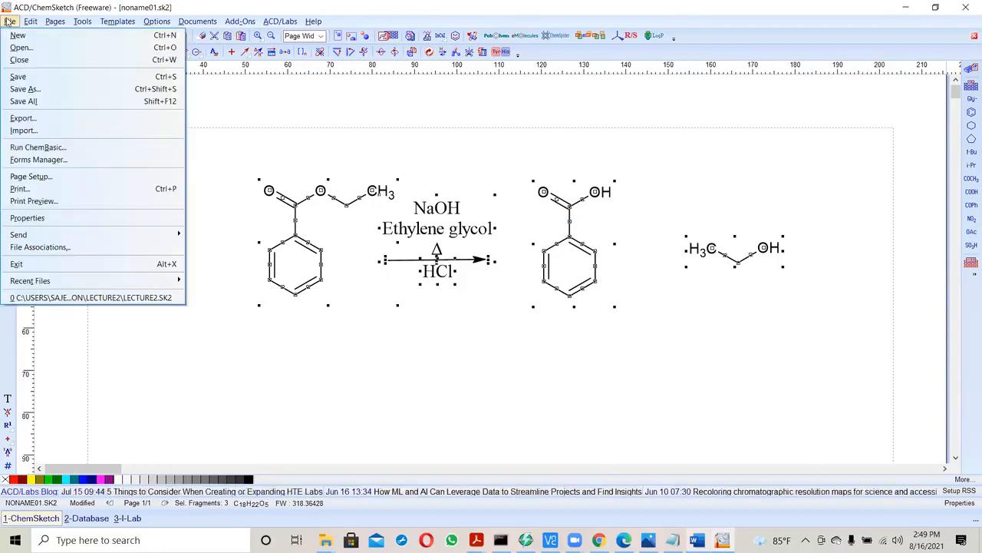
{"action": "left_click", "coordinate": [30, 119]}
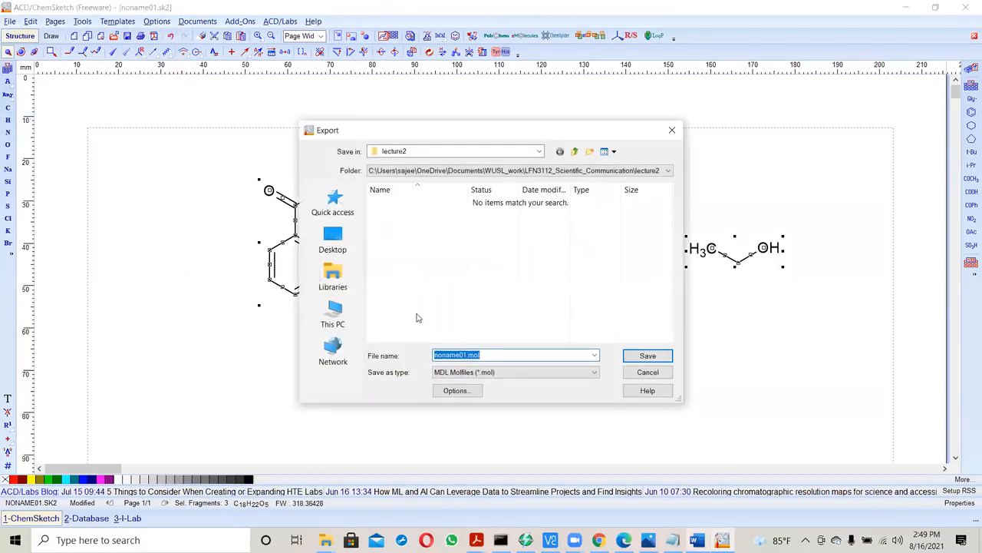
{"action": "left_click", "coordinate": [455, 392]}
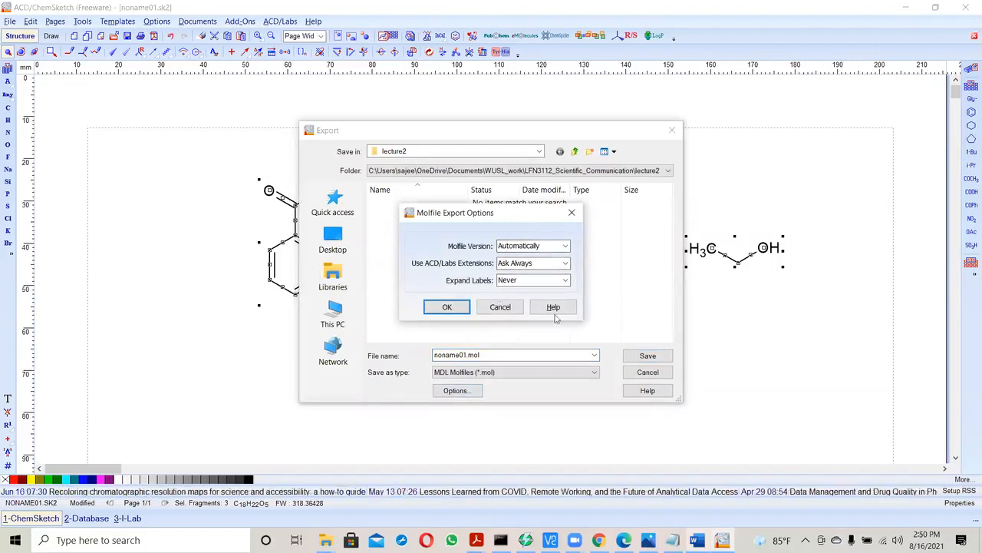
{"action": "left_click", "coordinate": [571, 213]}
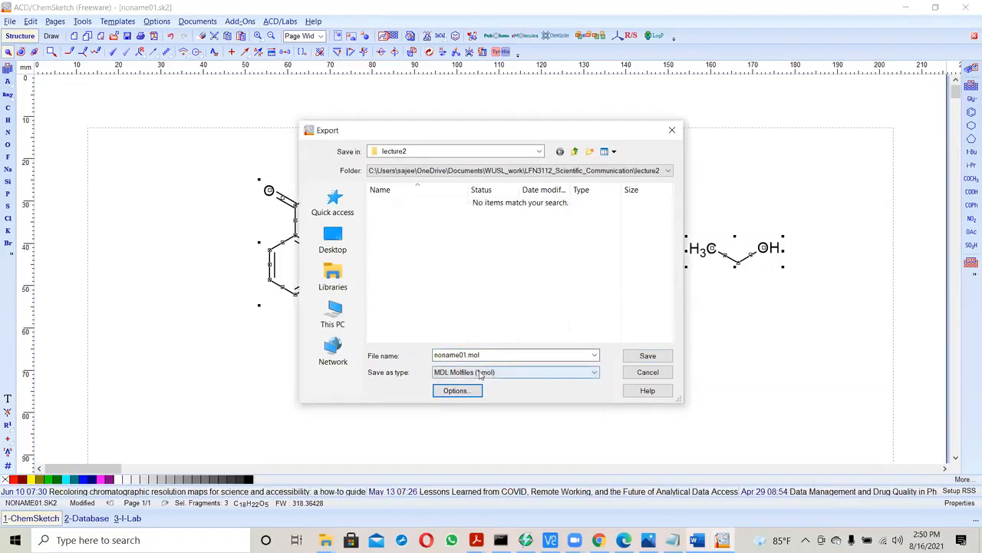
{"action": "left_click", "coordinate": [597, 373]}
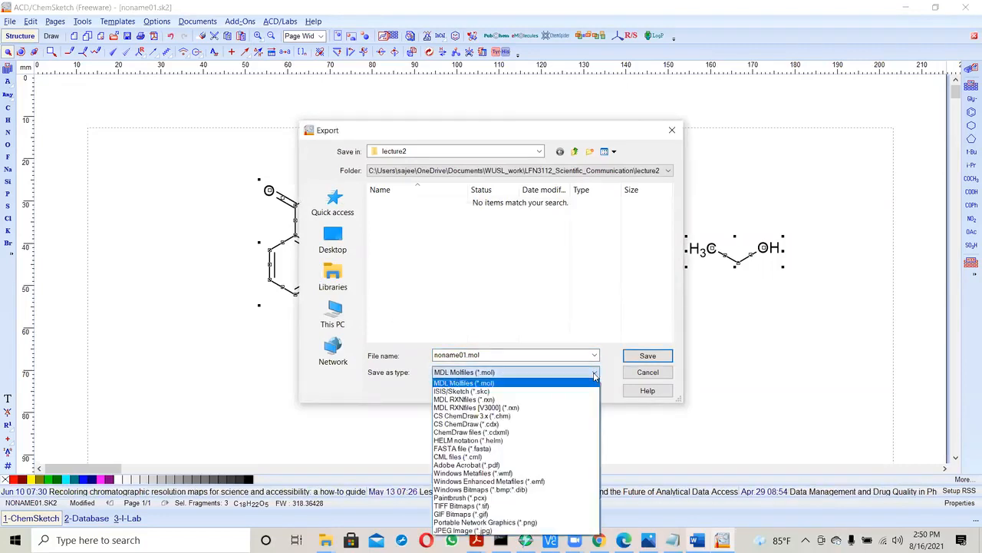
{"action": "left_click", "coordinate": [505, 530]}
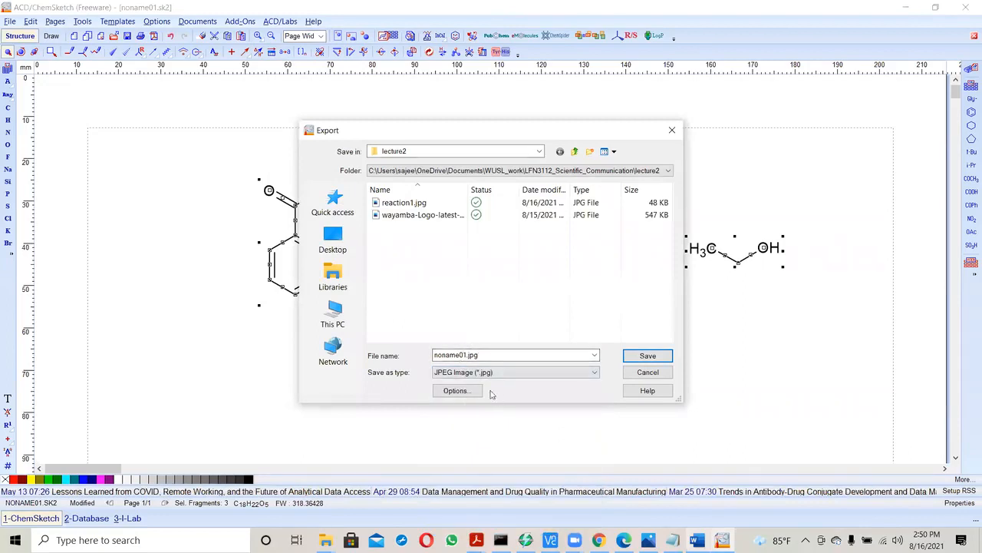
Step: Check the image resolution and compression quality in the JPEG export options, then close them unchanged
{"action": "left_click", "coordinate": [464, 392]}
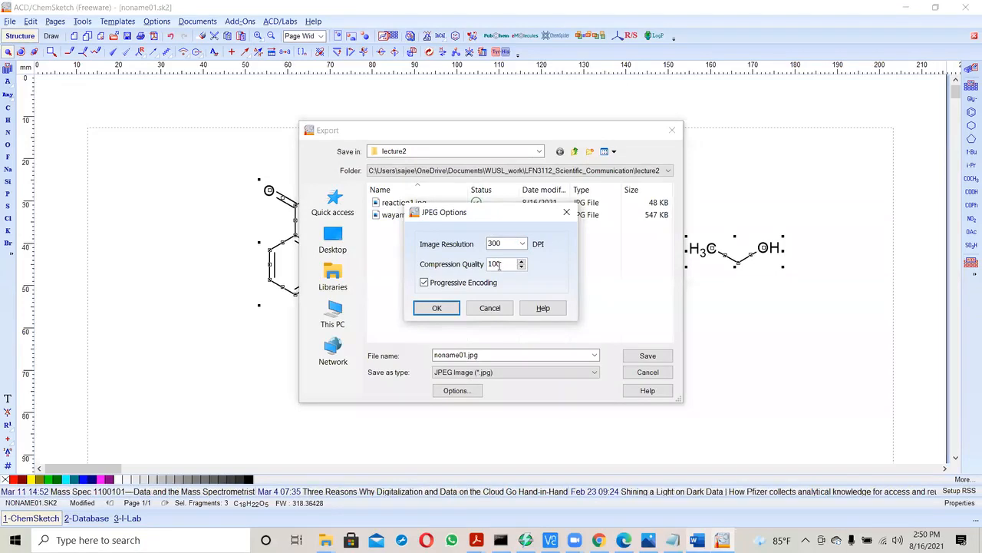
{"action": "left_click", "coordinate": [470, 356]}
{"action": "left_click", "coordinate": [566, 212]}
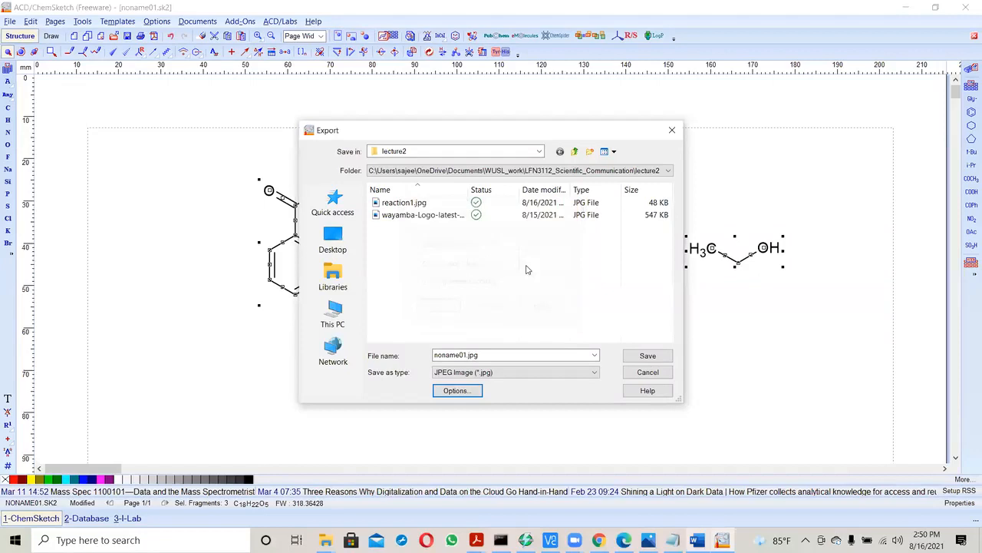
Step: Name the export reaction2.jpg, accept the JPEG options of 300 DPI and compression quality 100, and save it
{"action": "left_click", "coordinate": [464, 354]}
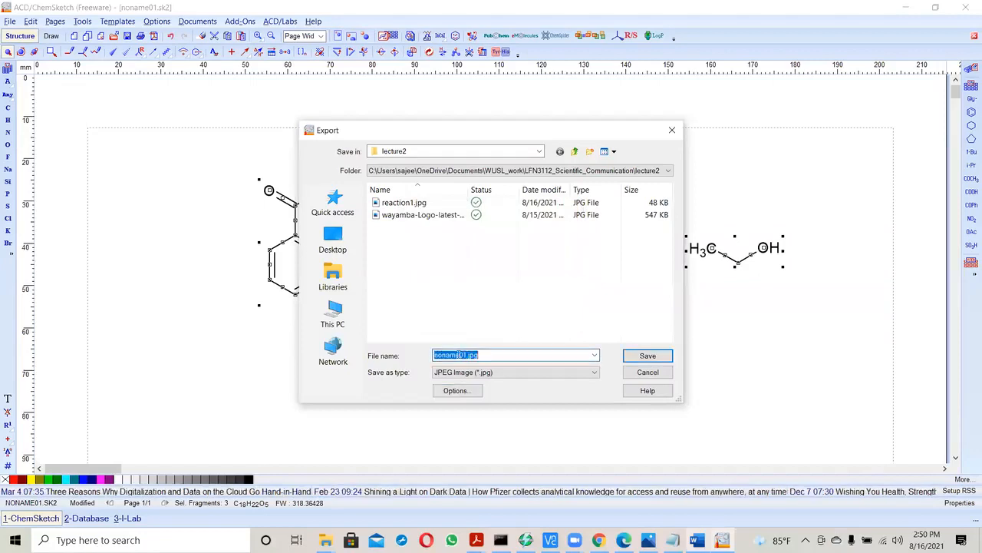
{"action": "left_click", "coordinate": [407, 202]}
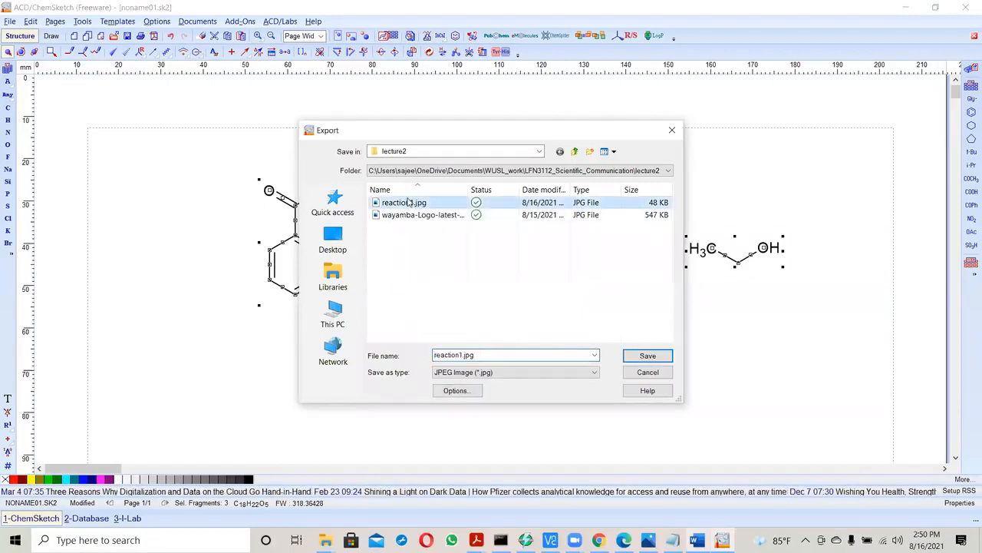
{"action": "left_click", "coordinate": [463, 354]}
{"action": "left_click", "coordinate": [462, 355]}
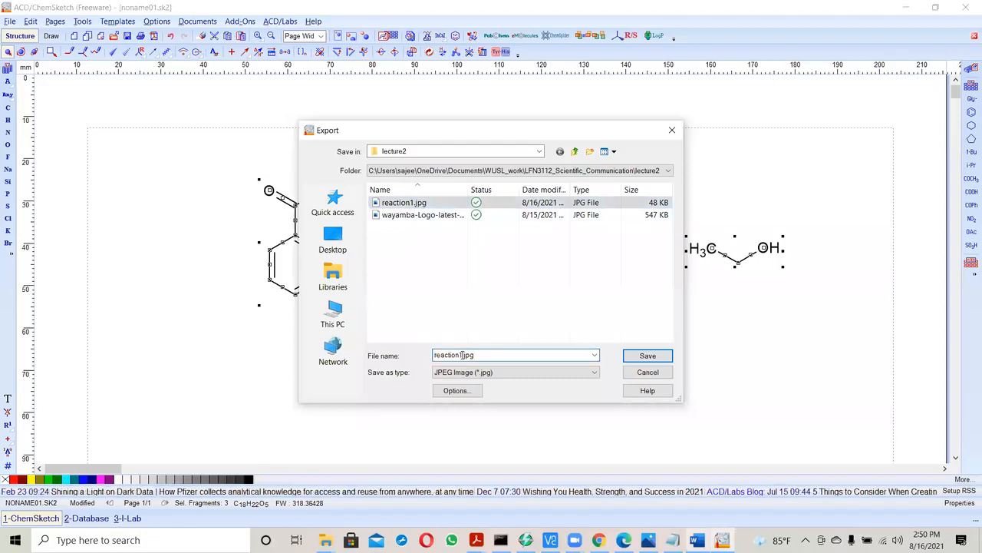
{"action": "key", "text": "BackSpace"}
{"action": "type", "text": "2"}
{"action": "left_click", "coordinate": [460, 391]}
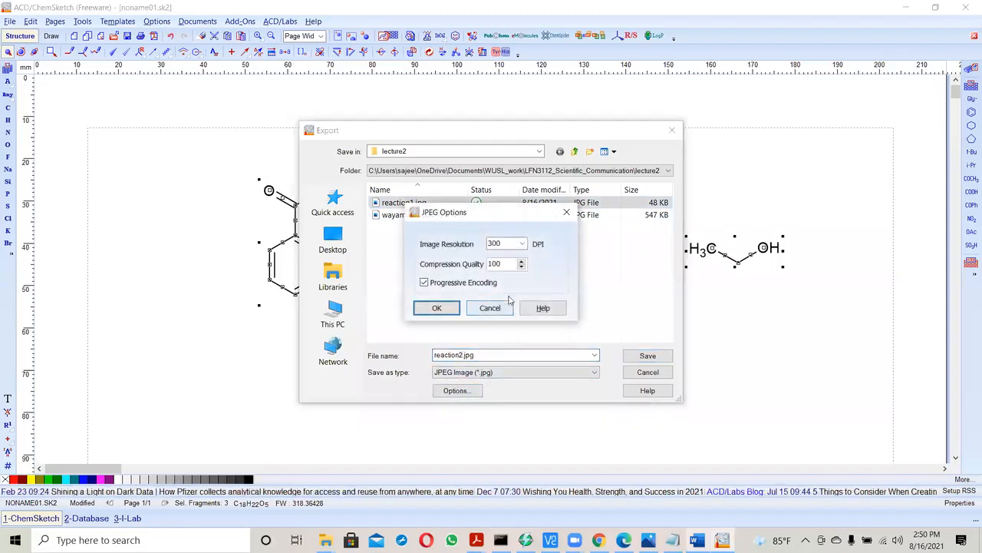
{"action": "left_click", "coordinate": [437, 308]}
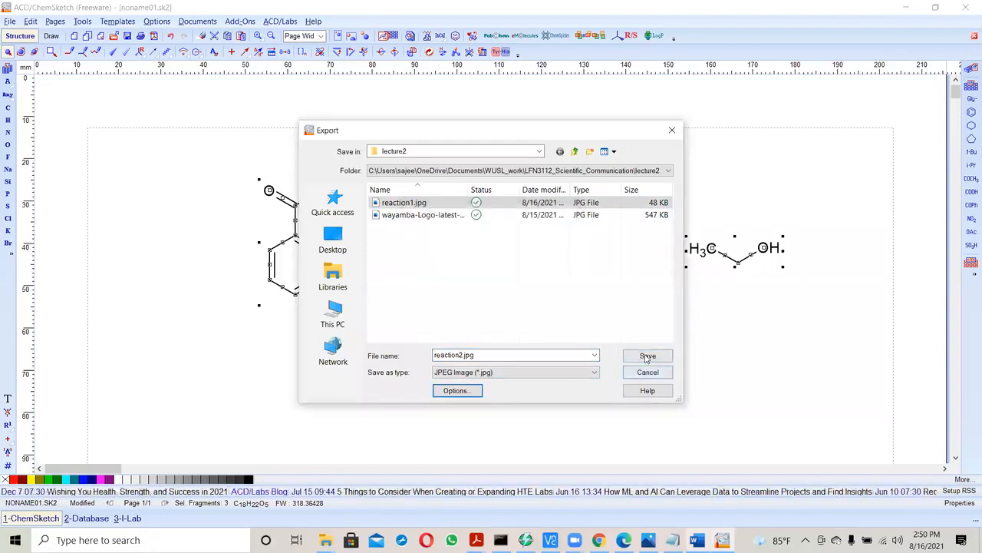
{"action": "left_click", "coordinate": [646, 356]}
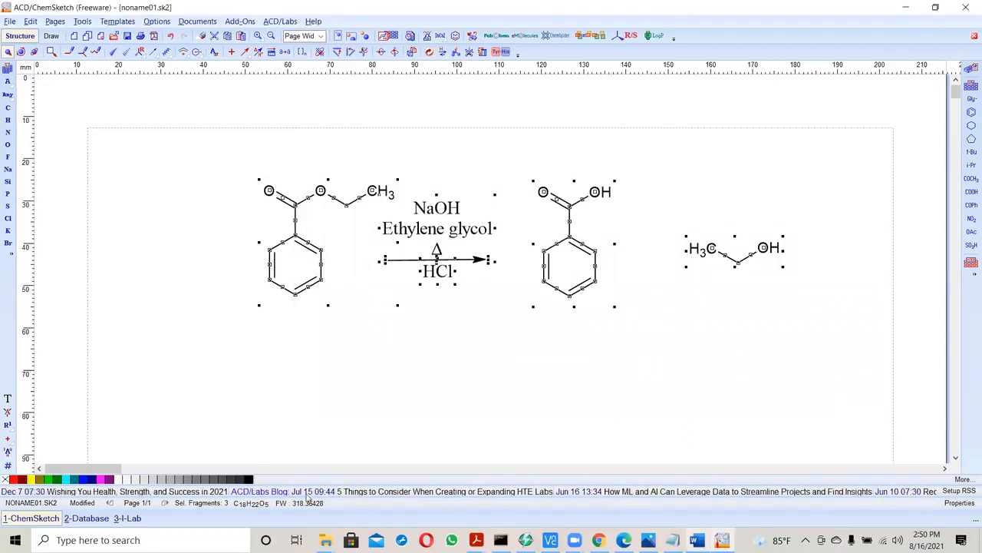
Step: Open reaction2.jpg from the lecture2 folder in File Explorer, inspect its sharpness up close, and return to ChemSketch
{"action": "mouse_move", "coordinate": [323, 535]}
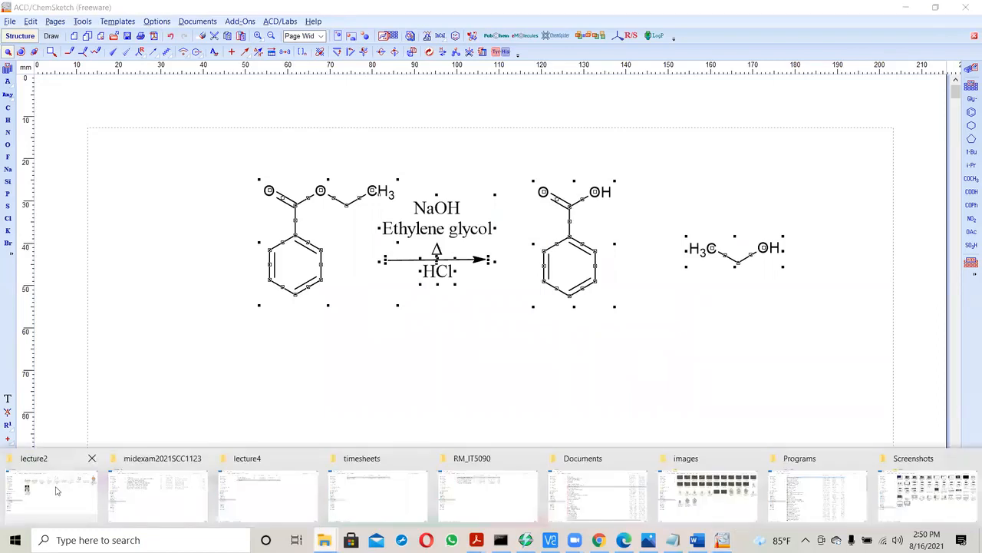
{"action": "left_click", "coordinate": [51, 491]}
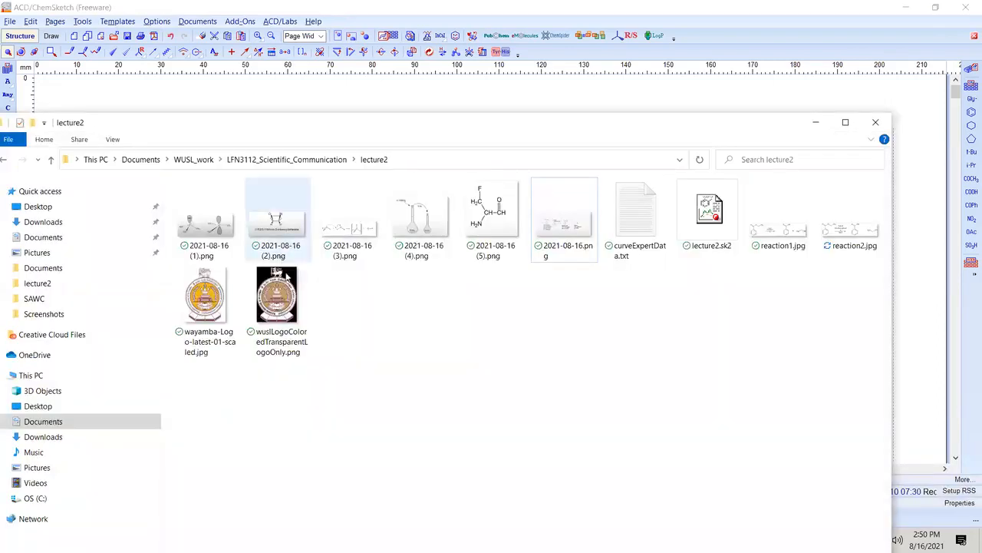
{"action": "left_click", "coordinate": [851, 234]}
{"action": "double_click", "coordinate": [847, 236]}
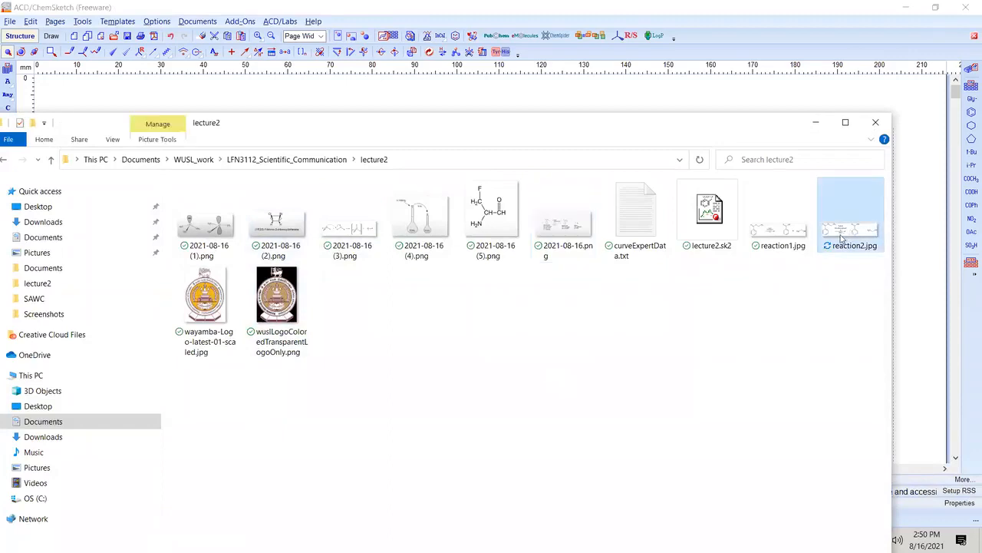
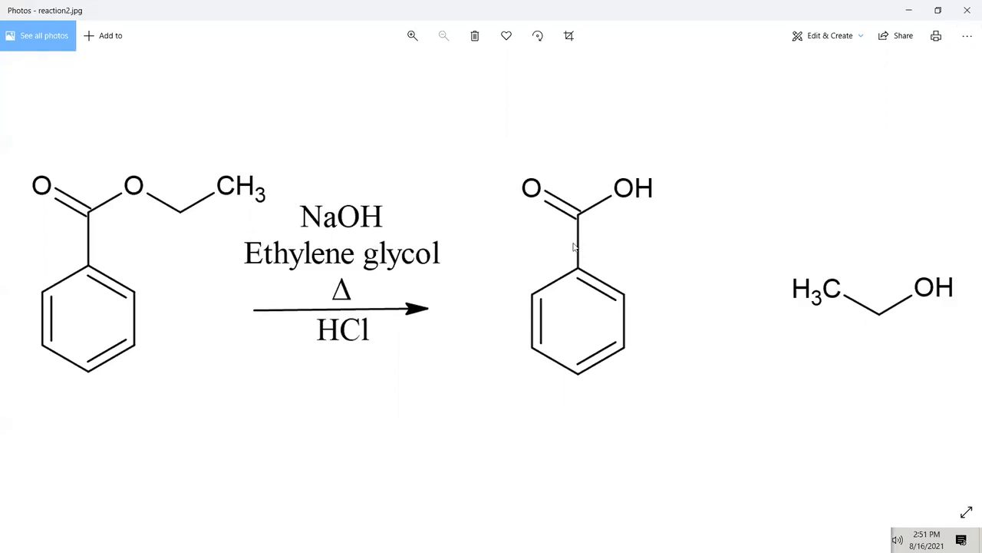
{"action": "scroll", "coordinate": [573, 245], "scroll_direction": "up", "scroll_amount": 5}
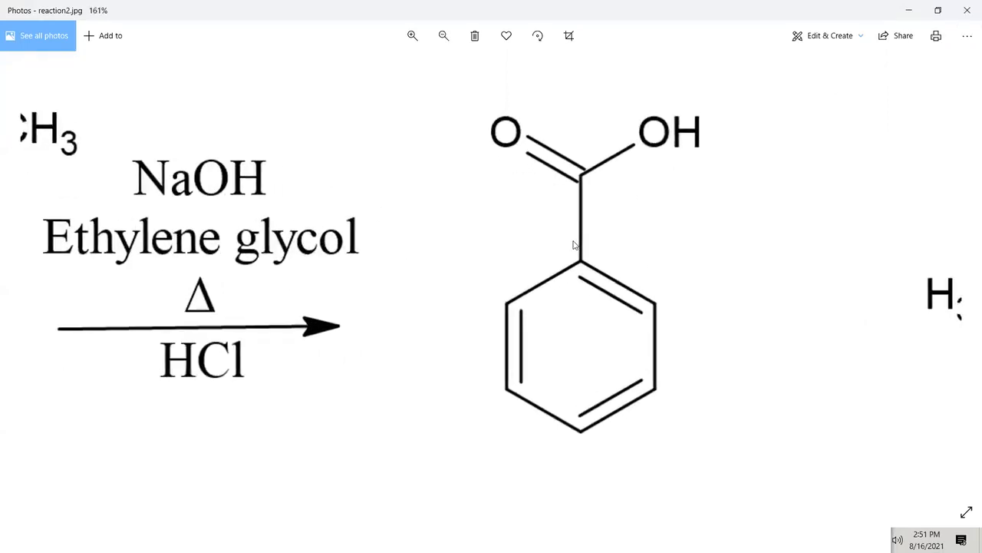
{"action": "scroll", "coordinate": [576, 243], "scroll_direction": "up", "scroll_amount": 4}
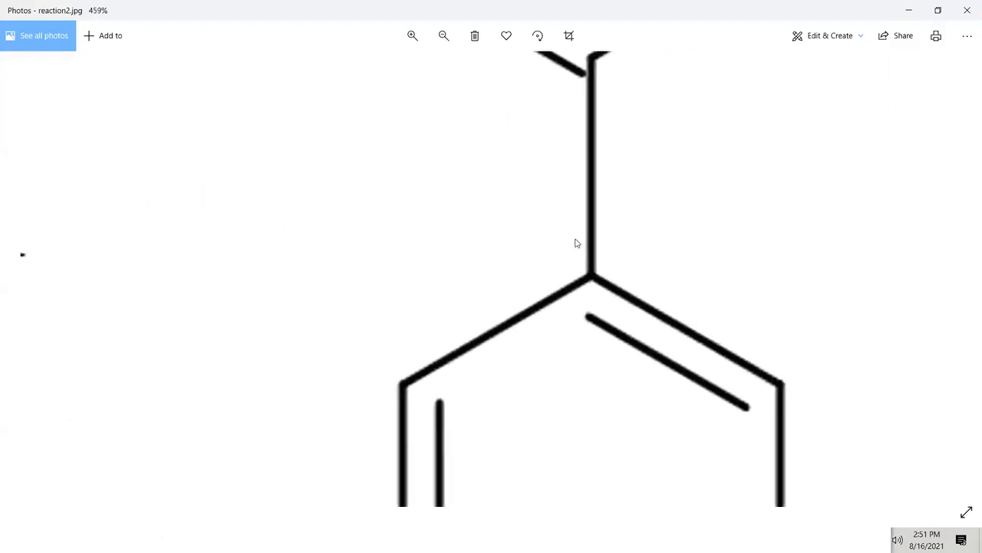
{"action": "scroll", "coordinate": [579, 240], "scroll_direction": "down", "scroll_amount": 8}
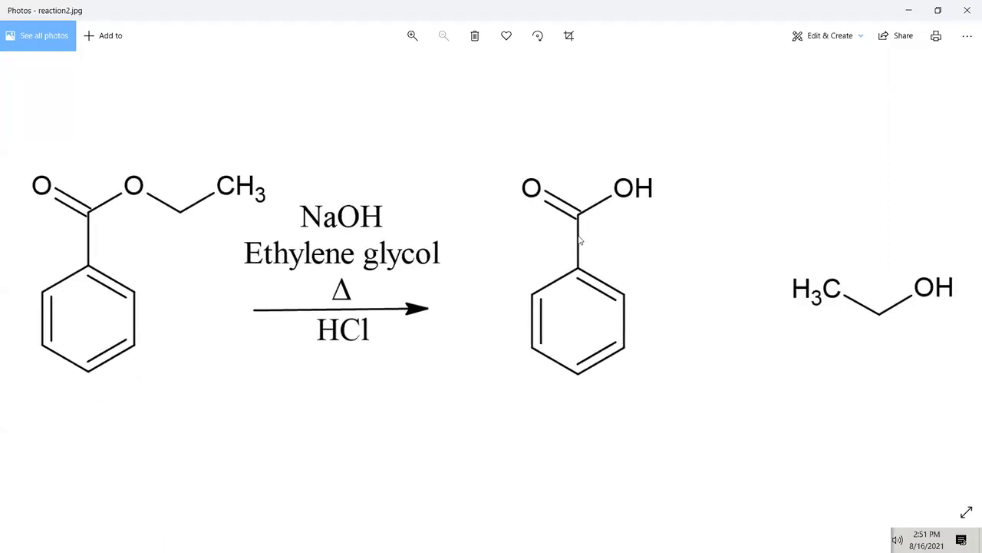
{"action": "left_click", "coordinate": [967, 11]}
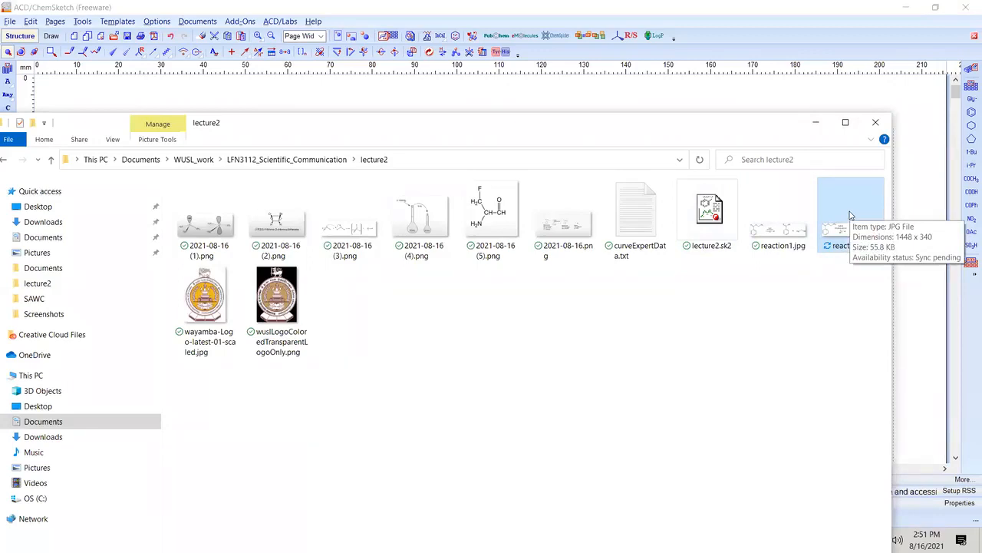
{"action": "left_click", "coordinate": [816, 125]}
Step: Clear the selection and delete the reaction conditions above and below the arrow
{"action": "left_click", "coordinate": [795, 402]}
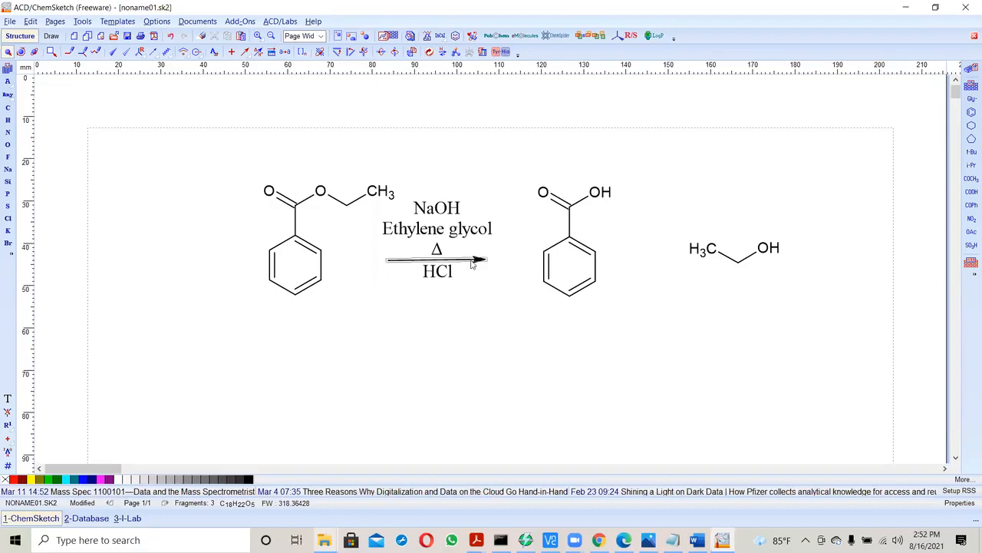
{"action": "left_click", "coordinate": [444, 216]}
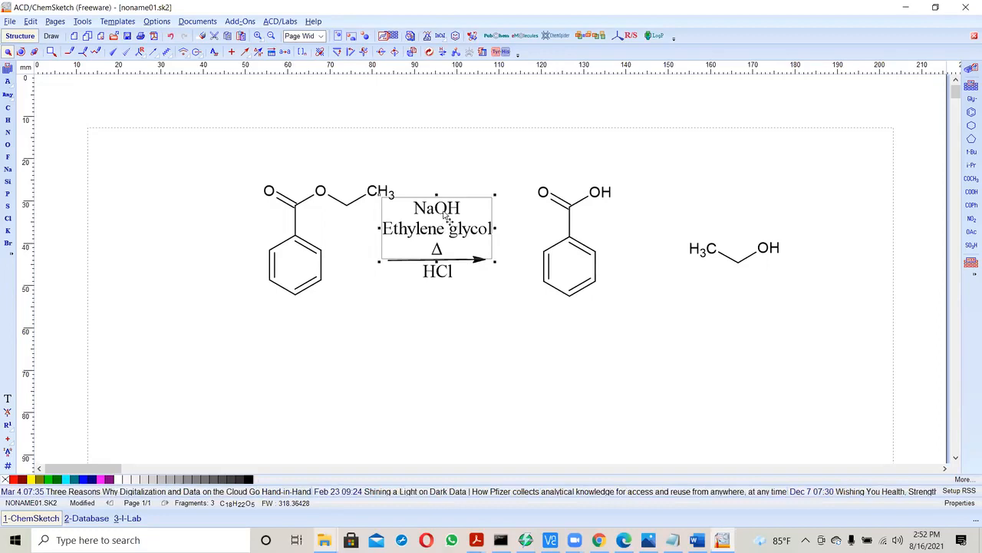
{"action": "key", "text": "Delete"}
{"action": "left_click", "coordinate": [441, 271]}
{"action": "key", "text": "Delete"}
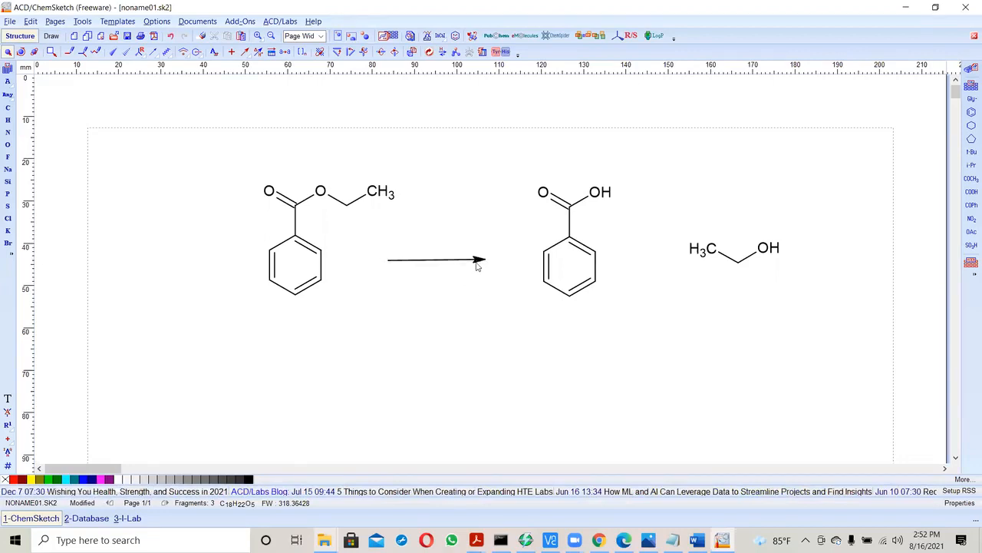
Step: Change the reaction arrow's right end to the filled half-arrowhead shape, apply it and deselect the arrow
{"action": "right_click", "coordinate": [477, 261]}
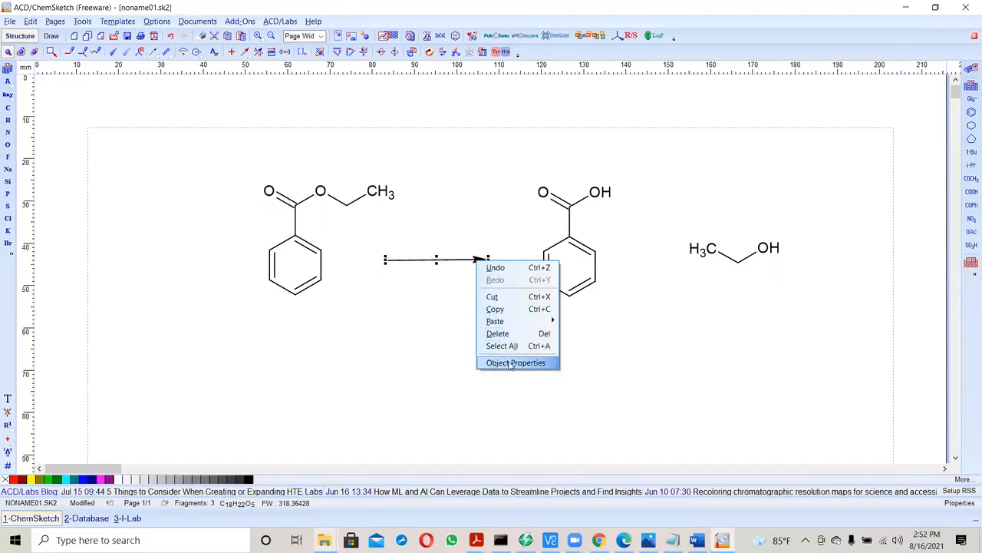
{"action": "left_click", "coordinate": [511, 362]}
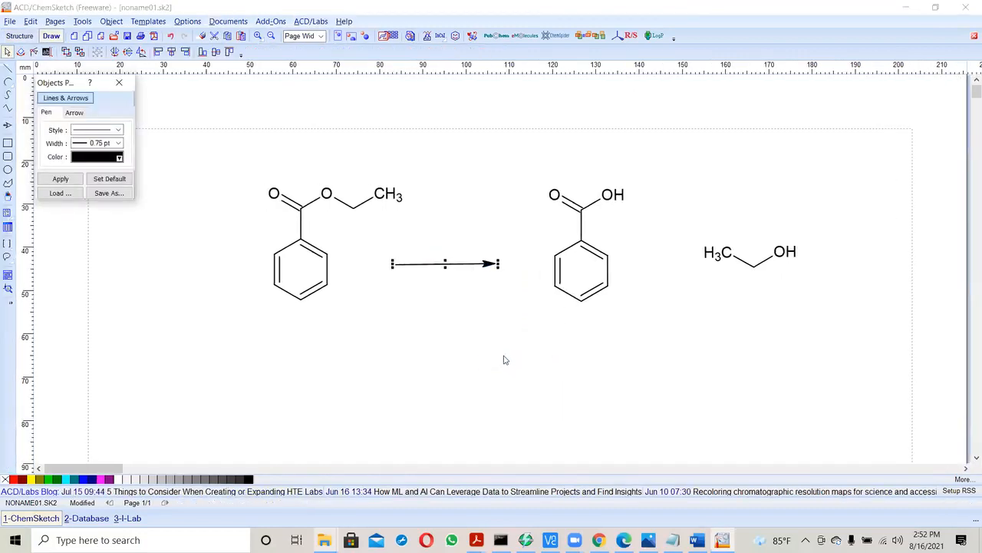
{"action": "left_click", "coordinate": [75, 114]}
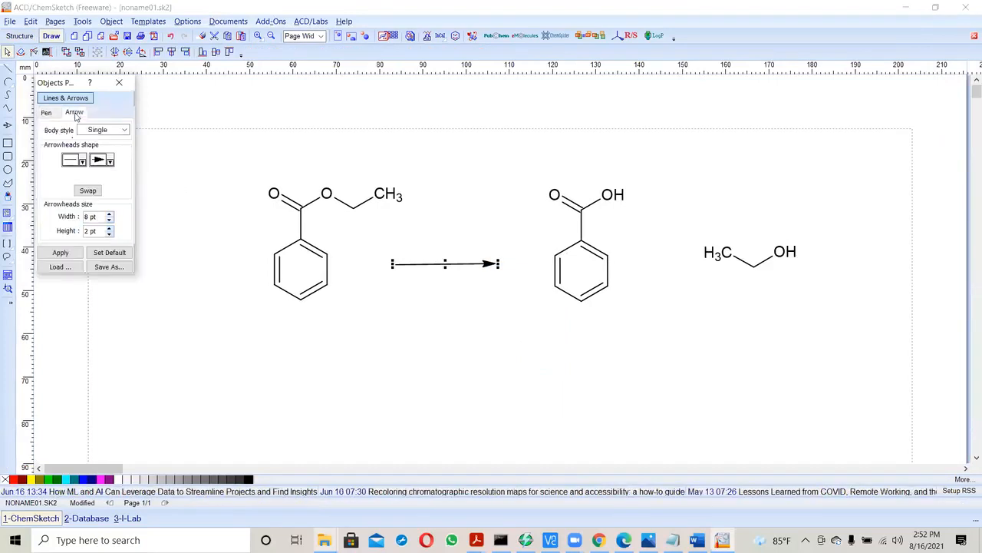
{"action": "left_click", "coordinate": [110, 161]}
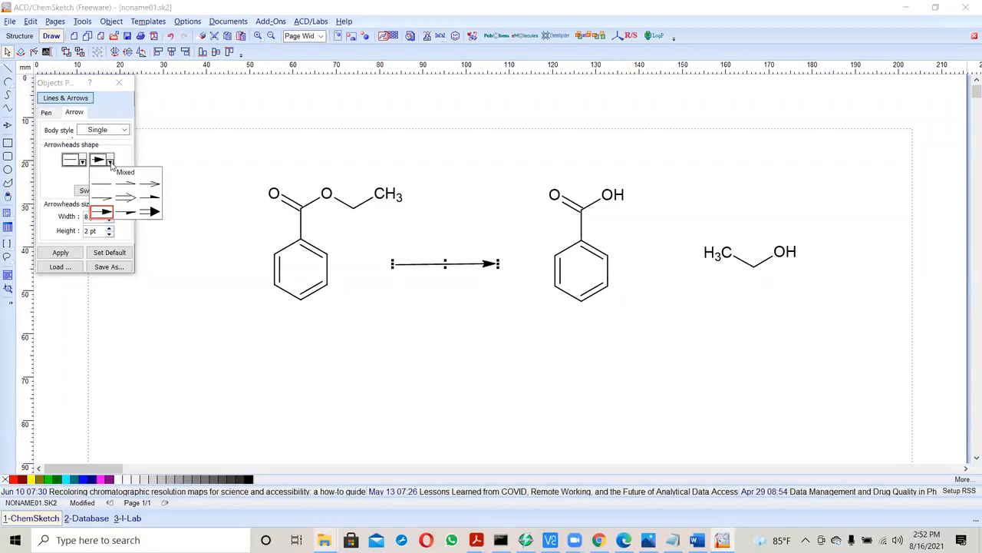
{"action": "left_click", "coordinate": [154, 201]}
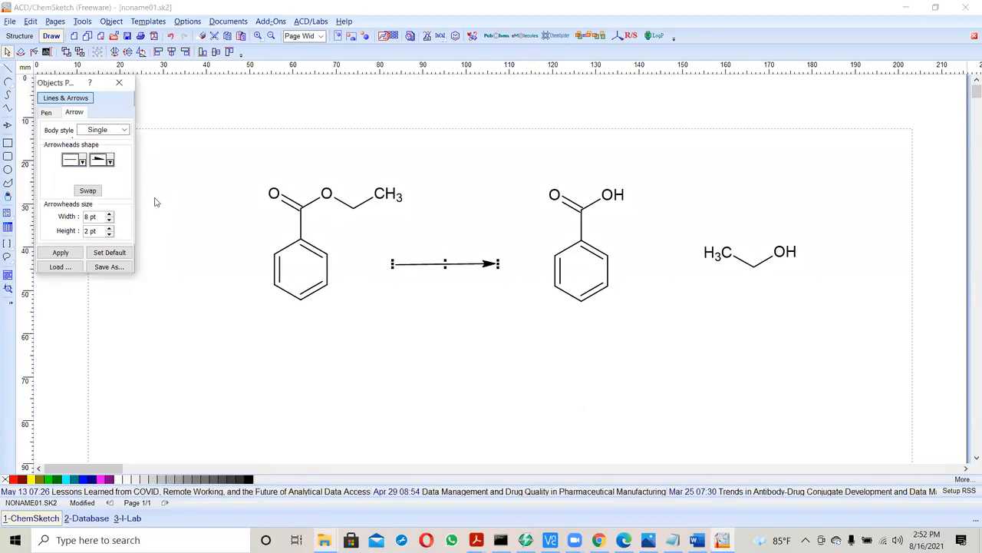
{"action": "left_click", "coordinate": [64, 254]}
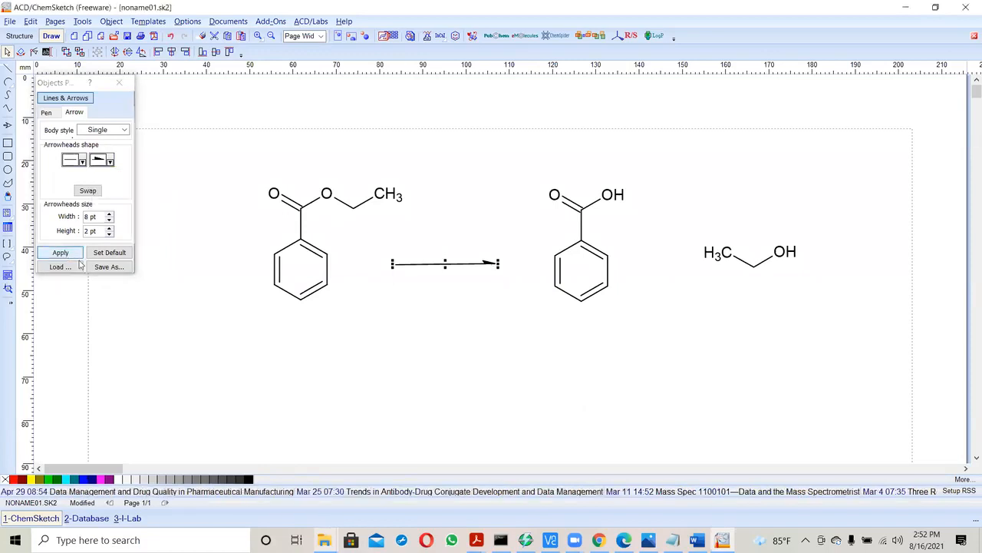
{"action": "left_click", "coordinate": [469, 311]}
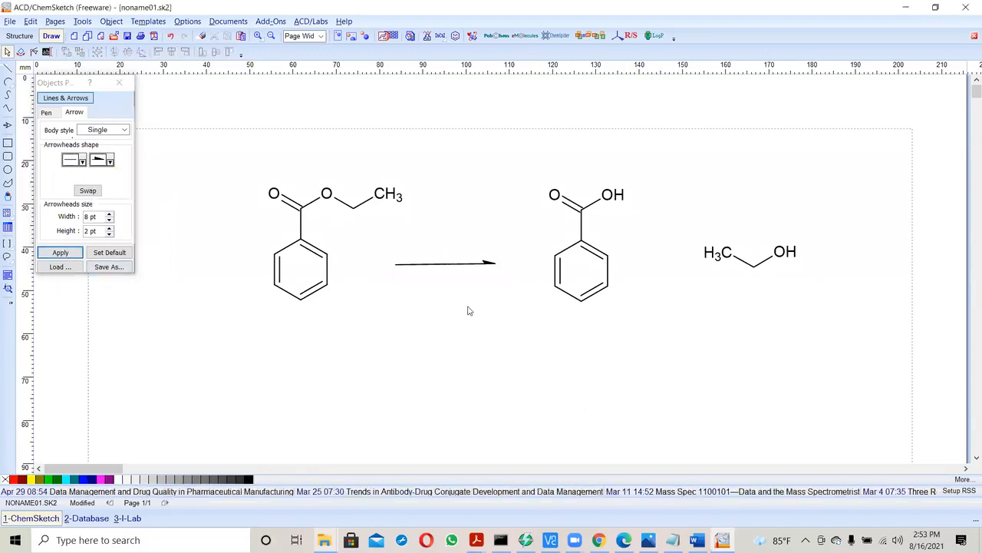
Step: Copy the half-headed reaction arrow and place the duplicate directly below the original
{"action": "left_click", "coordinate": [464, 266]}
{"action": "right_click", "coordinate": [464, 265]}
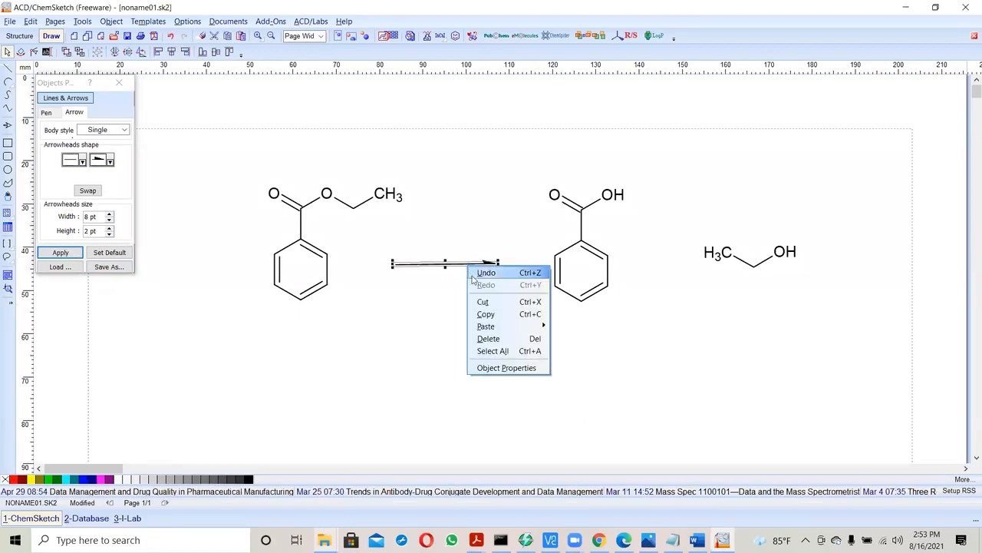
{"action": "left_click", "coordinate": [485, 314]}
{"action": "left_click", "coordinate": [443, 305]}
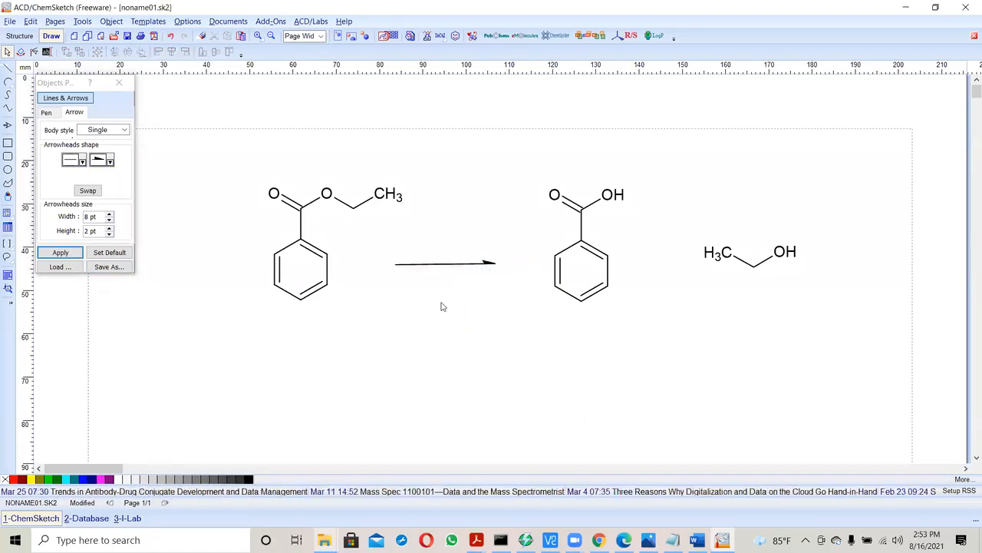
{"action": "key", "text": "ctrl+v"}
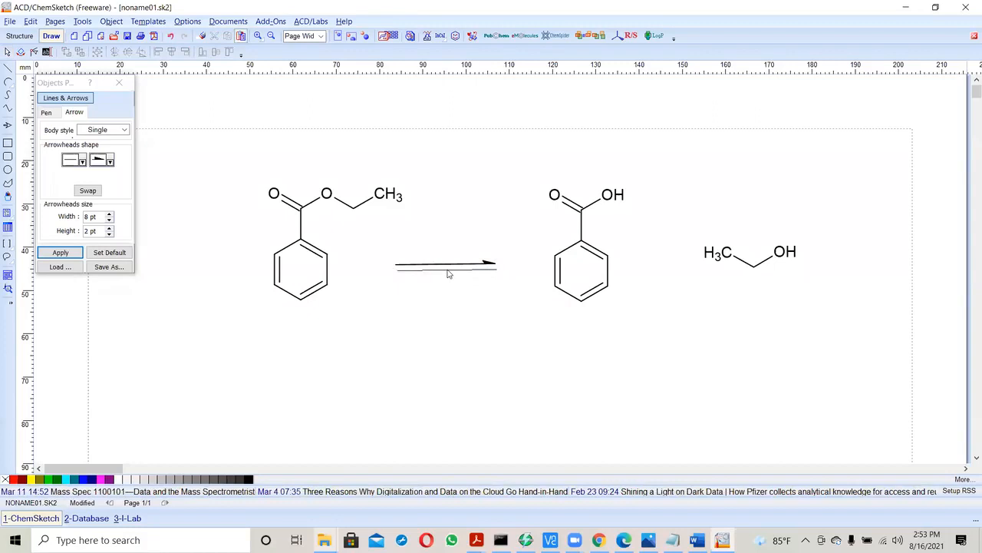
{"action": "left_click", "coordinate": [448, 274]}
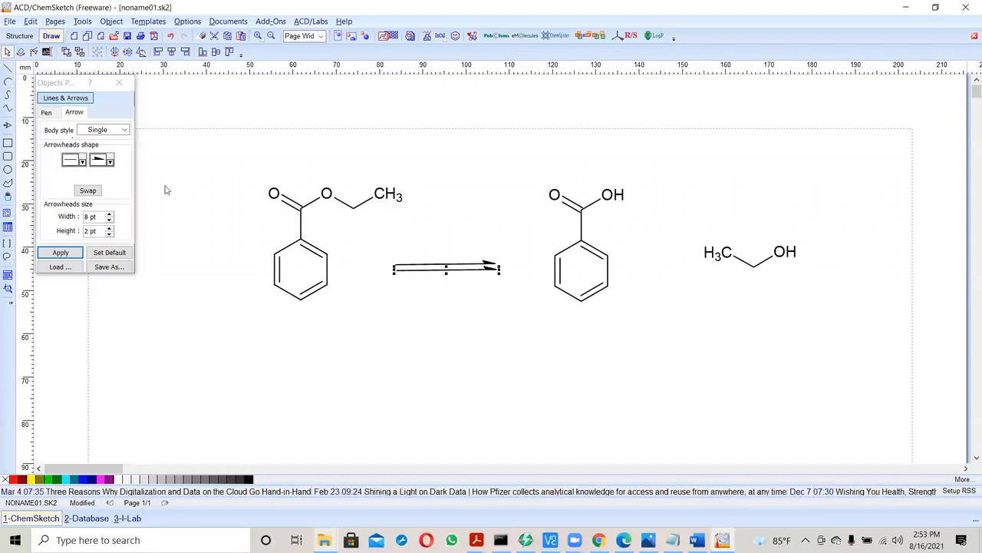
Step: Give the lower arrow's left end the filled half-arrowhead with its barb on the lower side and apply it
{"action": "left_click", "coordinate": [111, 161]}
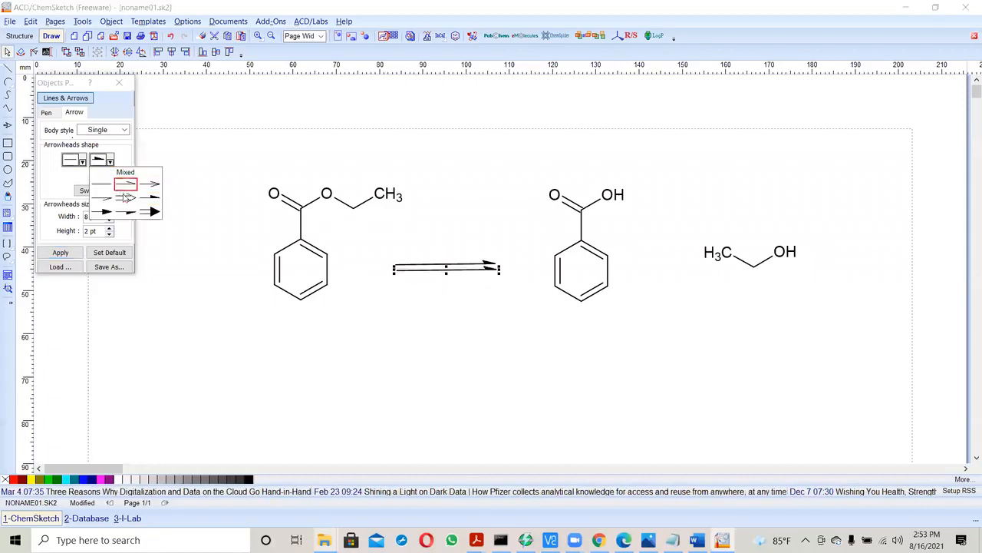
{"action": "left_click", "coordinate": [82, 162]}
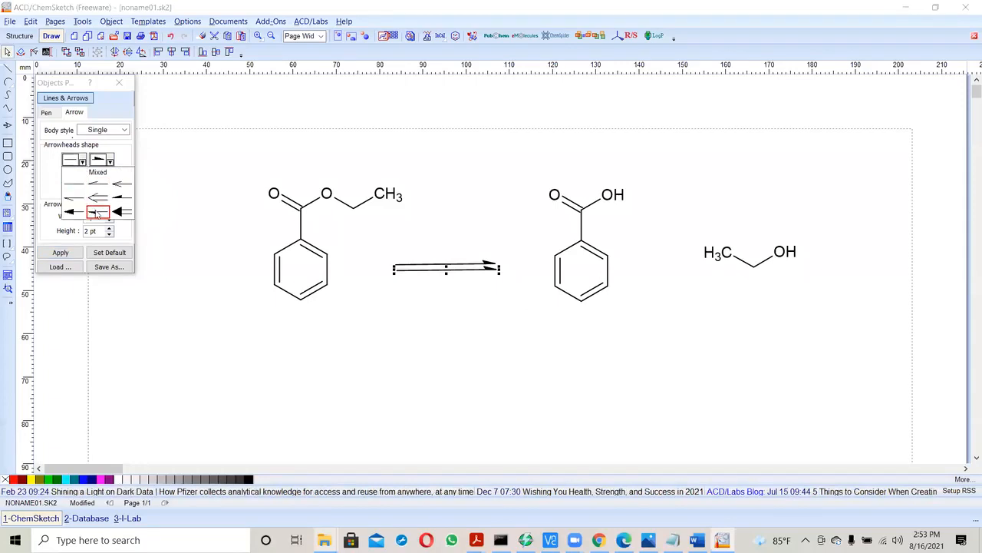
{"action": "left_click", "coordinate": [97, 213]}
{"action": "left_click", "coordinate": [65, 253]}
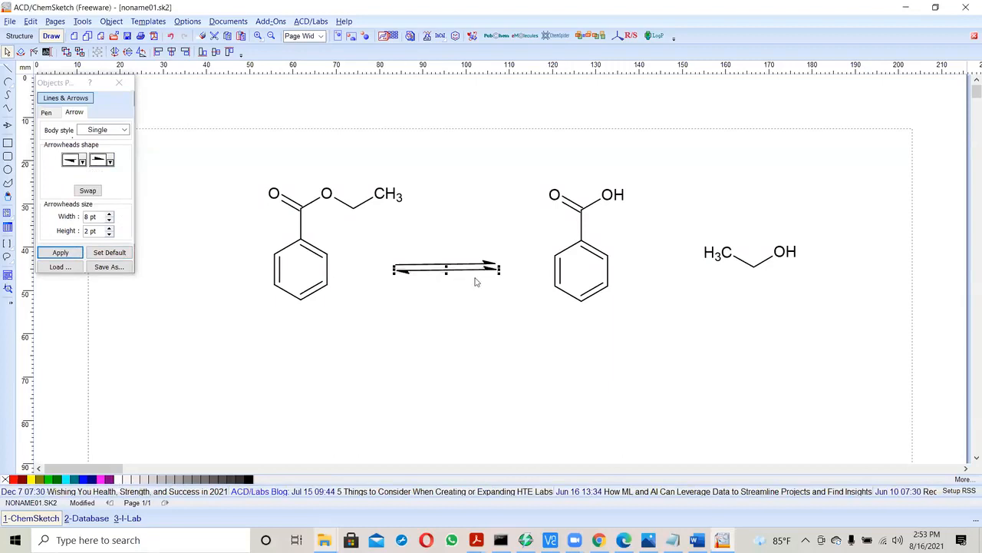
Step: Set the lower arrow's right end to the plain line without an arrowhead, apply it and clear the selection
{"action": "left_click", "coordinate": [110, 162]}
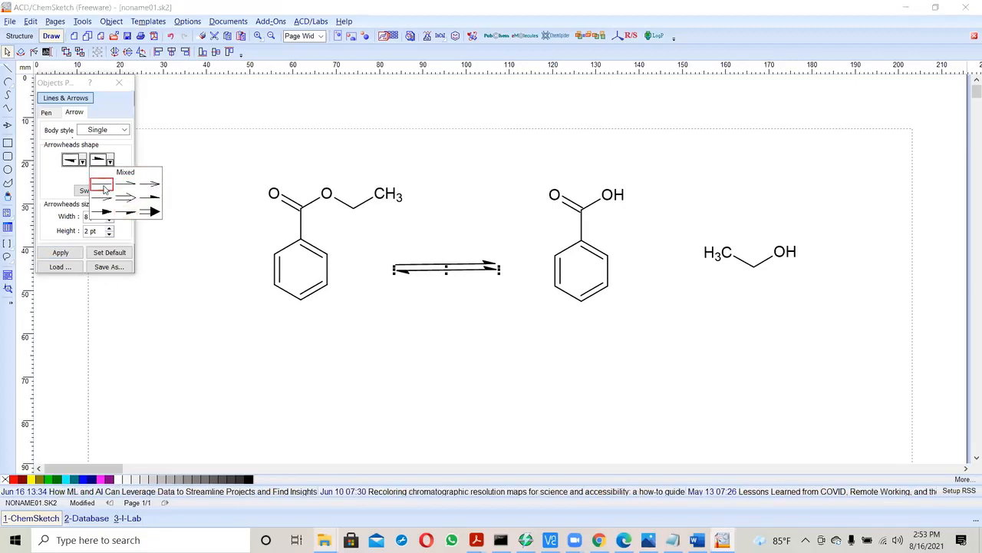
{"action": "left_click", "coordinate": [105, 190]}
{"action": "left_click", "coordinate": [60, 252]}
{"action": "left_click", "coordinate": [459, 330]}
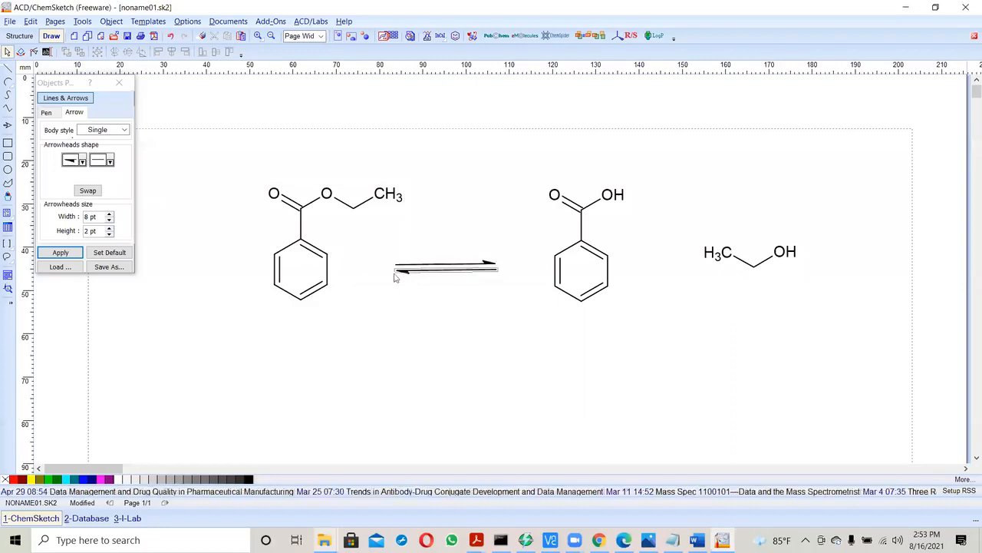
Step: Look through the arrowhead shapes offered for both arrow ends, and close the object properties
{"action": "left_click", "coordinate": [82, 161]}
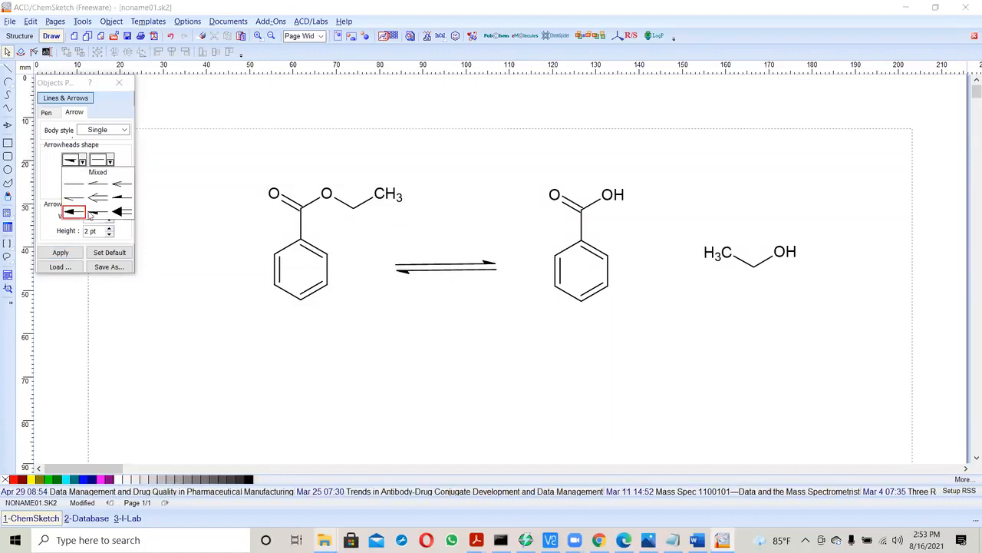
{"action": "left_click", "coordinate": [83, 161]}
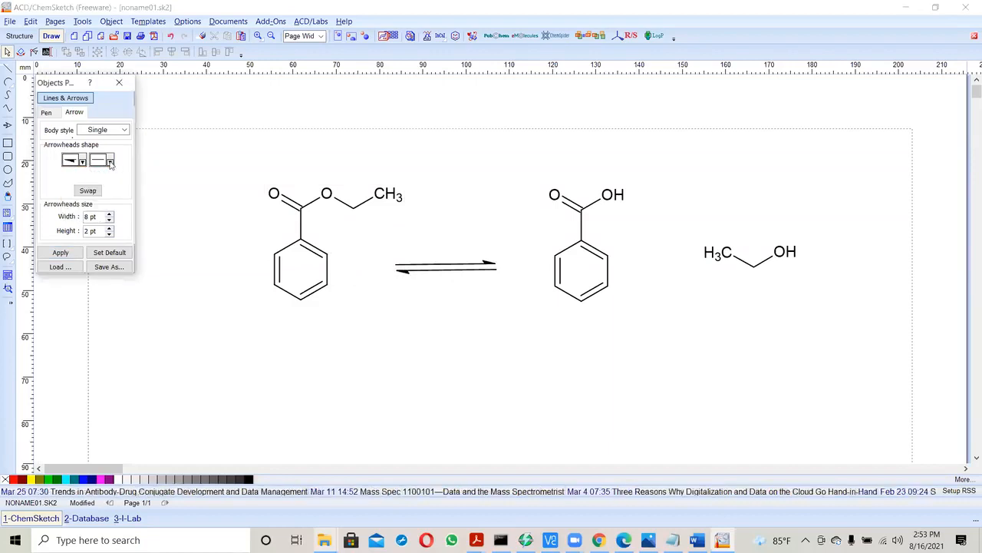
{"action": "left_click", "coordinate": [110, 162]}
{"action": "left_click", "coordinate": [112, 162]}
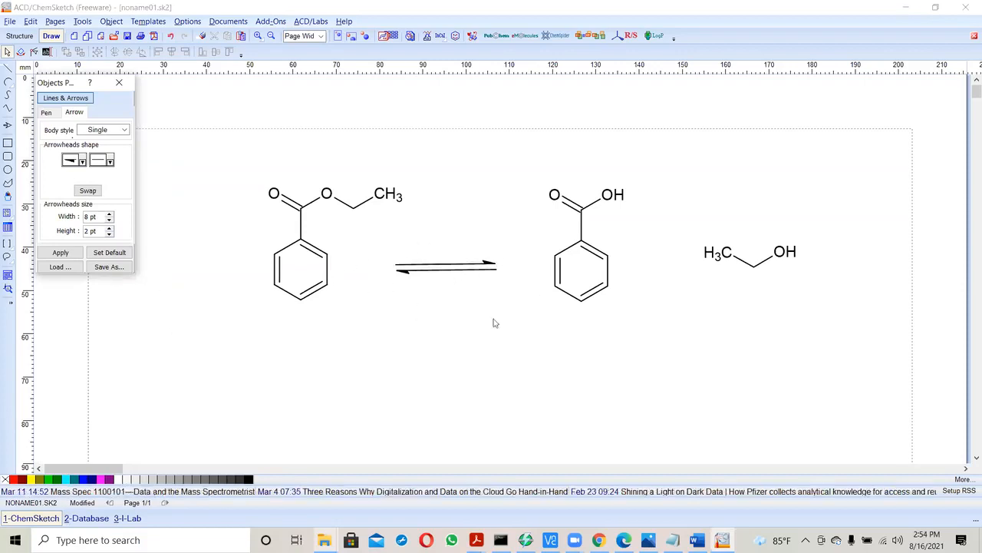
{"action": "left_click", "coordinate": [120, 82]}
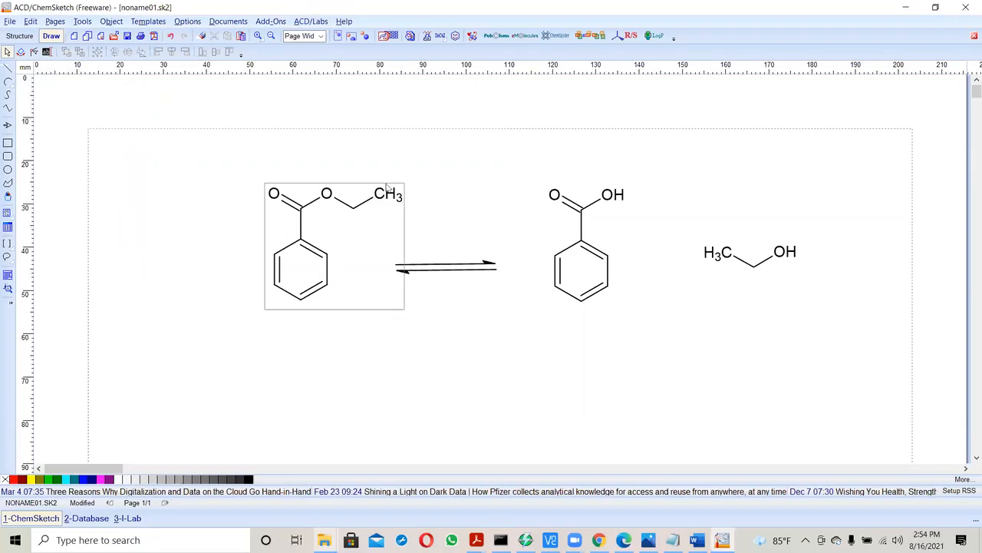
{"action": "left_click", "coordinate": [10, 21]}
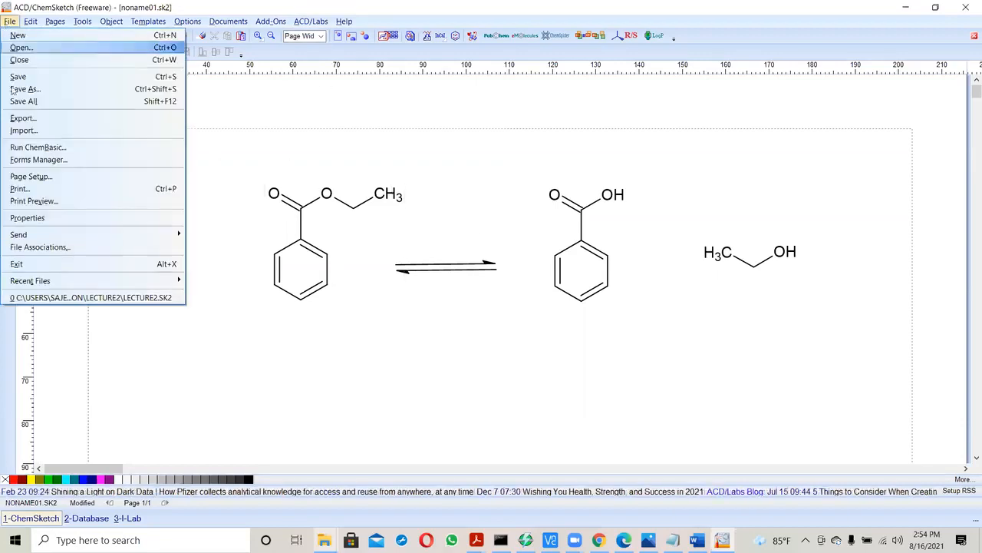
{"action": "left_click", "coordinate": [234, 6]}
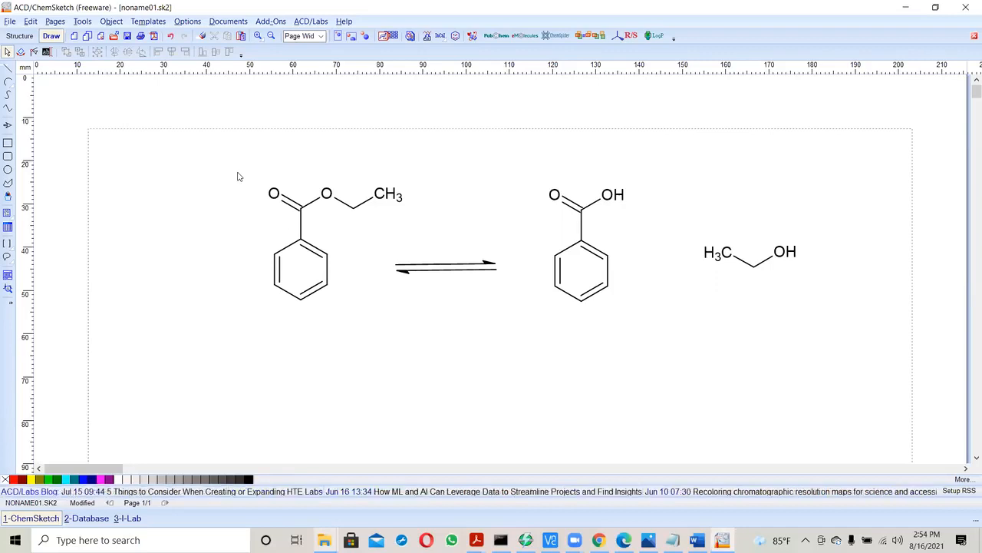
Step: In Structure mode, draw a straight horizontal four-carbon chain below the reaction, with single bonds about 16 mm long
{"action": "scroll", "coordinate": [416, 305], "scroll_direction": "down", "scroll_amount": 5}
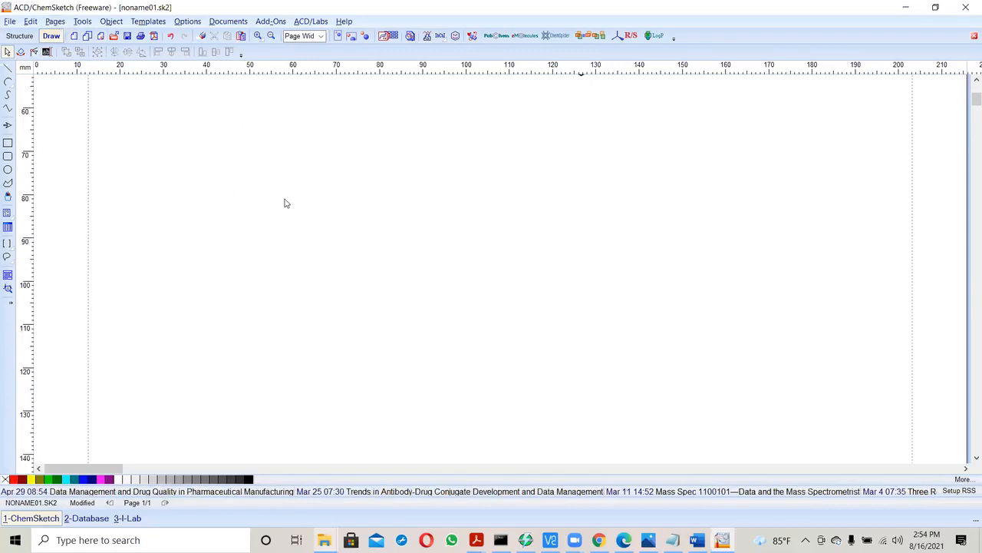
{"action": "left_click", "coordinate": [20, 36]}
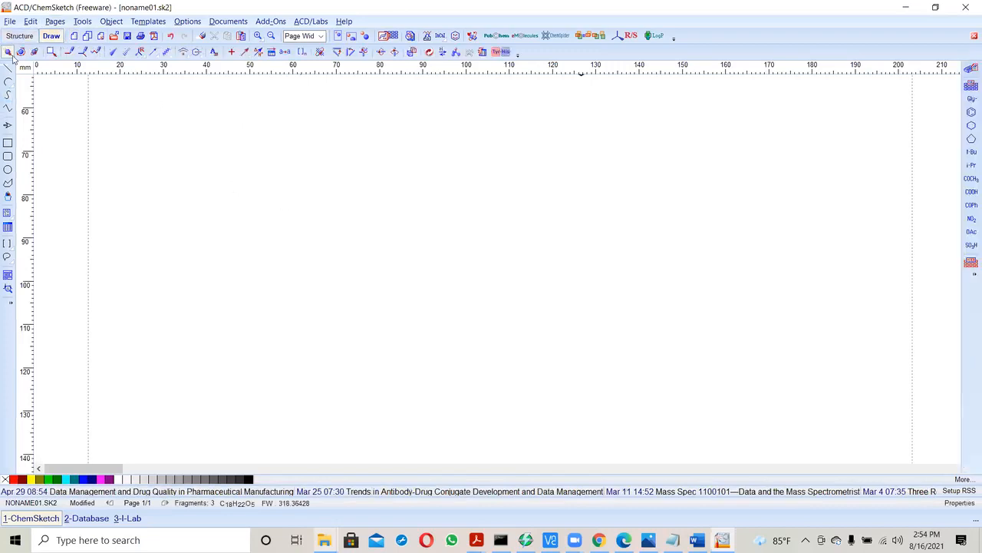
{"action": "scroll", "coordinate": [469, 220], "scroll_direction": "down", "scroll_amount": 4}
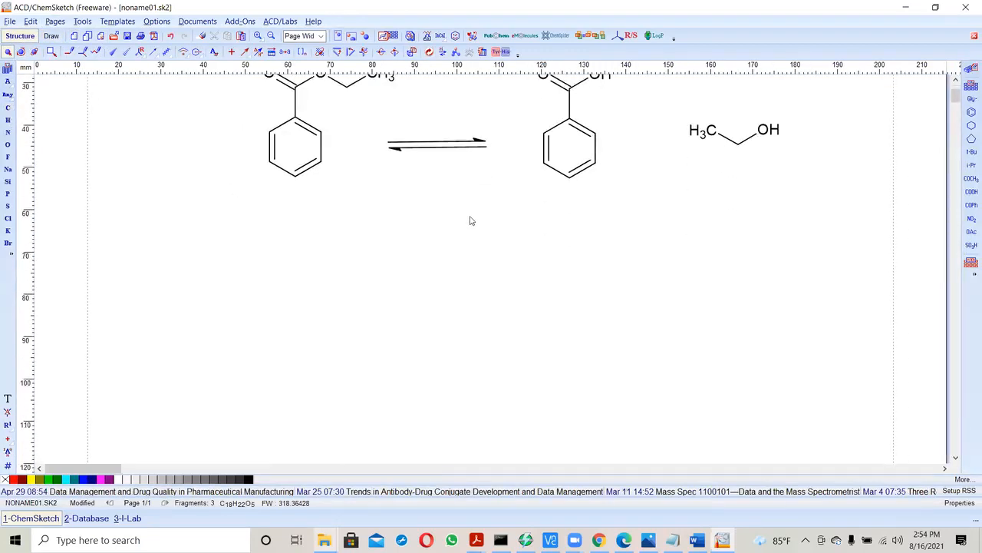
{"action": "left_click", "coordinate": [8, 108]}
{"action": "left_click", "coordinate": [268, 229]}
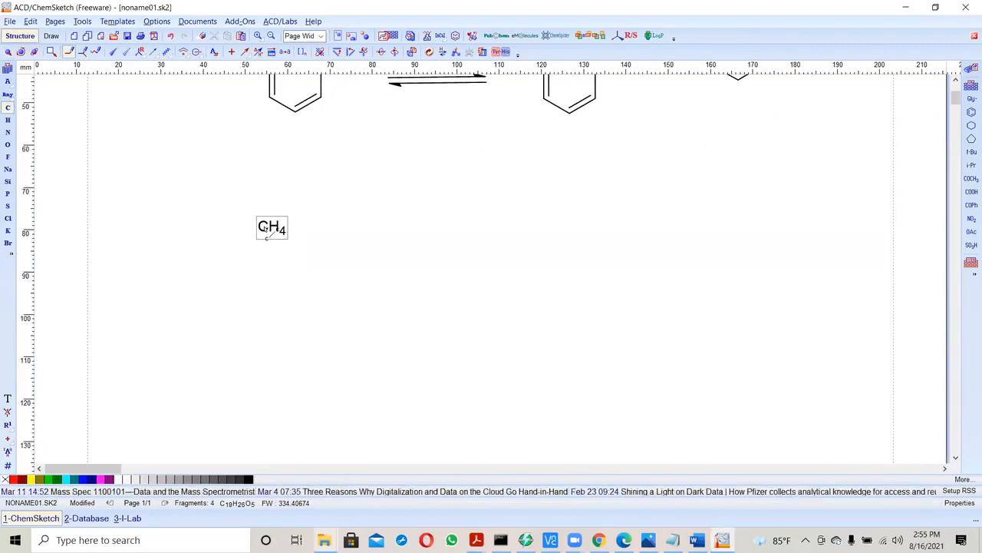
{"action": "left_click_drag", "start_coordinate": [265, 228], "coordinate": [331, 229]}
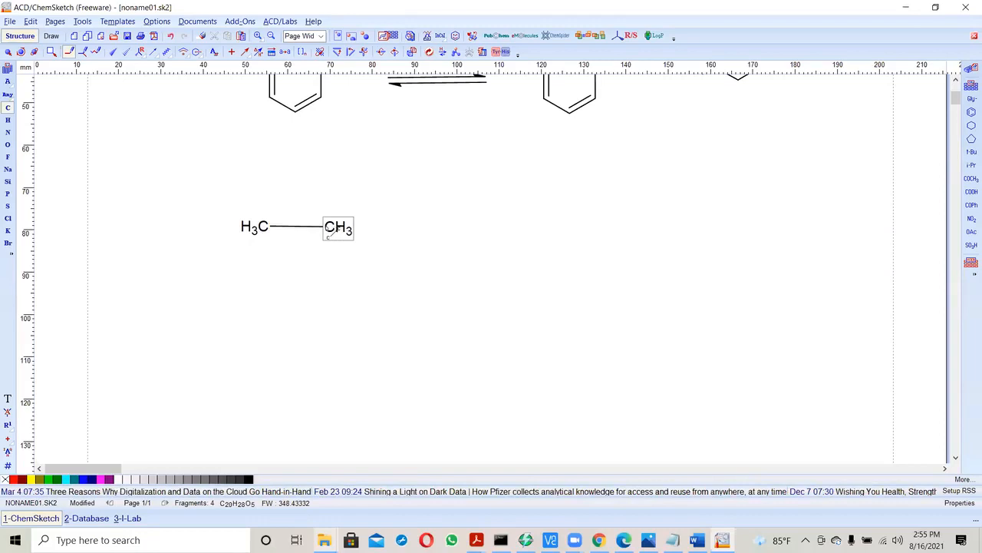
{"action": "left_click_drag", "start_coordinate": [335, 230], "coordinate": [269, 230]}
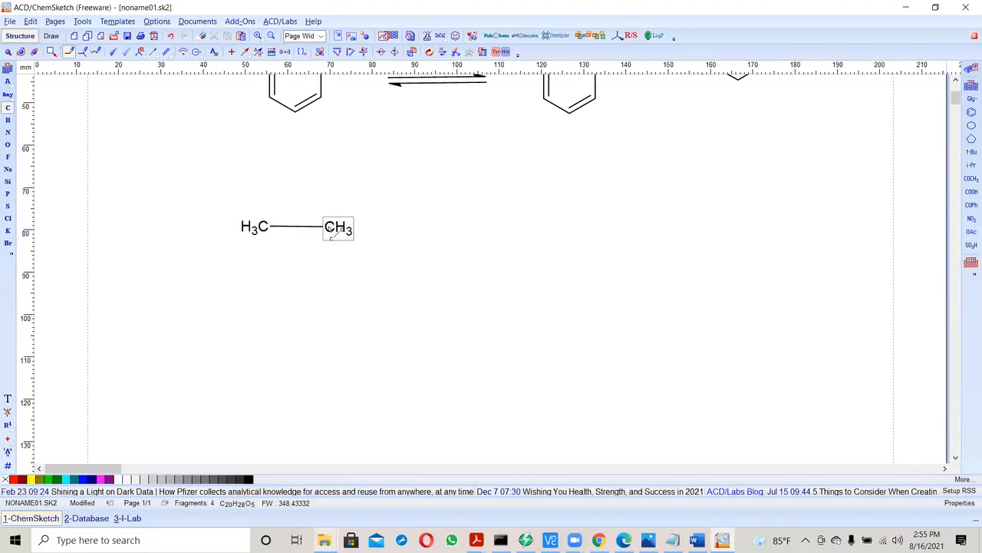
{"action": "left_click_drag", "start_coordinate": [360, 229], "coordinate": [402, 228]}
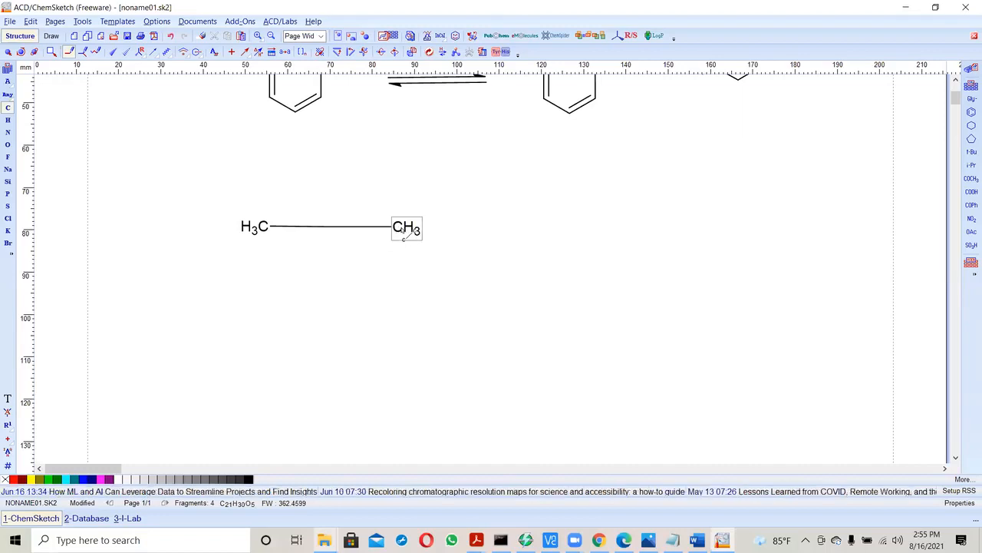
{"action": "left_click_drag", "start_coordinate": [400, 234], "coordinate": [474, 228]}
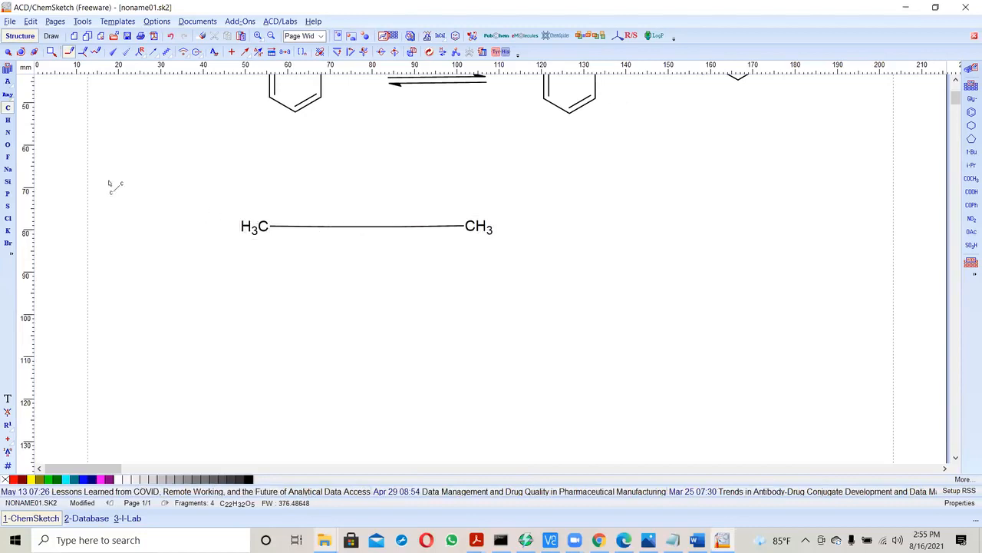
Step: Select the whole carbon chain, set its properties to show all carbons, apply the change and close the properties
{"action": "left_click", "coordinate": [8, 51]}
{"action": "left_click_drag", "start_coordinate": [217, 201], "coordinate": [592, 257]}
{"action": "right_click", "coordinate": [412, 233]}
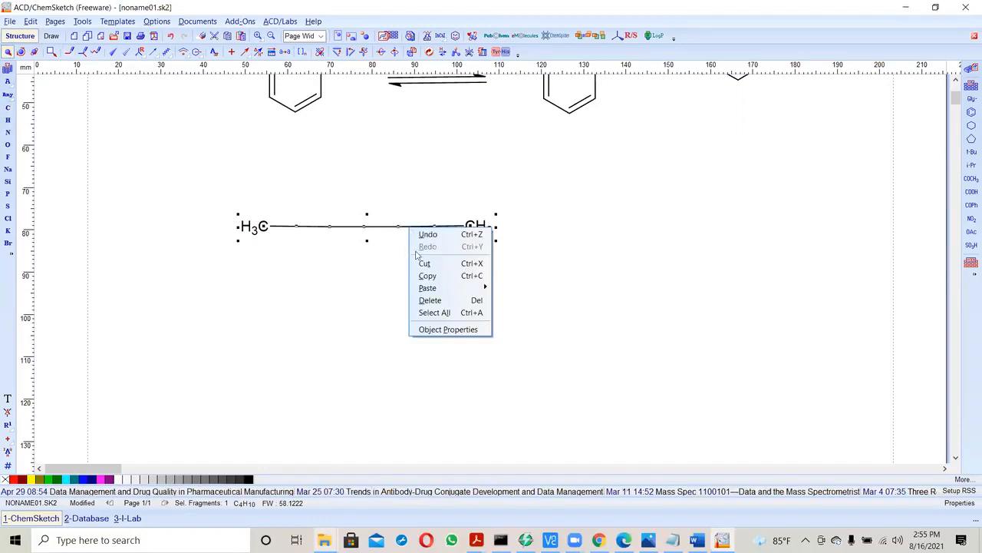
{"action": "left_click", "coordinate": [457, 330]}
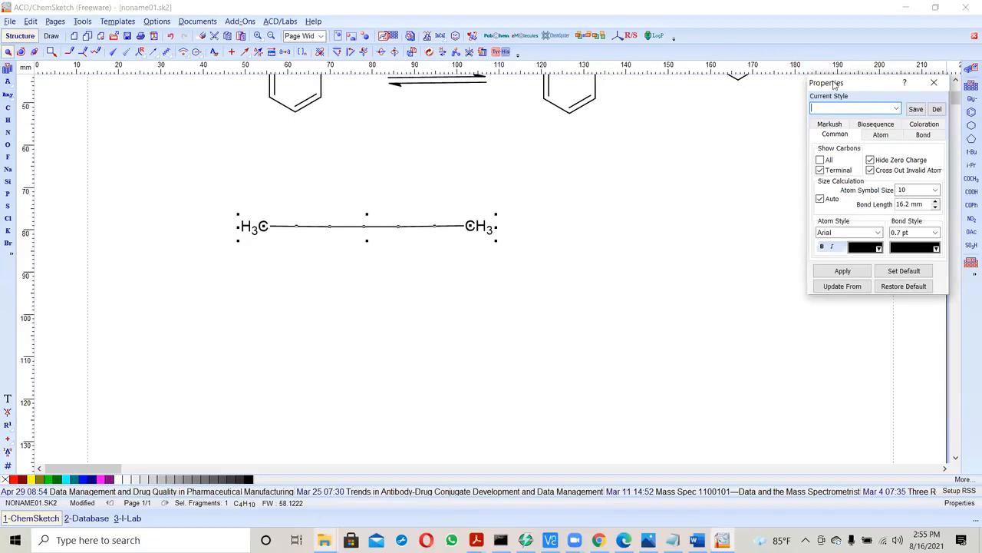
{"action": "left_click_drag", "start_coordinate": [834, 85], "coordinate": [669, 103]}
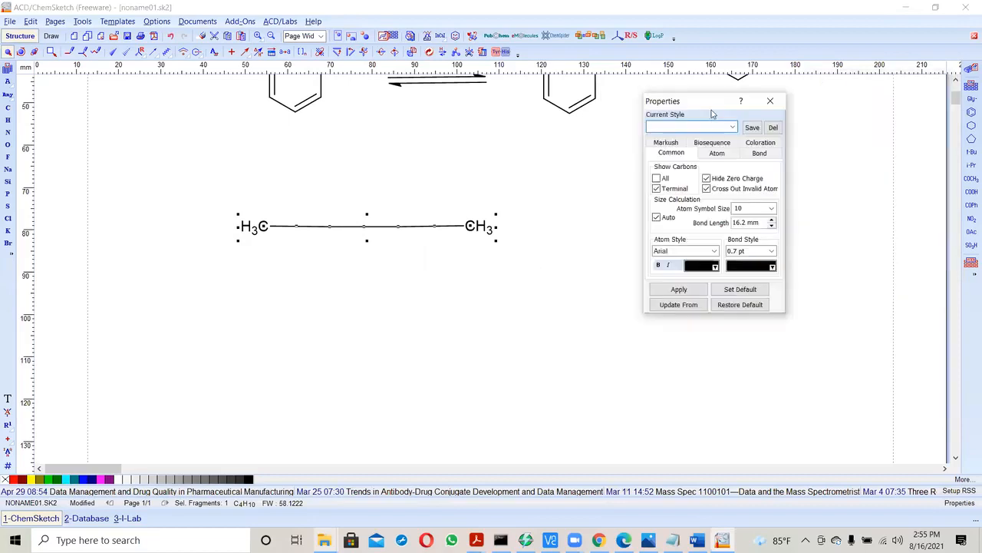
{"action": "left_click", "coordinate": [657, 178]}
{"action": "left_click", "coordinate": [679, 290]}
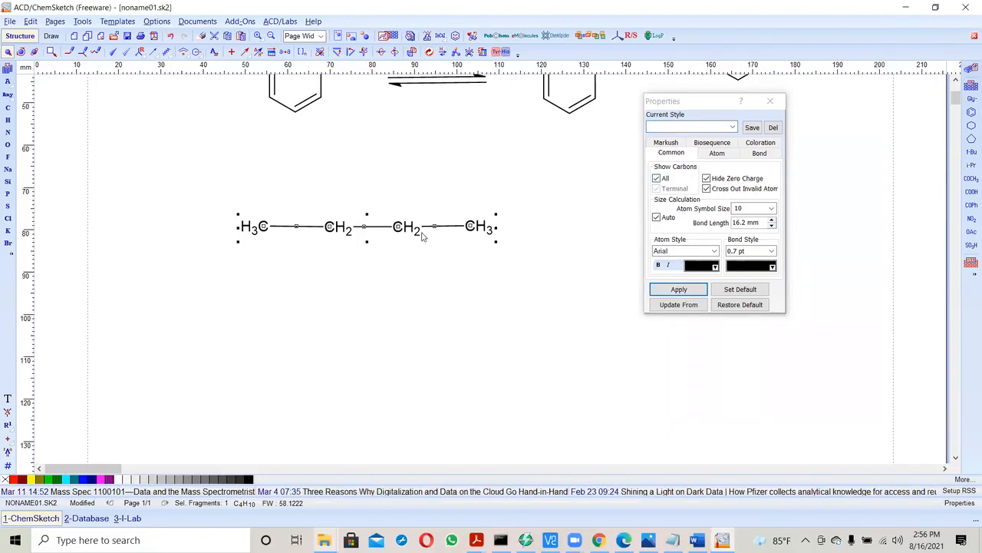
{"action": "left_click", "coordinate": [769, 104]}
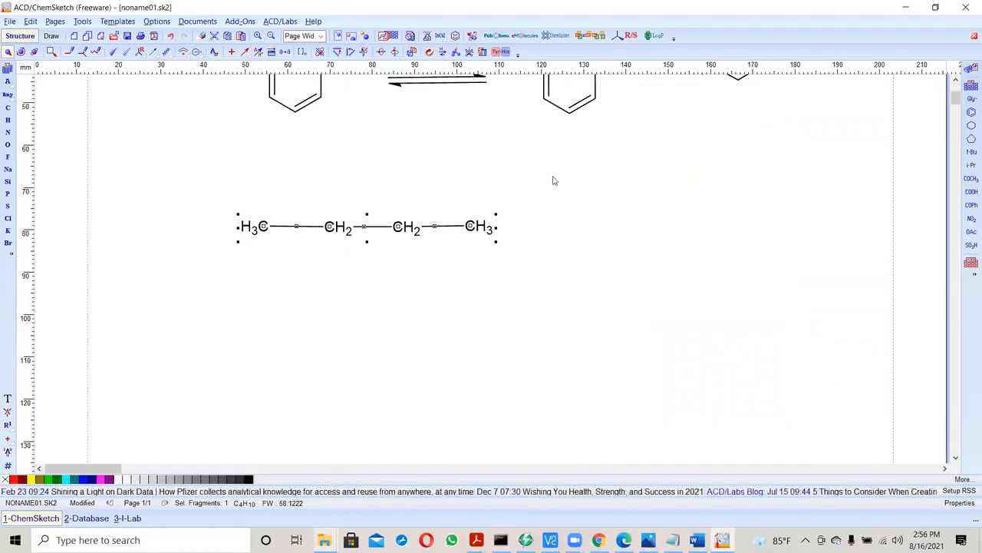
Step: Undo the show-all-carbons change and the last carbons added, taking the chain back to two carbons
{"action": "left_click", "coordinate": [30, 21]}
{"action": "left_click", "coordinate": [35, 30]}
{"action": "left_click", "coordinate": [31, 21]}
{"action": "left_click", "coordinate": [36, 35]}
{"action": "left_click", "coordinate": [30, 21]}
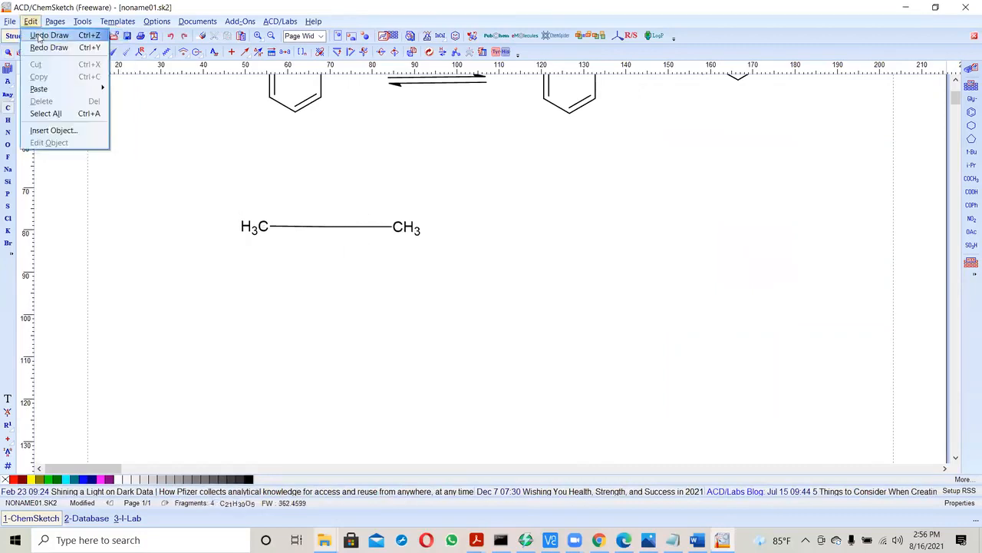
{"action": "left_click", "coordinate": [35, 34]}
{"action": "left_click", "coordinate": [31, 21]}
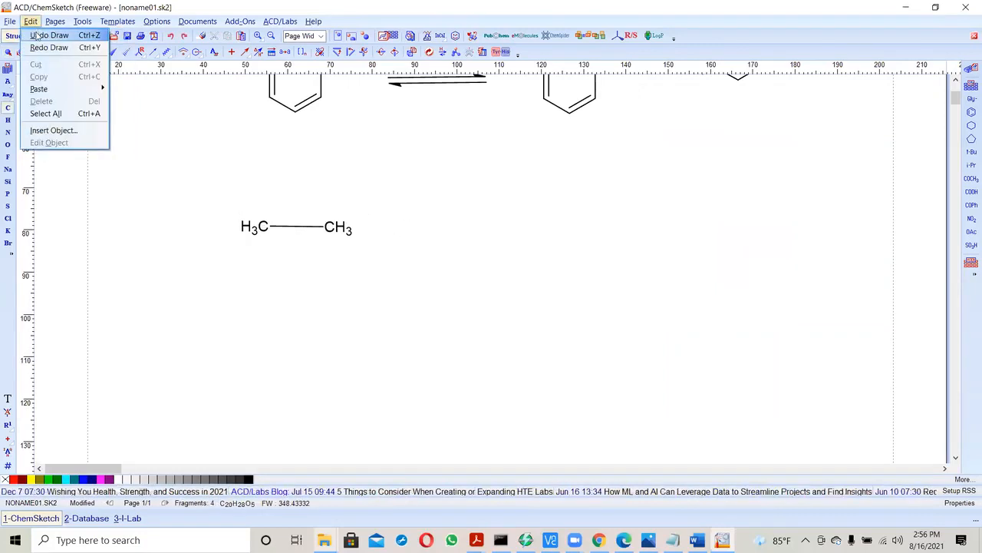
Step: Undo the last drawn bond and draw a straight horizontal four-carbon chain starting from the CH4 atom
{"action": "left_click", "coordinate": [35, 34]}
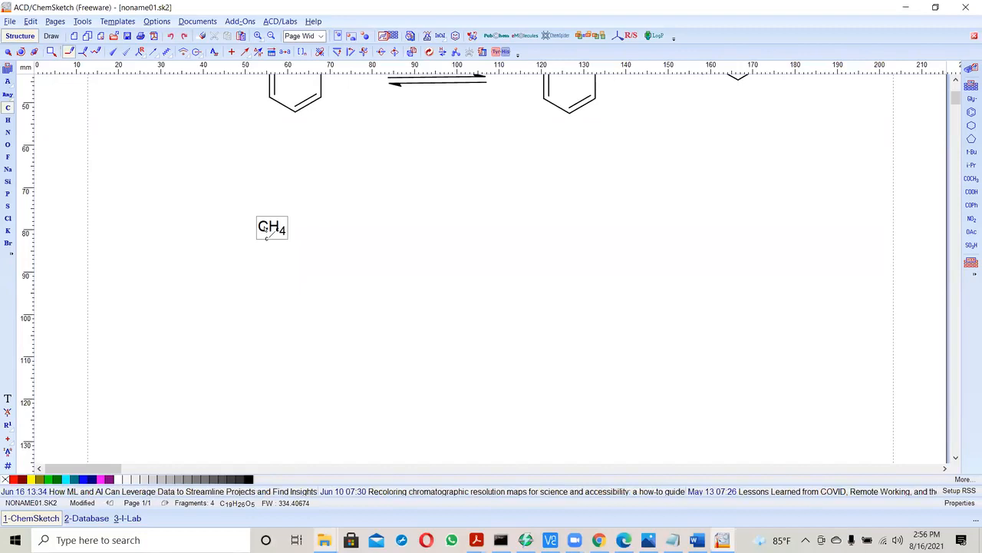
{"action": "left_click_drag", "start_coordinate": [265, 230], "coordinate": [307, 230]}
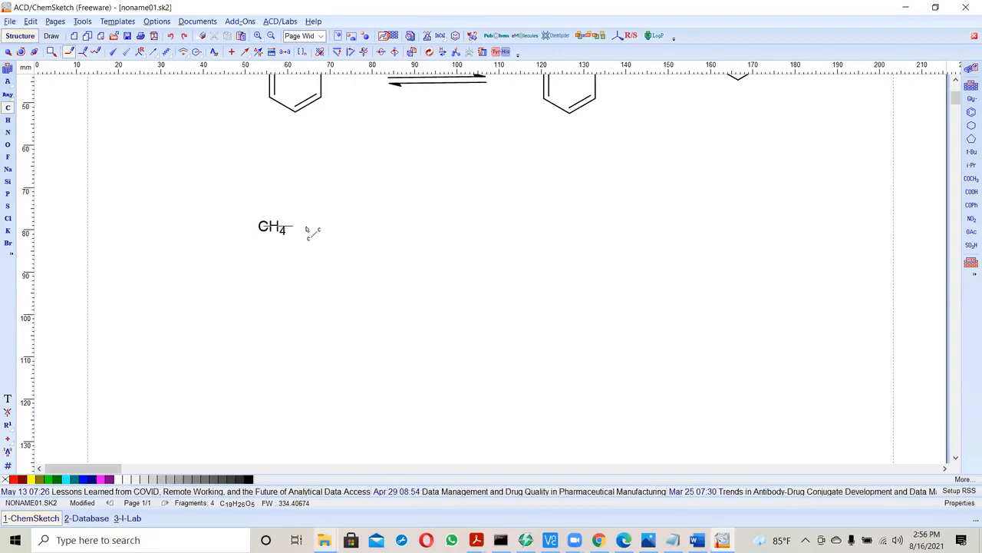
{"action": "mouse_move", "coordinate": [306, 229]}
{"action": "left_mouse_down"}
{"action": "mouse_move", "coordinate": [283, 231]}
{"action": "mouse_move", "coordinate": [314, 231]}
{"action": "left_mouse_up"}
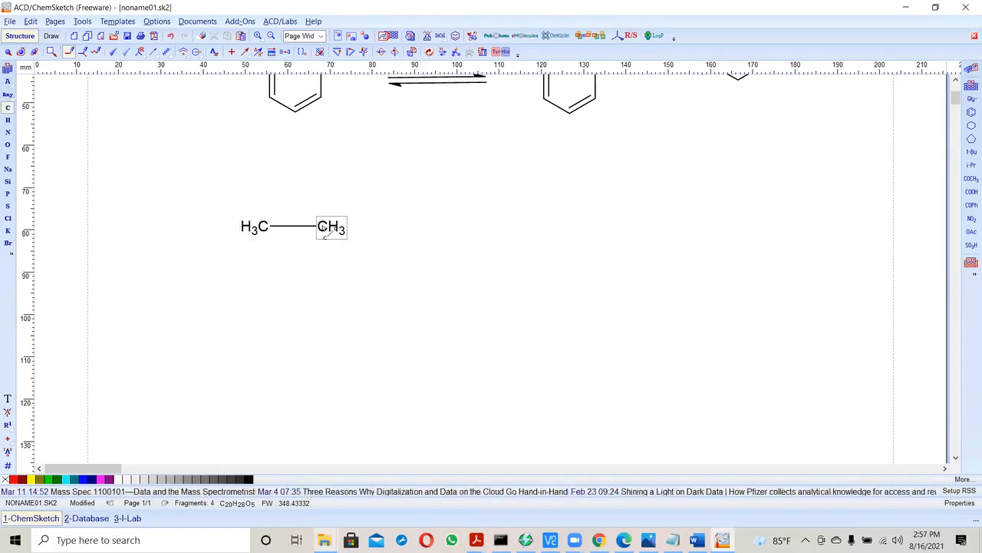
{"action": "left_click_drag", "start_coordinate": [325, 229], "coordinate": [387, 231]}
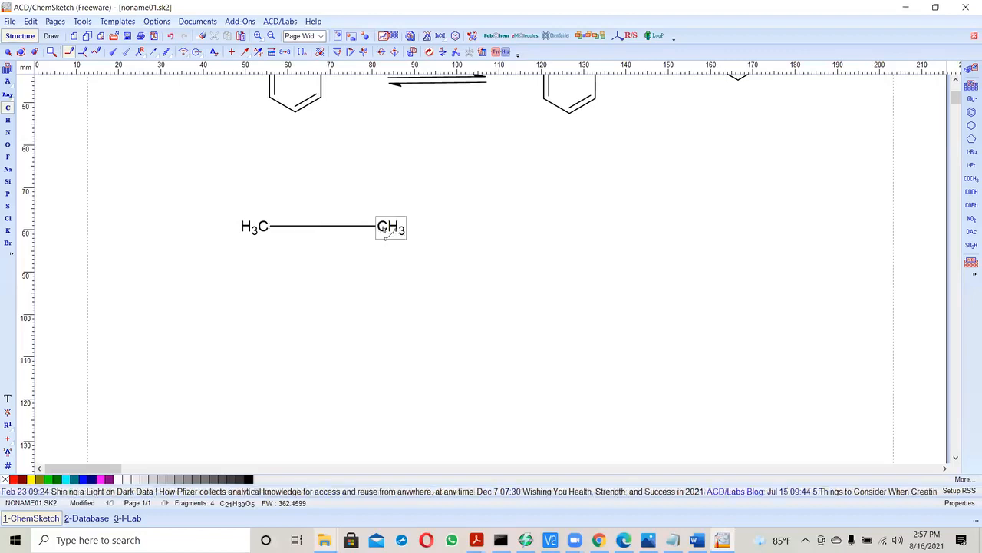
{"action": "left_click_drag", "start_coordinate": [386, 230], "coordinate": [439, 231]}
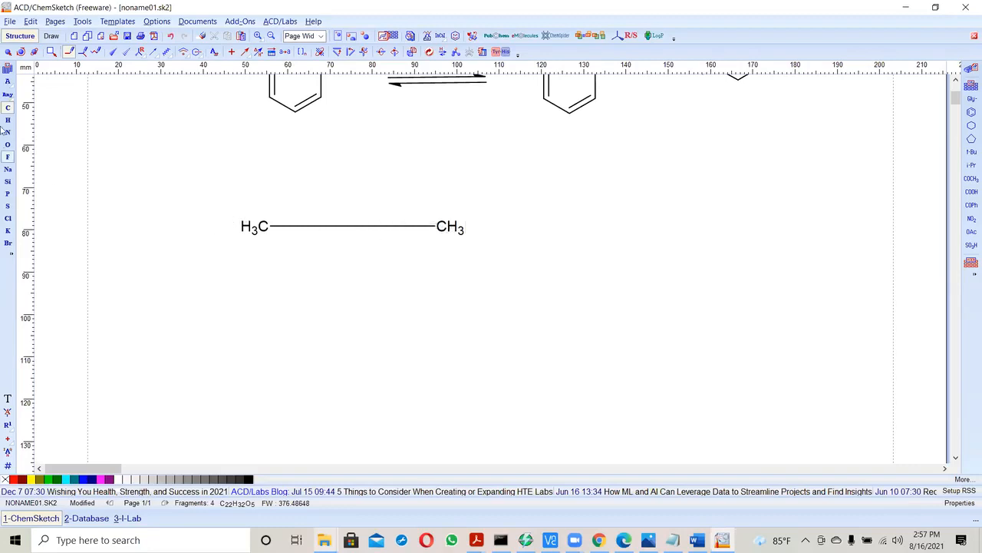
Step: Select the four-carbon chain and apply the Show Carbons option All in its object properties
{"action": "left_click", "coordinate": [10, 52]}
{"action": "left_click_drag", "start_coordinate": [221, 201], "coordinate": [545, 258]}
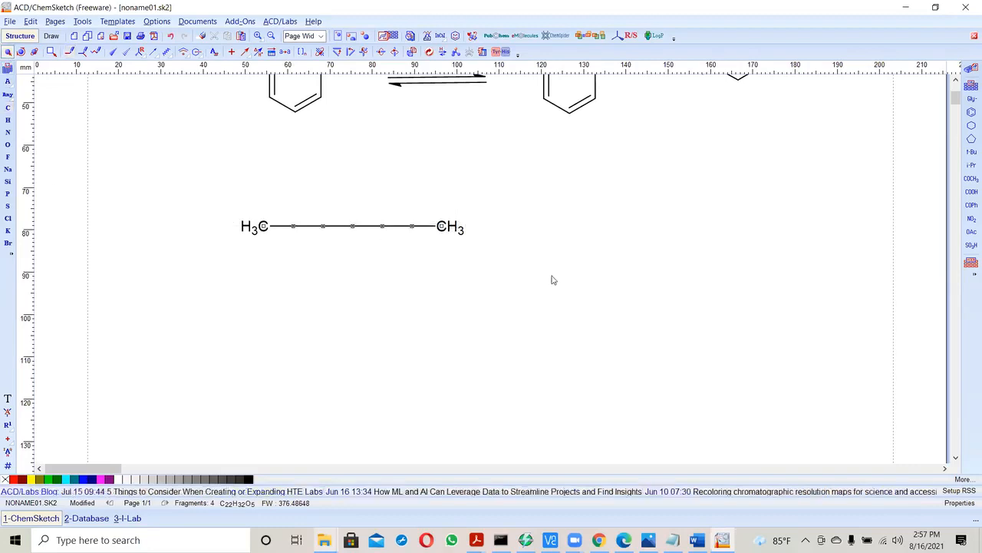
{"action": "right_click", "coordinate": [404, 230]}
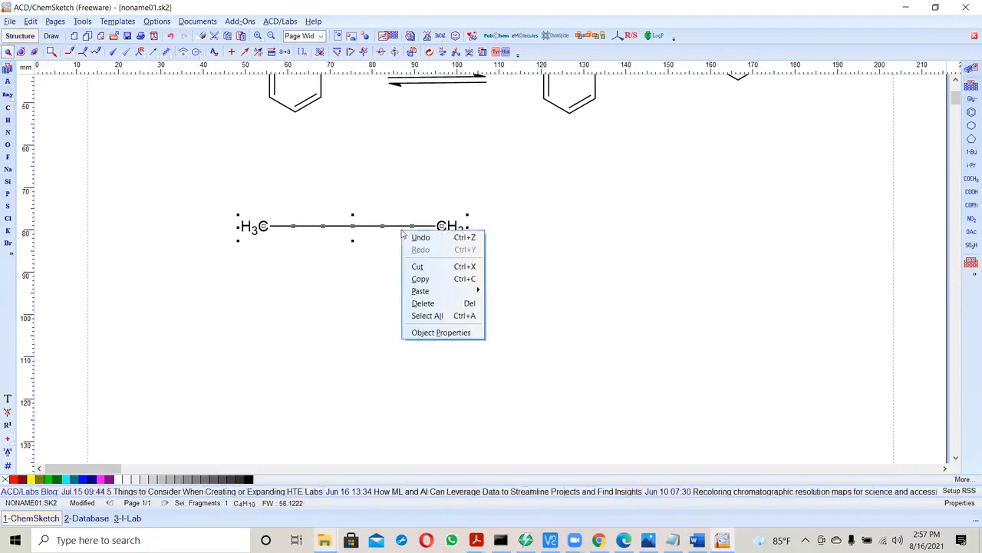
{"action": "left_click", "coordinate": [434, 334]}
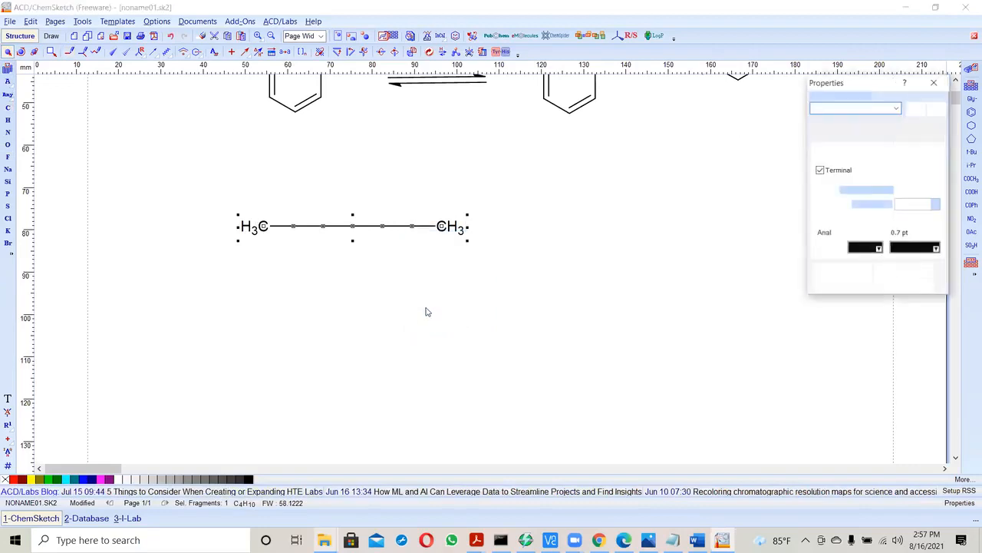
{"action": "left_click", "coordinate": [820, 159]}
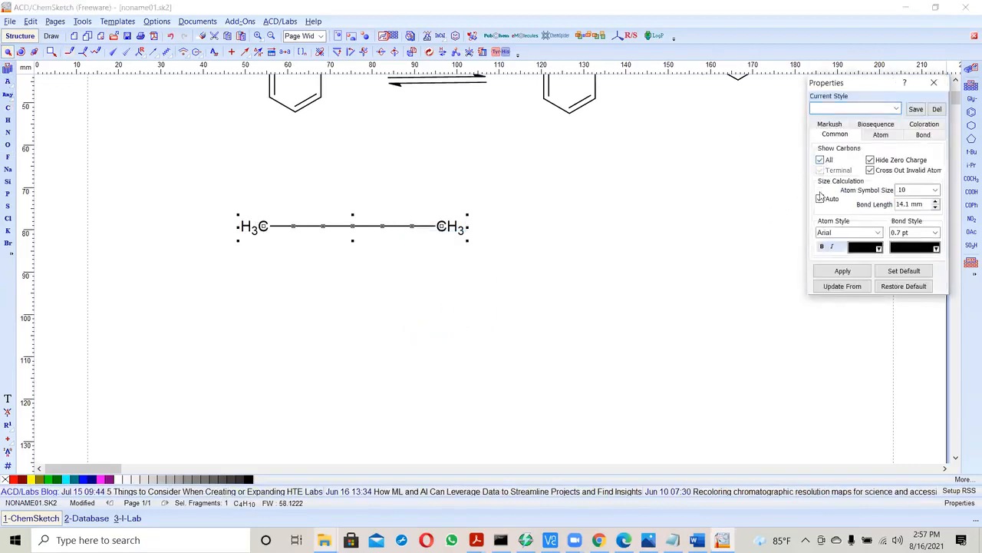
{"action": "left_click", "coordinate": [843, 271]}
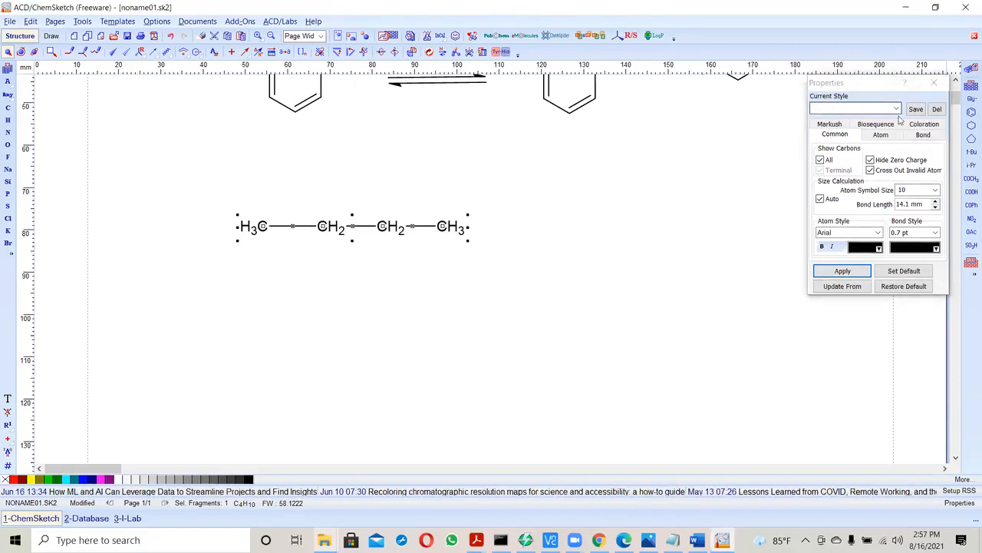
{"action": "left_click", "coordinate": [7, 109]}
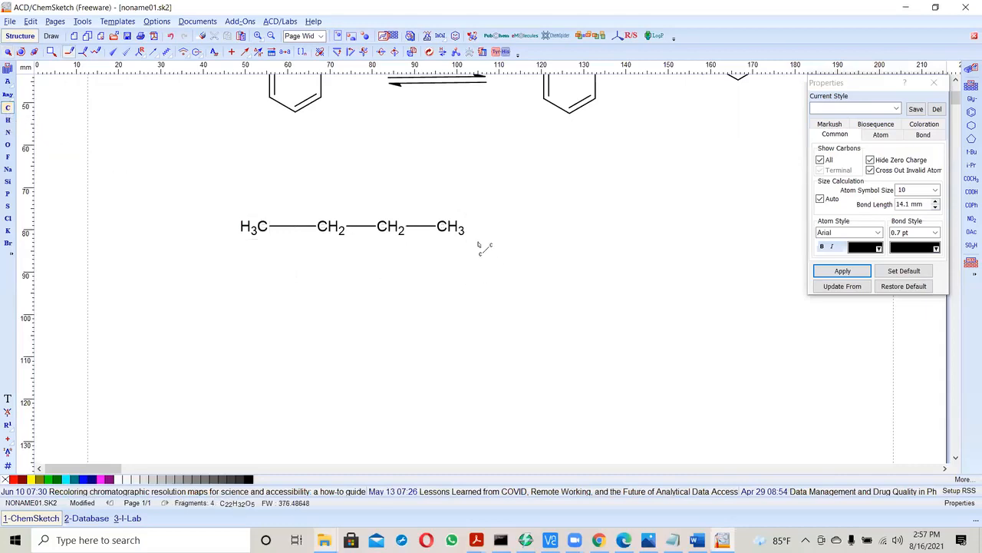
{"action": "left_click_drag", "start_coordinate": [445, 233], "coordinate": [500, 228]}
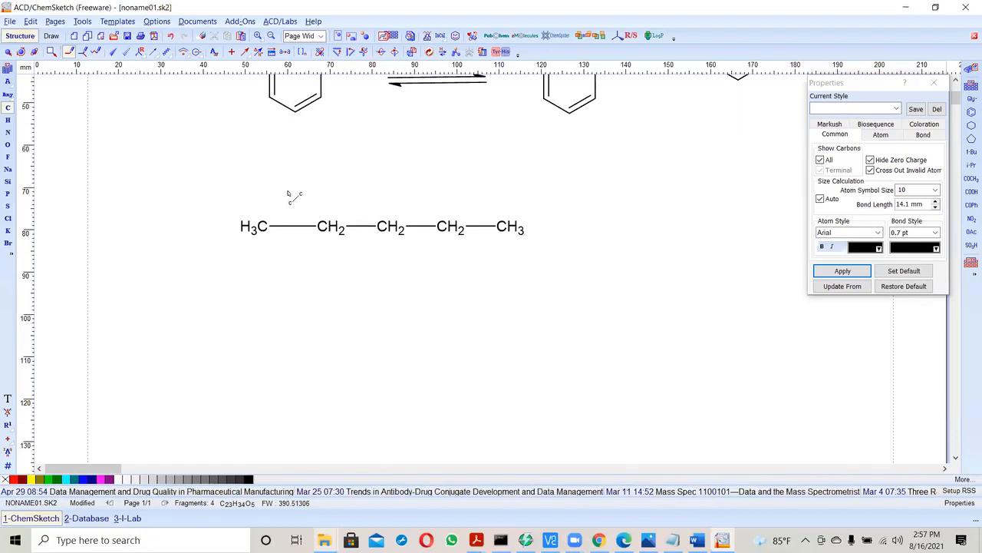
{"action": "left_click", "coordinate": [31, 21]}
{"action": "left_click", "coordinate": [38, 36]}
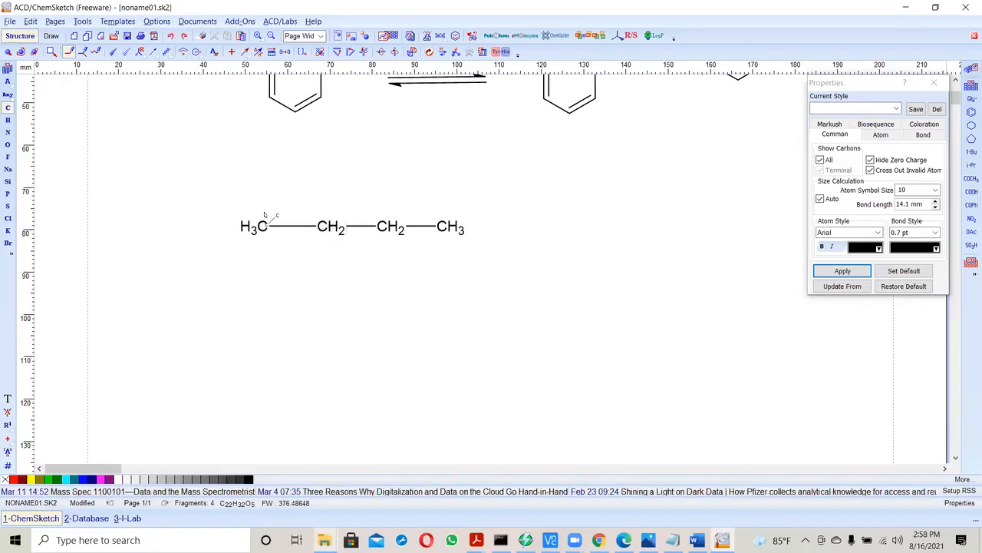
Step: Attach an OH group above the chain's second carbon and a Br atom below its third carbon
{"action": "left_click", "coordinate": [8, 145]}
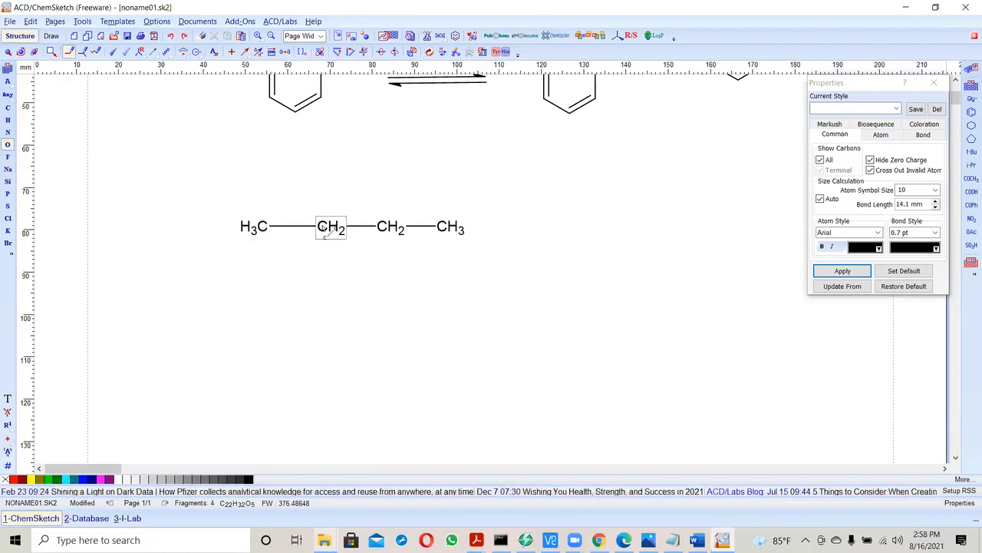
{"action": "left_click_drag", "start_coordinate": [323, 224], "coordinate": [329, 181]}
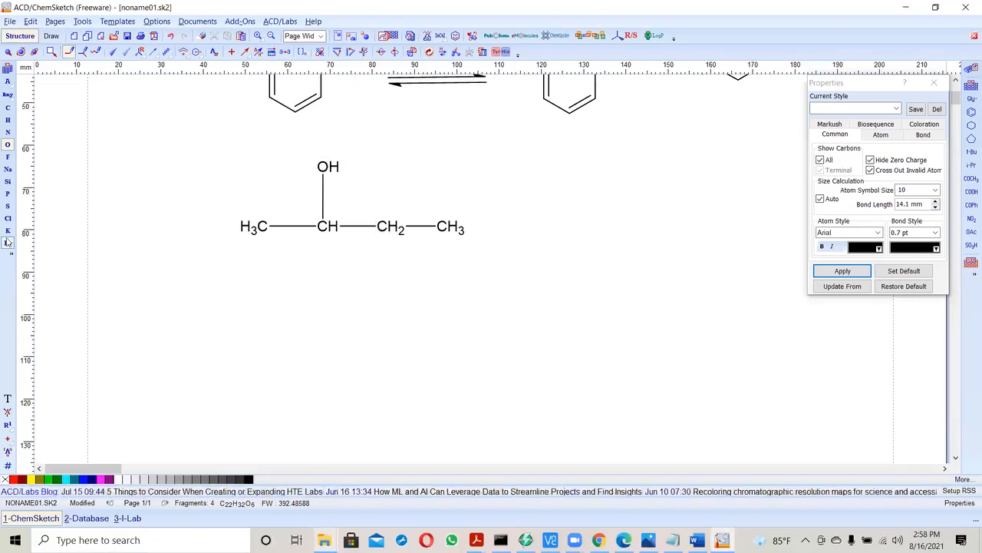
{"action": "left_click", "coordinate": [9, 243]}
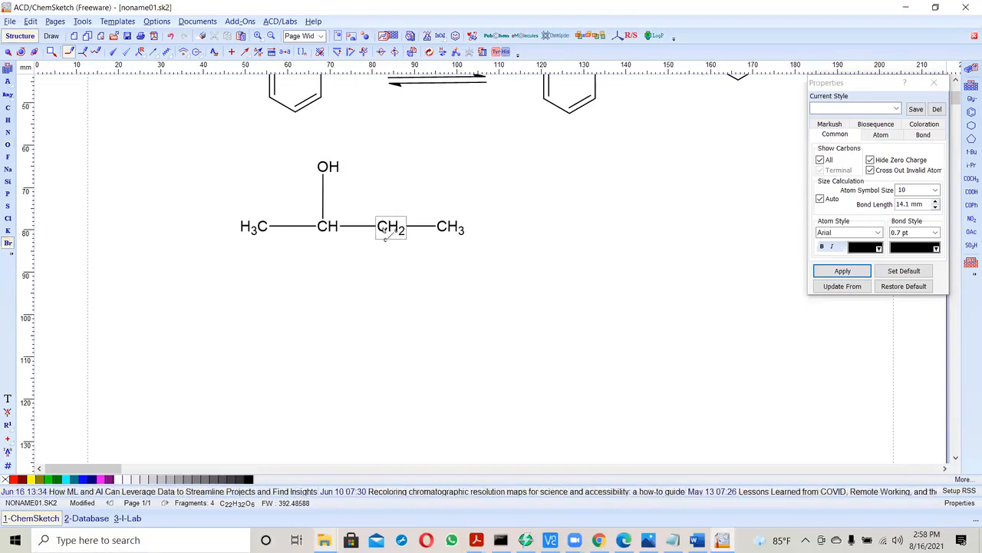
{"action": "left_click_drag", "start_coordinate": [385, 230], "coordinate": [391, 283]}
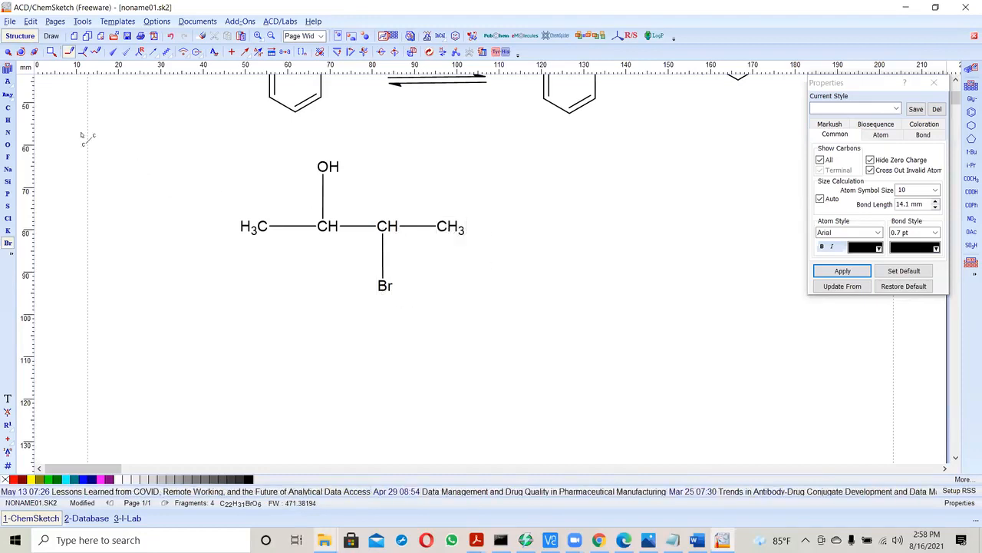
Step: Extend the chain with a fifth carbon beyond the CH3 end and attach a double-bonded oxygen above the fourth carbon
{"action": "left_click", "coordinate": [8, 109]}
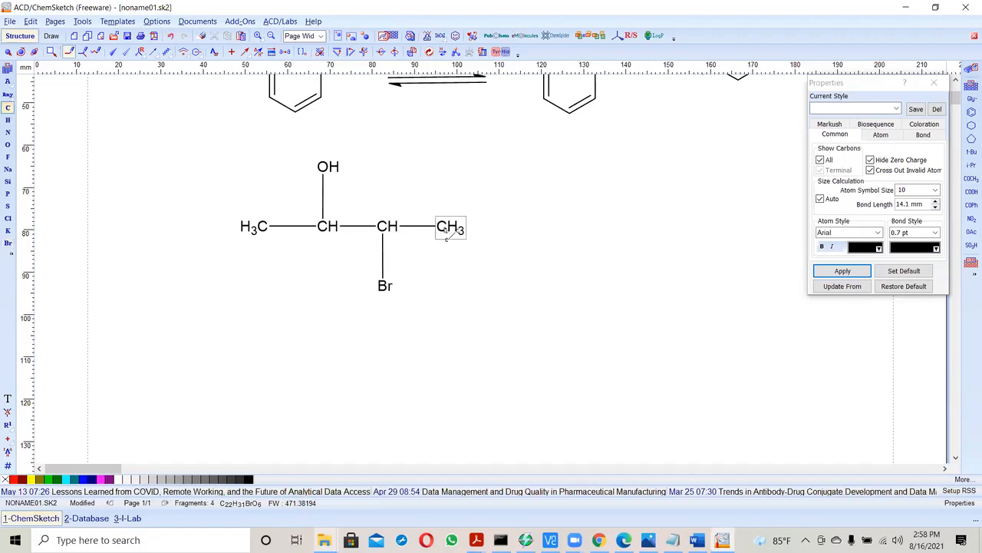
{"action": "left_click_drag", "start_coordinate": [447, 230], "coordinate": [500, 234]}
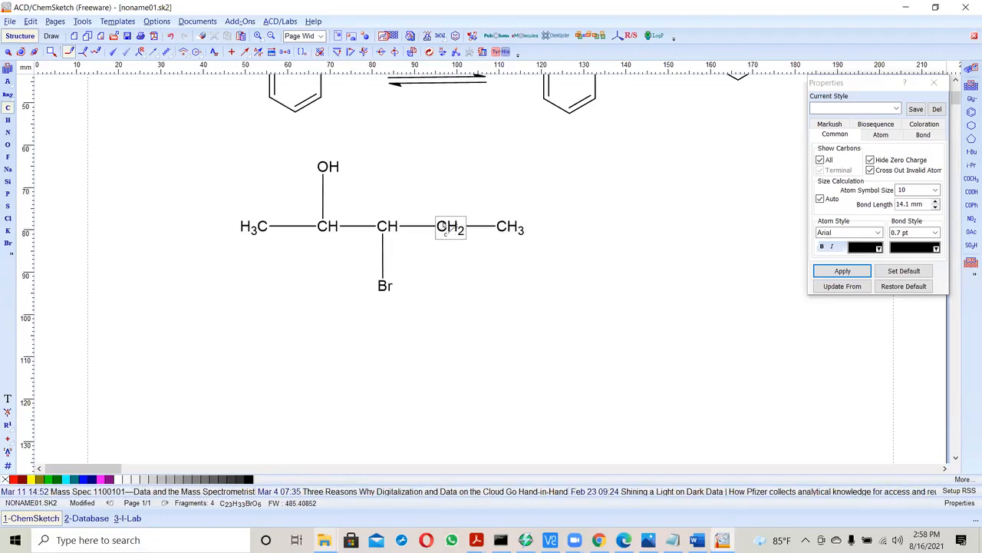
{"action": "left_click", "coordinate": [9, 145]}
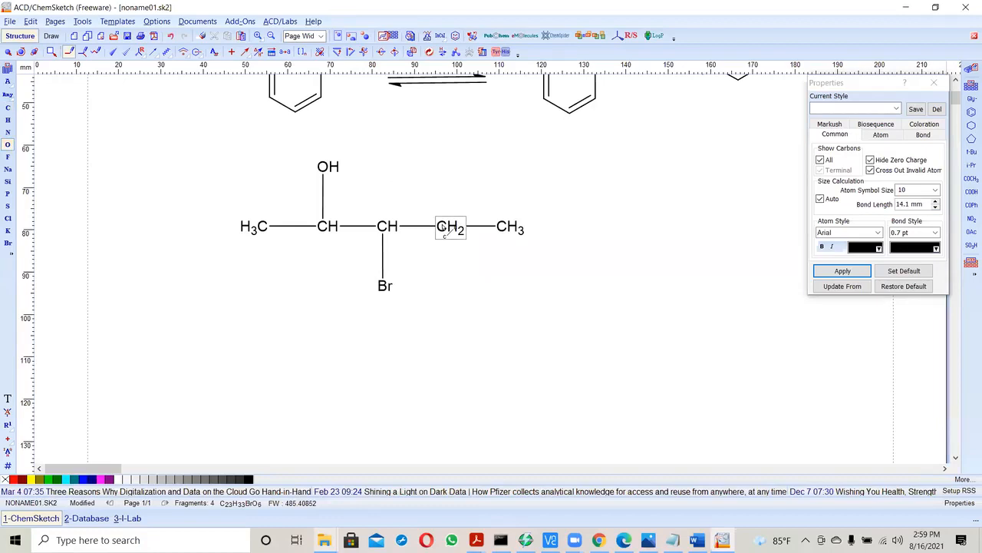
{"action": "left_click_drag", "start_coordinate": [445, 230], "coordinate": [443, 178]}
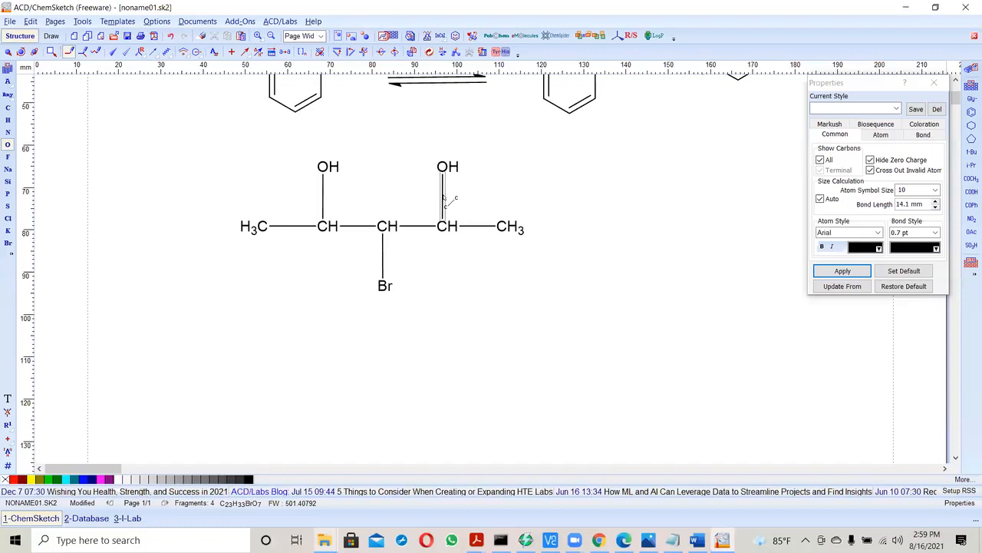
{"action": "left_click", "coordinate": [442, 197]}
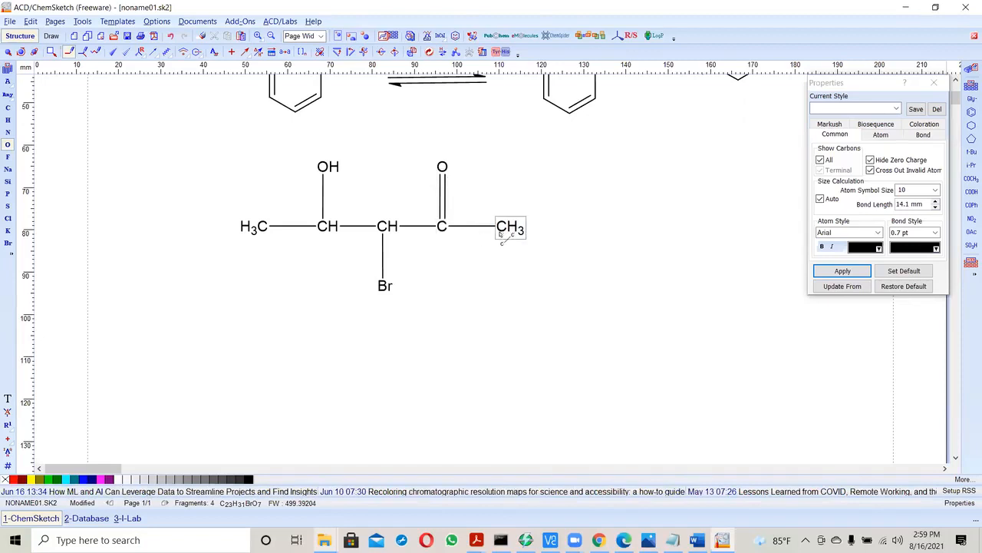
Step: Replace the terminal CH3 next to the carbonyl carbon with H and change that atom to OH
{"action": "left_click", "coordinate": [8, 121]}
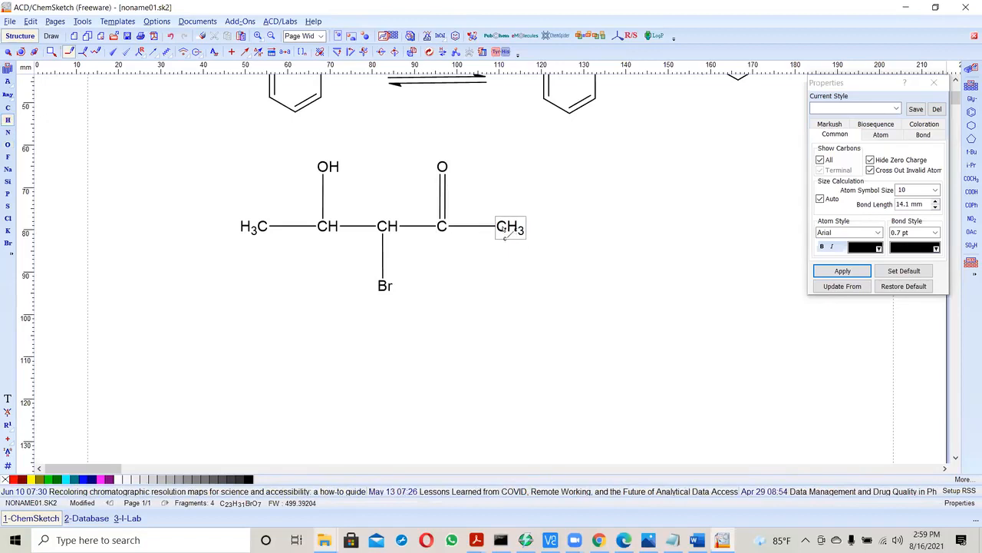
{"action": "left_click", "coordinate": [504, 229]}
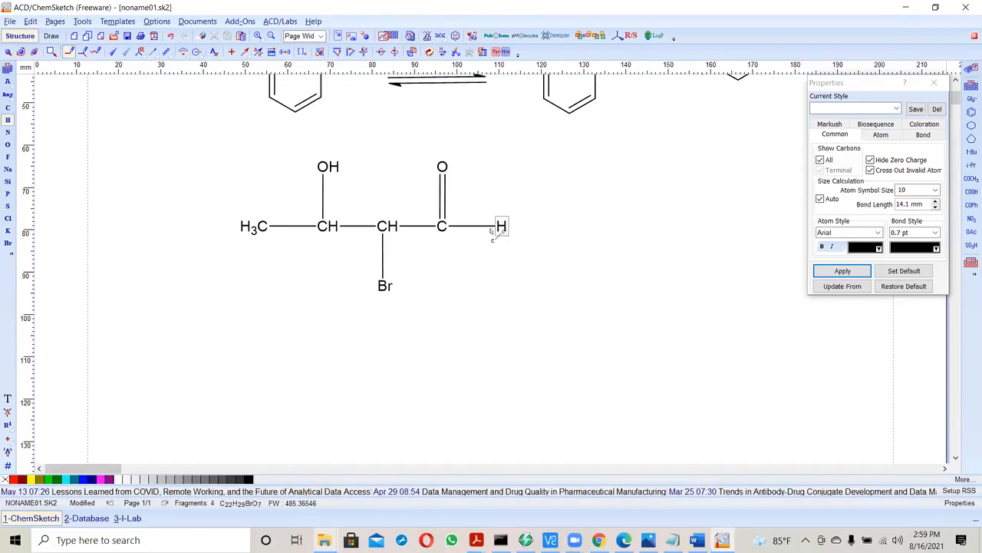
{"action": "left_click", "coordinate": [8, 144]}
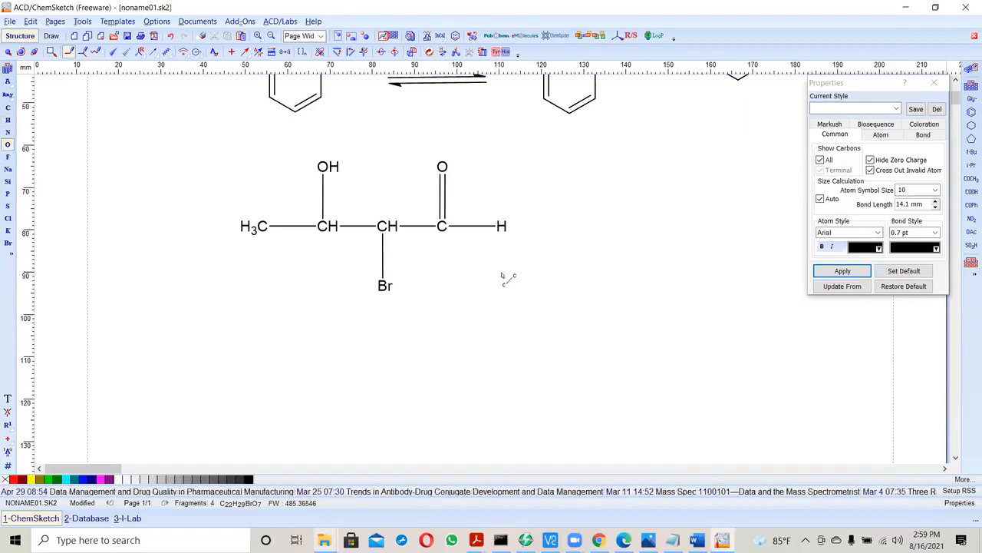
{"action": "left_click", "coordinate": [503, 227]}
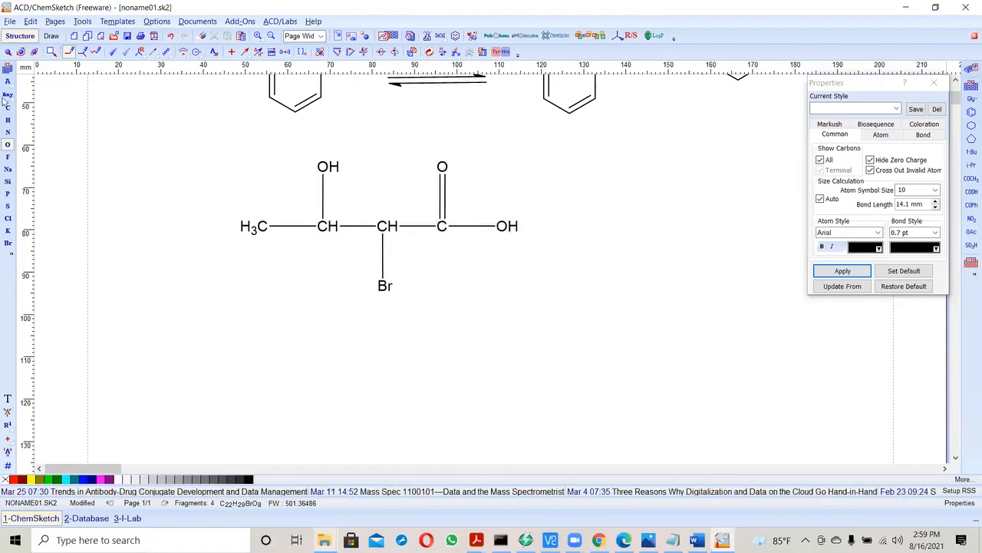
Step: Select the whole bromo-hydroxy carboxylic acid structure and generate its chemical name
{"action": "left_click", "coordinate": [8, 52]}
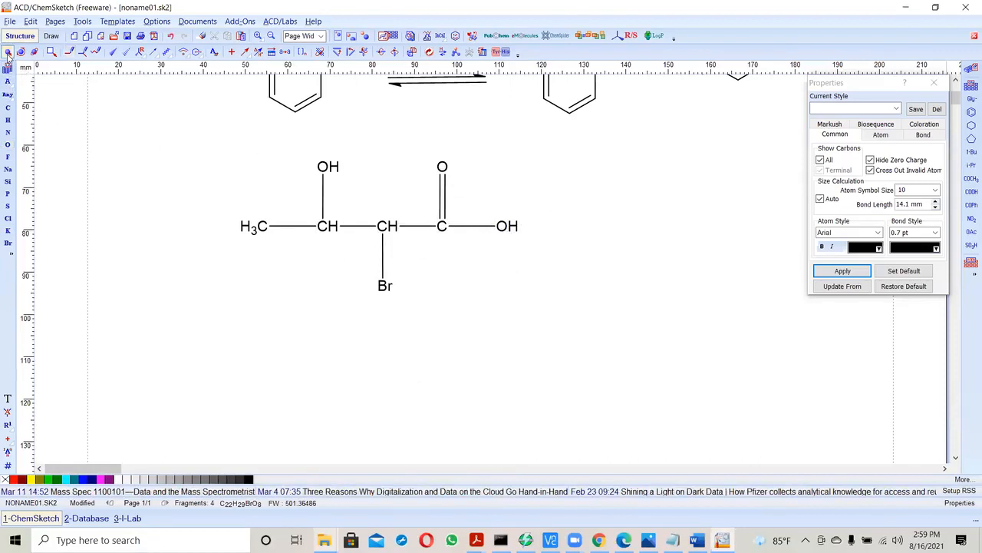
{"action": "left_click_drag", "start_coordinate": [200, 151], "coordinate": [568, 230]}
{"action": "left_click_drag", "start_coordinate": [636, 316], "coordinate": [646, 349]}
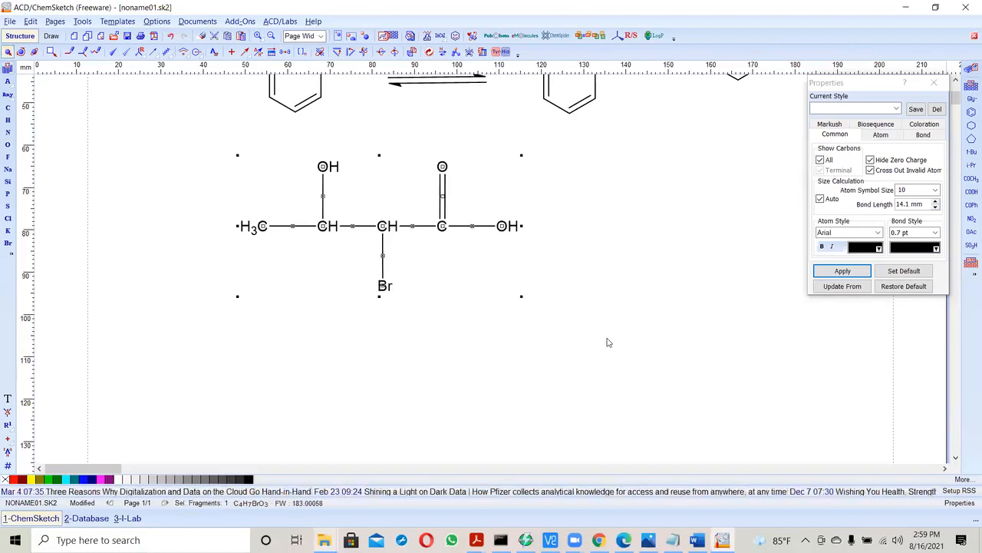
{"action": "left_click", "coordinate": [427, 37]}
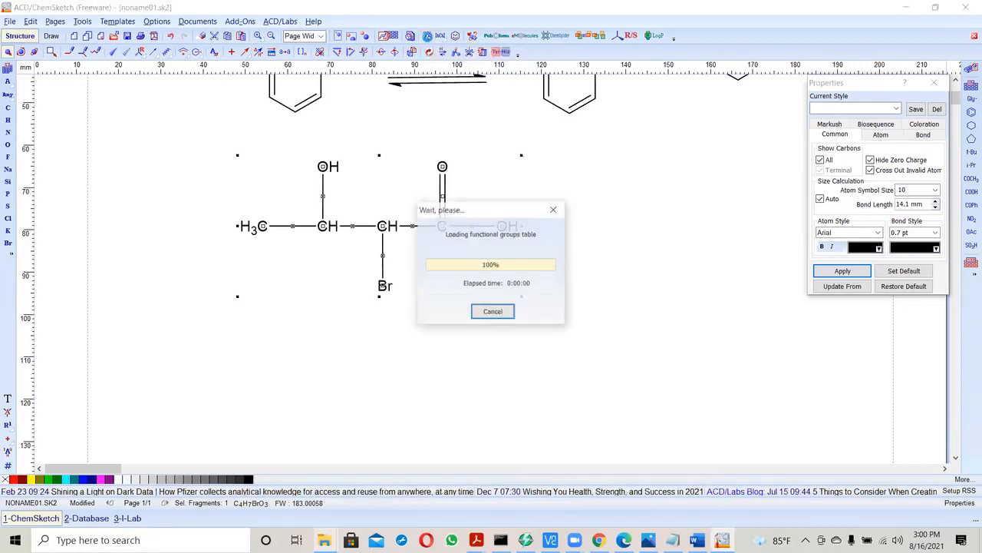
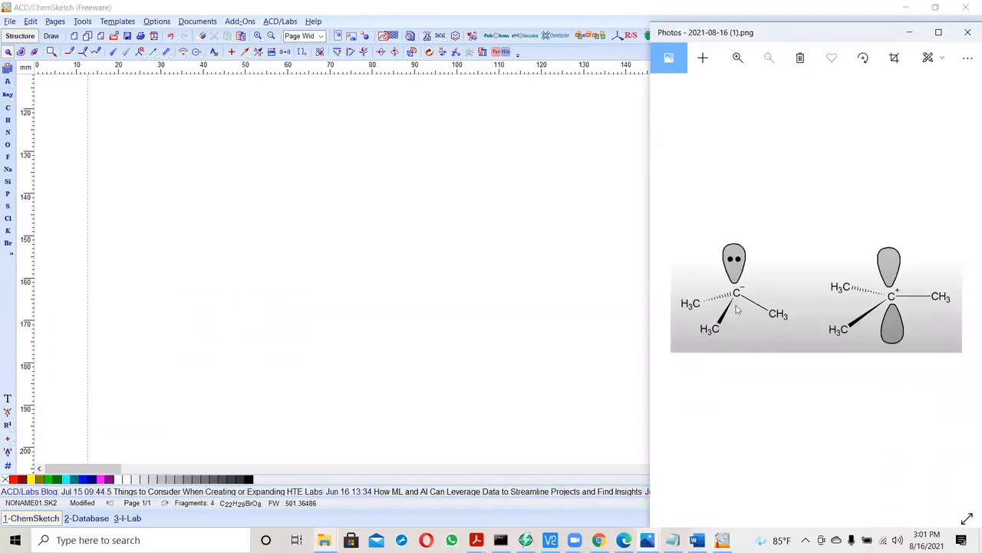
Step: Place a single carbon atom (CH4) in the blank area of the page, at about 150 mm on the vertical ruler
{"action": "left_click", "coordinate": [7, 109]}
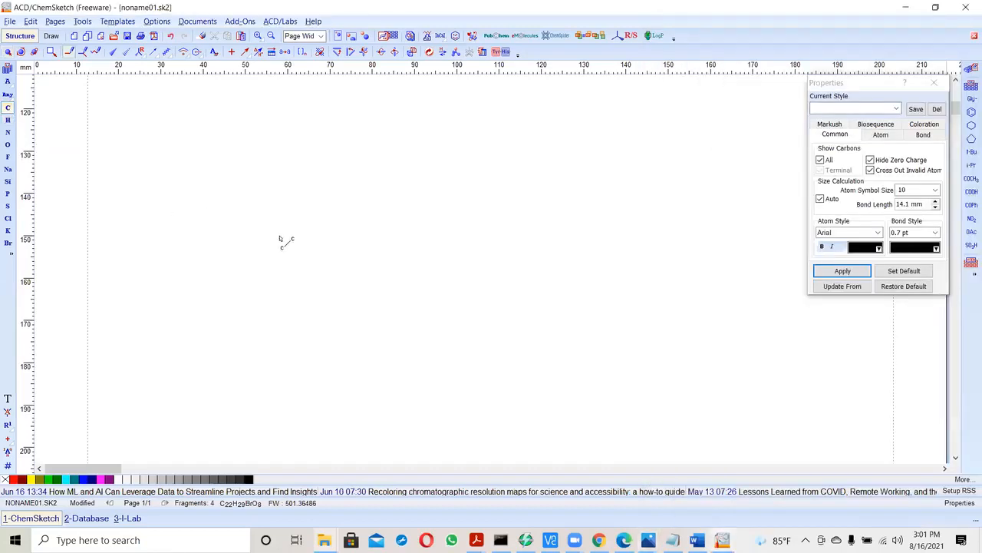
{"action": "left_click", "coordinate": [281, 236]}
Step: Close the reference image 2021-08-16.png in Photos and bring up 2021-08-16 (1).png beside the drawing
{"action": "mouse_move", "coordinate": [697, 540]}
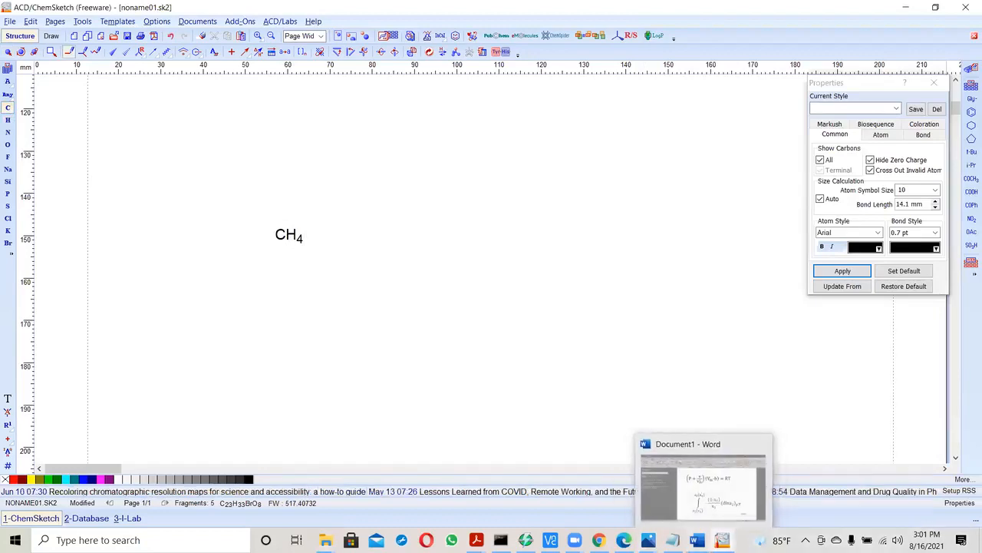
{"action": "mouse_move", "coordinate": [648, 540]}
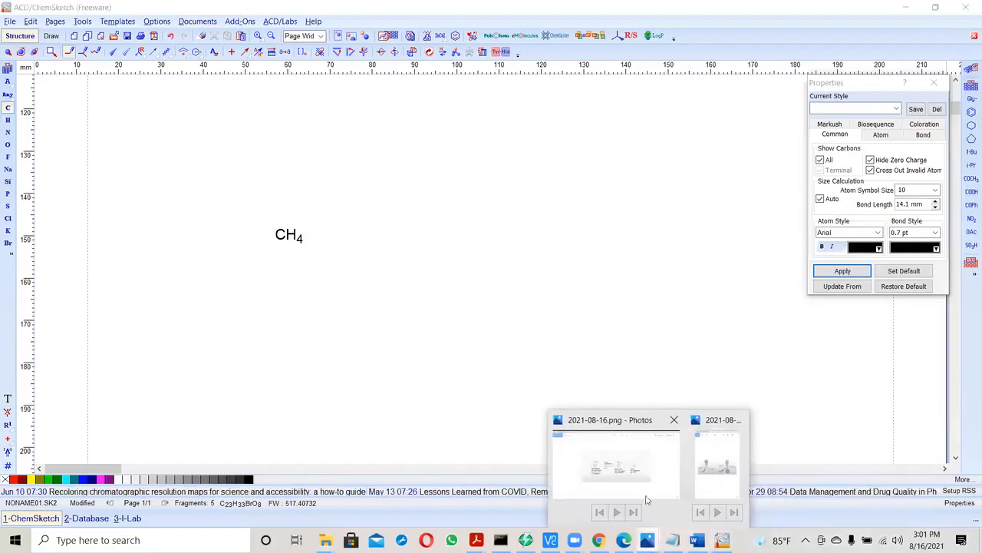
{"action": "left_click", "coordinate": [673, 420]}
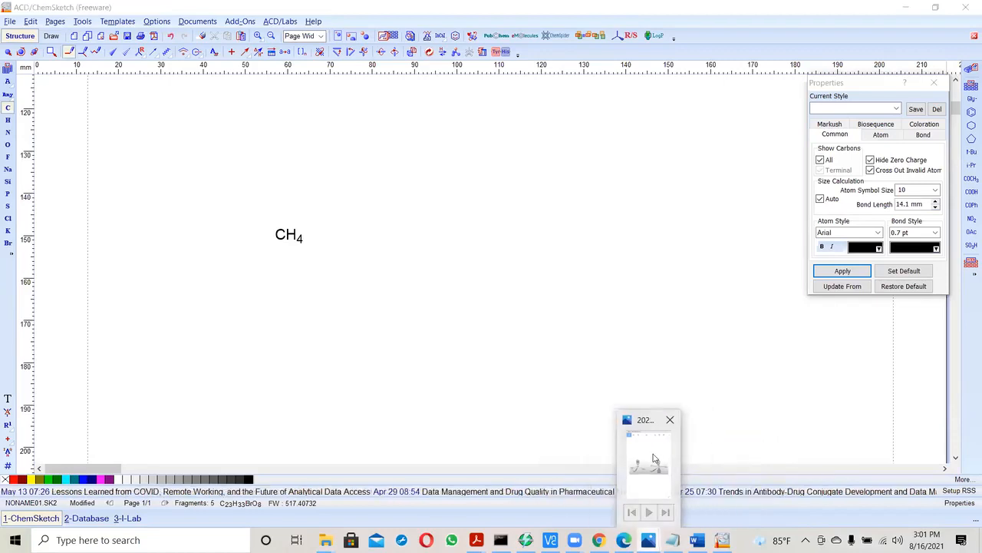
{"action": "left_click", "coordinate": [654, 458]}
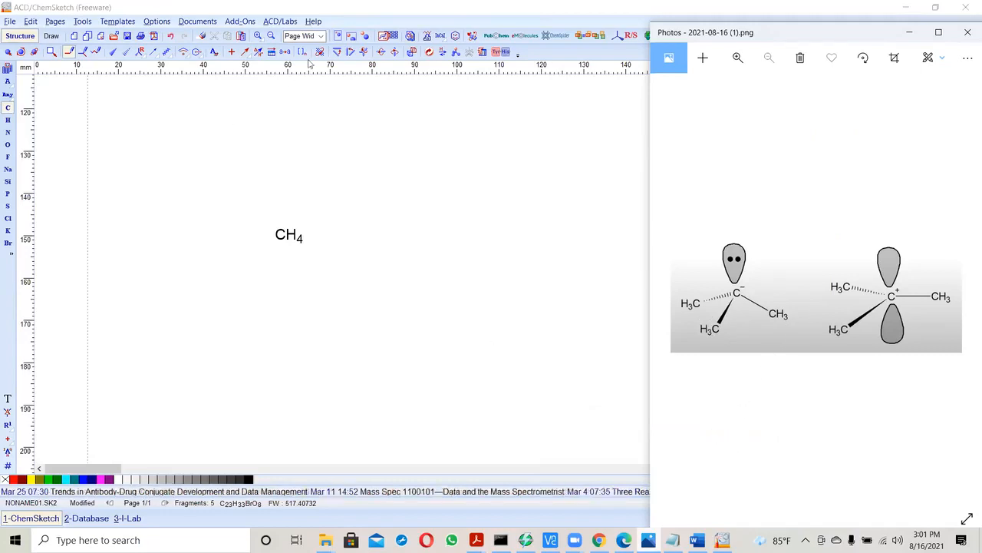
Step: Draw single bonds from the CH4 carbon to three new CH3 groups: lower left, straight down and lower right
{"action": "left_click", "coordinate": [366, 16]}
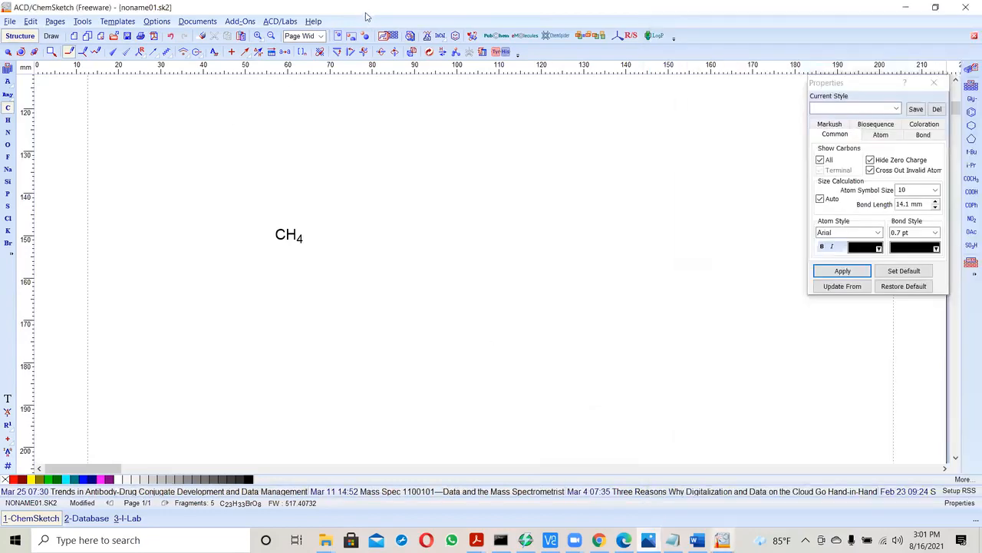
{"action": "left_click", "coordinate": [8, 109]}
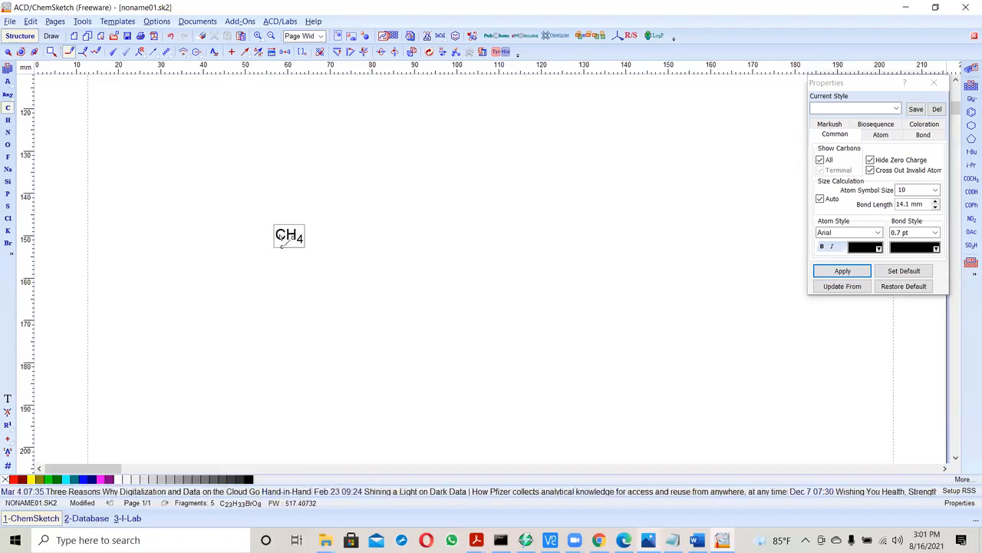
{"action": "left_click_drag", "start_coordinate": [280, 238], "coordinate": [239, 261]}
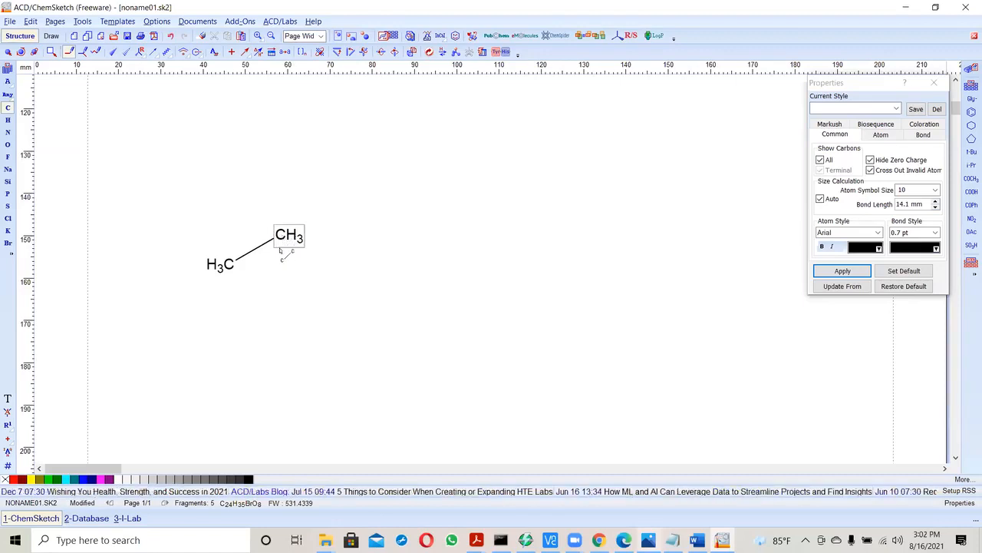
{"action": "left_click_drag", "start_coordinate": [281, 235], "coordinate": [279, 292]}
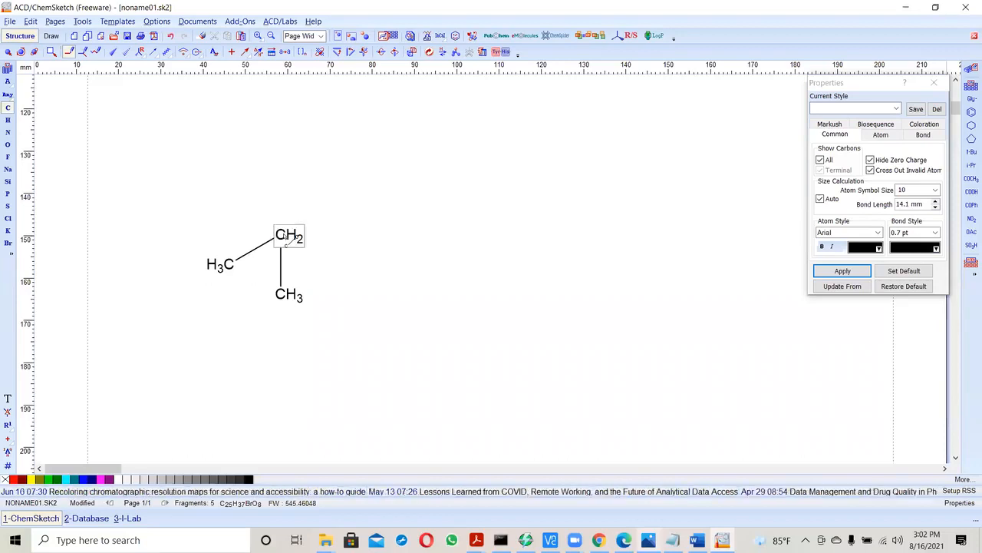
{"action": "left_click_drag", "start_coordinate": [284, 235], "coordinate": [350, 259]}
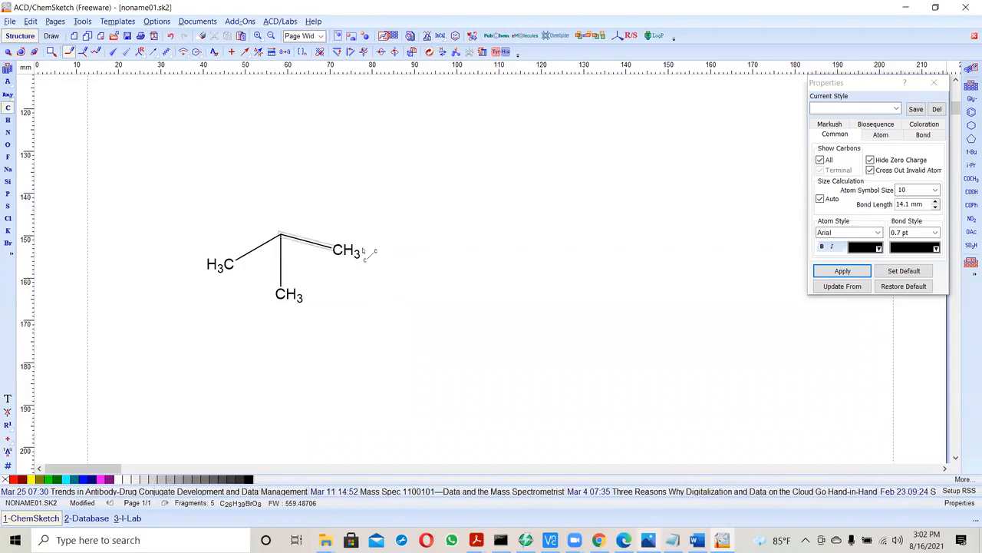
{"action": "left_click", "coordinate": [281, 235]}
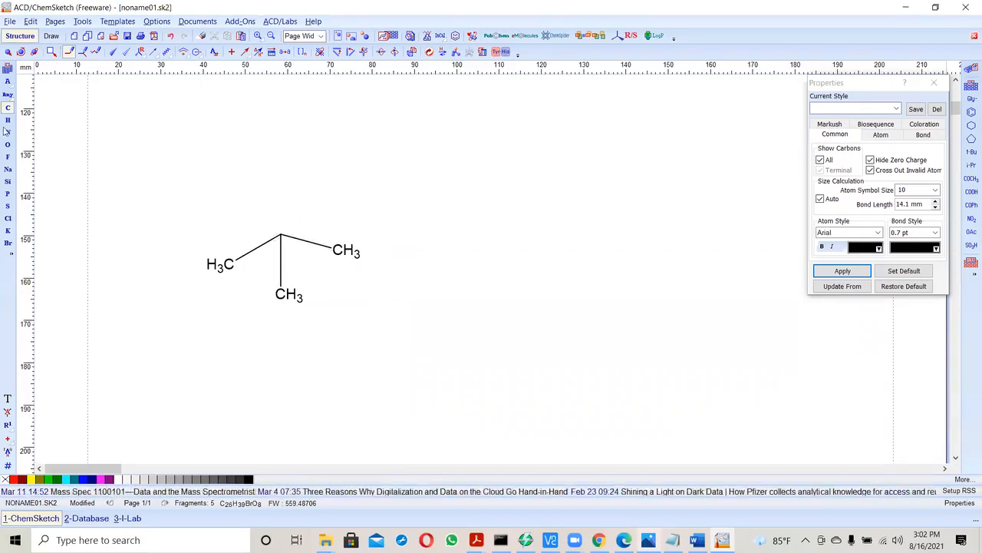
Step: Select the whole three-methyl structure and apply the Show Carbons All setting to it
{"action": "left_click", "coordinate": [8, 52]}
{"action": "left_click_drag", "start_coordinate": [481, 371], "coordinate": [167, 213]}
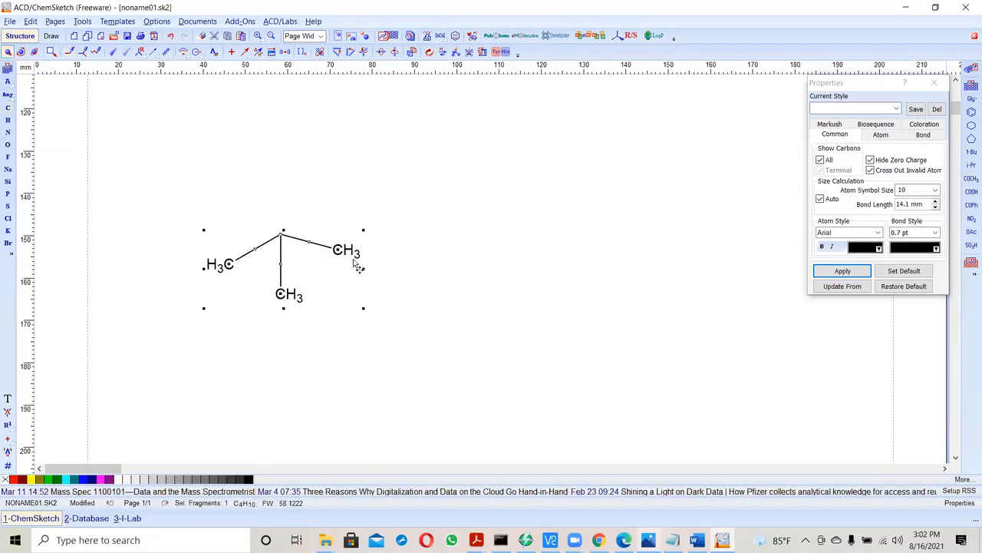
{"action": "left_click", "coordinate": [821, 274]}
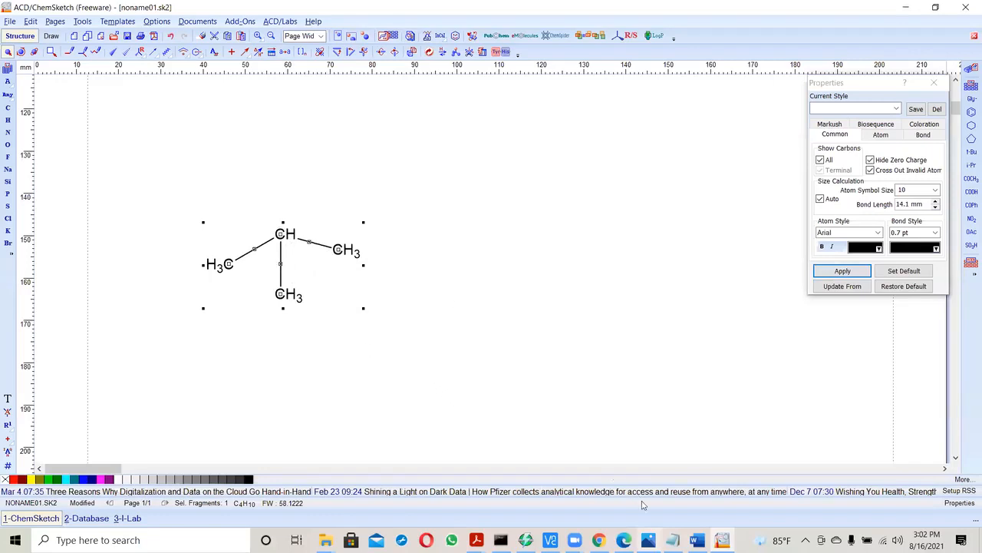
Step: Check the charge in the reference image and give the central carbon a negative charge with Decrement (-) Charge
{"action": "left_click", "coordinate": [649, 540]}
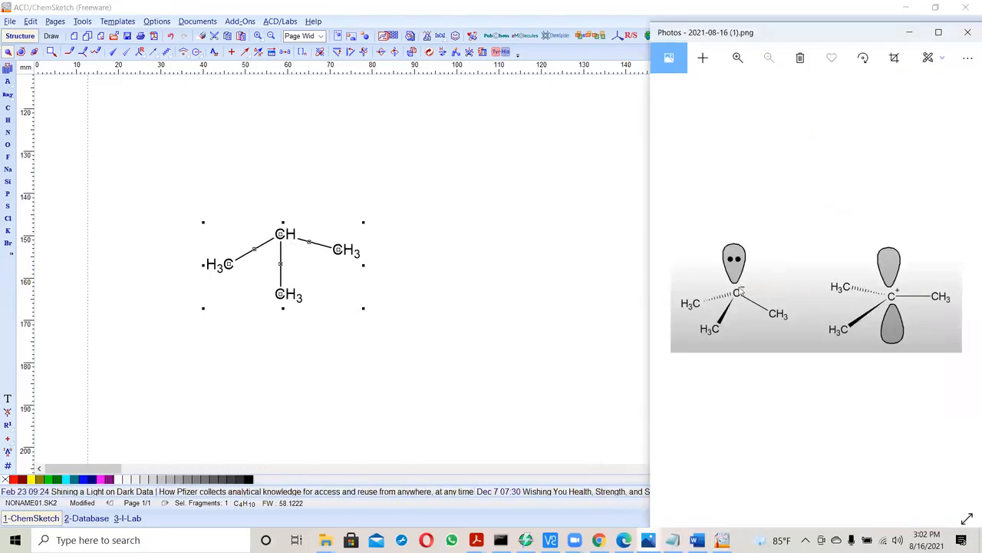
{"action": "left_click", "coordinate": [573, 11]}
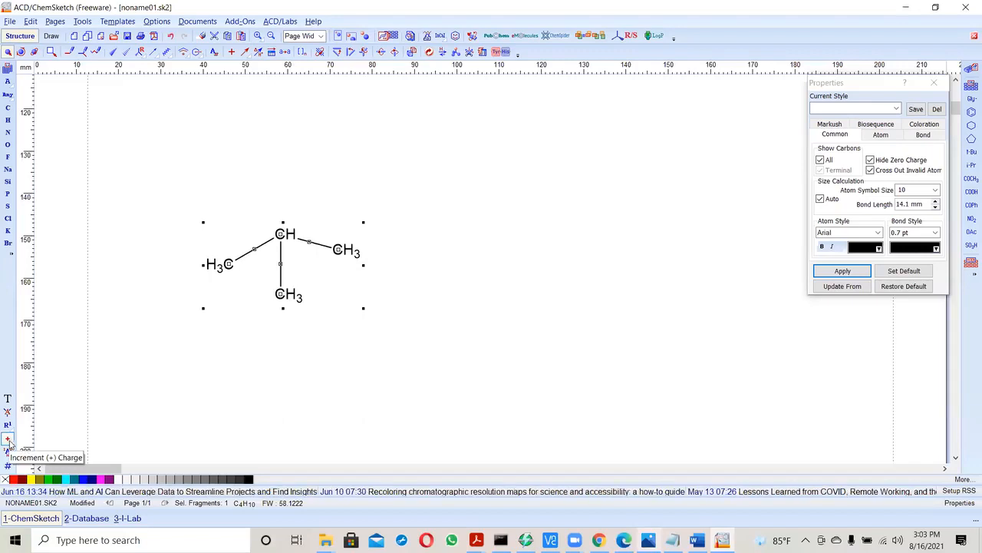
{"action": "left_click", "coordinate": [9, 442]}
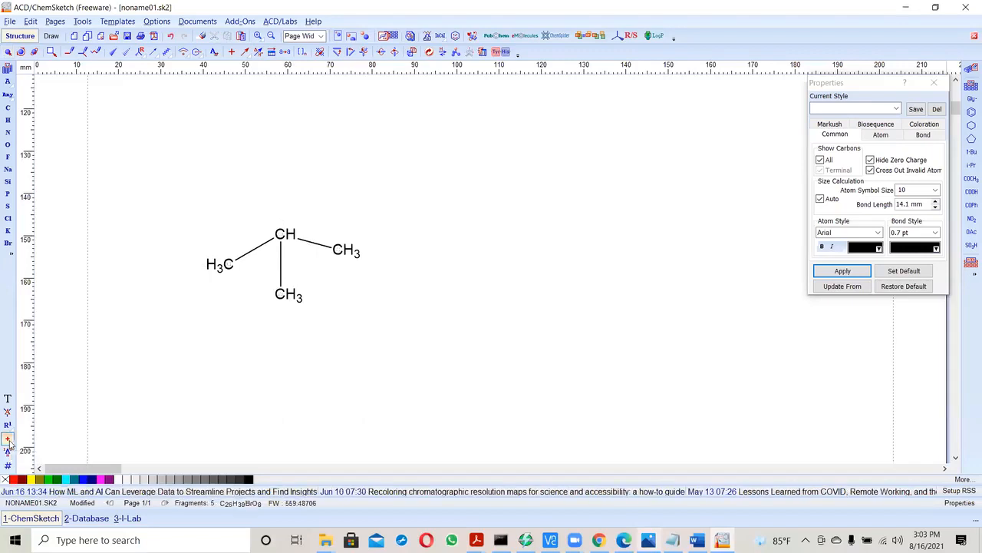
{"action": "left_click", "coordinate": [12, 443]}
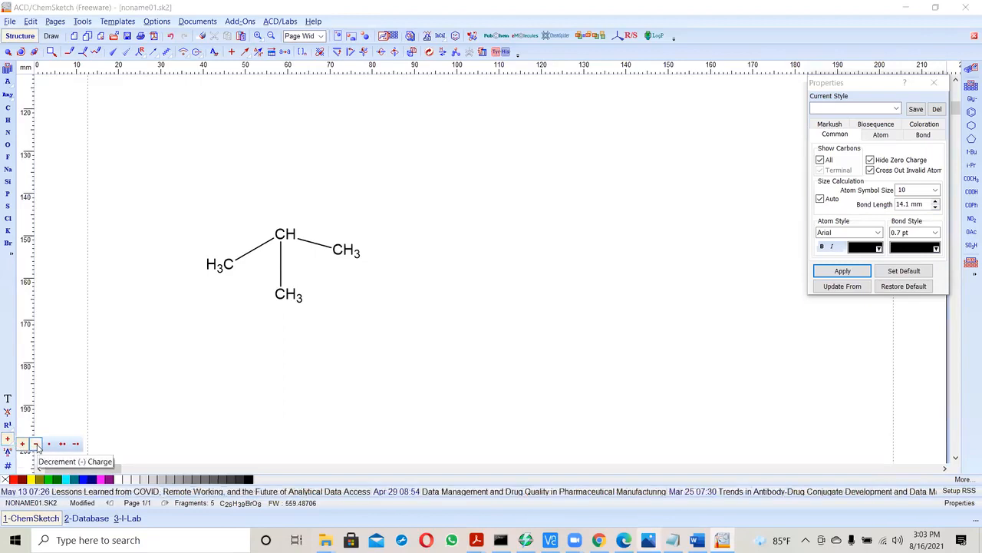
{"action": "left_click", "coordinate": [36, 444]}
{"action": "left_click", "coordinate": [11, 442]}
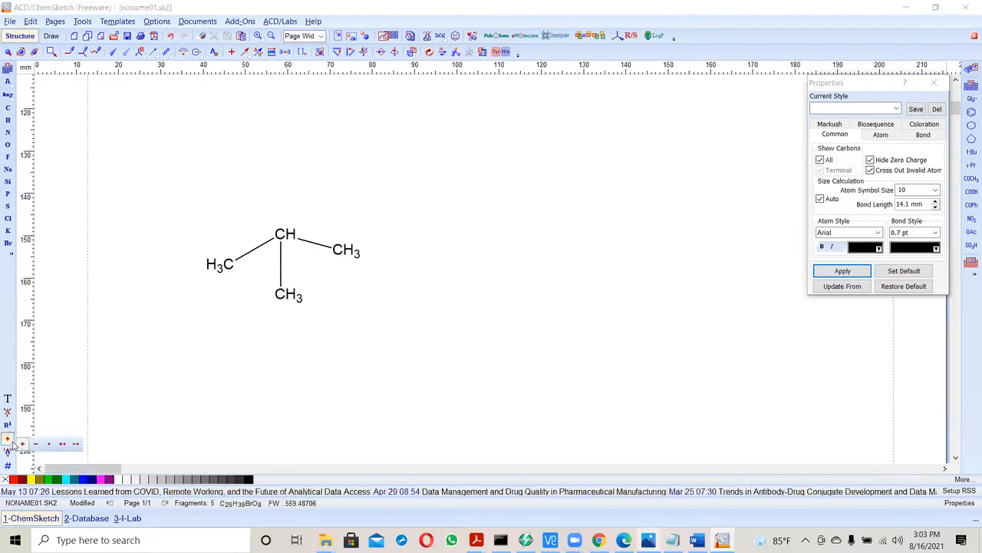
{"action": "left_click", "coordinate": [36, 444]}
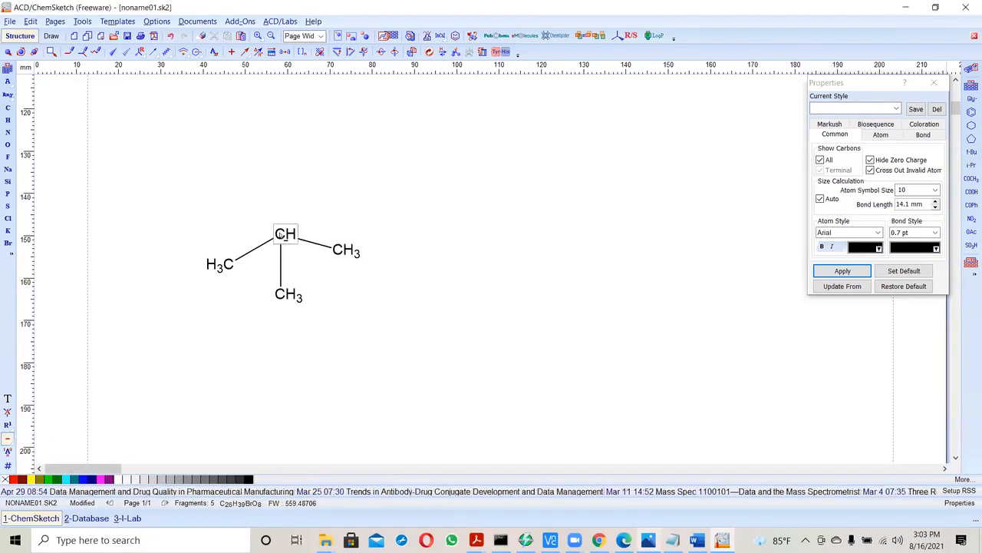
{"action": "left_click", "coordinate": [282, 235]}
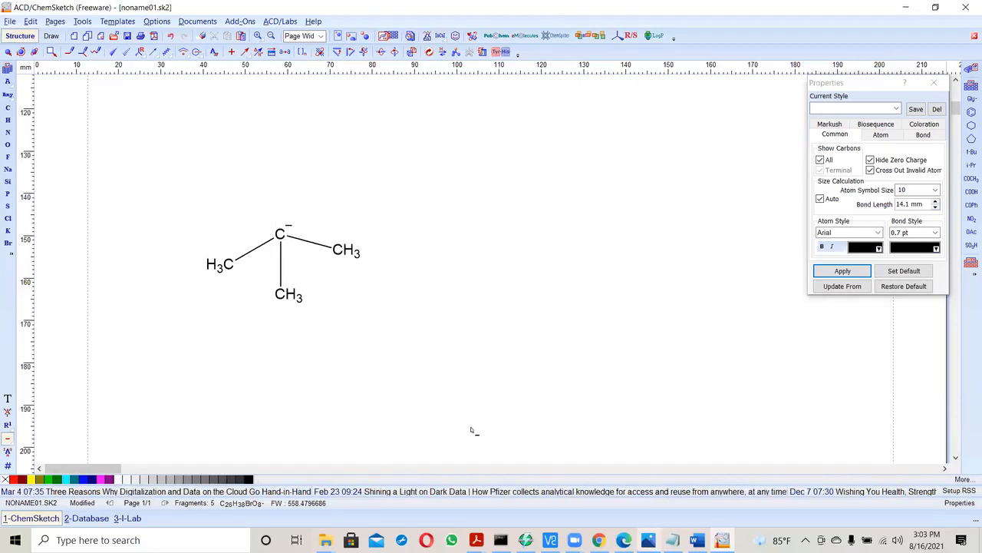
Step: Following the reference image, make the bond to the lower CH3 a solid wedge and the bond to the left H3C a hashed wedge
{"action": "left_click", "coordinate": [672, 540]}
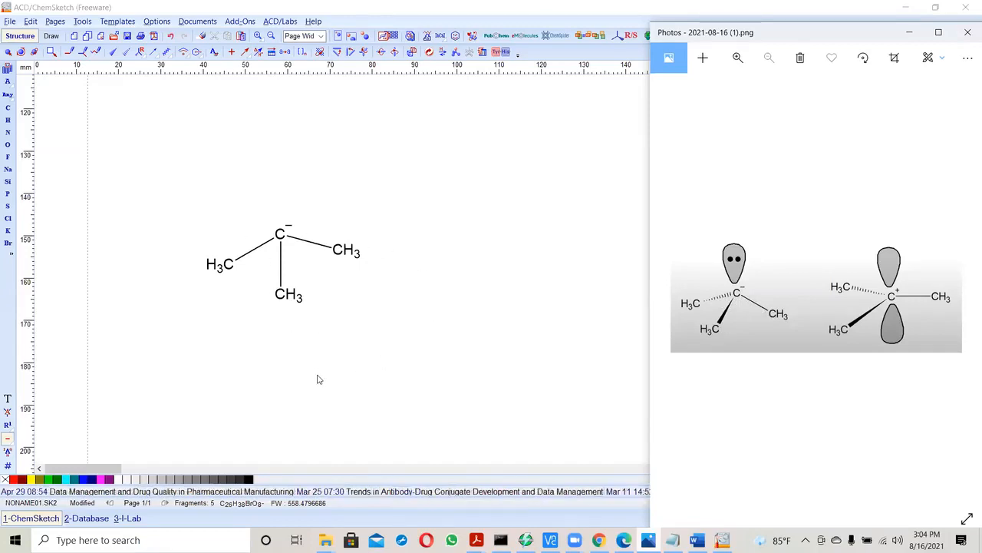
{"action": "left_click", "coordinate": [445, 13]}
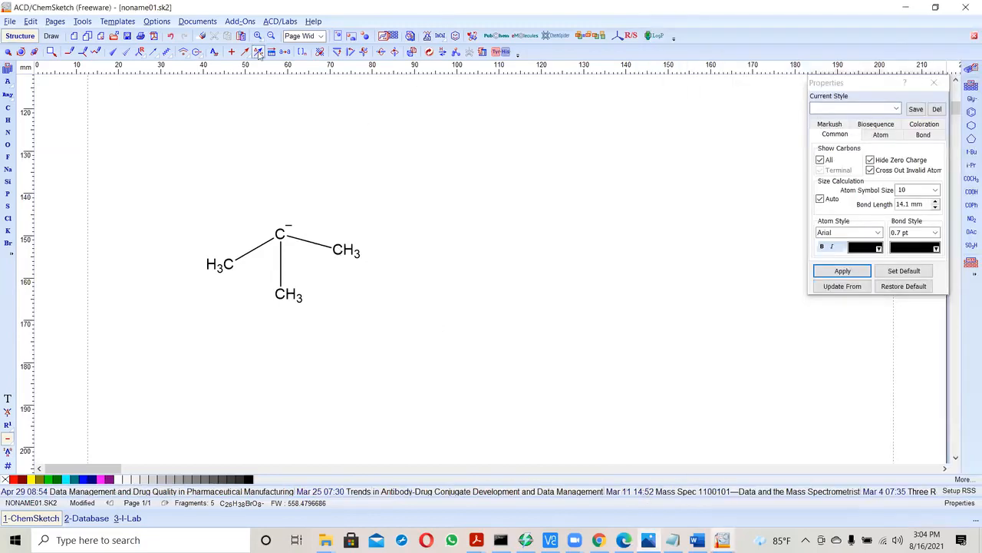
{"action": "left_click", "coordinate": [113, 52]}
{"action": "left_click", "coordinate": [282, 267]}
{"action": "left_click", "coordinate": [281, 262]}
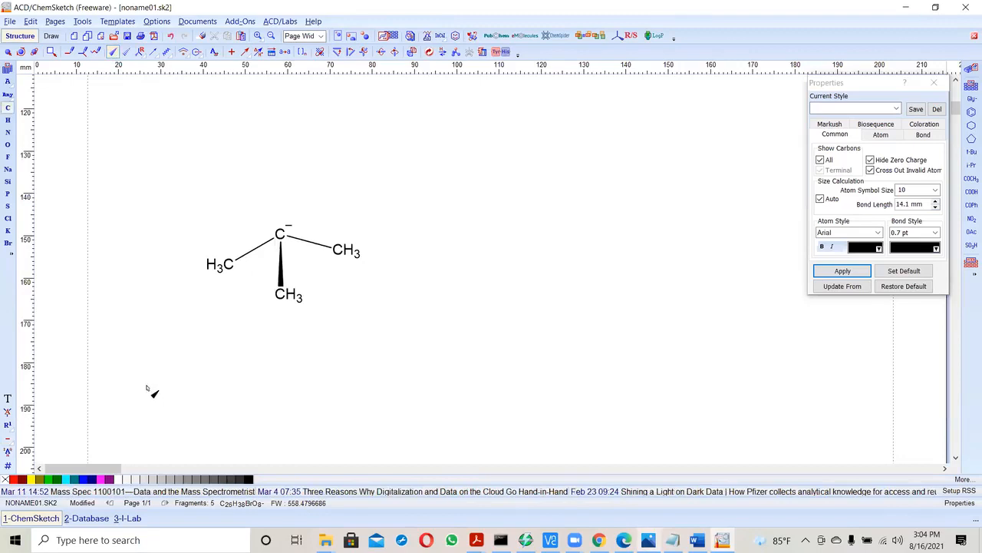
{"action": "left_click", "coordinate": [126, 52]}
{"action": "left_click", "coordinate": [256, 250]}
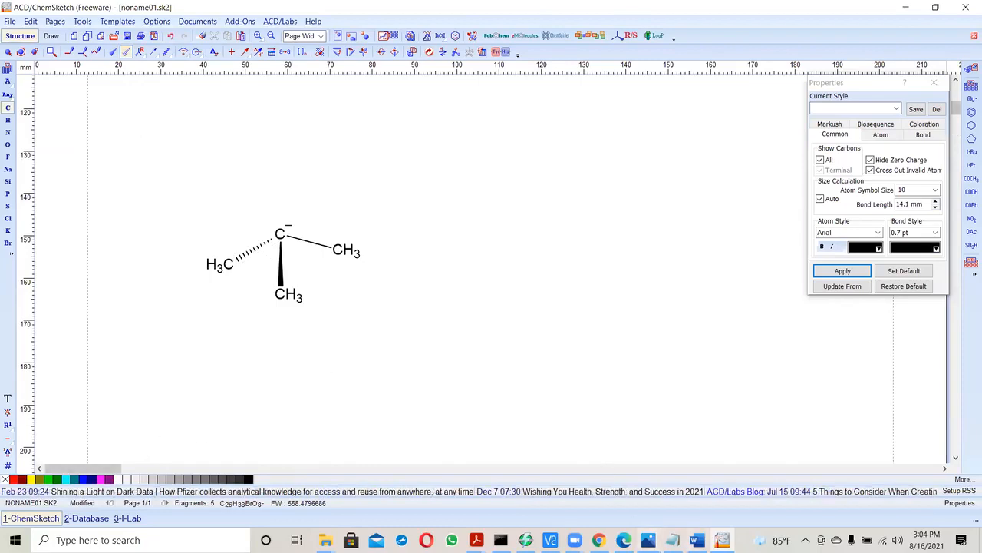
Step: Compare the carbanion with the reference image's orbital lobe and move the Properties window farther down the page
{"action": "left_click", "coordinate": [648, 541]}
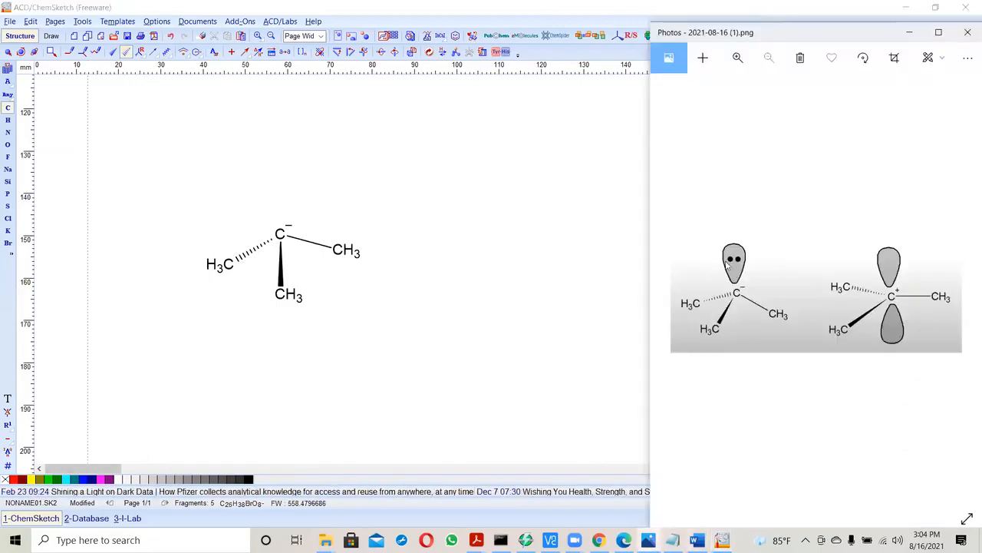
{"action": "left_click", "coordinate": [596, 8]}
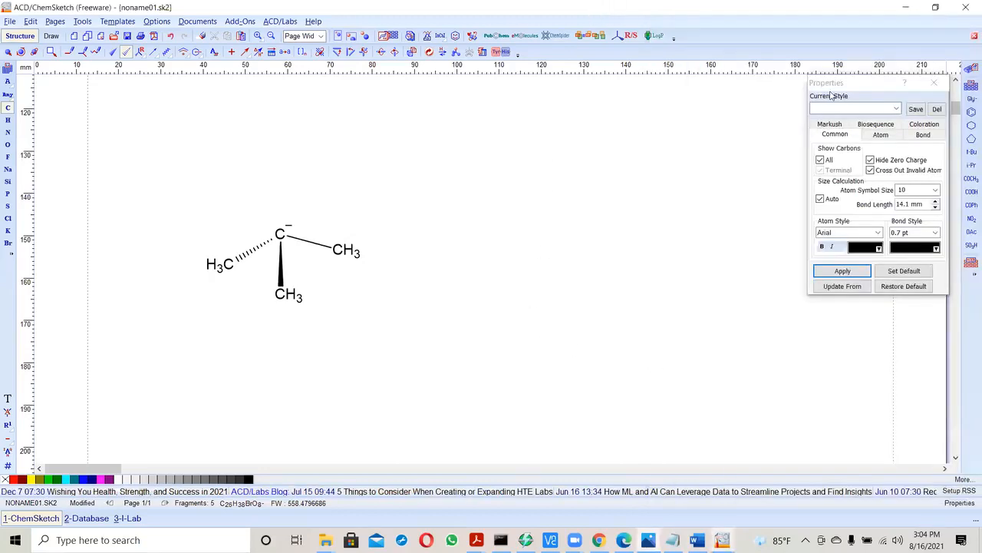
{"action": "left_click", "coordinate": [859, 87]}
{"action": "left_click_drag", "start_coordinate": [859, 87], "coordinate": [848, 158]}
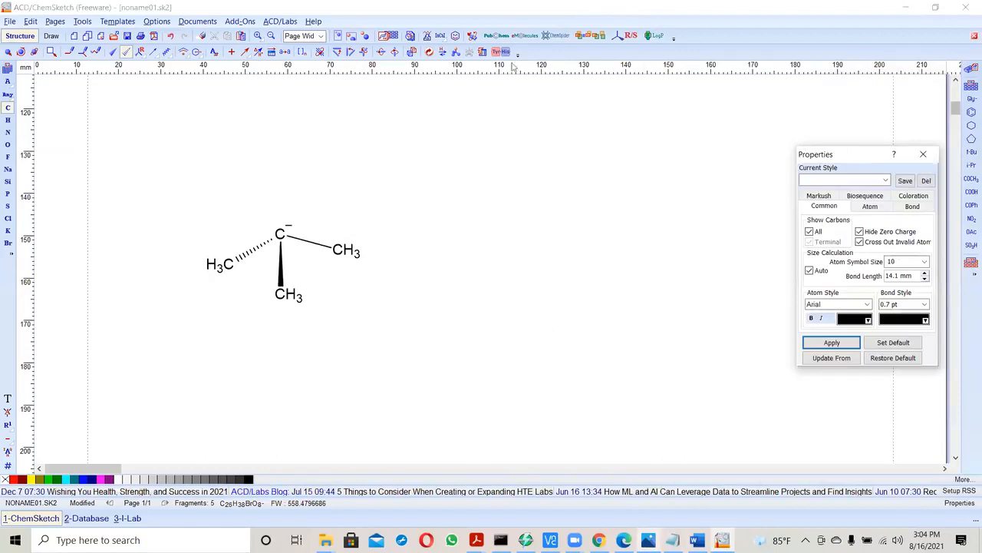
Step: Open the Template Window, show the Amino Acids templates and reposition the window over the page
{"action": "left_click", "coordinate": [390, 37]}
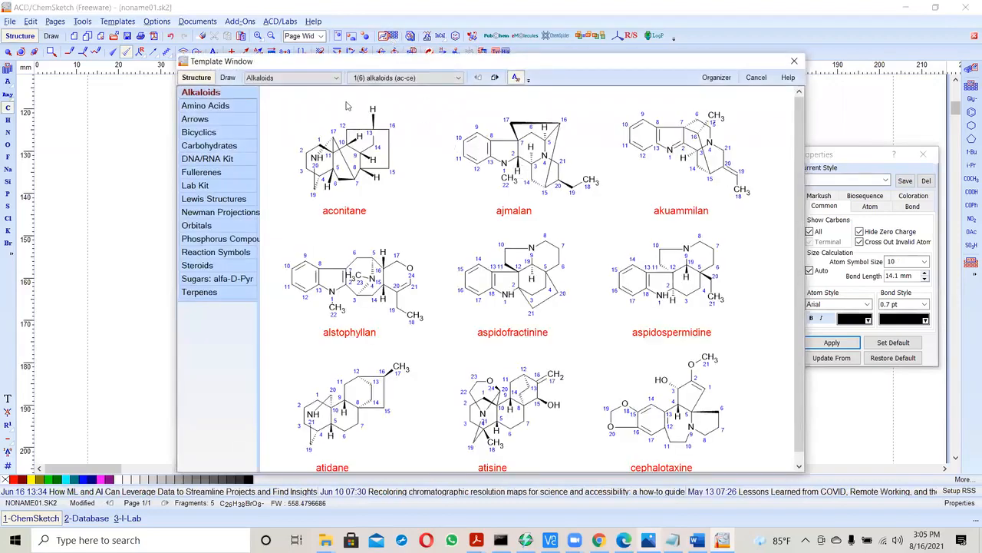
{"action": "left_click", "coordinate": [215, 109]}
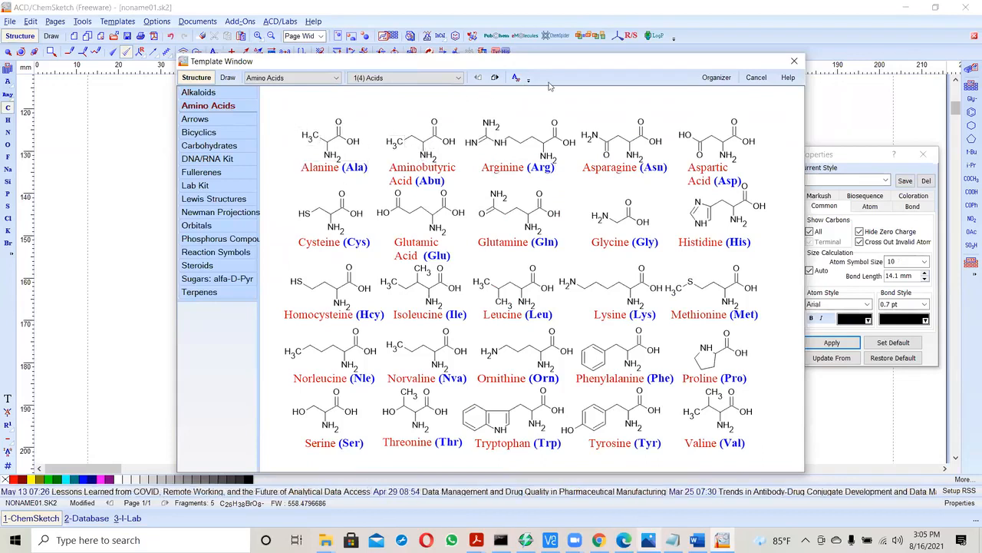
{"action": "left_click_drag", "start_coordinate": [569, 69], "coordinate": [735, 220]}
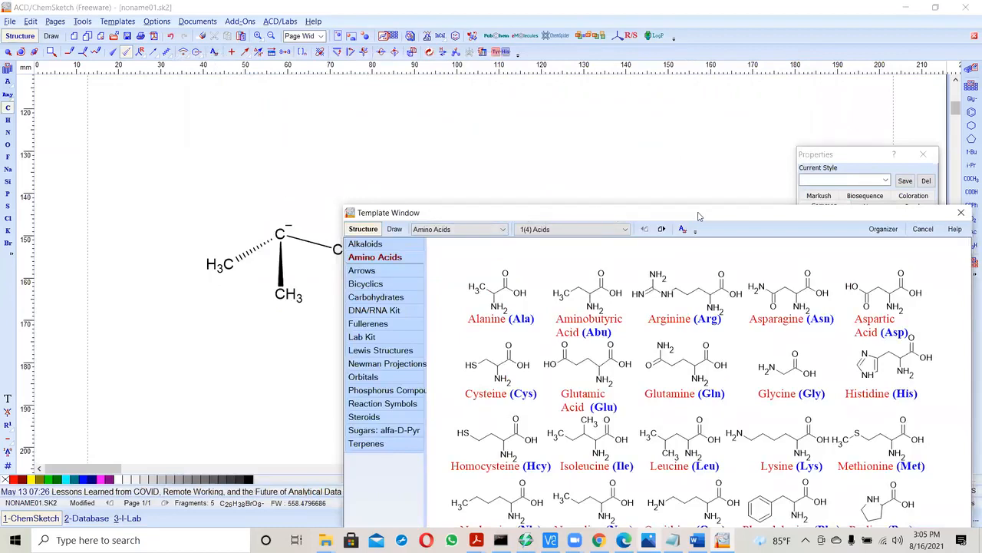
{"action": "left_click_drag", "start_coordinate": [696, 214], "coordinate": [574, 111]}
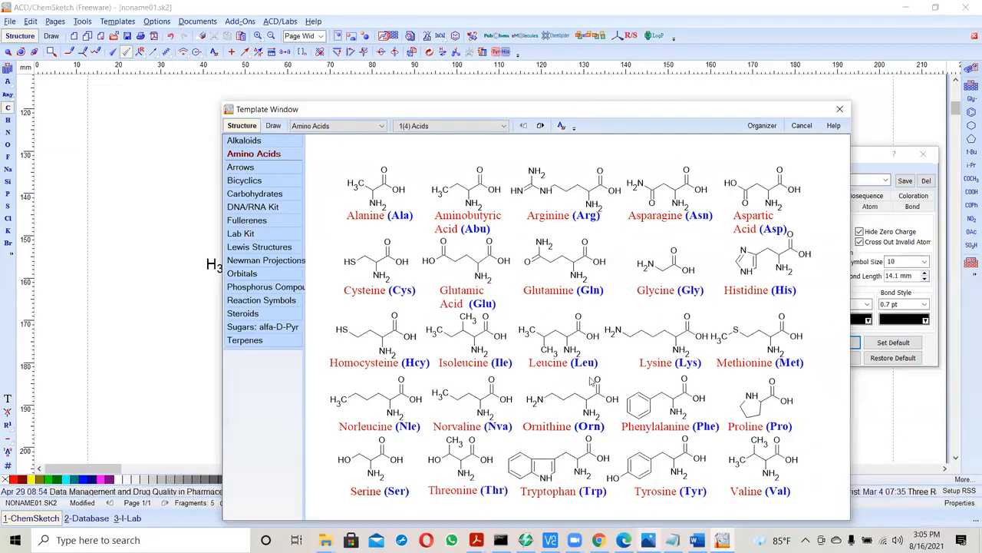
Step: Browse the L-Acids, Radicals and L-Radicals pages of the Amino Acids templates
{"action": "left_click", "coordinate": [504, 126]}
{"action": "left_click", "coordinate": [475, 143]}
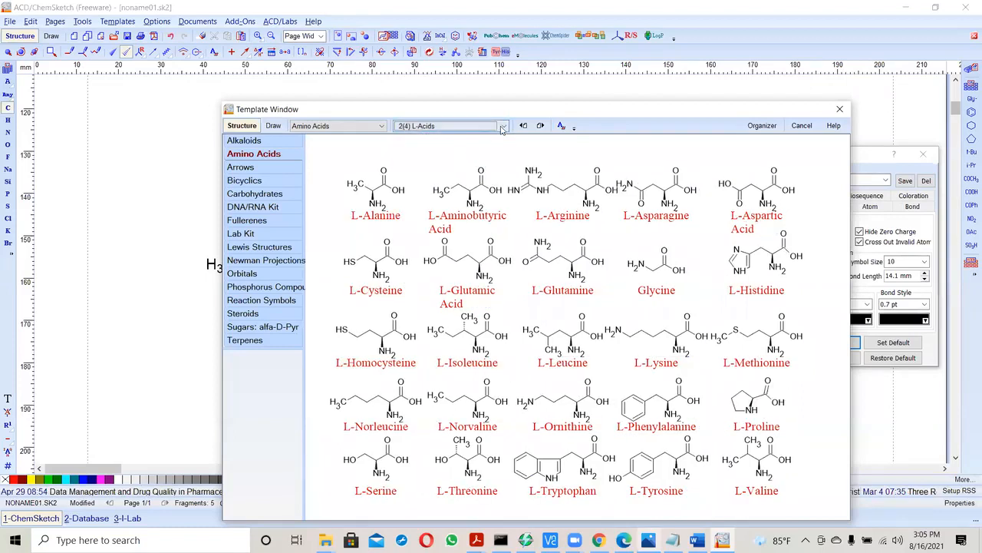
{"action": "left_click", "coordinate": [503, 127]}
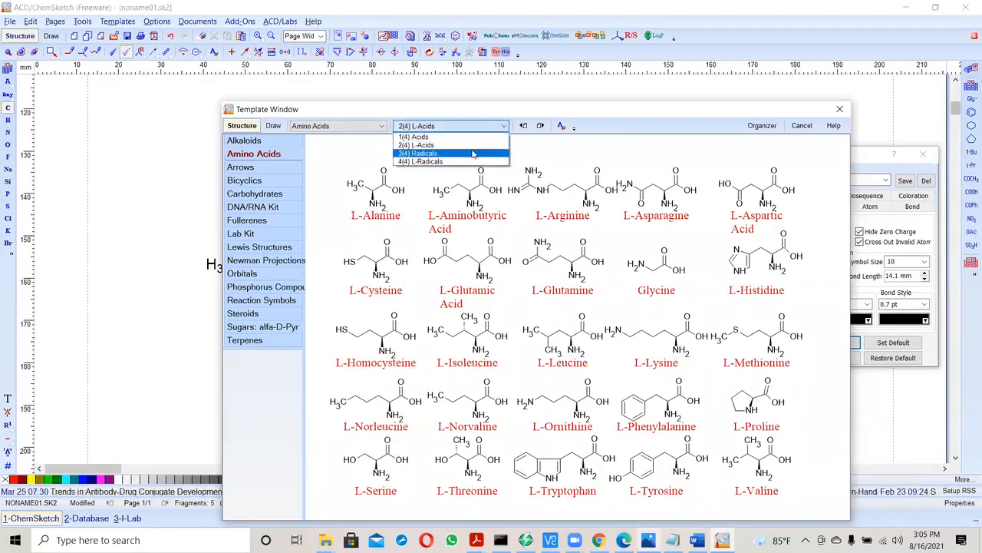
{"action": "left_click", "coordinate": [485, 152]}
{"action": "left_click", "coordinate": [503, 126]}
{"action": "left_click", "coordinate": [467, 160]}
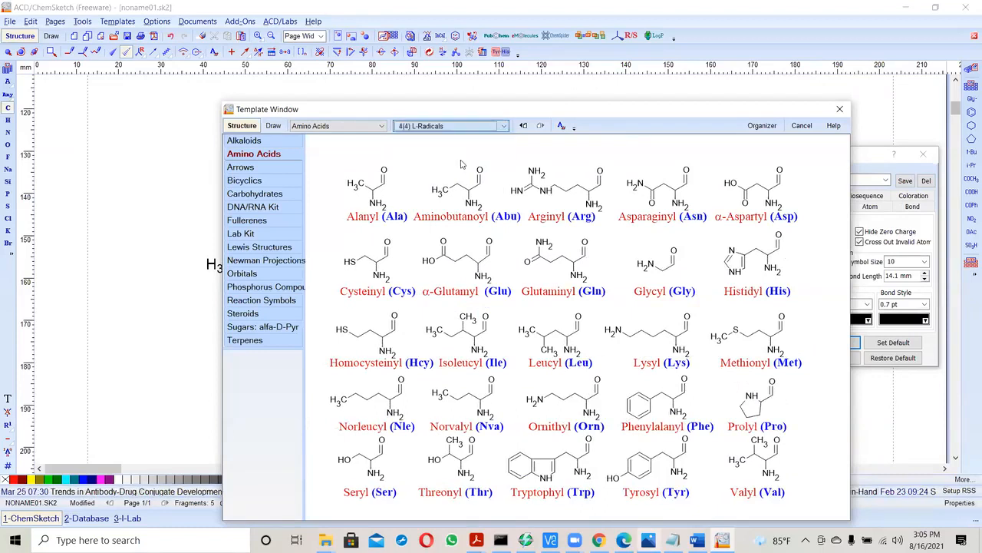
Step: Look through the Anions and Aromatics templates and bring up the Orbitals template set
{"action": "left_click", "coordinate": [381, 126]}
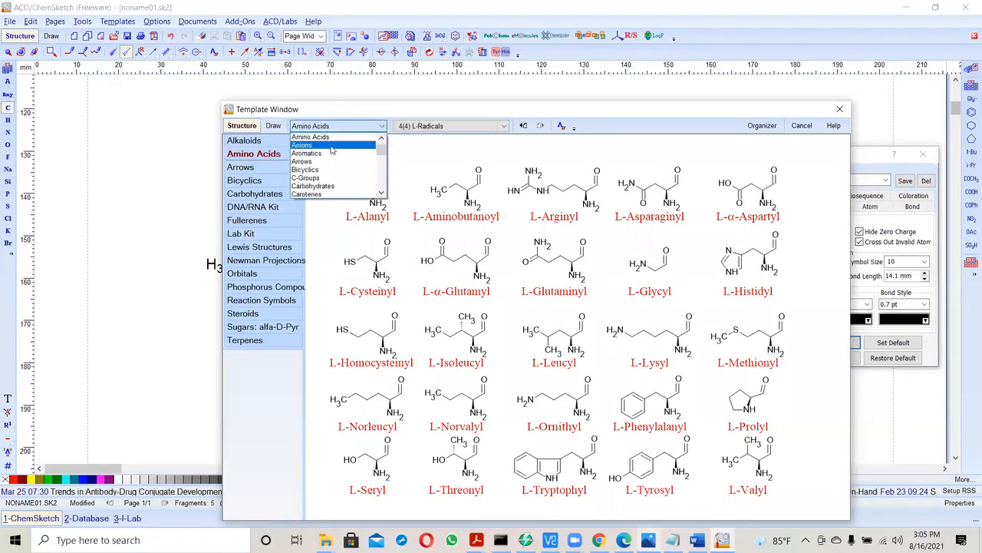
{"action": "left_click", "coordinate": [330, 145]}
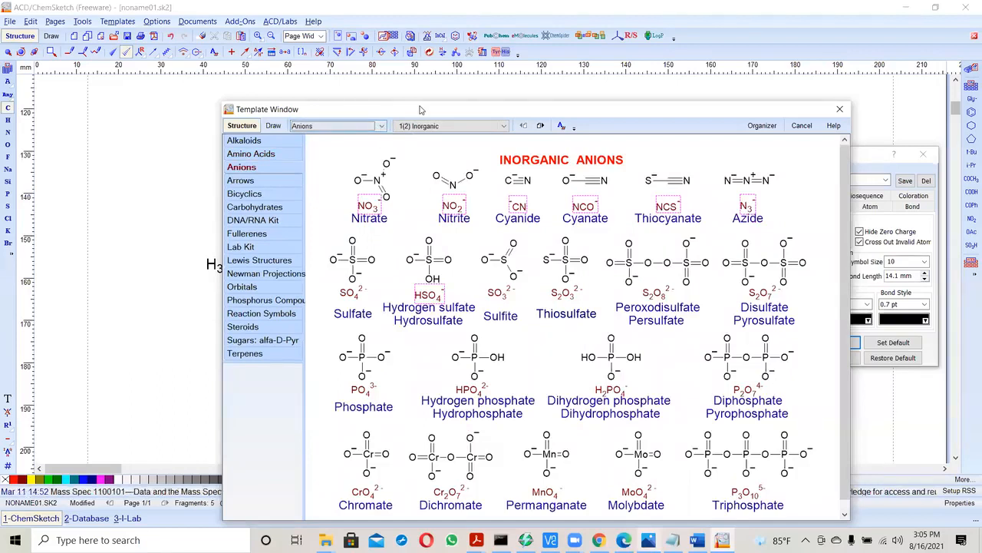
{"action": "left_click_drag", "start_coordinate": [453, 76], "coordinate": [454, 76]}
{"action": "left_click", "coordinate": [384, 92]}
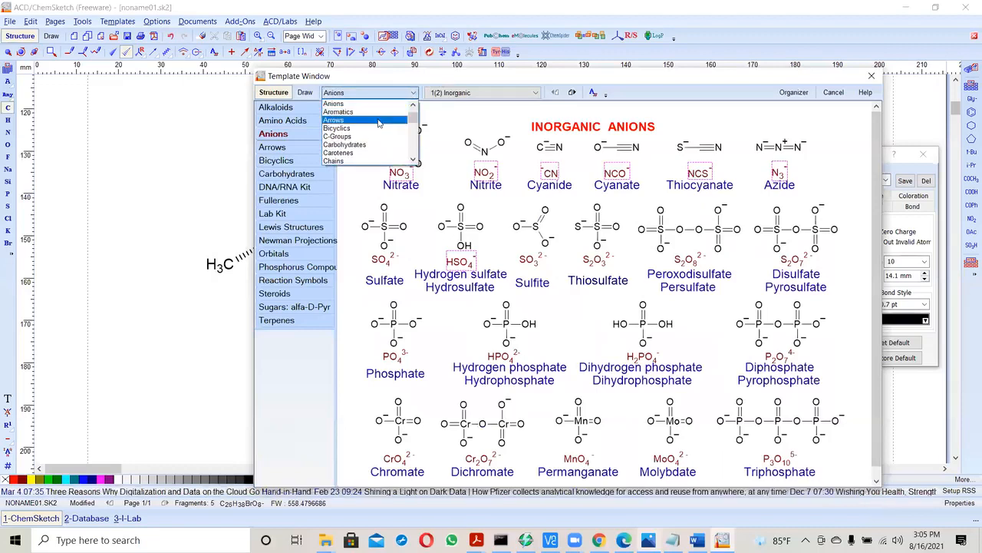
{"action": "left_click", "coordinate": [377, 112]}
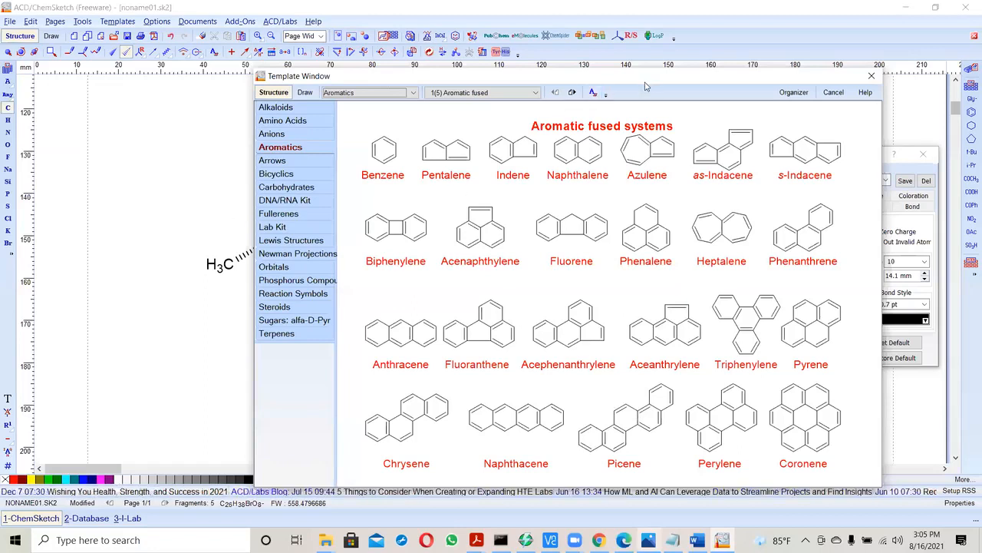
{"action": "left_click_drag", "start_coordinate": [653, 82], "coordinate": [650, 90]}
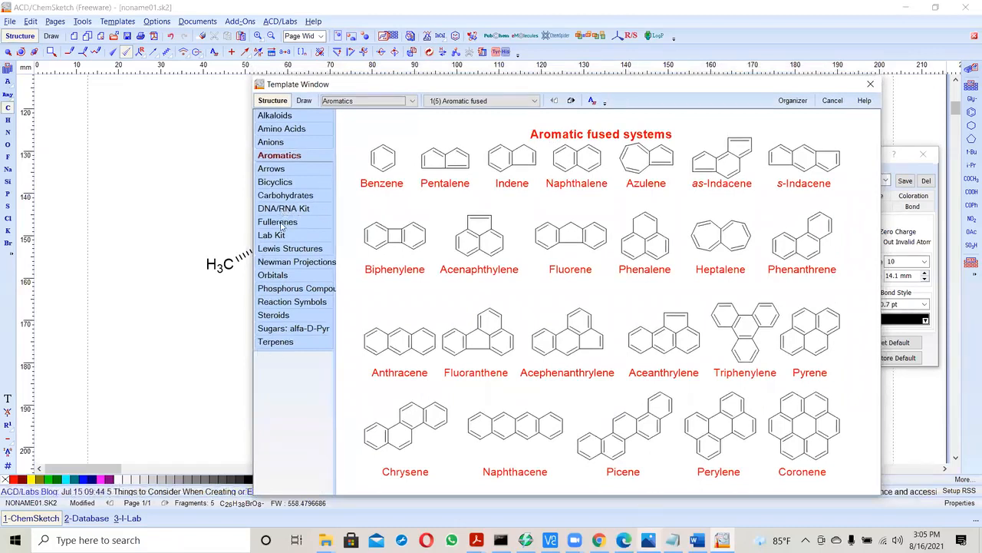
{"action": "left_click", "coordinate": [274, 275]}
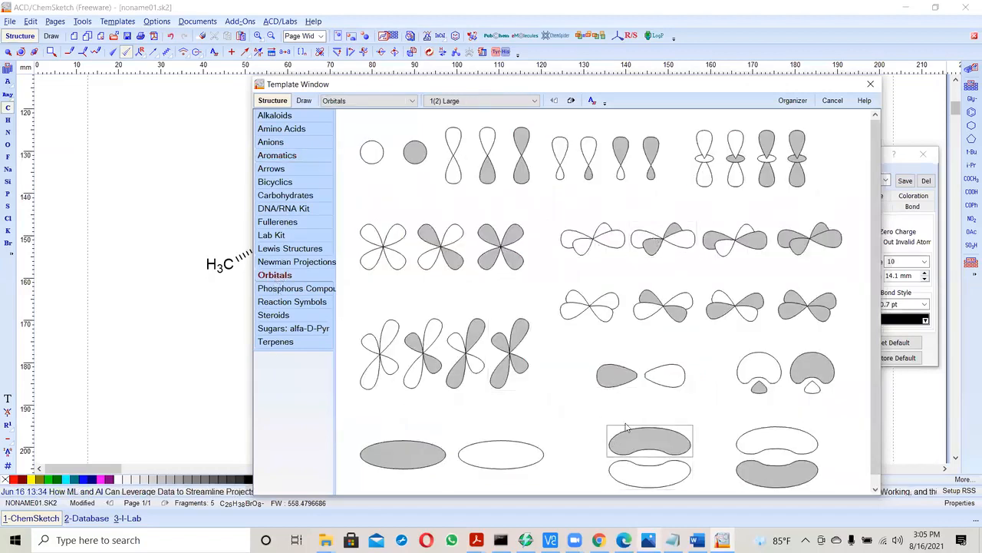
Step: Take the shaded teardrop lobe from the Orbitals templates and bring it onto the page near the carbanion
{"action": "left_click", "coordinate": [617, 379]}
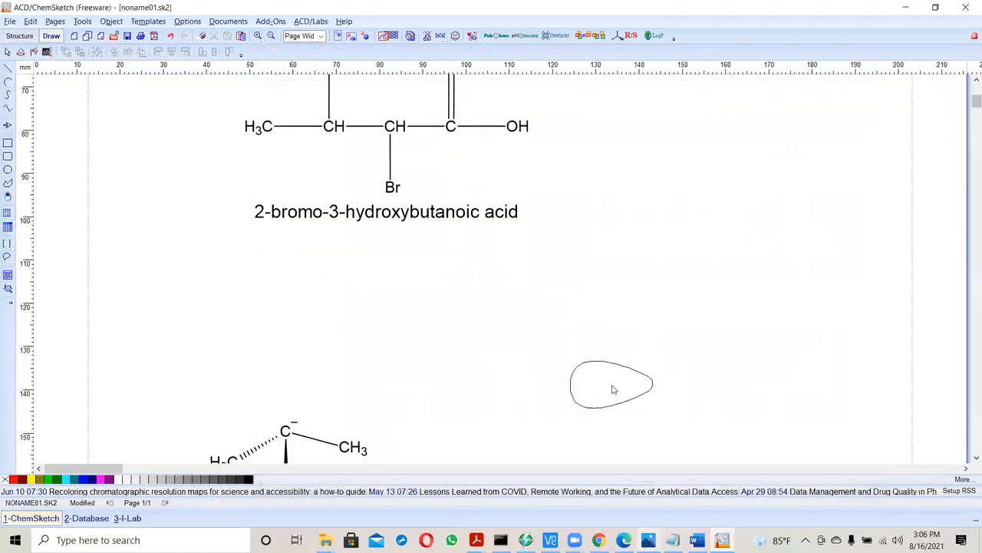
{"action": "scroll", "coordinate": [509, 334], "scroll_direction": "down", "scroll_amount": 1}
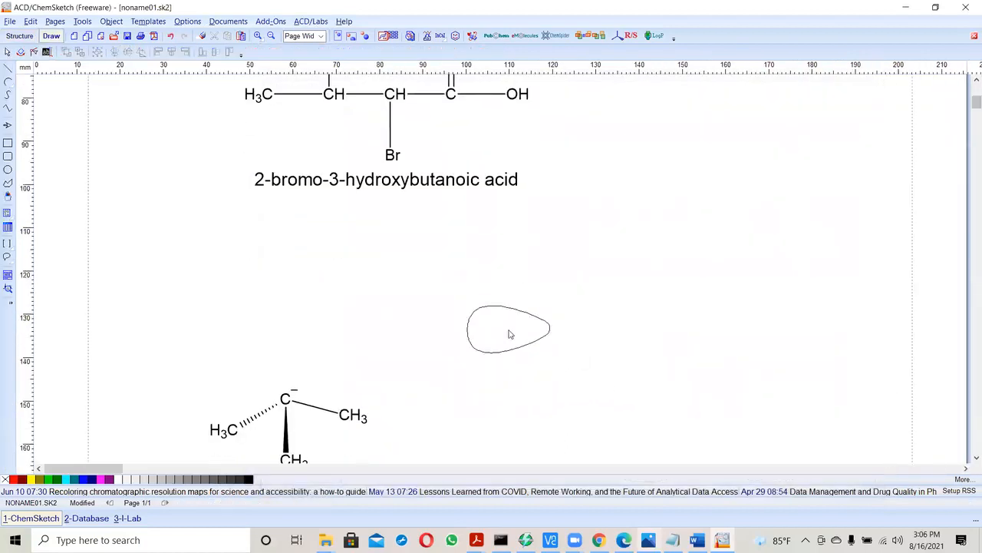
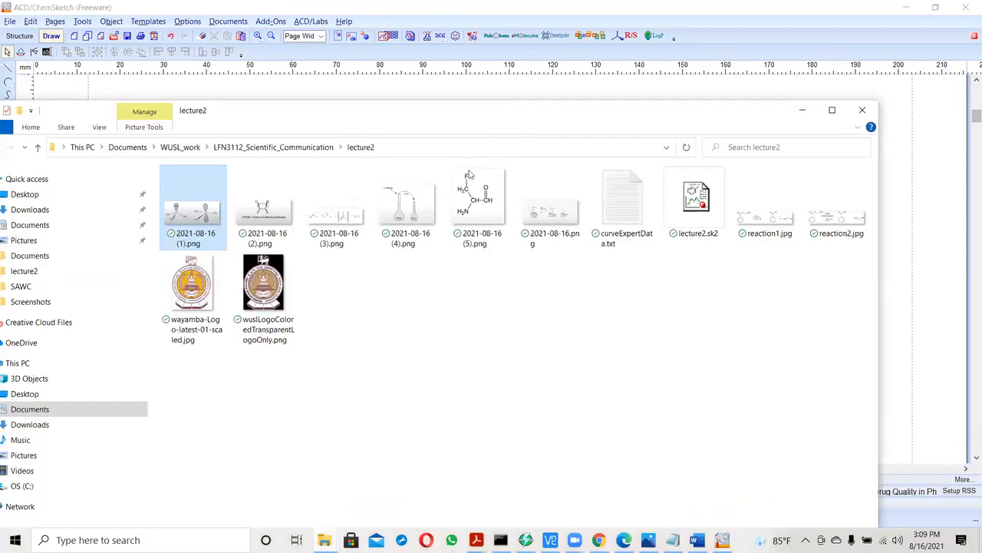
Step: Open the reference image 2021-08-16 (3).png from the lecture2 folder, close the earlier reference image and return to ChemSketch
{"action": "left_click", "coordinate": [334, 223]}
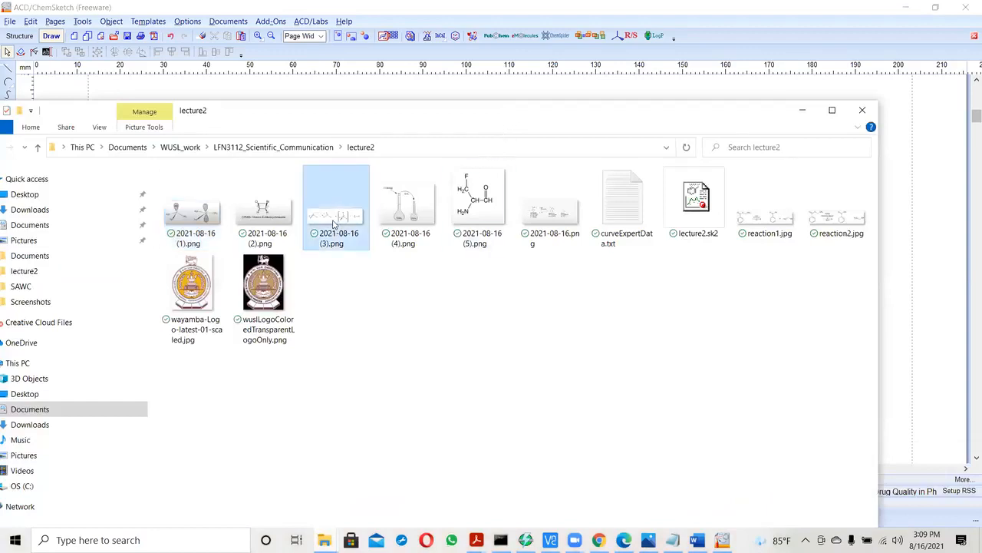
{"action": "double_click", "coordinate": [334, 222]}
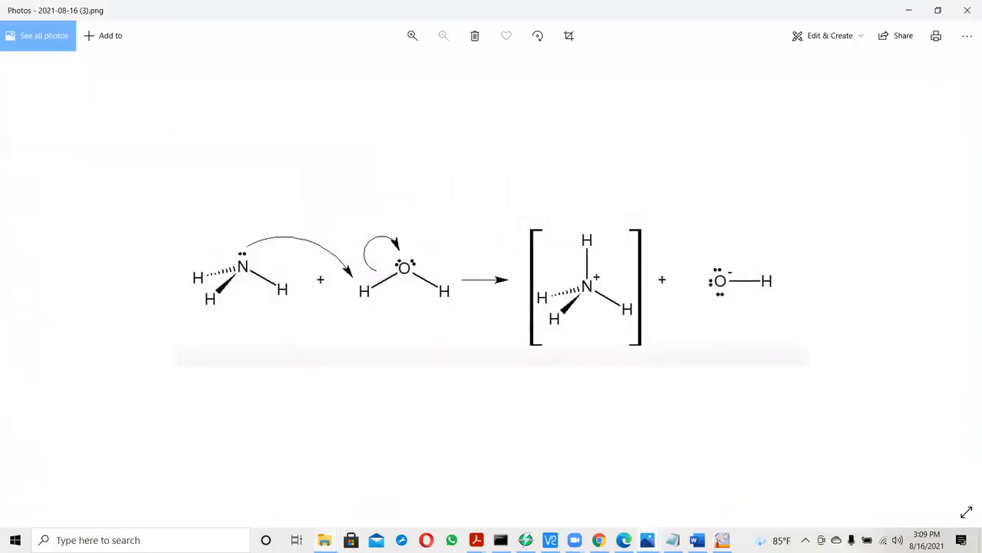
{"action": "mouse_move", "coordinate": [648, 540]}
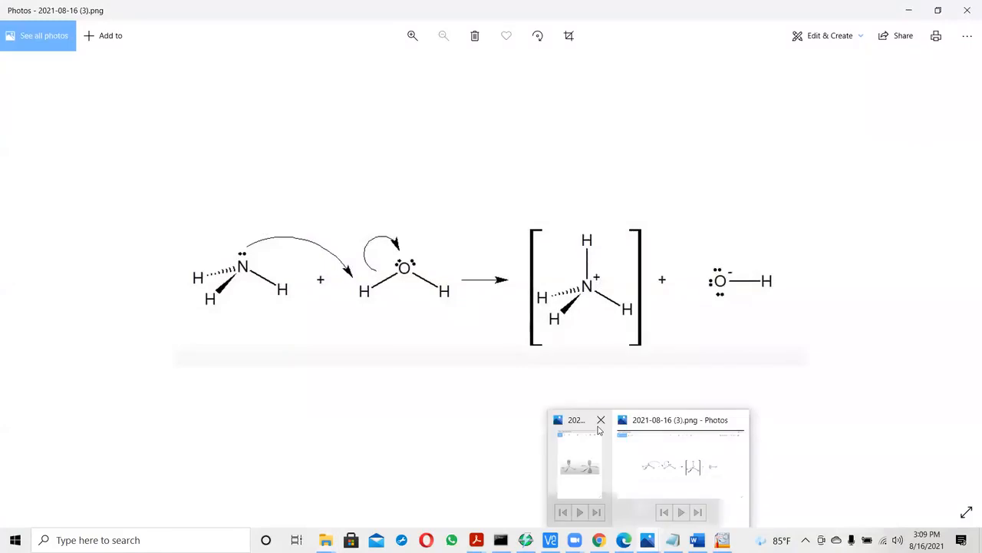
{"action": "left_click", "coordinate": [600, 420]}
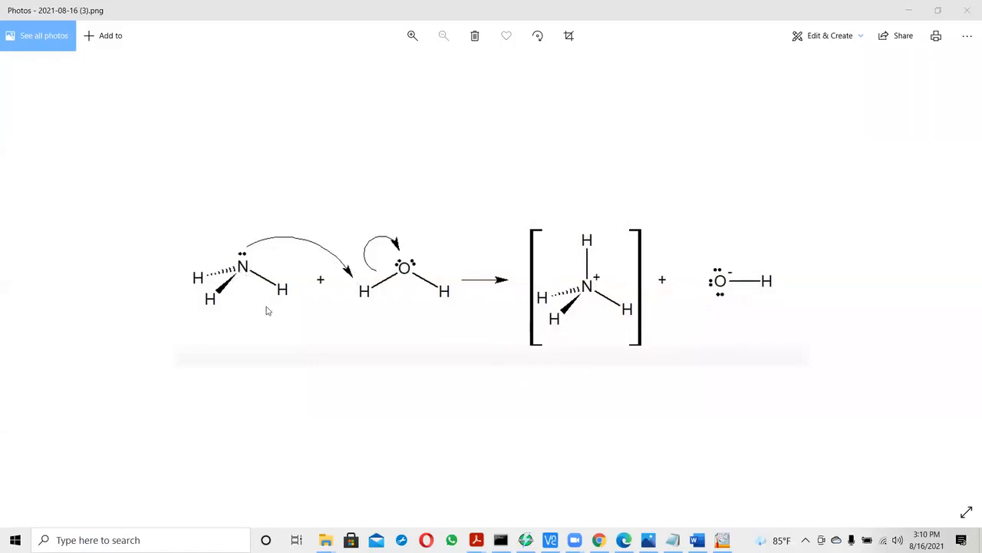
{"action": "left_click", "coordinate": [910, 11]}
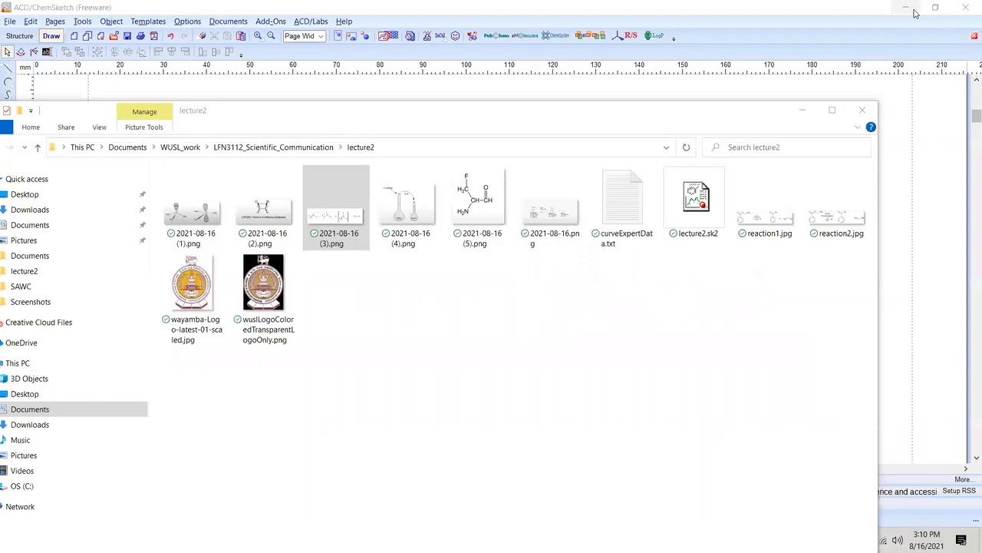
{"action": "left_click", "coordinate": [802, 109]}
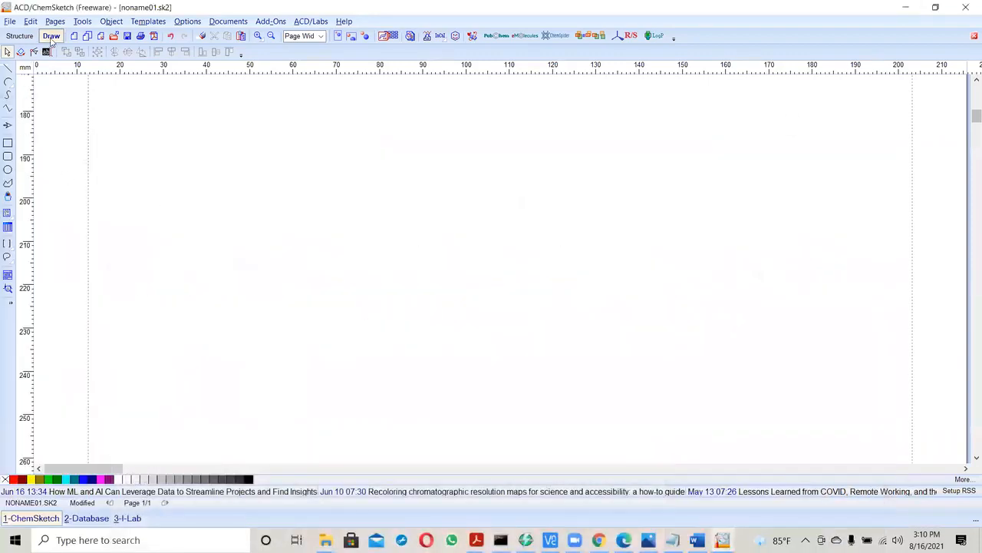
Step: Place a nitrogen atom on the empty page area below the carbanion and check the ammonia in the reference image
{"action": "left_click", "coordinate": [20, 36]}
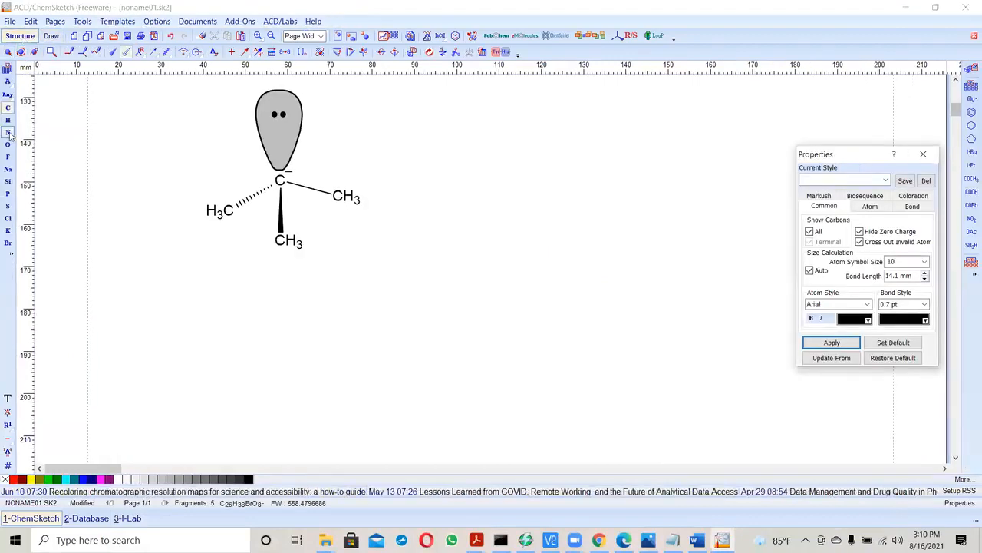
{"action": "left_click", "coordinate": [9, 133]}
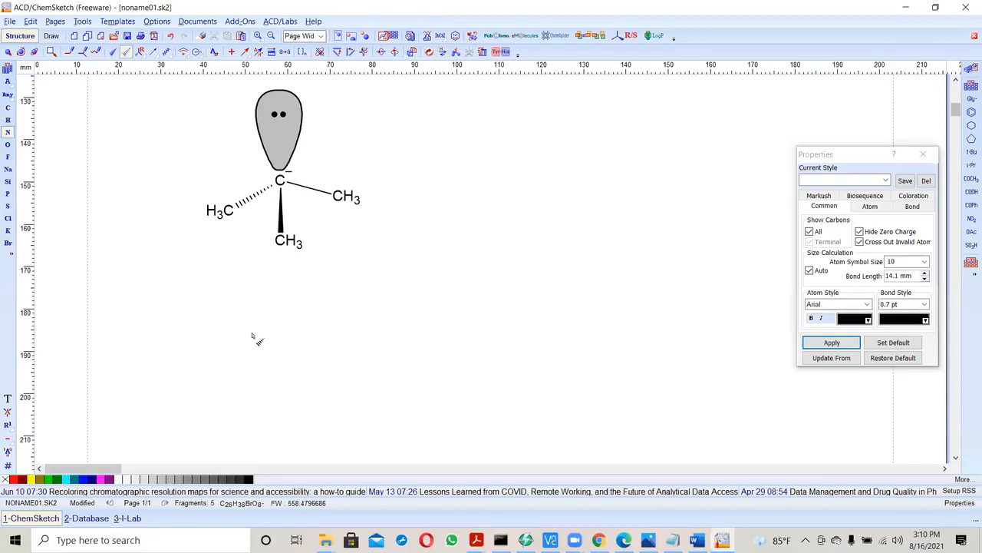
{"action": "left_click", "coordinate": [69, 52]}
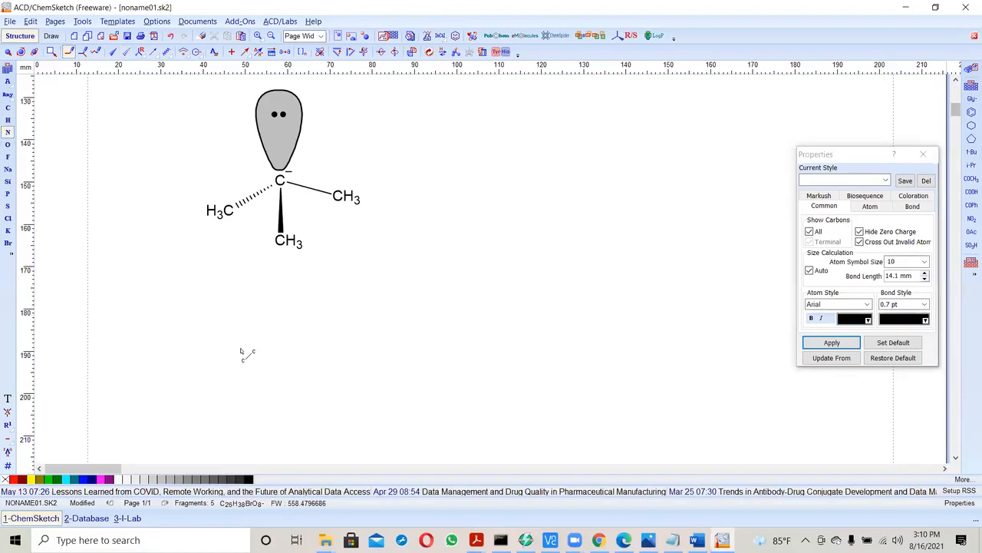
{"action": "scroll", "coordinate": [245, 355], "scroll_direction": "down", "scroll_amount": 5}
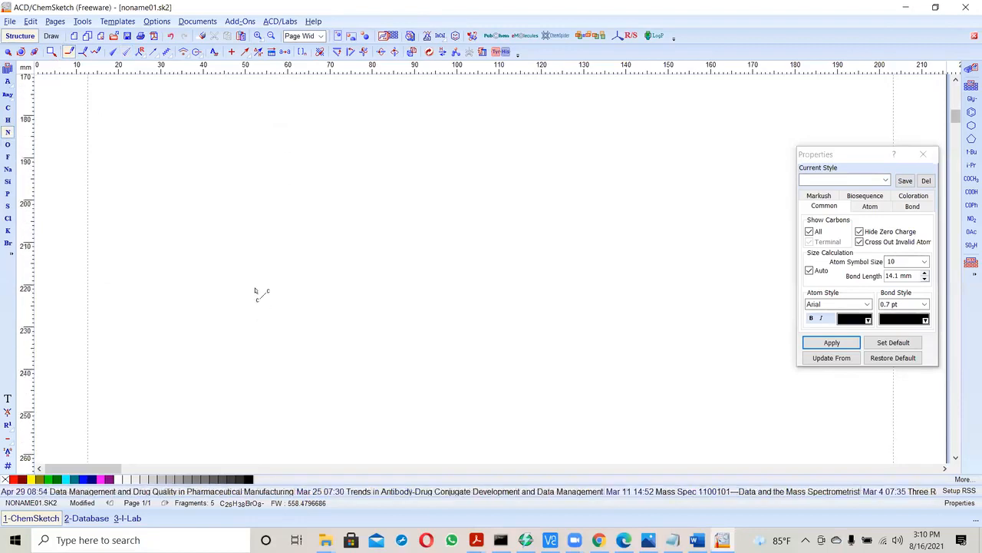
{"action": "left_click", "coordinate": [238, 195]}
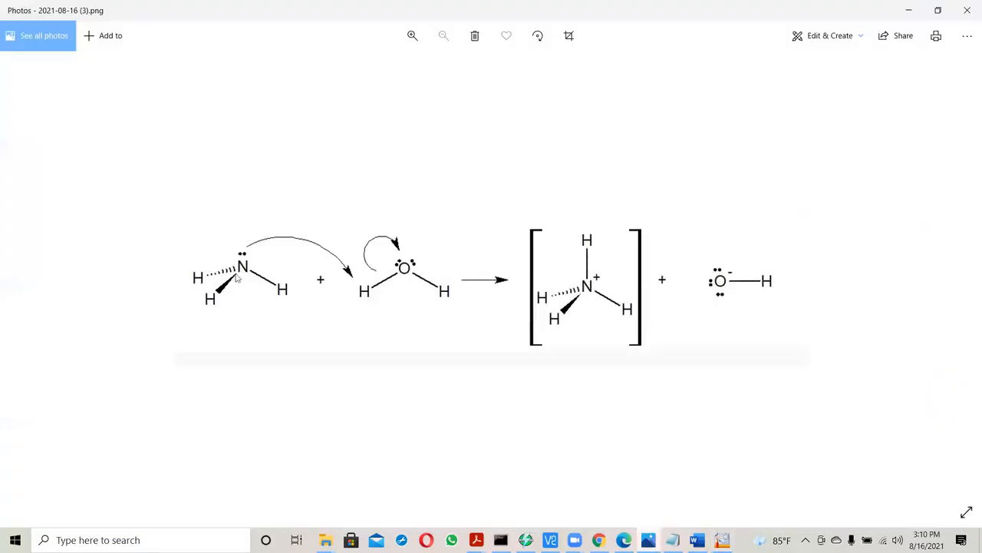
{"action": "left_click", "coordinate": [722, 539]}
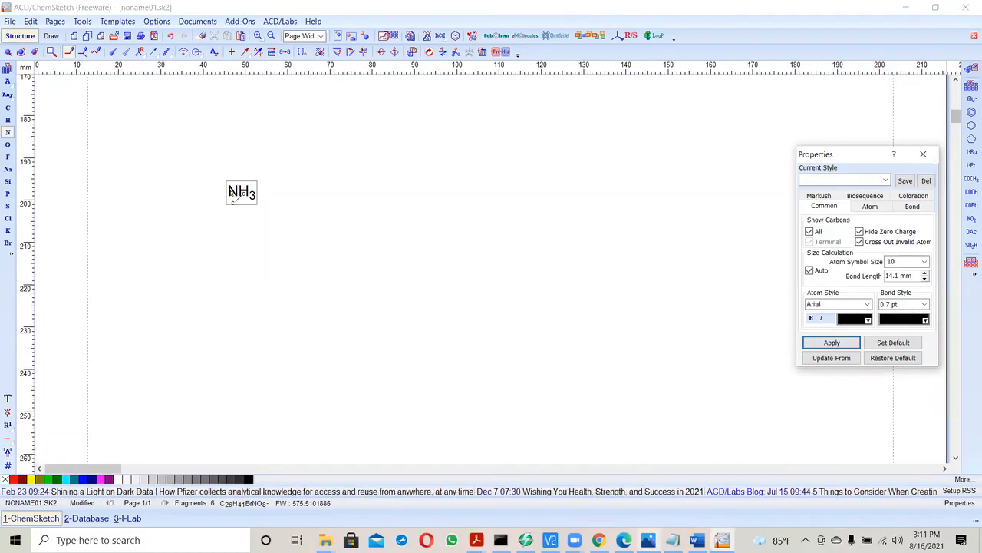
Step: Draw three single bonds from the central nitrogen to new atoms at its lower left, below it and at its lower right
{"action": "left_click", "coordinate": [232, 198]}
{"action": "left_click_drag", "start_coordinate": [232, 197], "coordinate": [191, 217]}
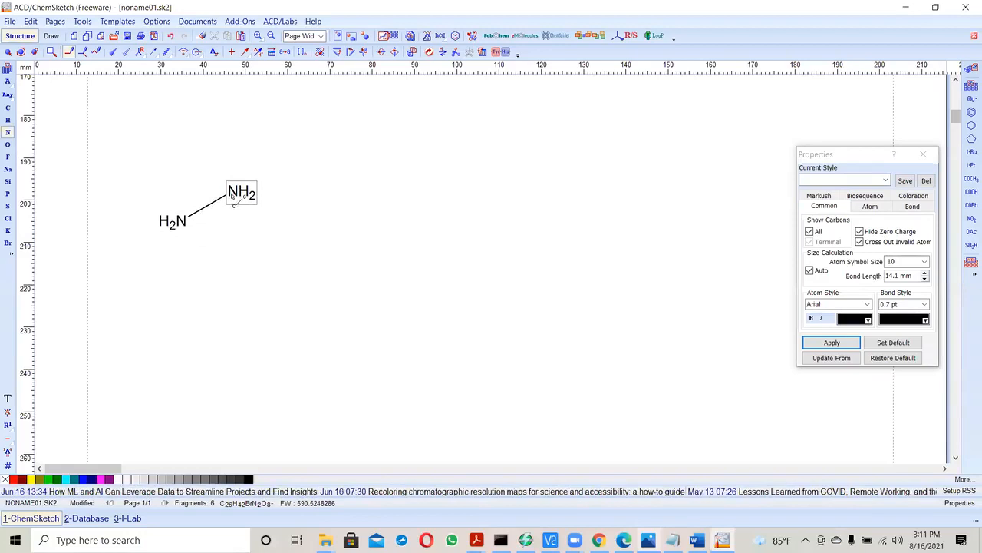
{"action": "left_click_drag", "start_coordinate": [232, 195], "coordinate": [220, 247]}
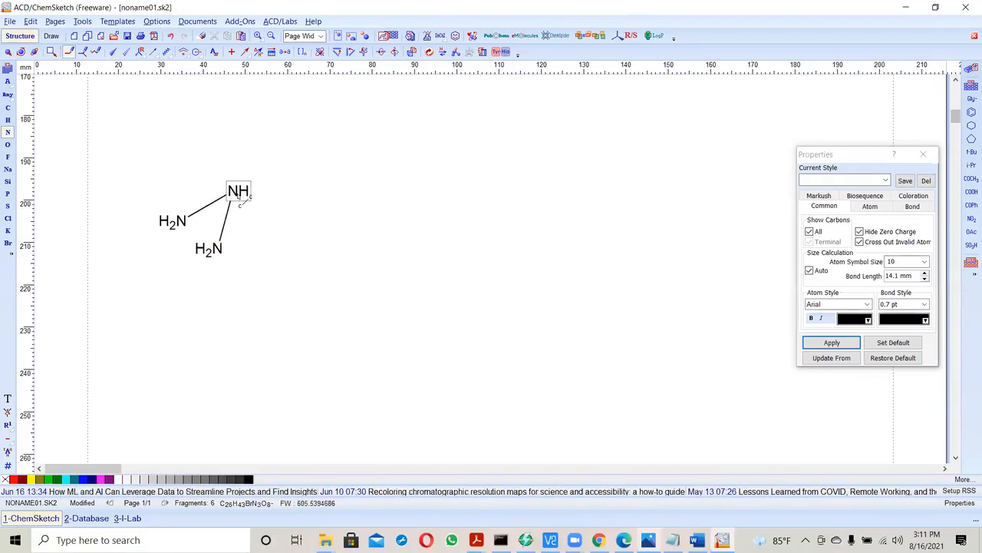
{"action": "left_click_drag", "start_coordinate": [245, 198], "coordinate": [278, 225]}
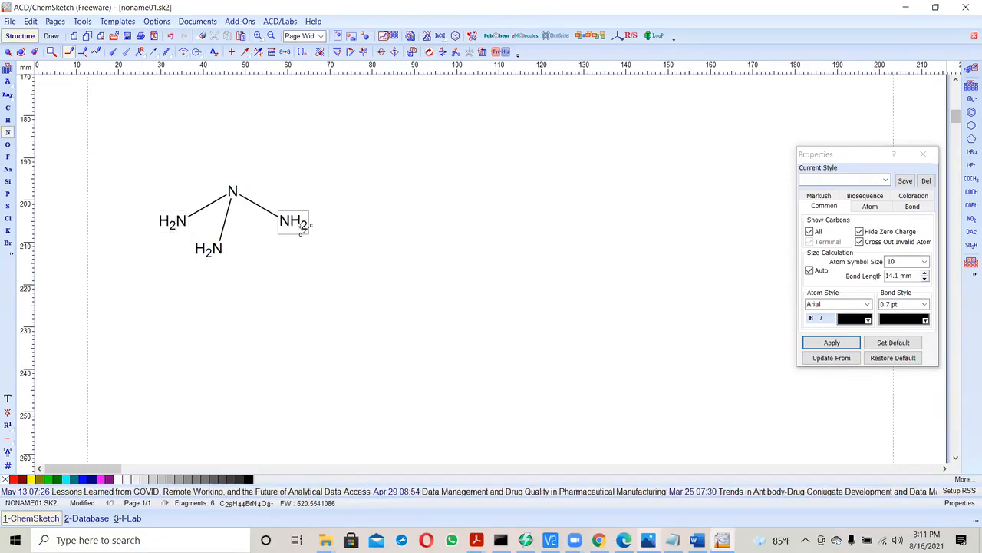
Step: Replace the three outer nitrogen atoms with hydrogen
{"action": "left_click", "coordinate": [8, 121]}
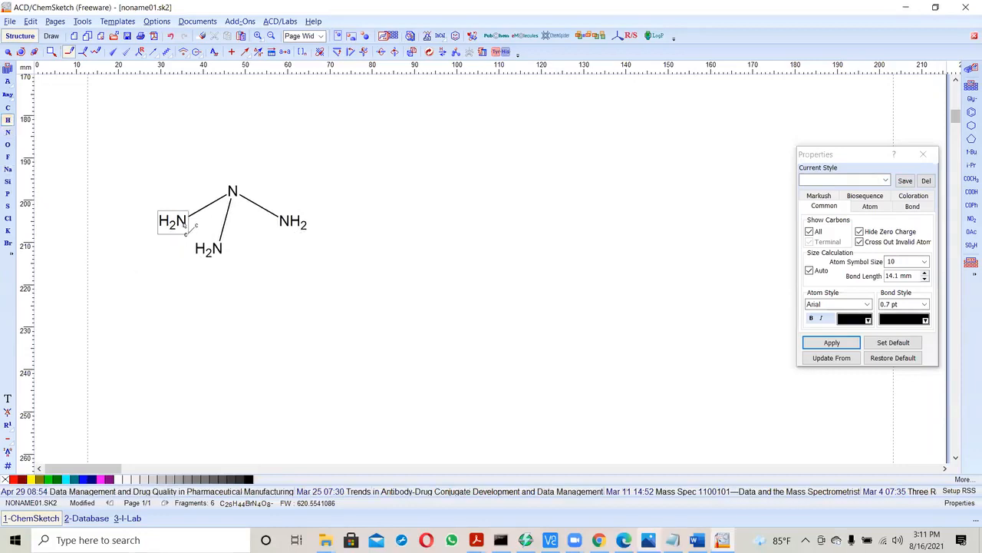
{"action": "left_click", "coordinate": [184, 224]}
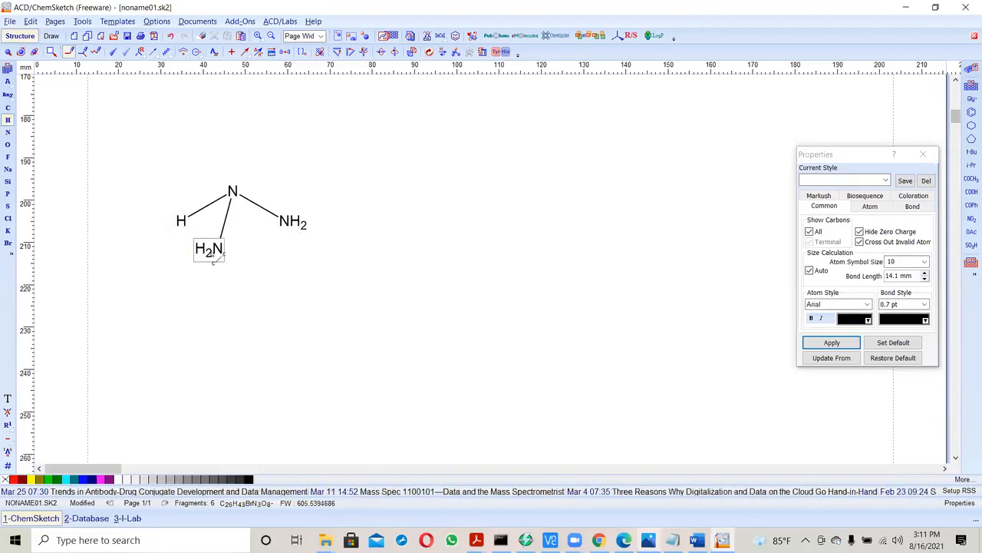
{"action": "left_click", "coordinate": [219, 251]}
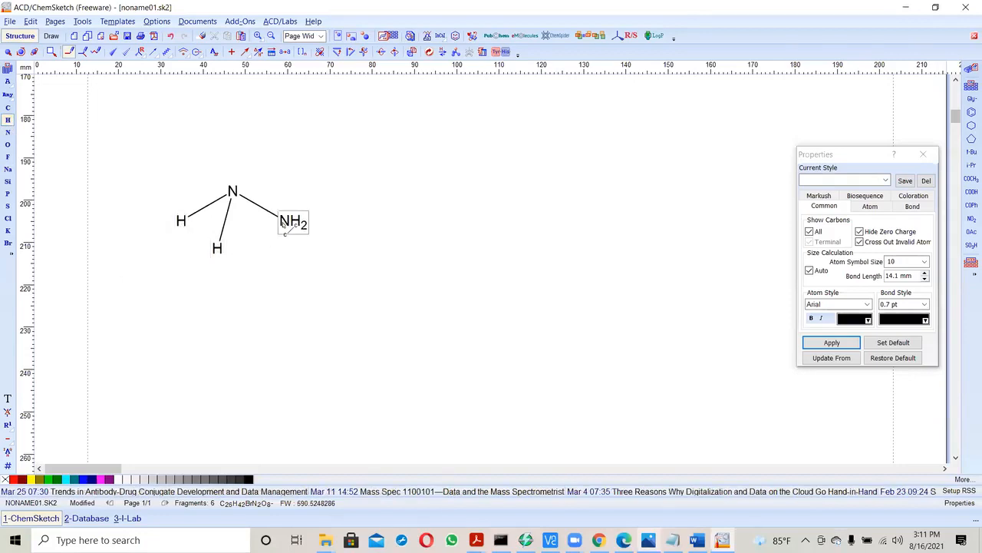
{"action": "left_click", "coordinate": [283, 224]}
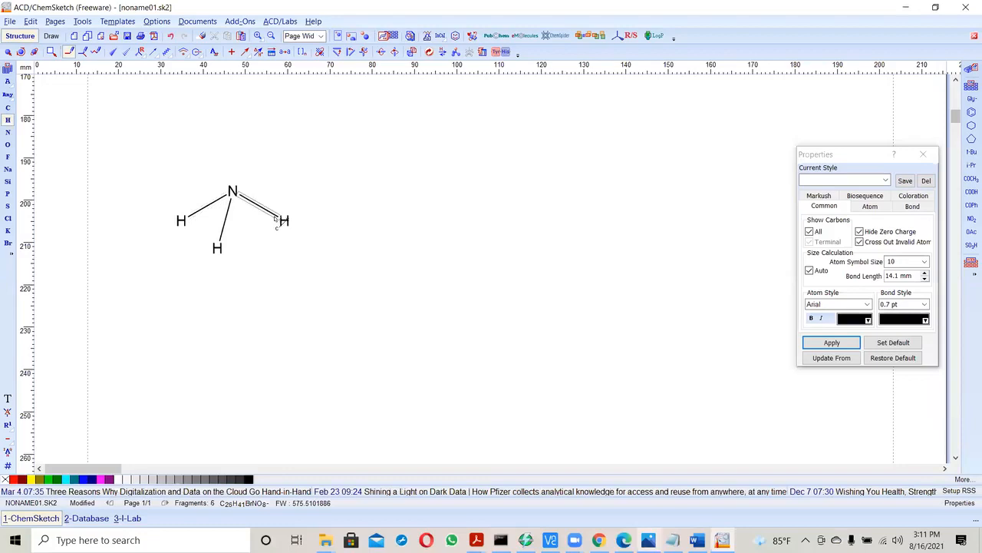
Step: Make the ammonia's lower N–H bond a solid wedge and its left N–H bond a hashed wedge, then check the reference image
{"action": "left_click", "coordinate": [113, 54]}
{"action": "left_click", "coordinate": [228, 228]}
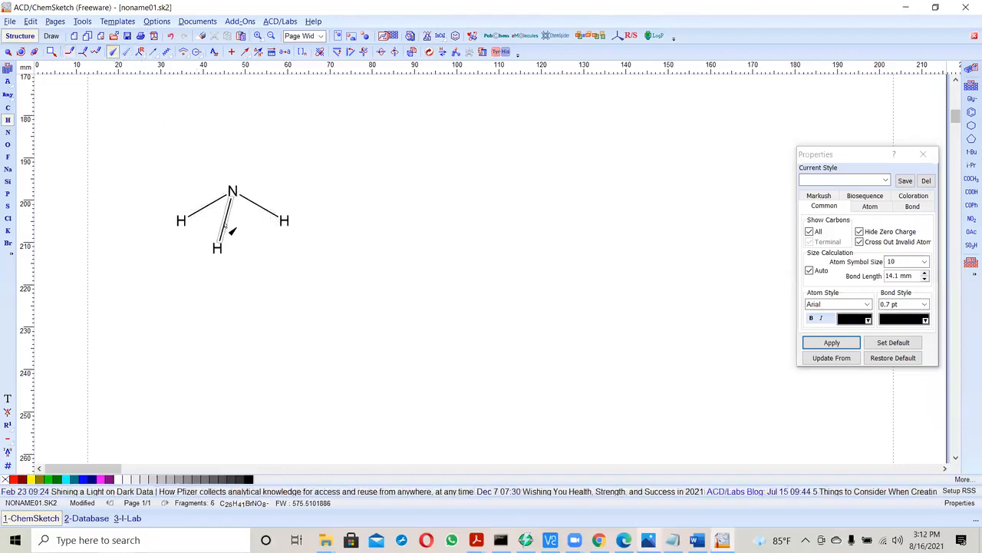
{"action": "left_click", "coordinate": [127, 53]}
{"action": "left_click", "coordinate": [205, 205]}
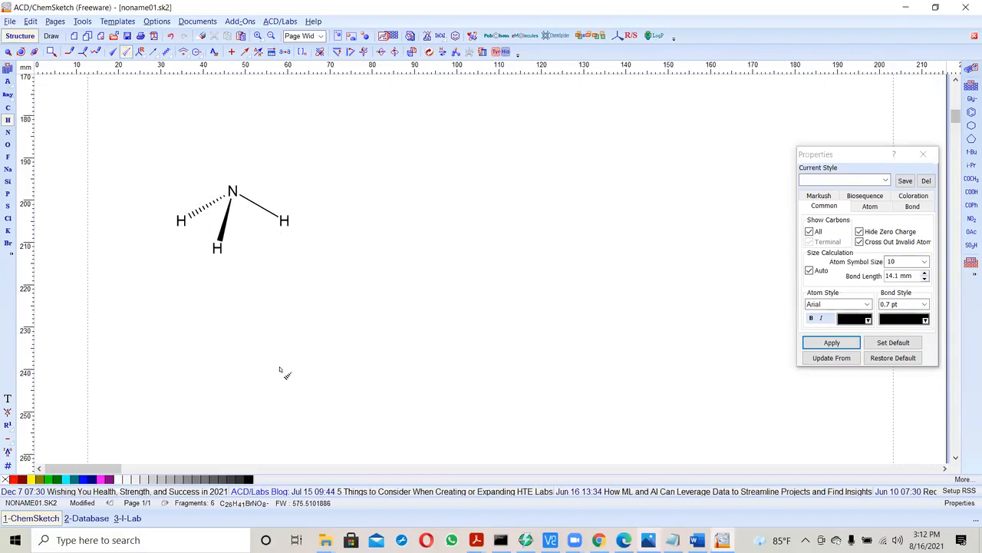
{"action": "left_click", "coordinate": [648, 540]}
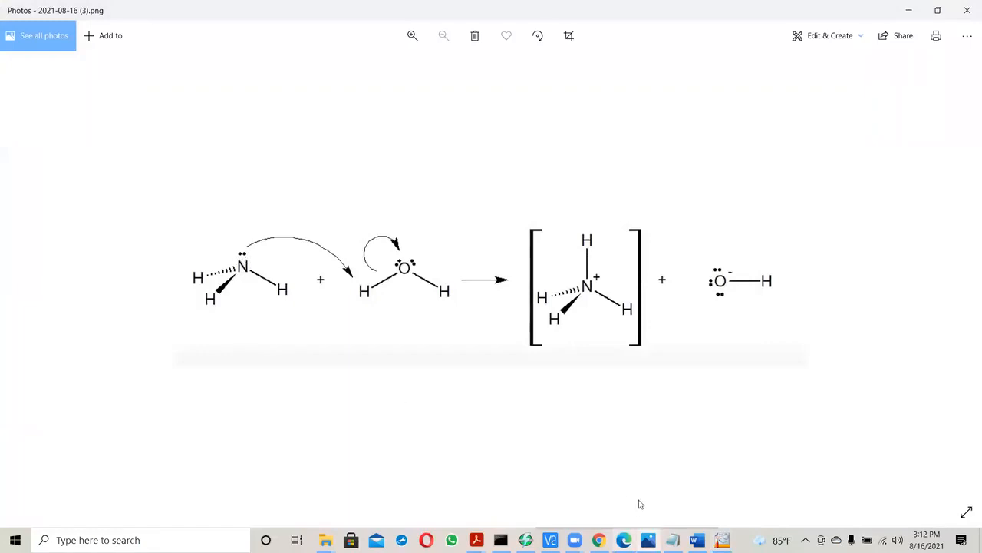
{"action": "key", "text": "alt+Tab"}
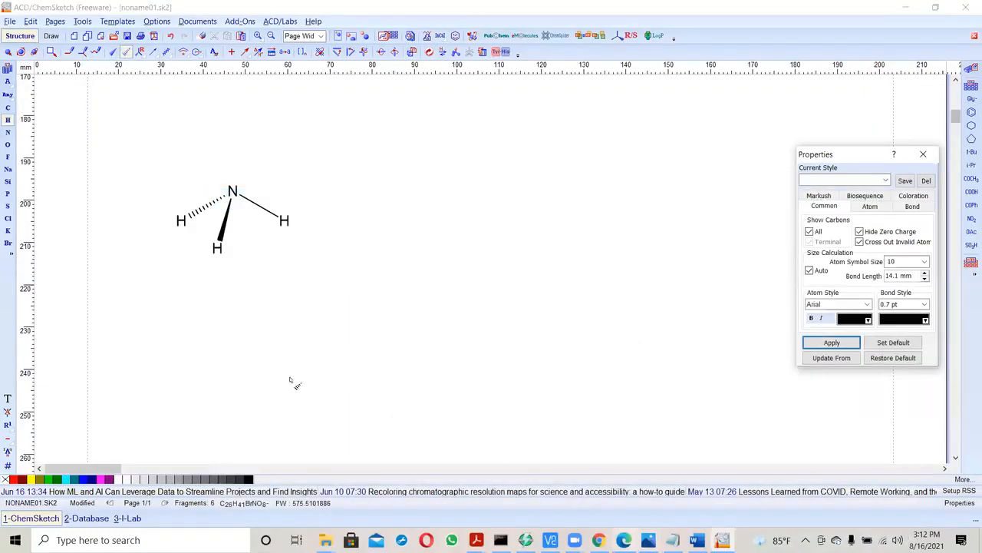
Step: Add a lone pair above the ammonia's nitrogen using the two-dot symbol from the Reaction Symbols templates
{"action": "left_click", "coordinate": [393, 51]}
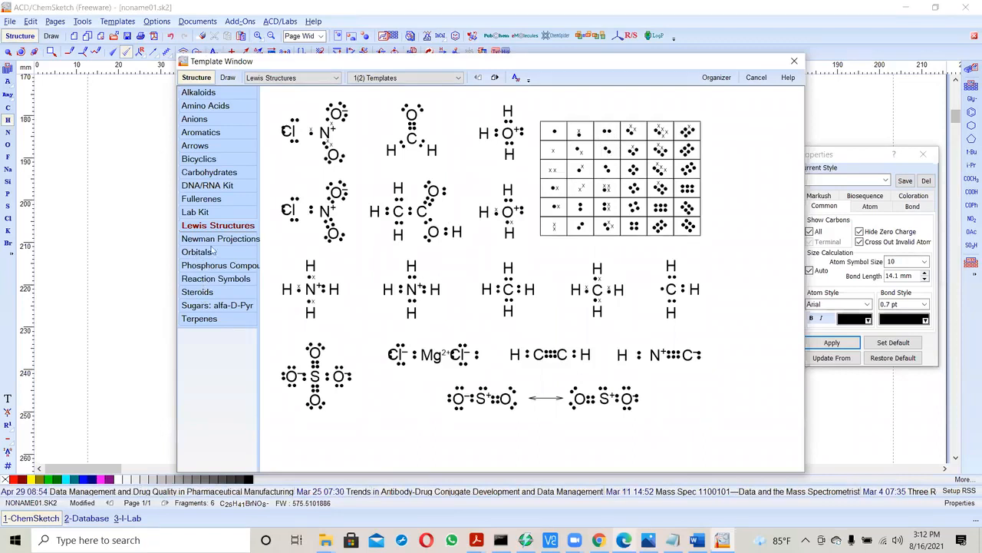
{"action": "left_click", "coordinate": [216, 281]}
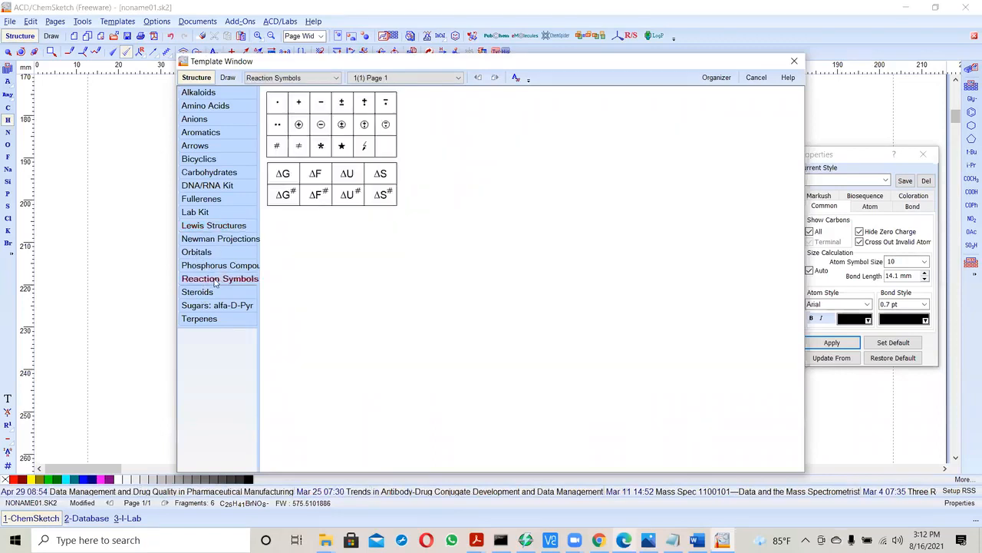
{"action": "left_click", "coordinate": [278, 125]}
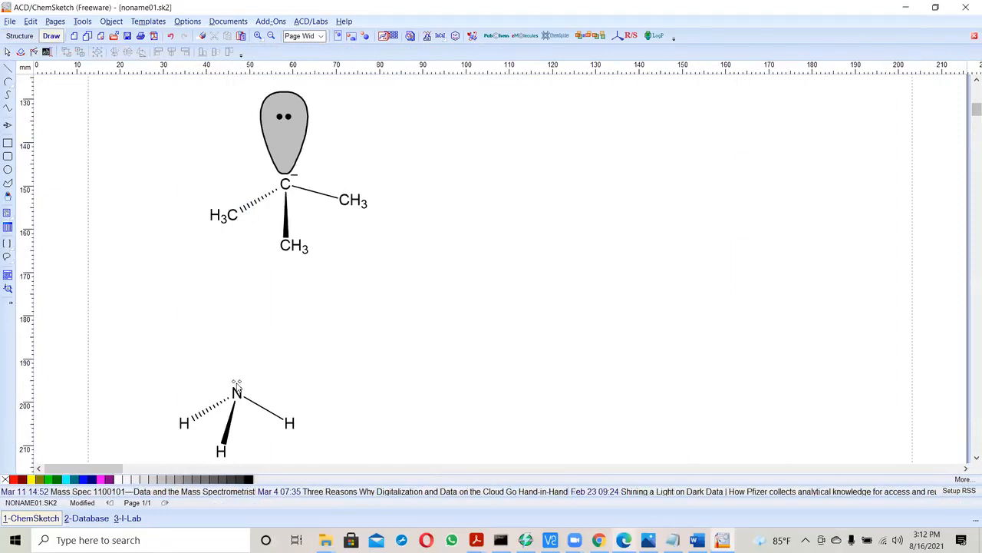
{"action": "left_click", "coordinate": [237, 384]}
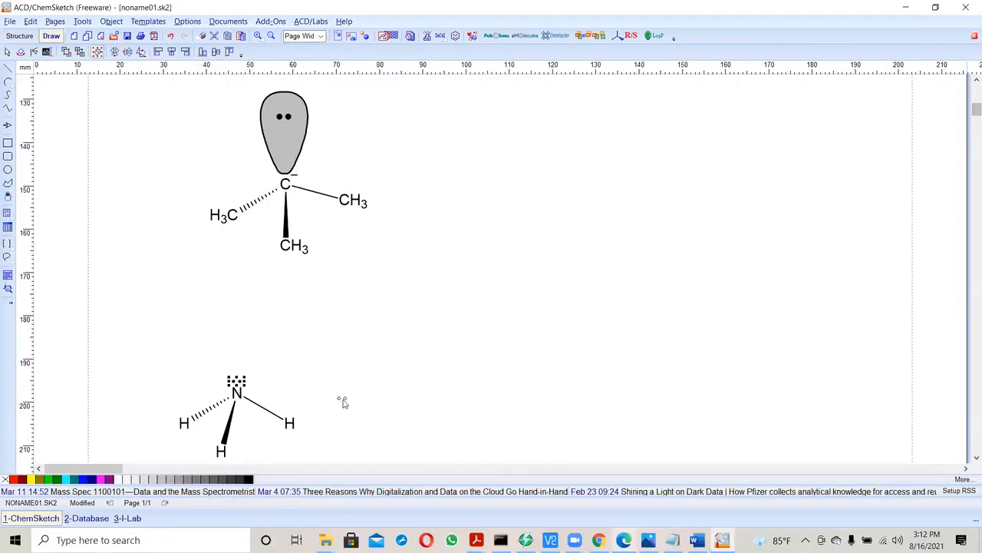
{"action": "right_click", "coordinate": [276, 366]}
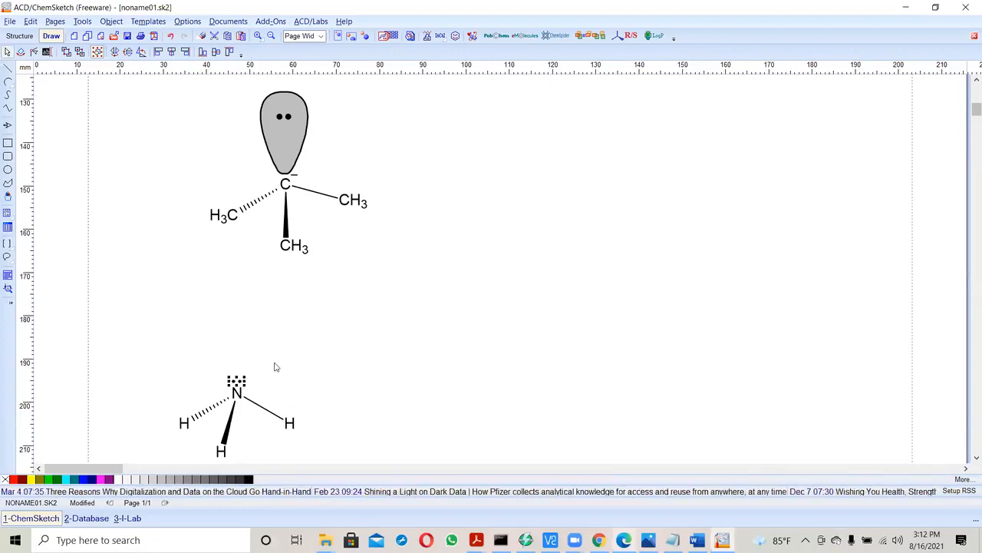
{"action": "left_click", "coordinate": [262, 379]}
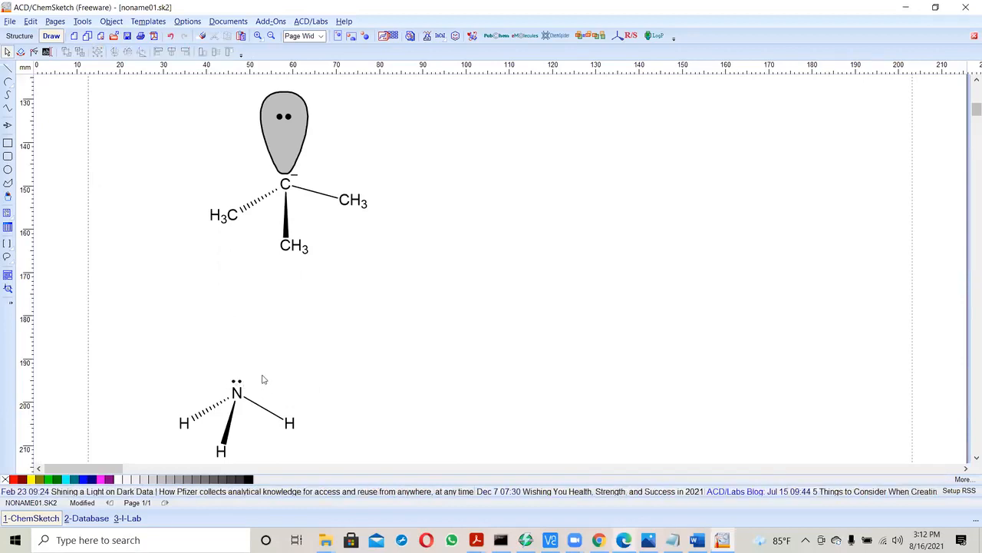
Step: Compare the finished ammonia molecule with the reference reaction image and return to the drawing
{"action": "scroll", "coordinate": [377, 373], "scroll_direction": "down", "scroll_amount": 3}
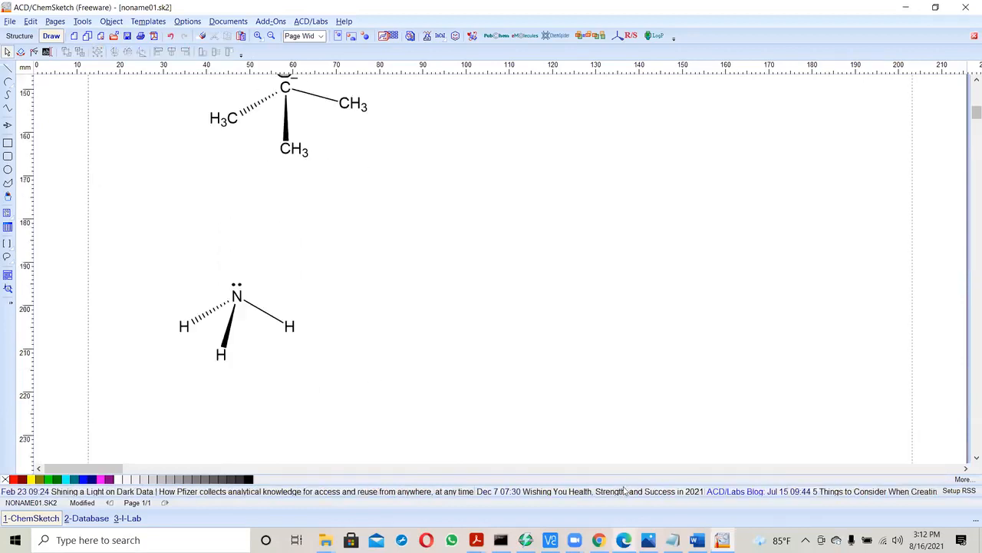
{"action": "left_click", "coordinate": [649, 540]}
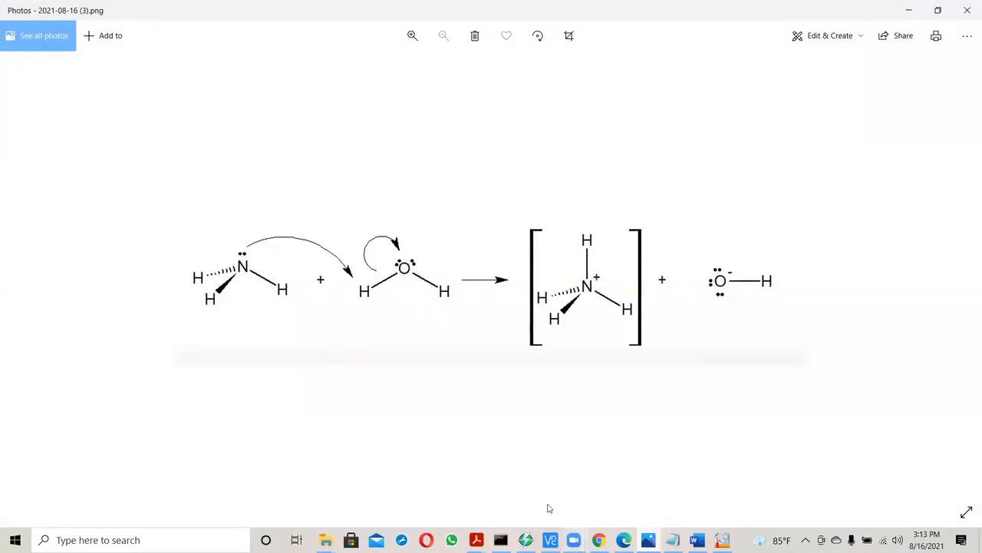
{"action": "left_click", "coordinate": [575, 540]}
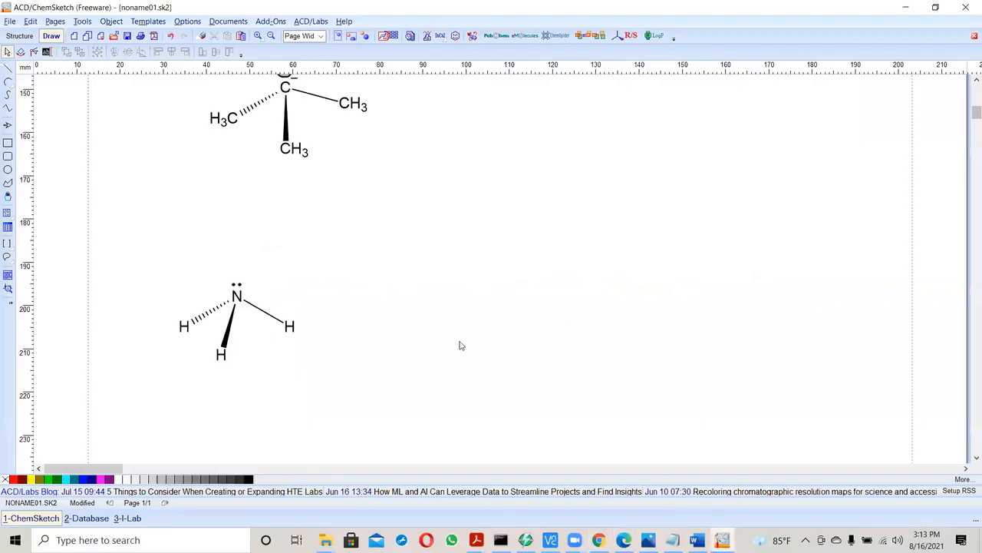
Step: Place an oxygen atom as a water molecule to the right of the ammonia
{"action": "scroll", "coordinate": [458, 345], "scroll_direction": "down", "scroll_amount": 2}
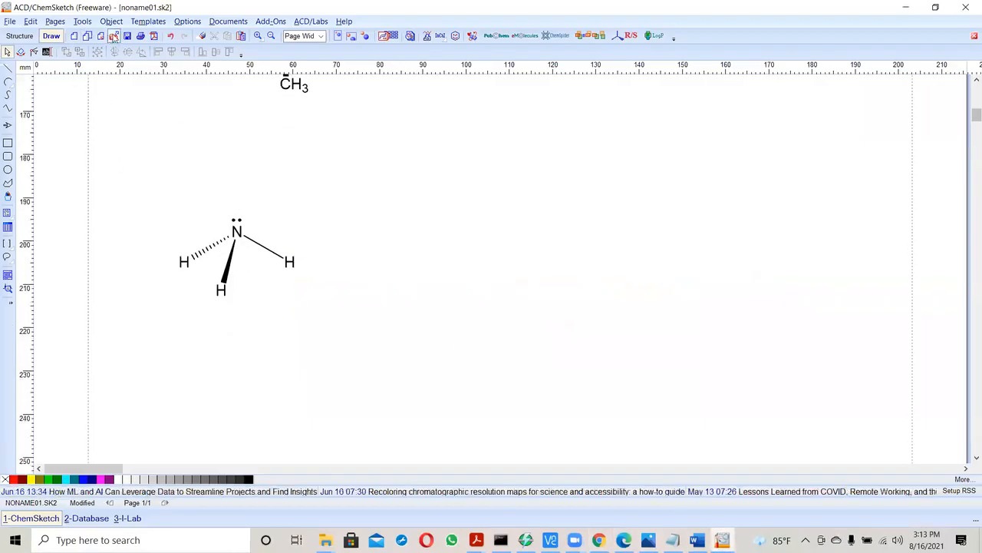
{"action": "left_click", "coordinate": [19, 35]}
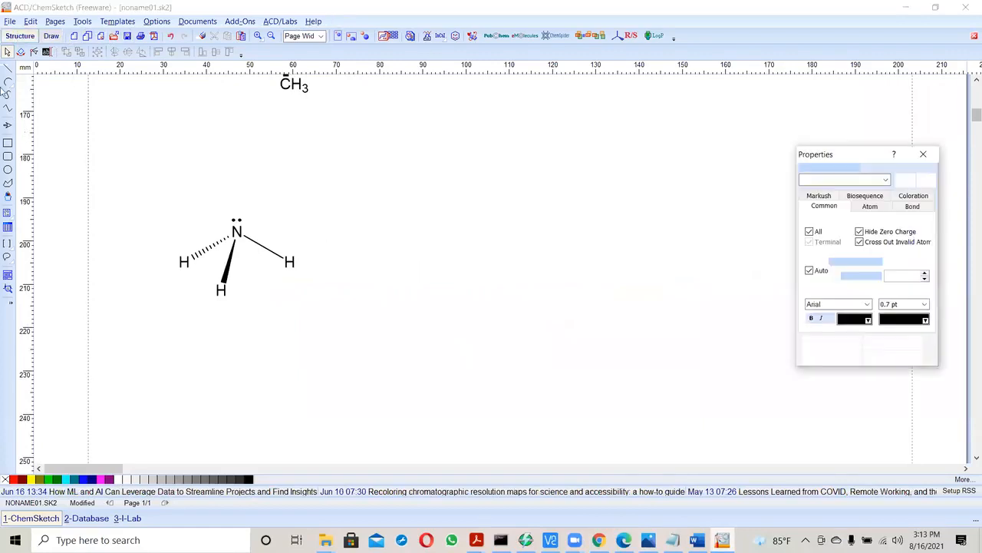
{"action": "scroll", "coordinate": [164, 258], "scroll_direction": "down", "scroll_amount": 3}
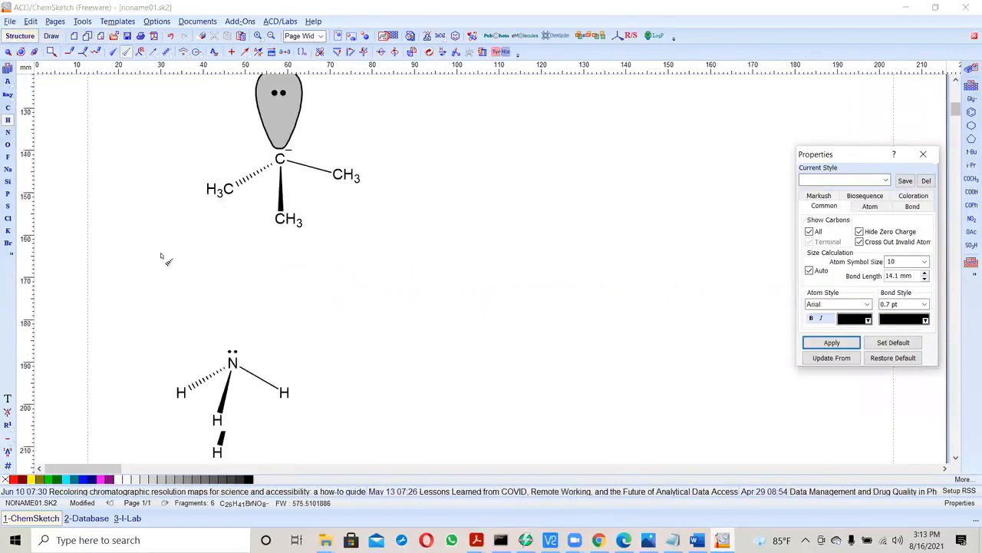
{"action": "scroll", "coordinate": [123, 187], "scroll_direction": "down", "scroll_amount": 1}
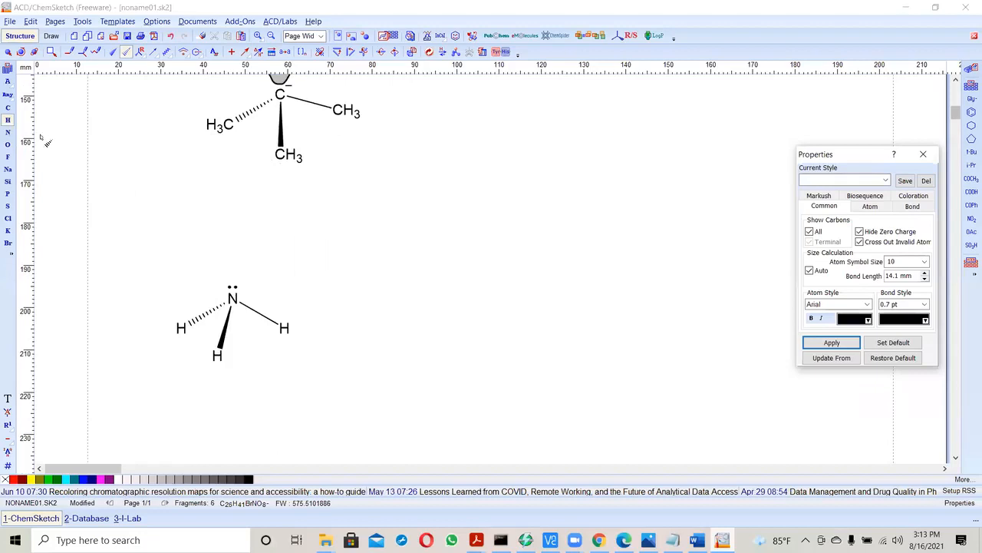
{"action": "left_click", "coordinate": [399, 298]}
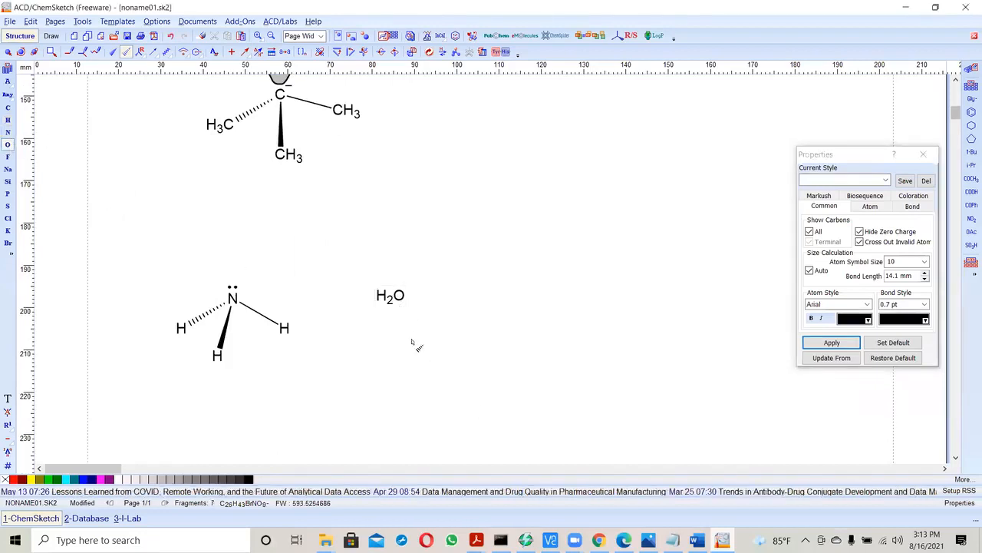
{"action": "scroll", "coordinate": [501, 328], "scroll_direction": "down", "scroll_amount": 2}
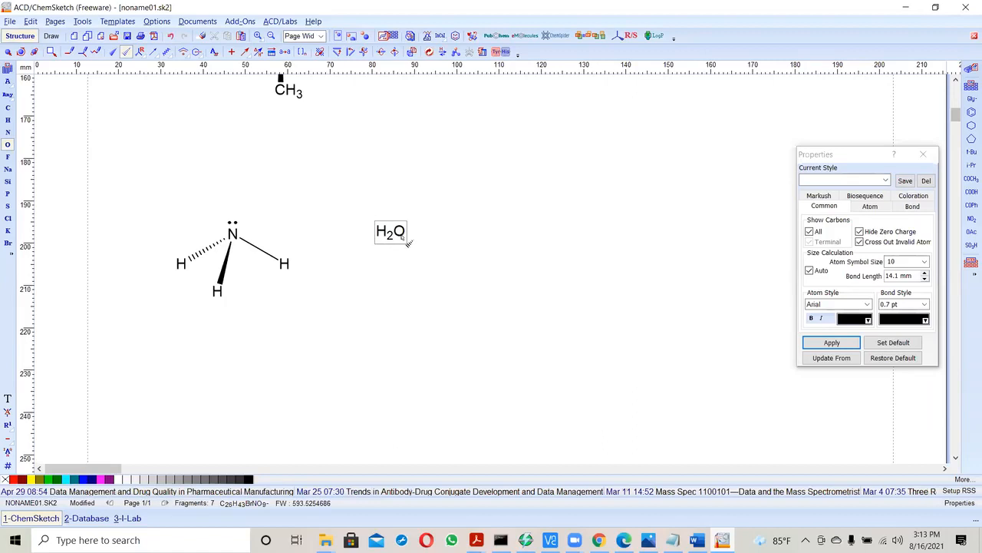
Step: Try to draw the water molecule's two O–H bonds in the current bond style, and undo them
{"action": "left_click", "coordinate": [9, 121]}
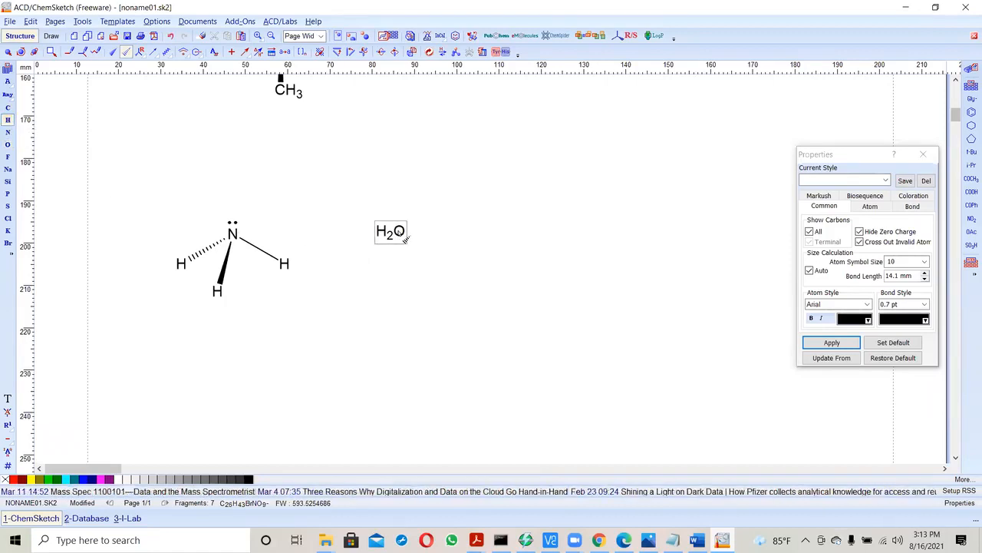
{"action": "mouse_move", "coordinate": [399, 232]}
{"action": "left_mouse_down"}
{"action": "mouse_move", "coordinate": [366, 266]}
{"action": "mouse_move", "coordinate": [361, 257]}
{"action": "mouse_move", "coordinate": [427, 252]}
{"action": "mouse_move", "coordinate": [443, 264]}
{"action": "left_mouse_up"}
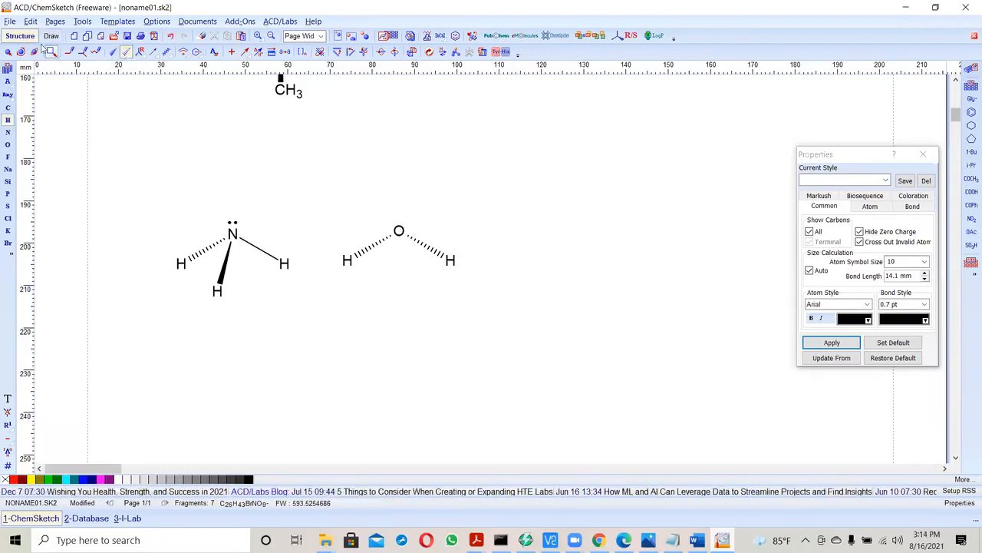
{"action": "left_click", "coordinate": [33, 25]}
{"action": "left_click", "coordinate": [46, 36]}
{"action": "left_click", "coordinate": [31, 21]}
{"action": "left_click", "coordinate": [46, 35]}
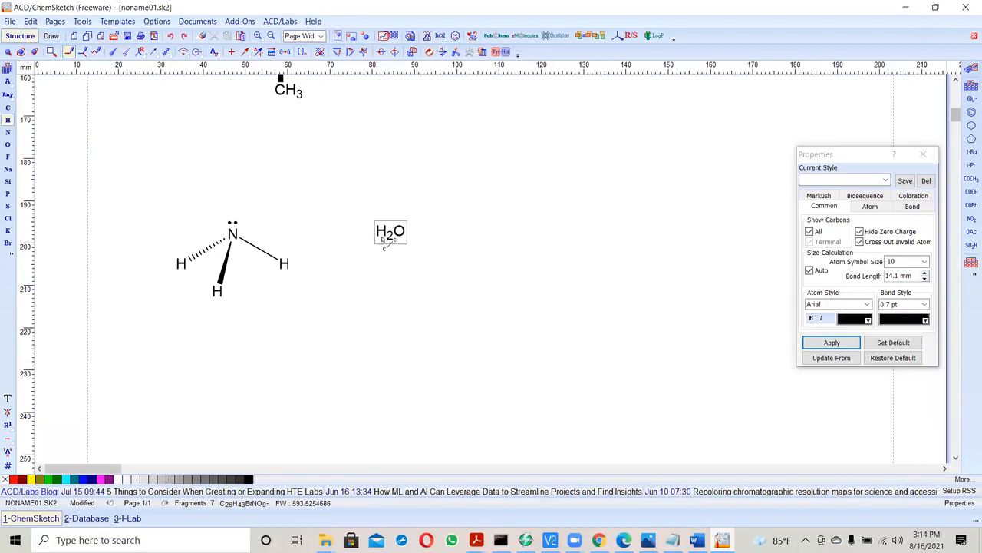
Step: Draw two plain single bonds from the water's oxygen to hydrogens at its lower left and lower right
{"action": "left_click_drag", "start_coordinate": [400, 238], "coordinate": [358, 271]}
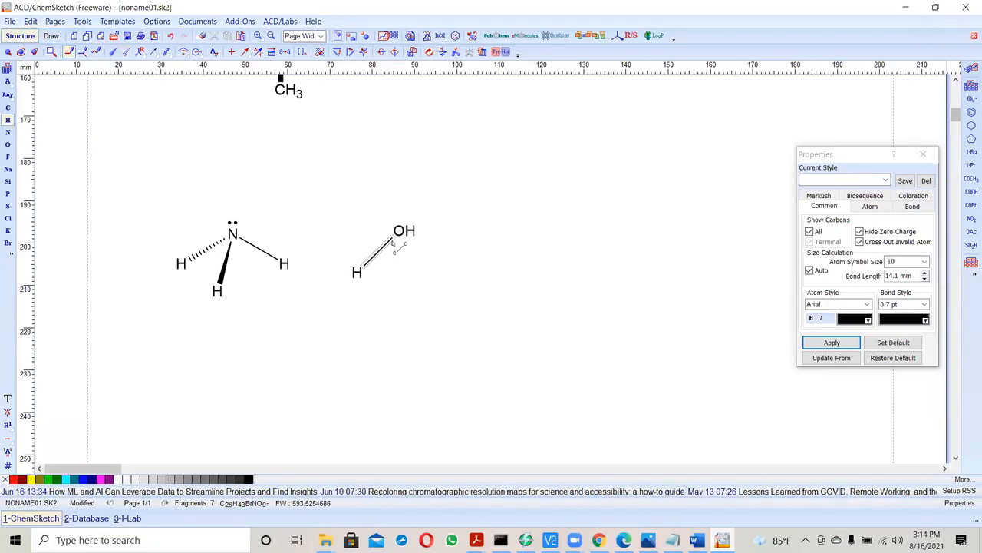
{"action": "left_click_drag", "start_coordinate": [405, 235], "coordinate": [439, 270]}
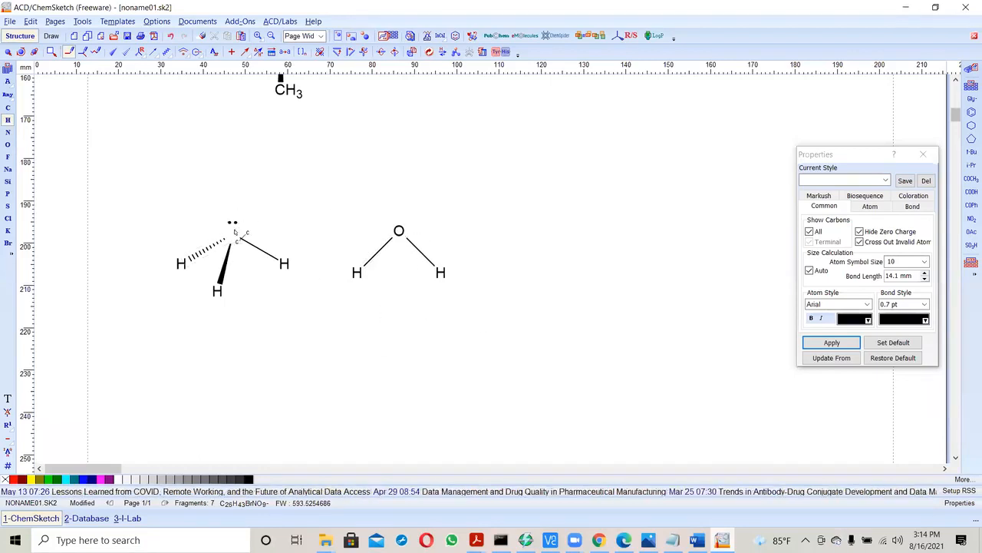
Step: Add a lone pair on each side of the water's oxygen using the two-dot symbol from the Reaction Symbols templates
{"action": "left_click", "coordinate": [389, 37]}
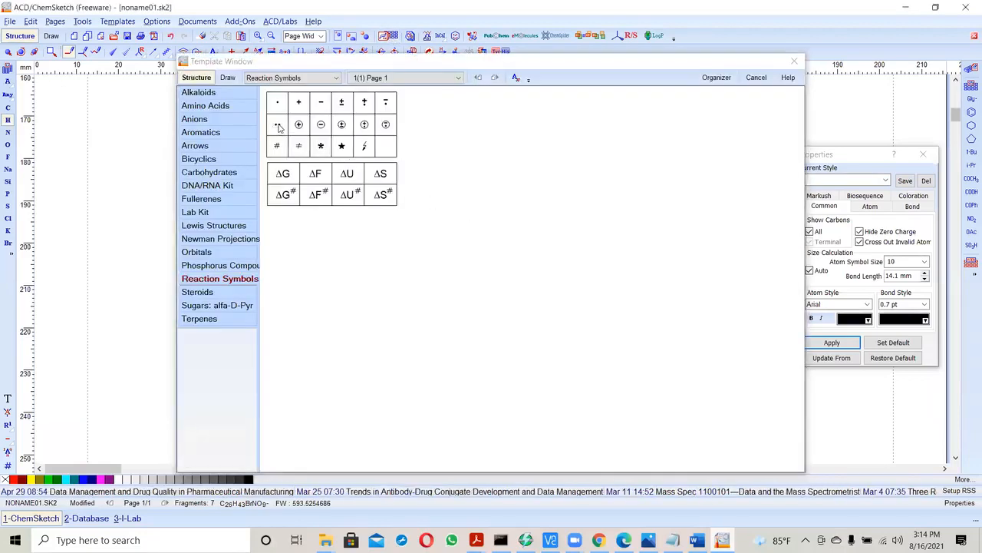
{"action": "left_click", "coordinate": [278, 128]}
{"action": "scroll", "coordinate": [384, 264], "scroll_direction": "down", "scroll_amount": 5}
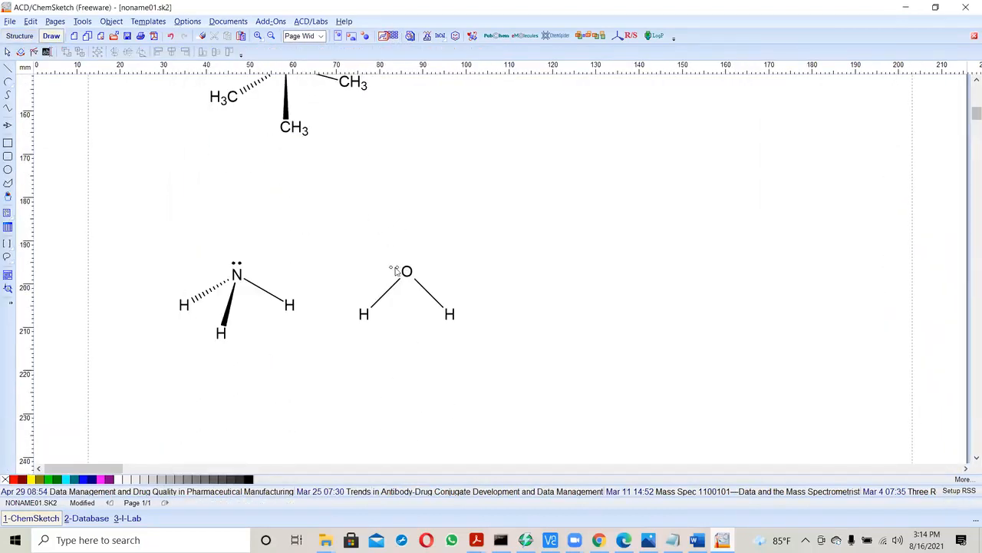
{"action": "left_click", "coordinate": [398, 268]}
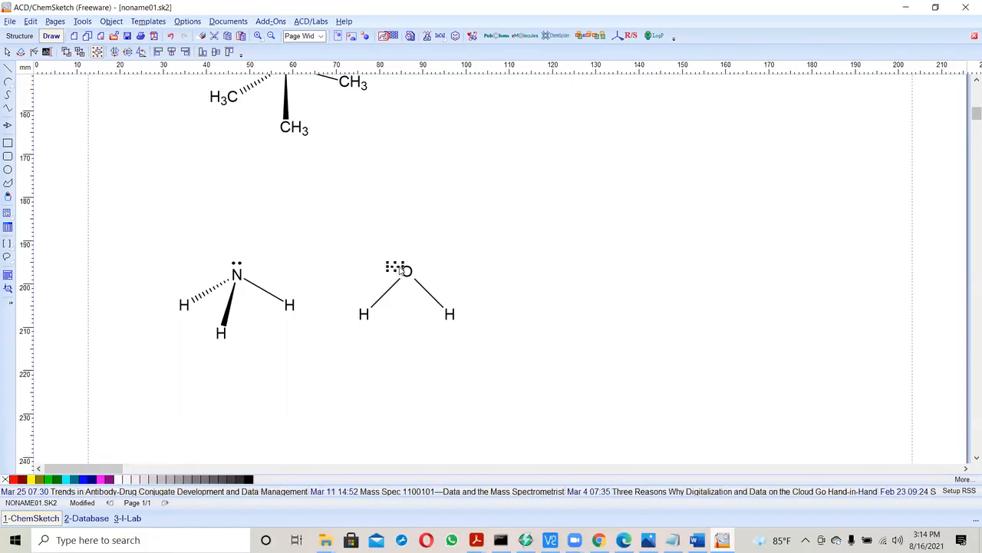
{"action": "left_click", "coordinate": [420, 269]}
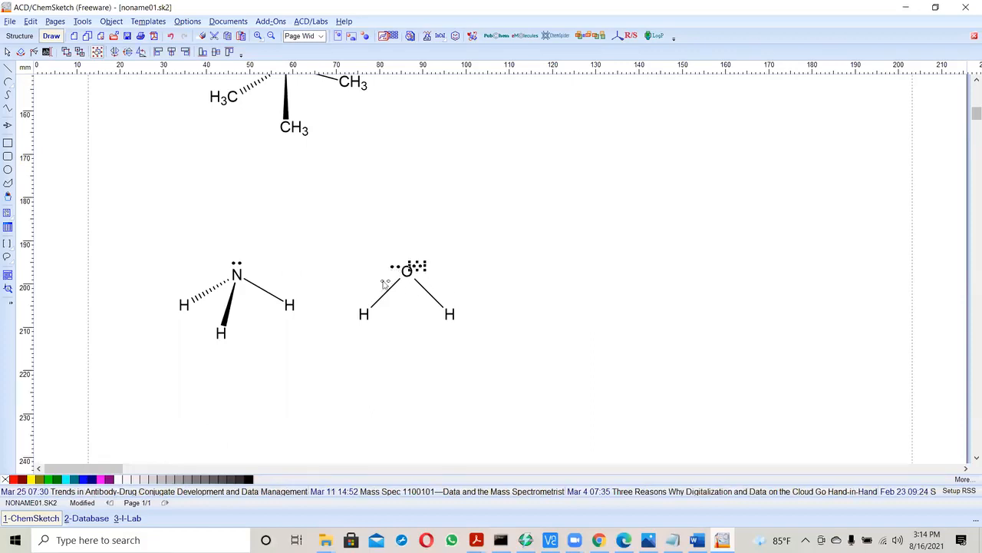
Step: Rotate both lone pairs on the water's oxygen so they slant around its upper corners, and check the reference reaction image
{"action": "left_click", "coordinate": [21, 52]}
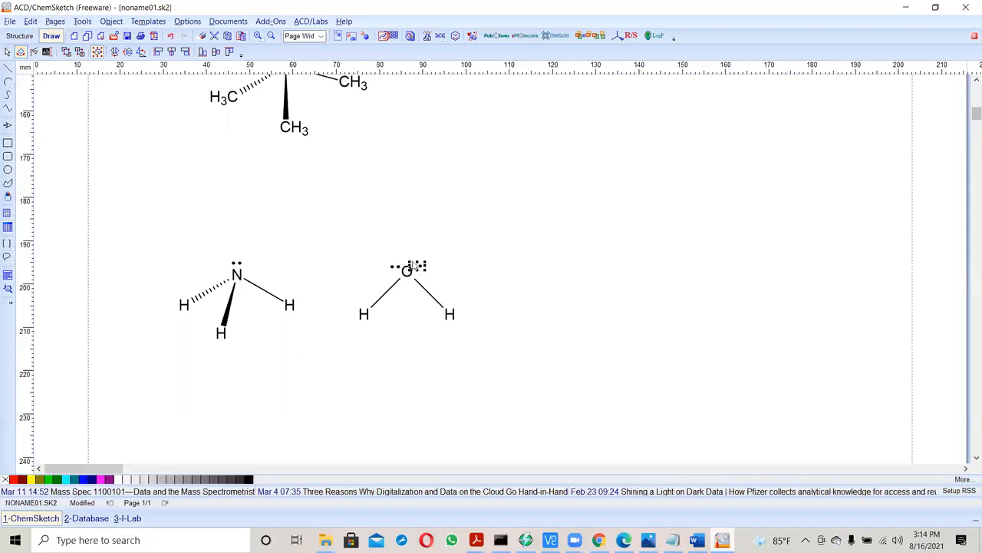
{"action": "mouse_move", "coordinate": [426, 261]}
{"action": "left_mouse_down"}
{"action": "mouse_move", "coordinate": [430, 269]}
{"action": "mouse_move", "coordinate": [422, 266]}
{"action": "left_mouse_up"}
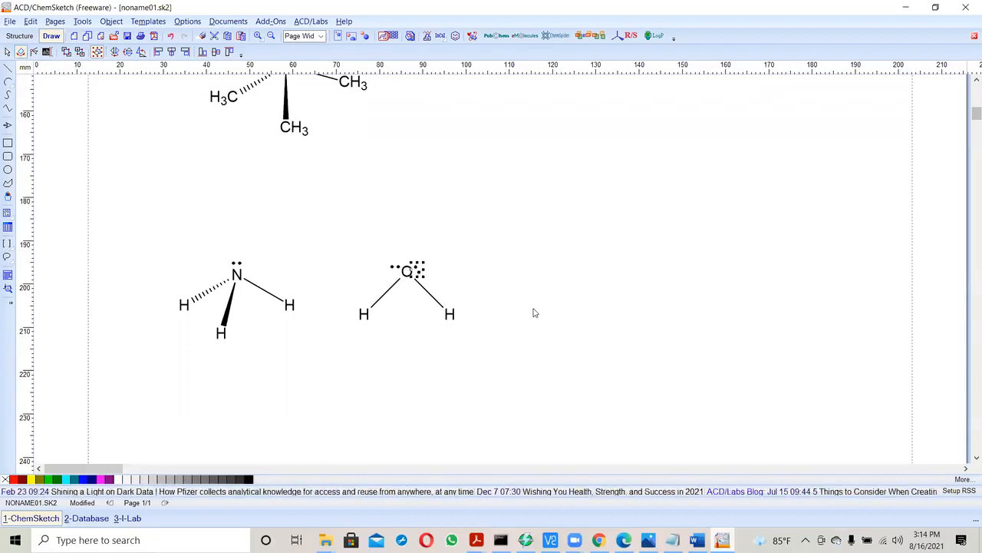
{"action": "mouse_move", "coordinate": [394, 269]}
{"action": "left_mouse_down"}
{"action": "mouse_move", "coordinate": [384, 262]}
{"action": "mouse_move", "coordinate": [394, 274]}
{"action": "left_mouse_up"}
{"action": "left_click", "coordinate": [414, 276]}
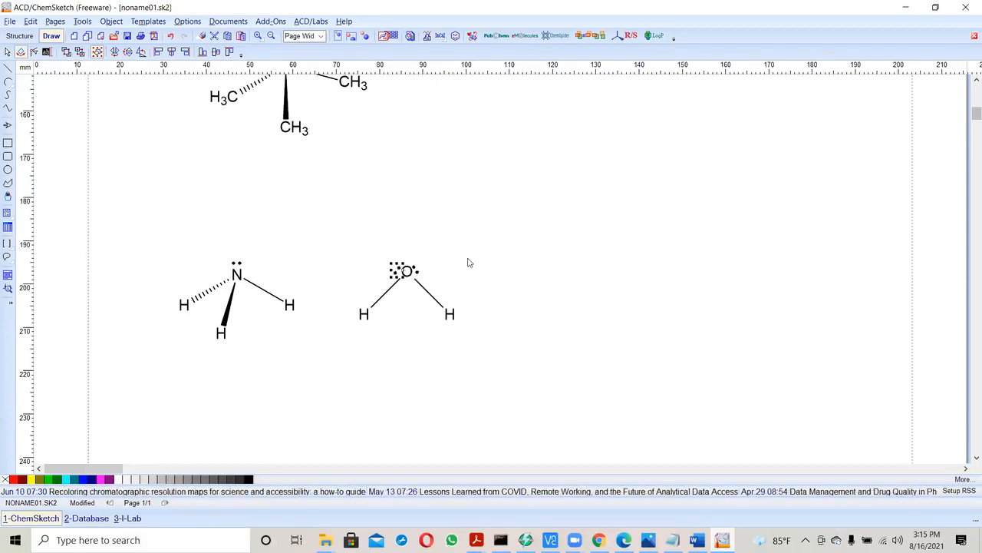
{"action": "left_click", "coordinate": [469, 263]}
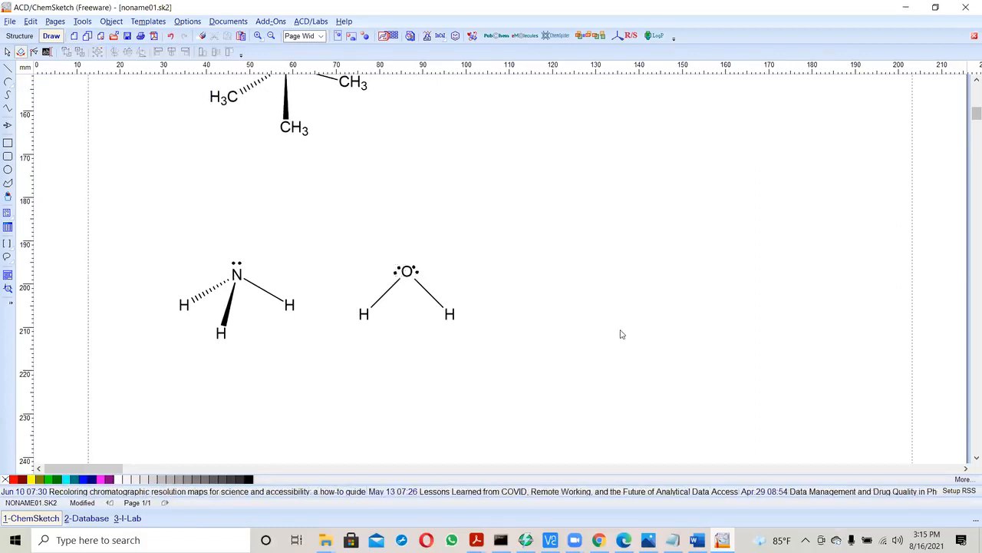
{"action": "left_click", "coordinate": [648, 539]}
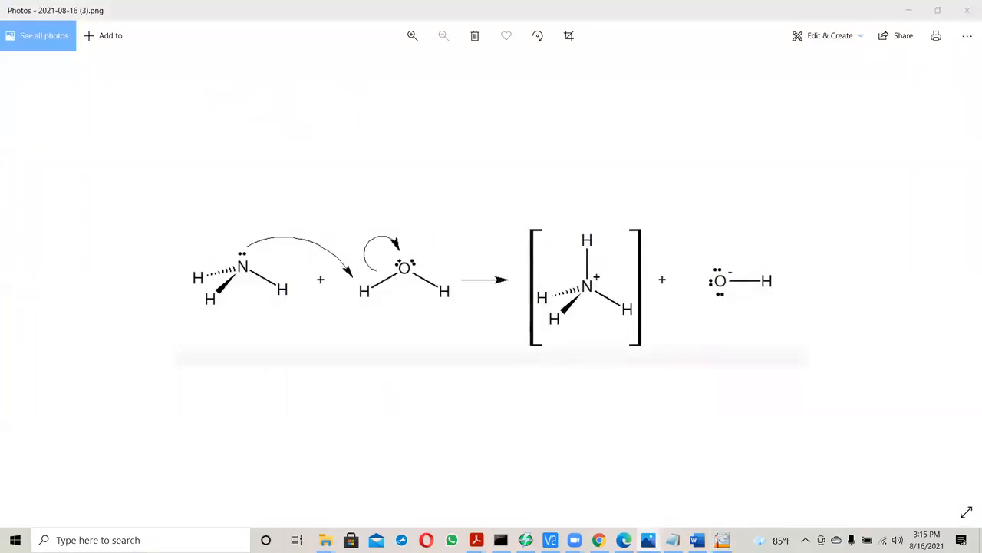
{"action": "key", "text": "alt+Tab"}
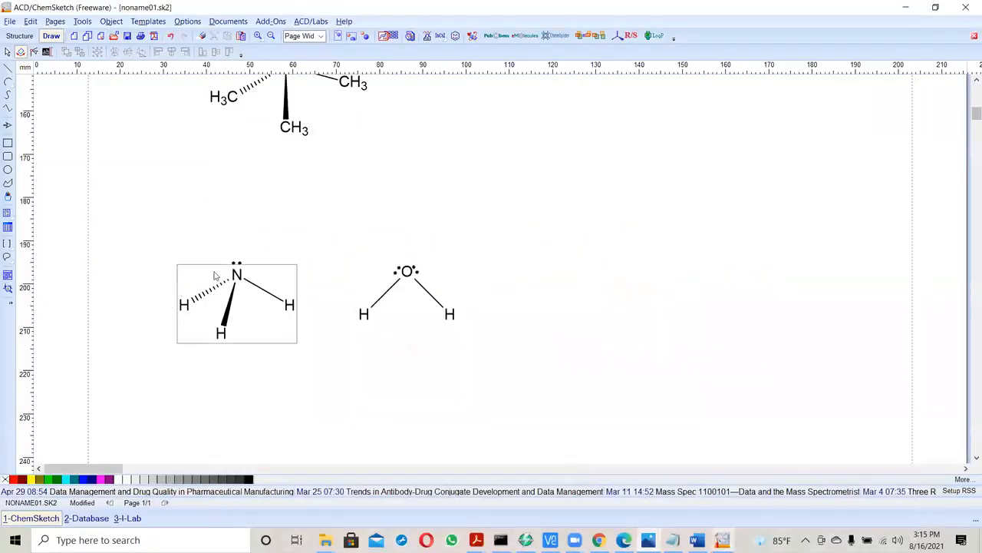
Step: Copy the ammonia molecule with its lone pair and place the copy to the right of the water molecule
{"action": "left_click", "coordinate": [7, 52]}
{"action": "left_click_drag", "start_coordinate": [146, 229], "coordinate": [322, 366]}
{"action": "right_click", "coordinate": [234, 322]}
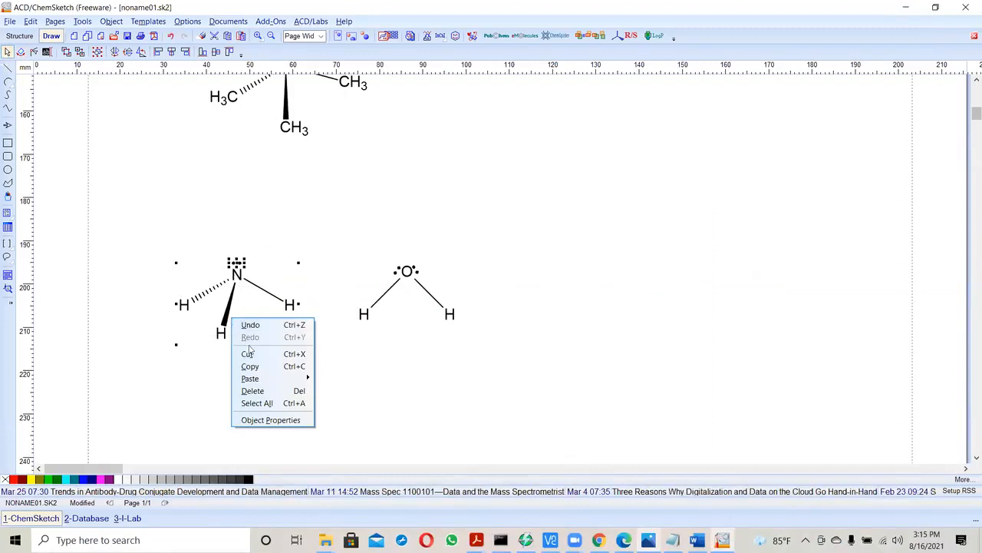
{"action": "left_click", "coordinate": [249, 363]}
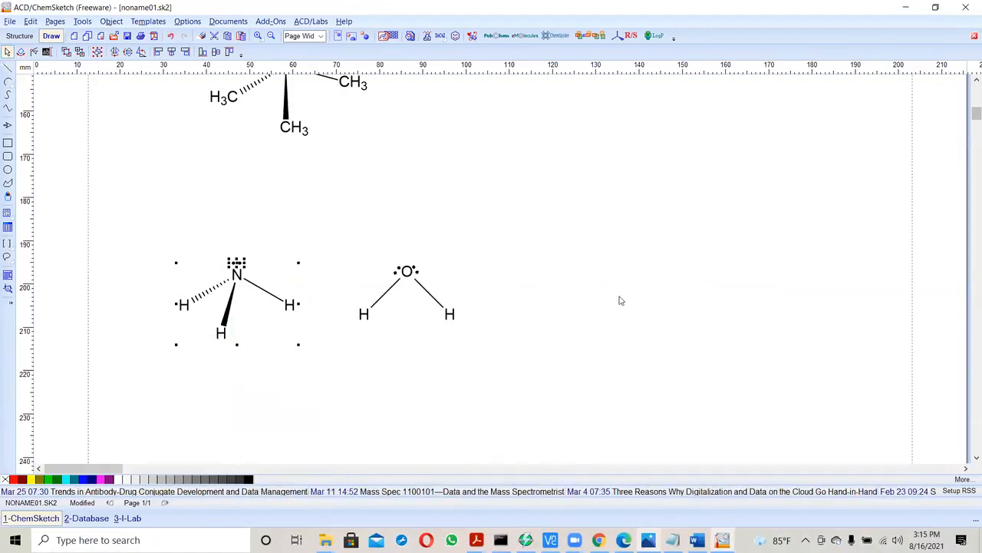
{"action": "key", "text": "ctrl+v"}
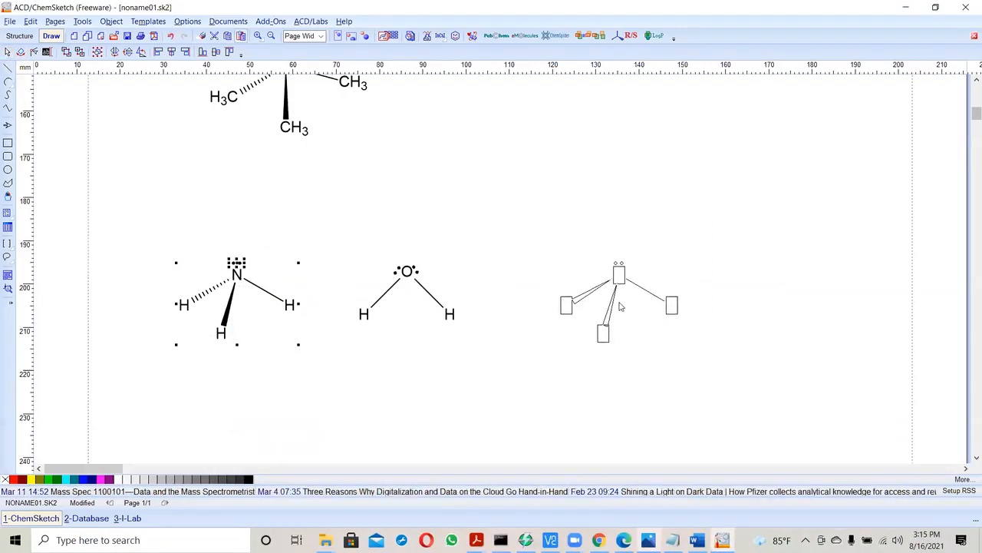
{"action": "left_click", "coordinate": [641, 307]}
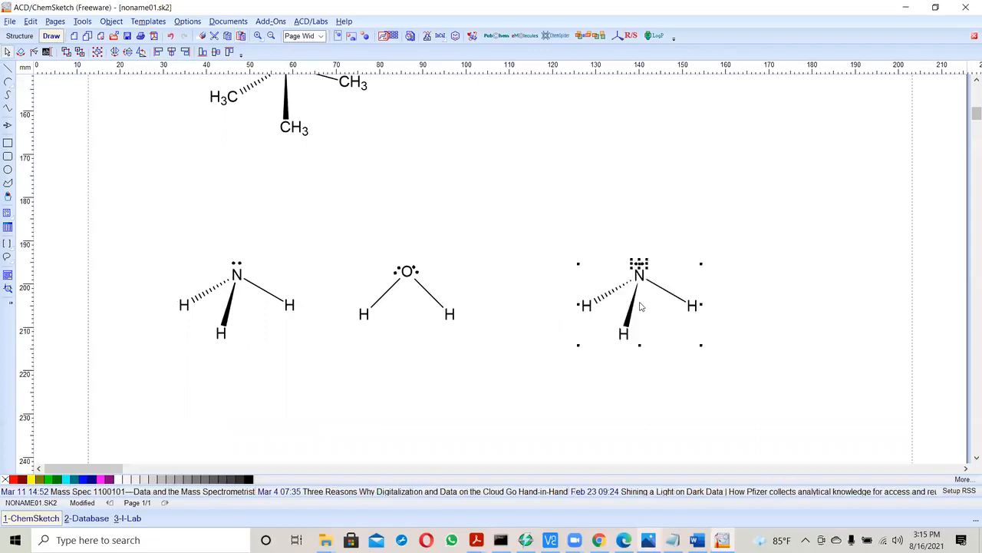
{"action": "left_click", "coordinate": [781, 237]}
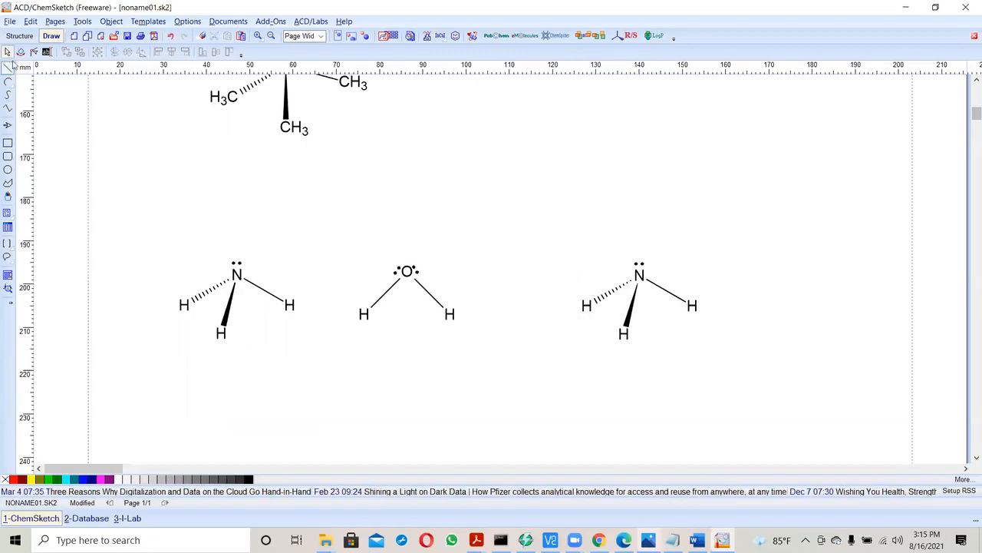
Step: Try to bond a fourth hydrogen above the copied ammonia's nitrogen, and undo it
{"action": "left_click", "coordinate": [19, 36]}
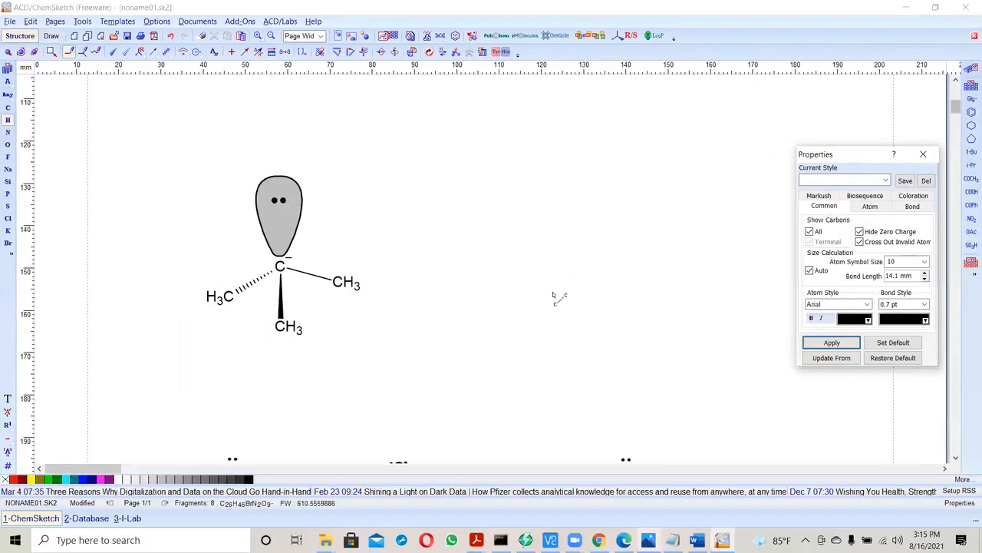
{"action": "scroll", "coordinate": [545, 290], "scroll_direction": "down", "scroll_amount": 5}
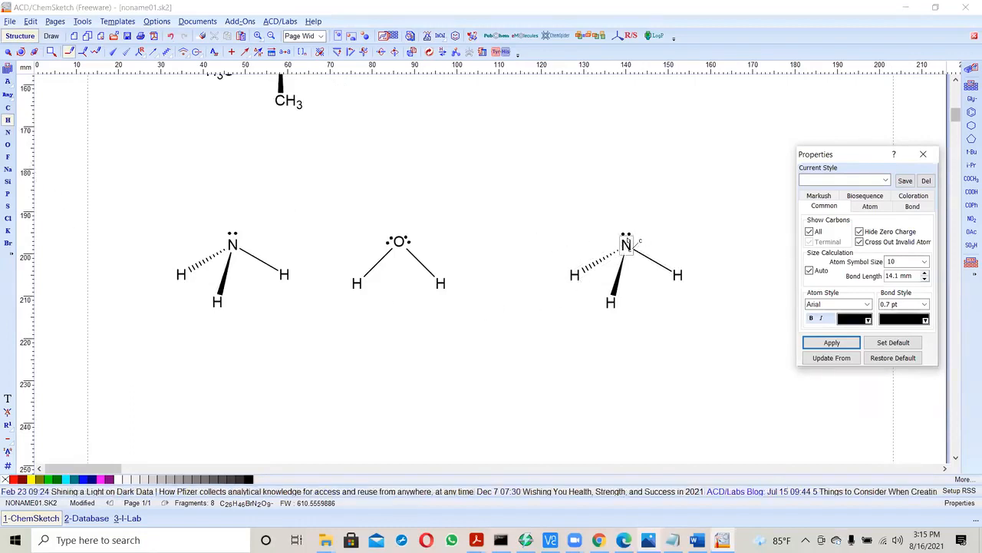
{"action": "left_click_drag", "start_coordinate": [627, 243], "coordinate": [634, 202]}
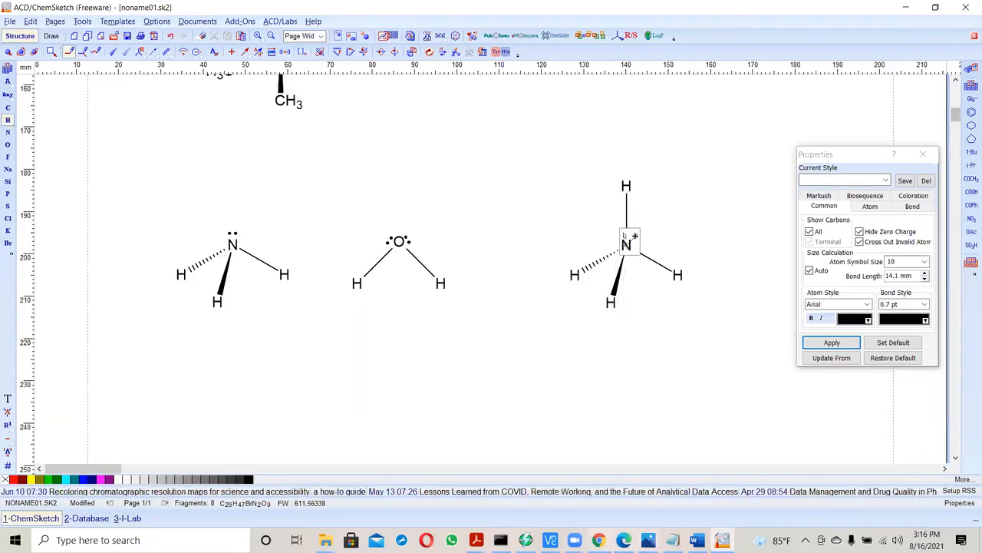
{"action": "left_click", "coordinate": [10, 53]}
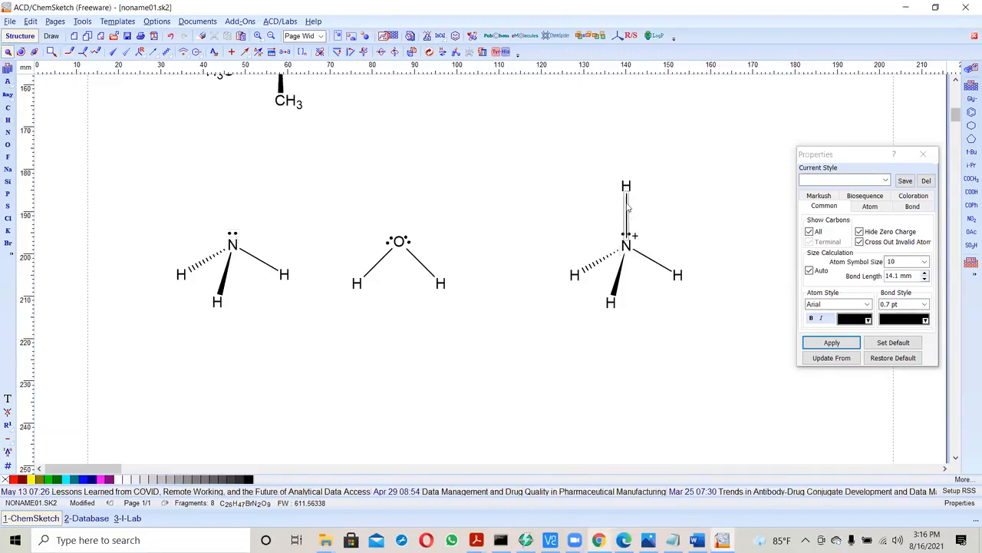
{"action": "left_click", "coordinate": [30, 22]}
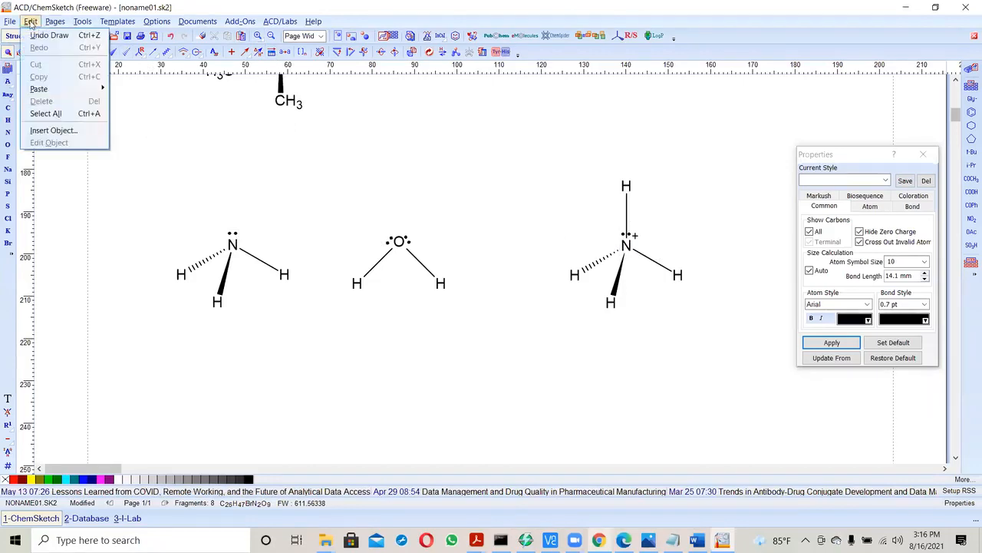
{"action": "left_click", "coordinate": [46, 35]}
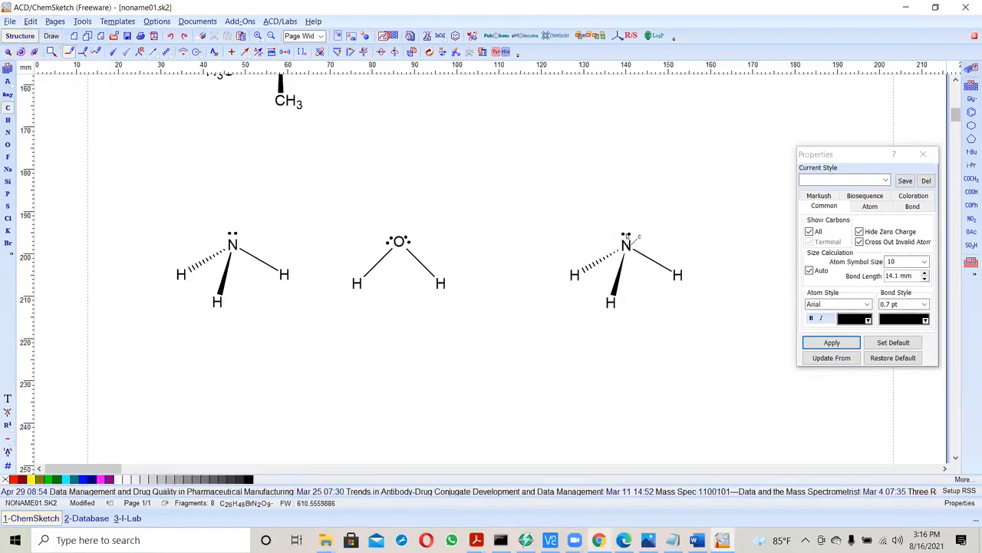
Step: Delete the lone pair above the copied ammonia's nitrogen and bond a fourth hydrogen straight above it
{"action": "left_click", "coordinate": [7, 51]}
{"action": "left_click", "coordinate": [627, 235]}
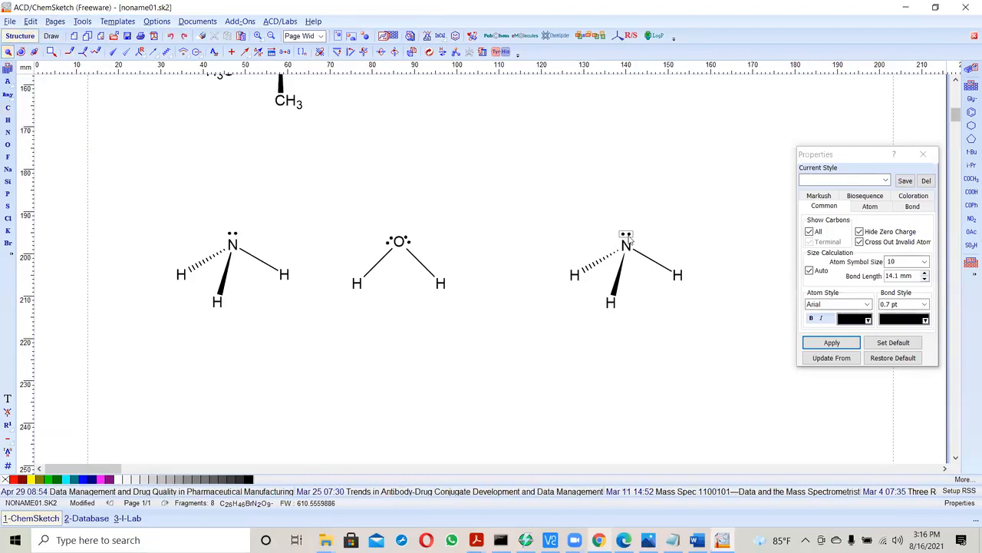
{"action": "key", "text": "Delete"}
{"action": "left_click", "coordinate": [7, 118]}
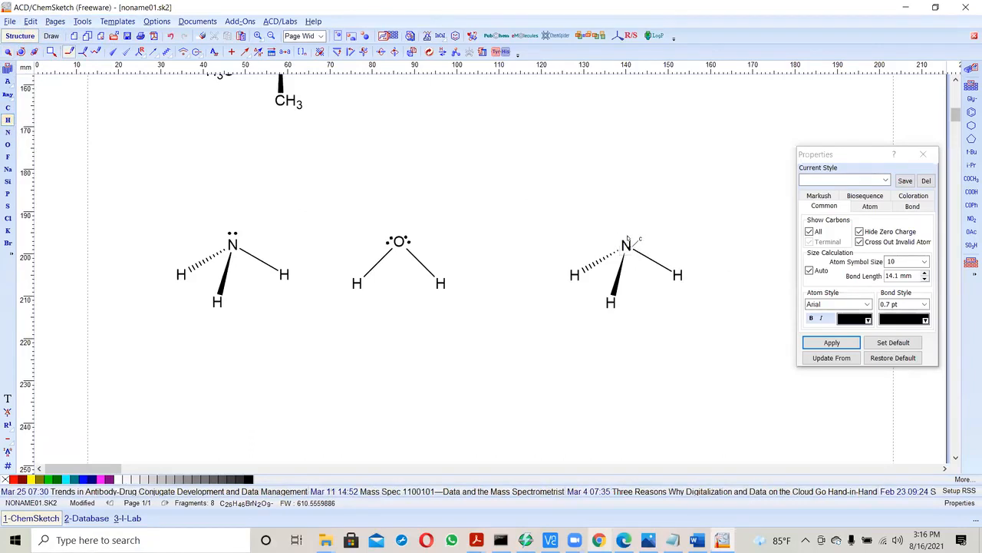
{"action": "left_click_drag", "start_coordinate": [628, 244], "coordinate": [630, 200]}
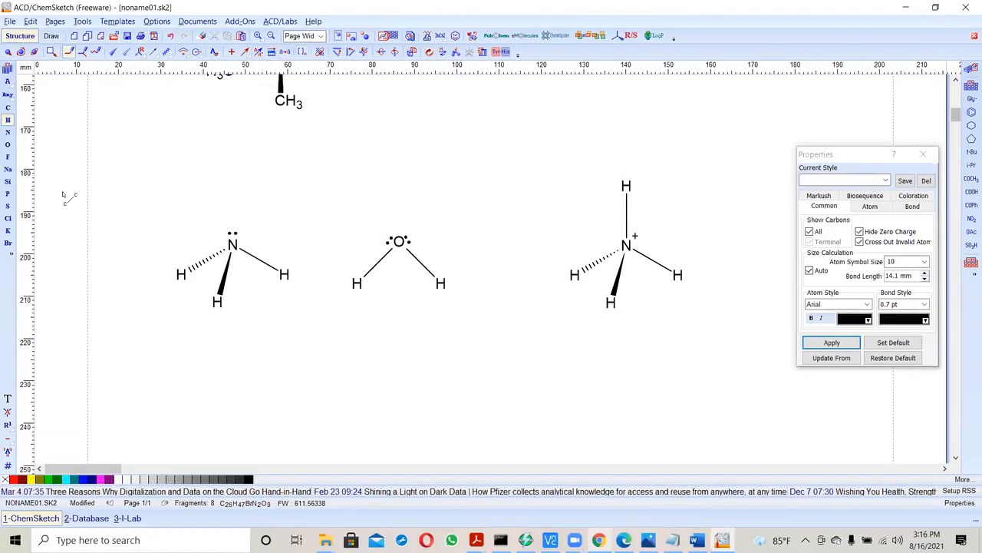
Step: Draw a pair of square brackets enclosing the ammonium ion
{"action": "left_click", "coordinate": [51, 37]}
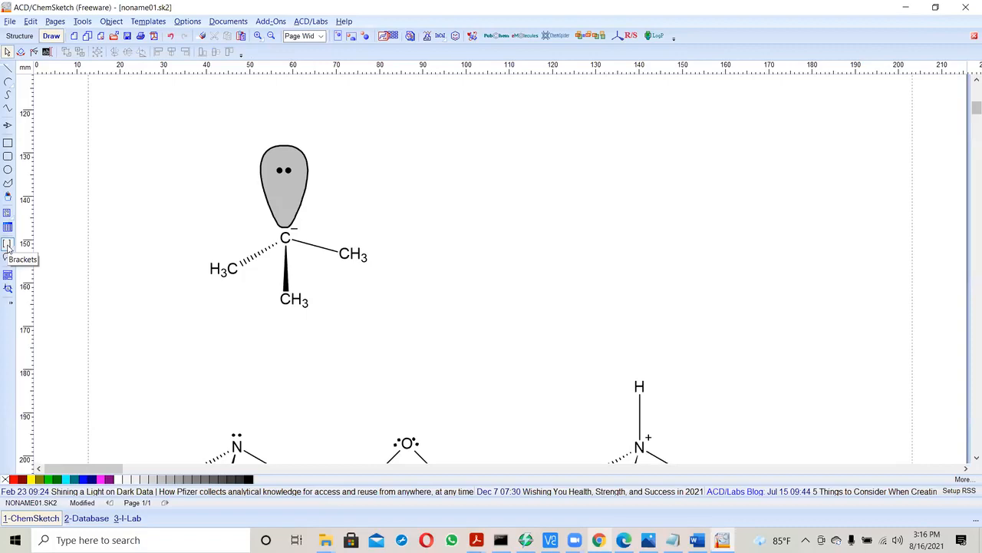
{"action": "left_click", "coordinate": [7, 245]}
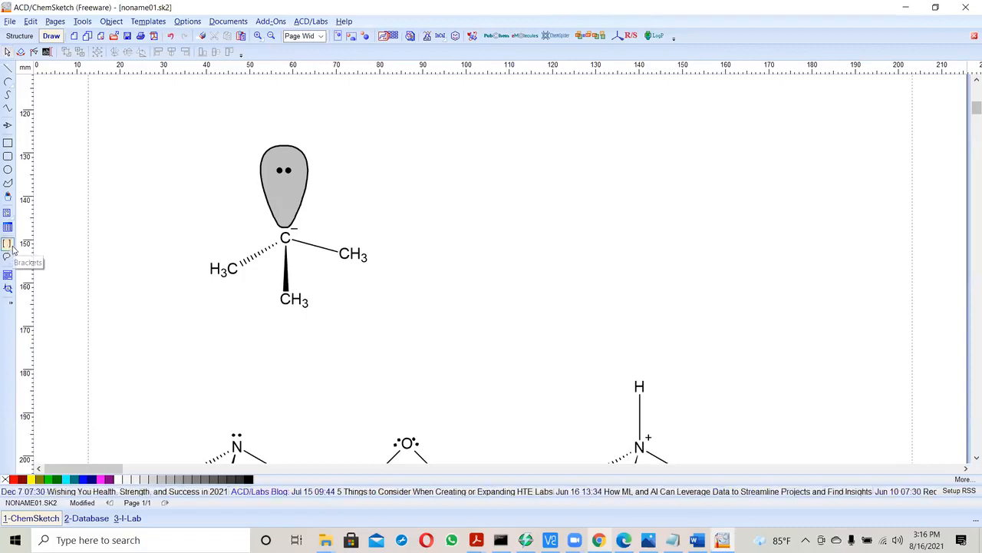
{"action": "left_click", "coordinate": [11, 247]}
{"action": "left_click", "coordinate": [23, 250]}
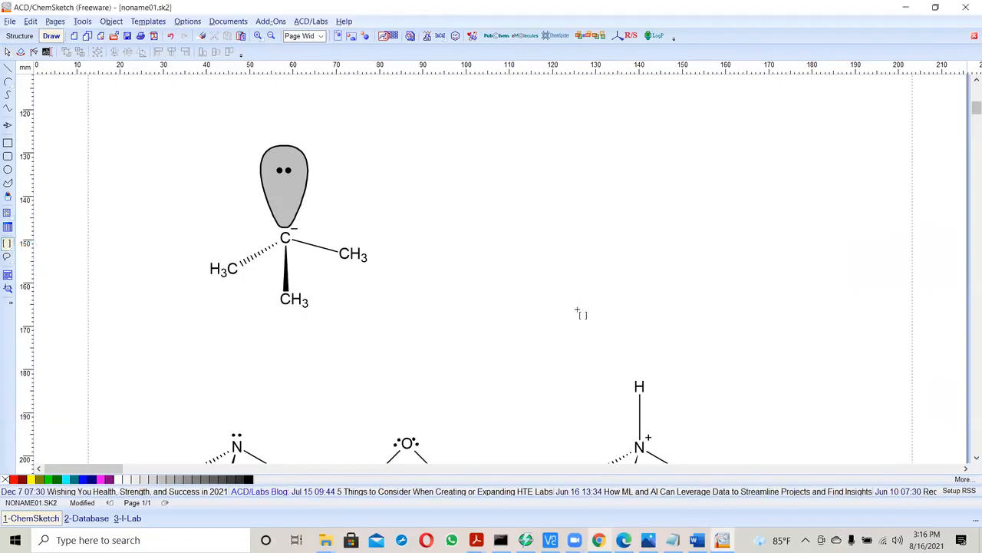
{"action": "scroll", "coordinate": [577, 311], "scroll_direction": "down", "scroll_amount": 3}
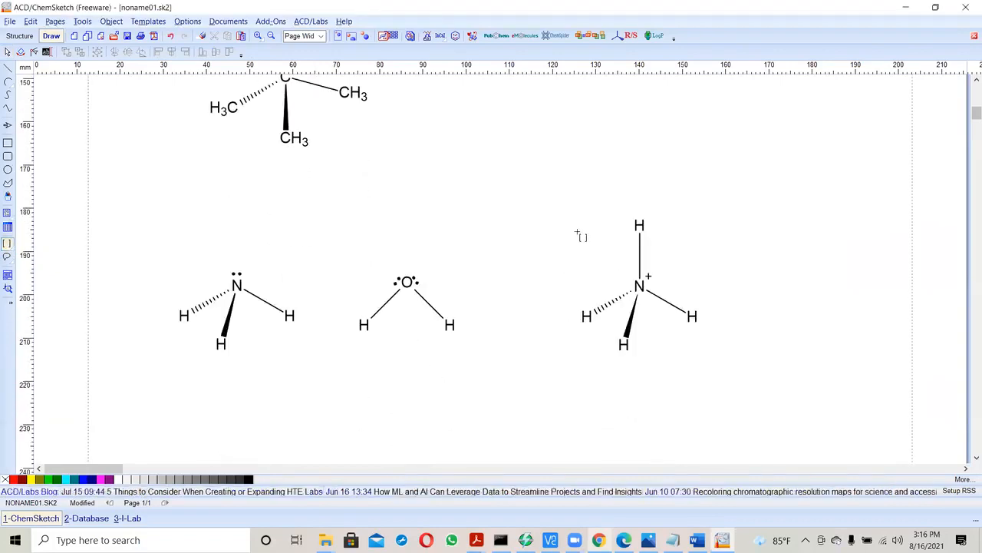
{"action": "left_click_drag", "start_coordinate": [574, 212], "coordinate": [710, 370]}
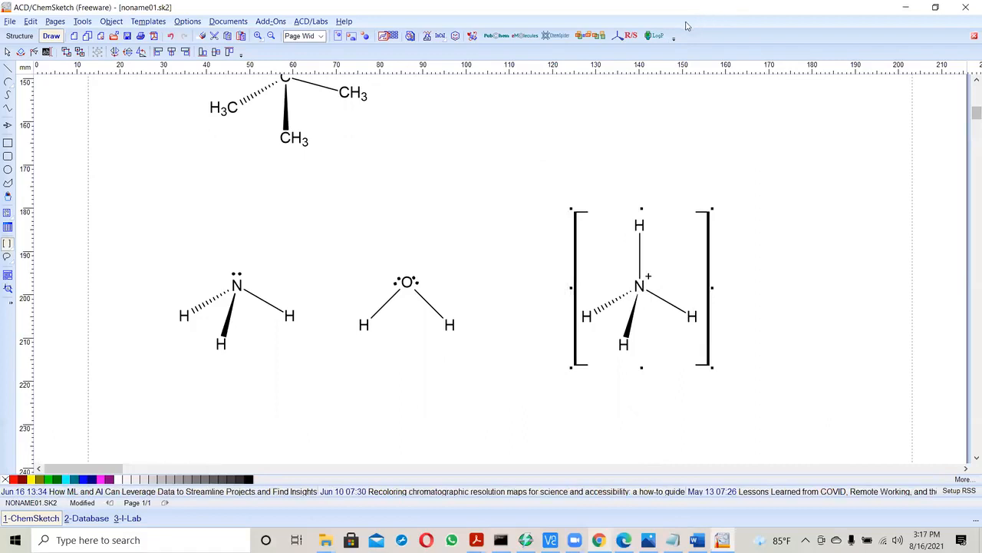
{"action": "left_click", "coordinate": [8, 52]}
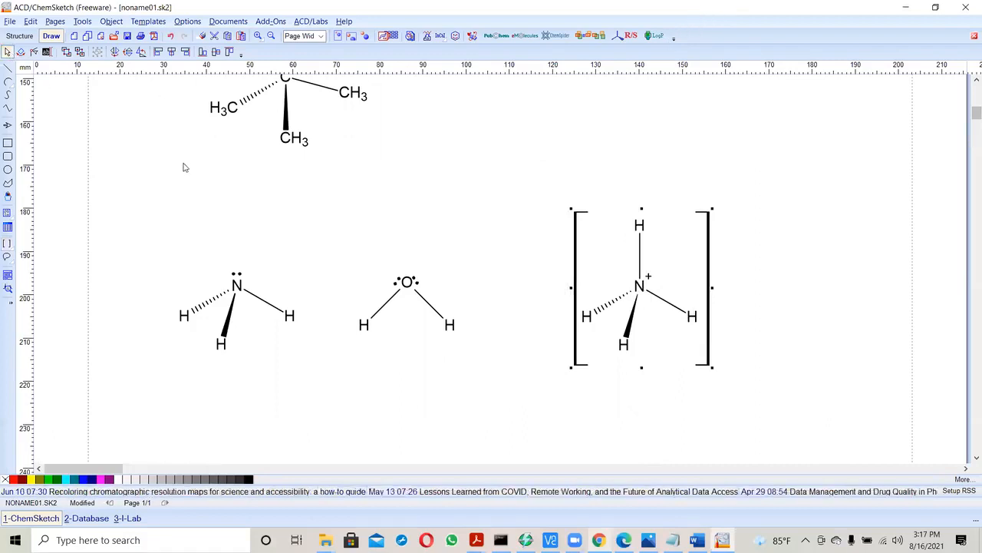
{"action": "left_click", "coordinate": [196, 195]}
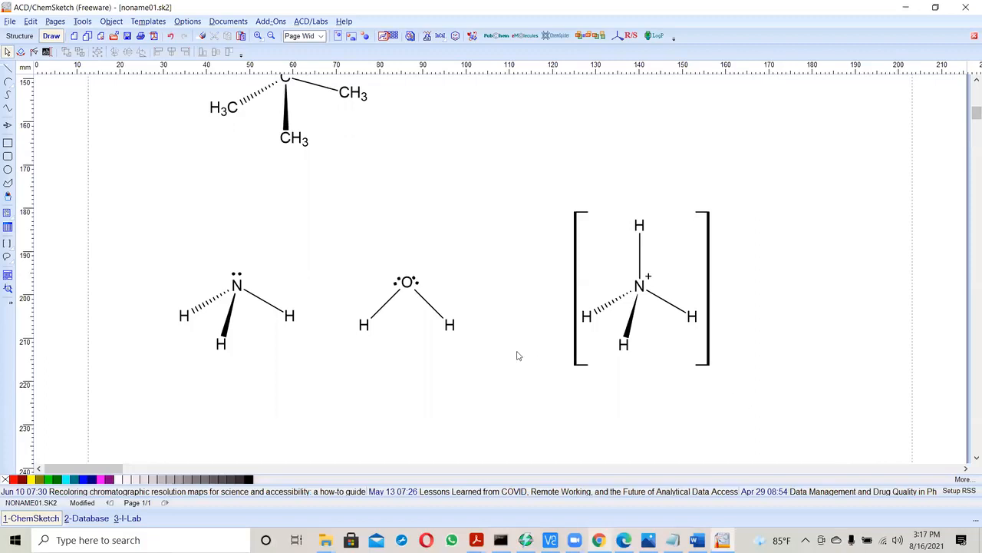
Step: Build a hydroxide ion to the right of the brackets: an oxygen with a horizontally bonded hydrogen and a negative charge
{"action": "left_click", "coordinate": [12, 37]}
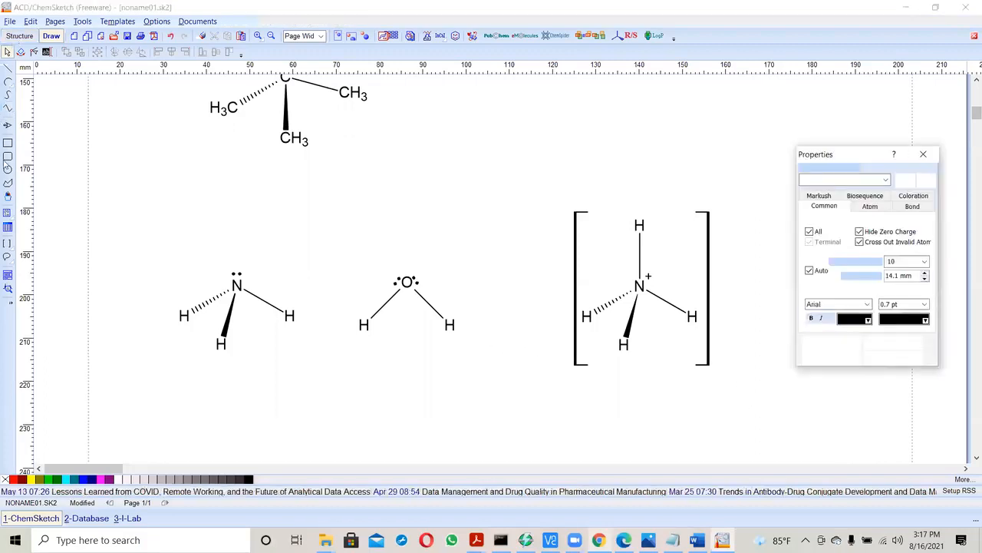
{"action": "scroll", "coordinate": [190, 236], "scroll_direction": "down", "scroll_amount": 4}
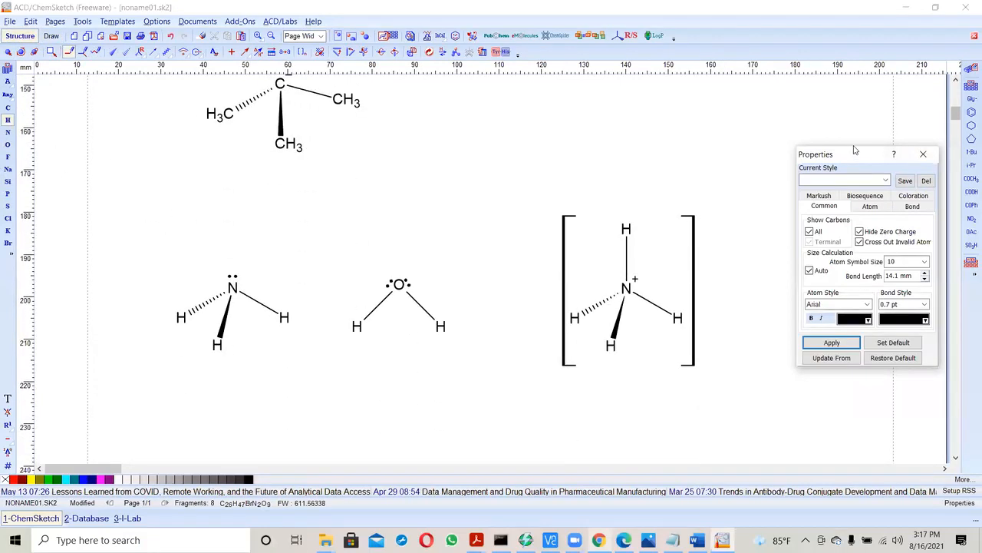
{"action": "left_click_drag", "start_coordinate": [855, 149], "coordinate": [887, 69]}
{"action": "left_click", "coordinate": [7, 144]}
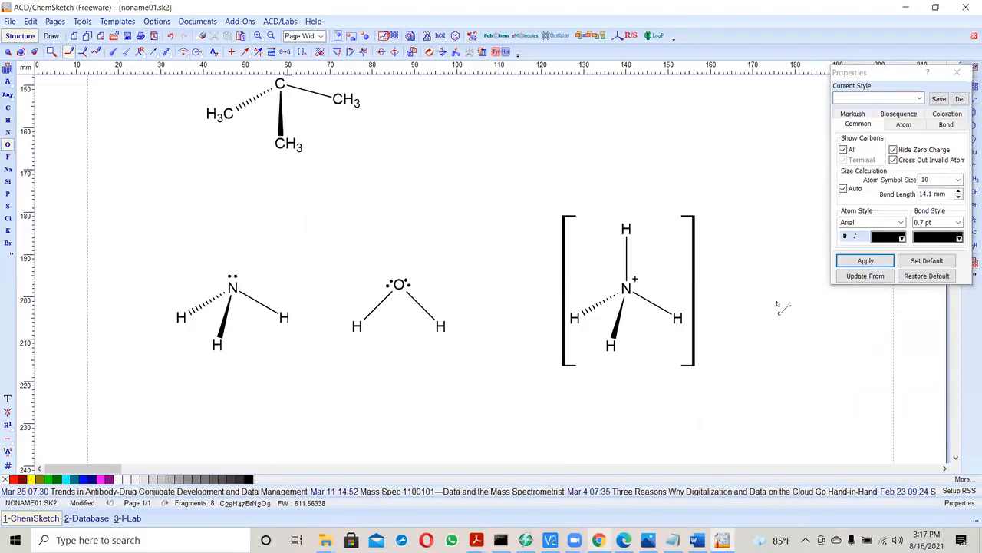
{"action": "left_click", "coordinate": [779, 303]}
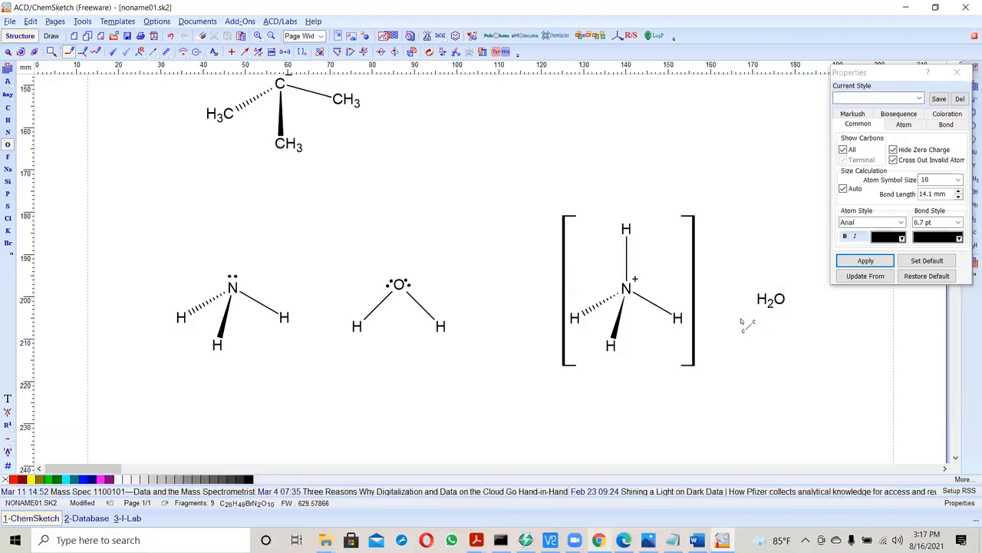
{"action": "left_click", "coordinate": [7, 120]}
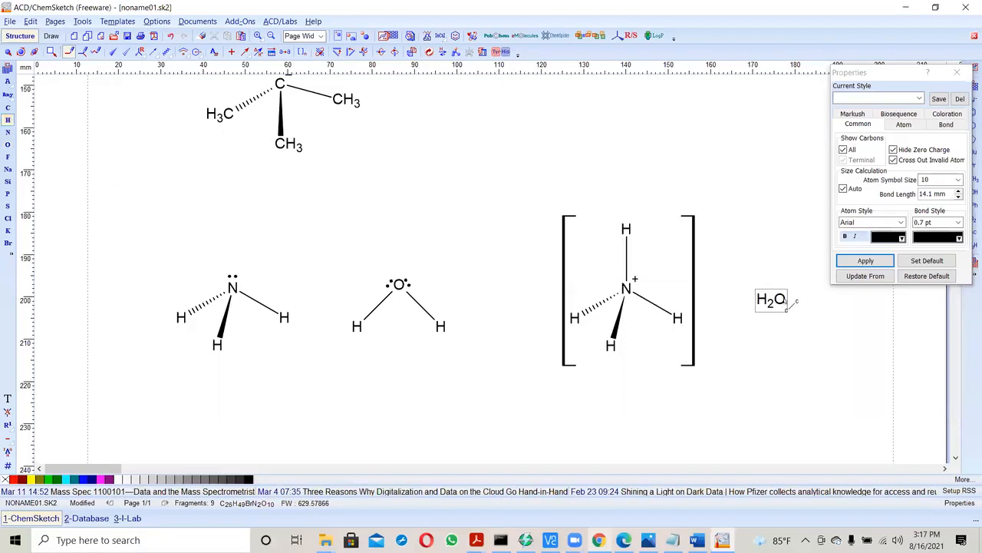
{"action": "left_click_drag", "start_coordinate": [786, 301], "coordinate": [830, 300]}
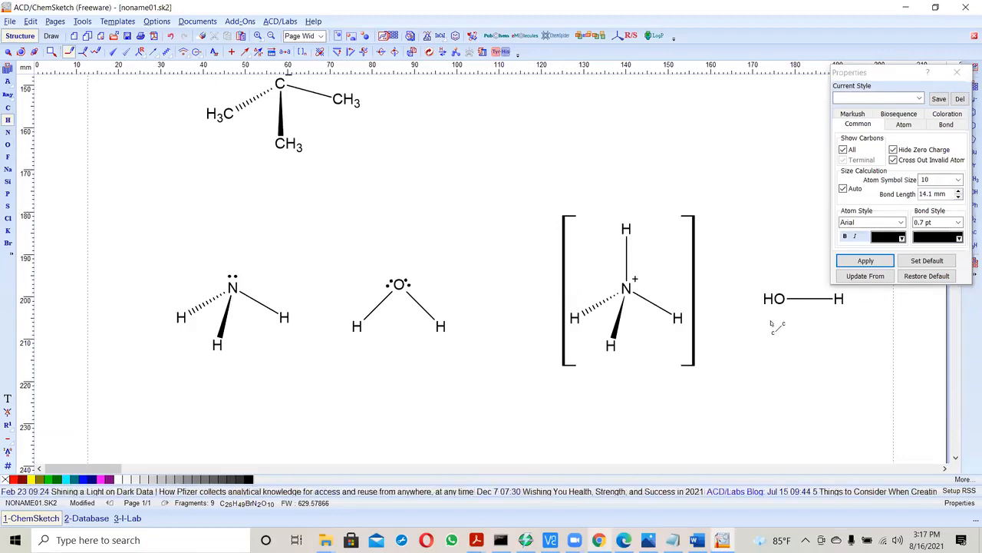
{"action": "left_click", "coordinate": [8, 441]}
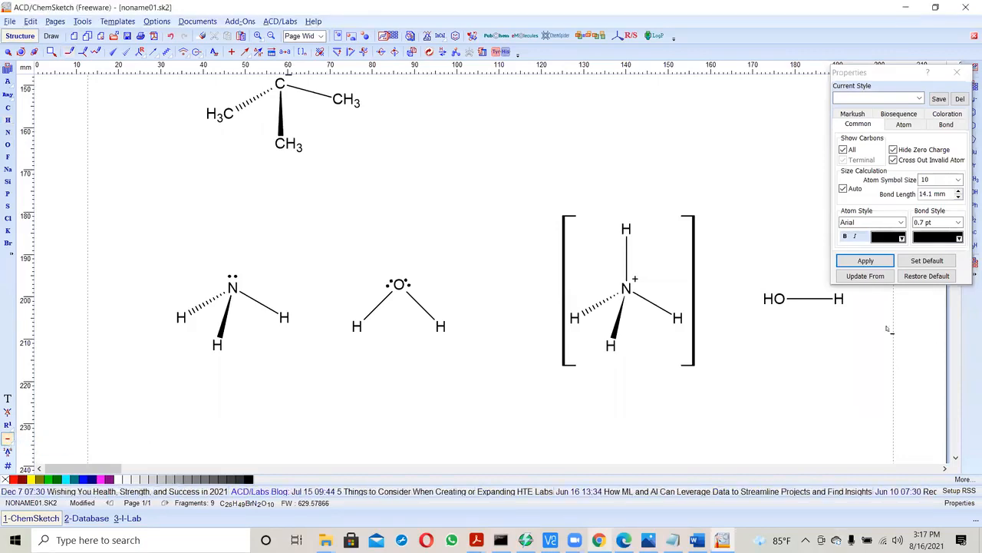
{"action": "left_click", "coordinate": [781, 301]}
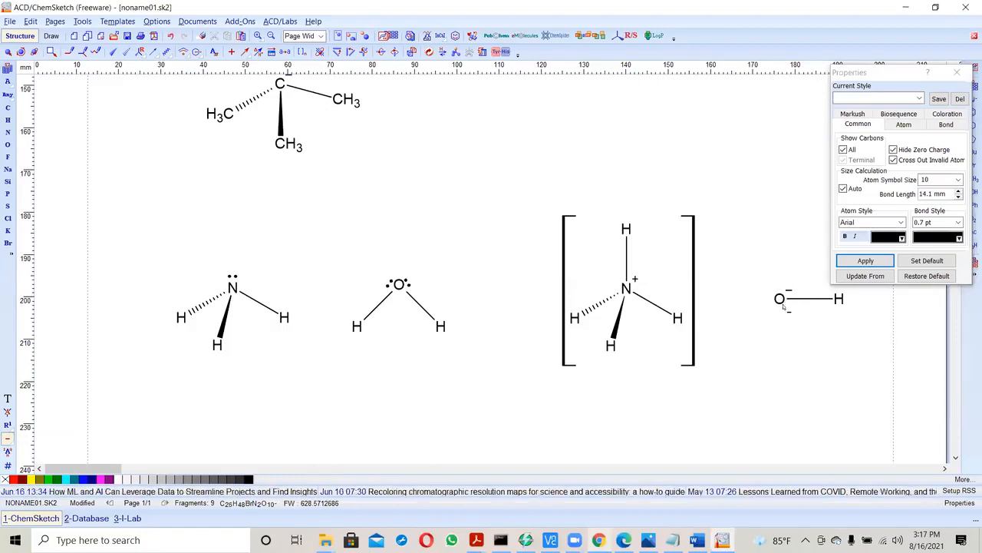
Step: Check the reference reaction image, copy the ammonia's lone pair and place the copy above the hydroxide's oxygen
{"action": "left_click", "coordinate": [650, 539]}
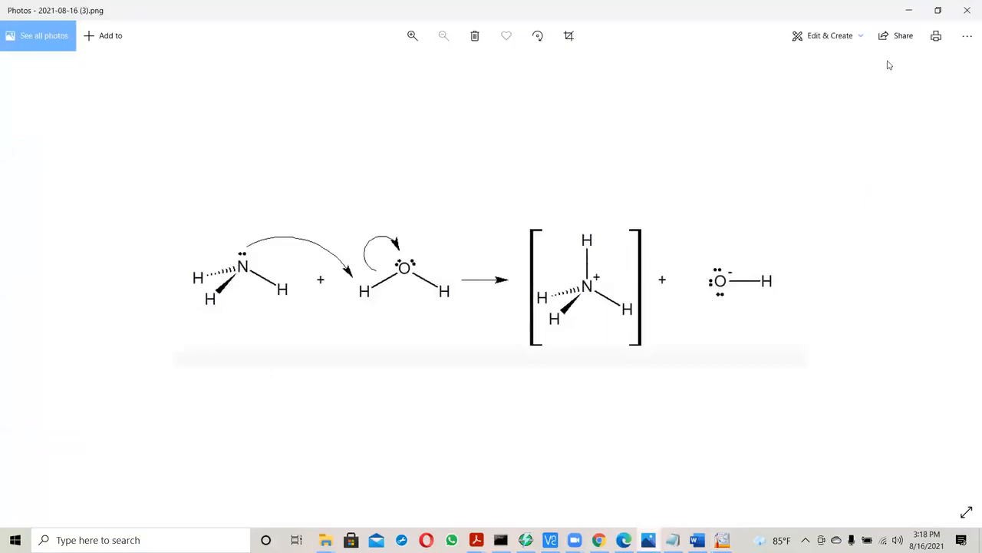
{"action": "left_click", "coordinate": [913, 12]}
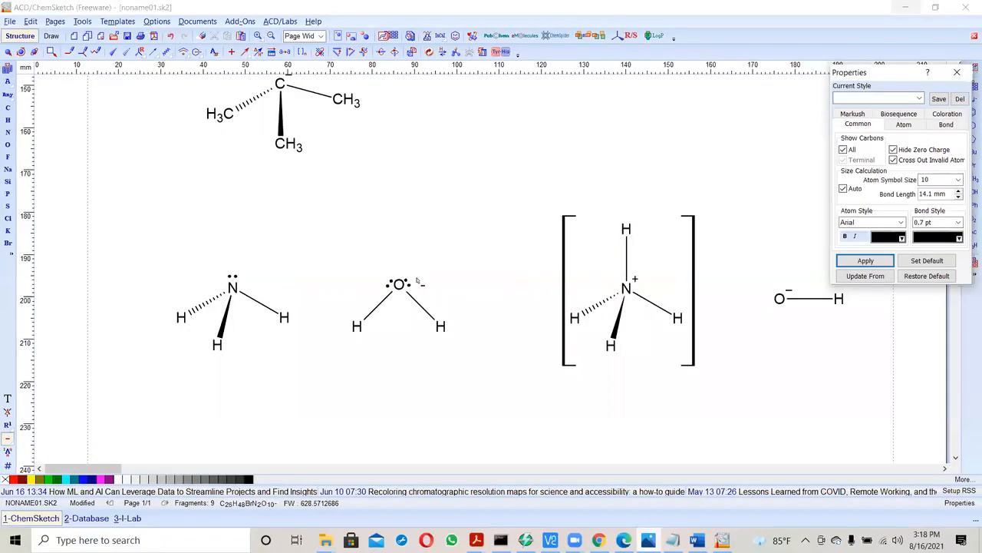
{"action": "left_click", "coordinate": [10, 50]}
{"action": "left_click", "coordinate": [410, 284]}
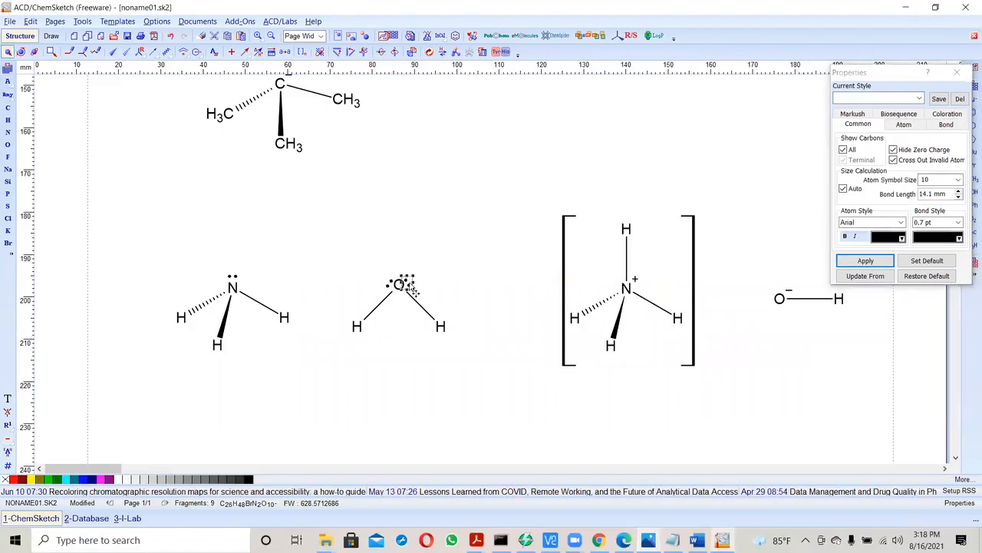
{"action": "left_click_drag", "start_coordinate": [412, 287], "coordinate": [240, 284]}
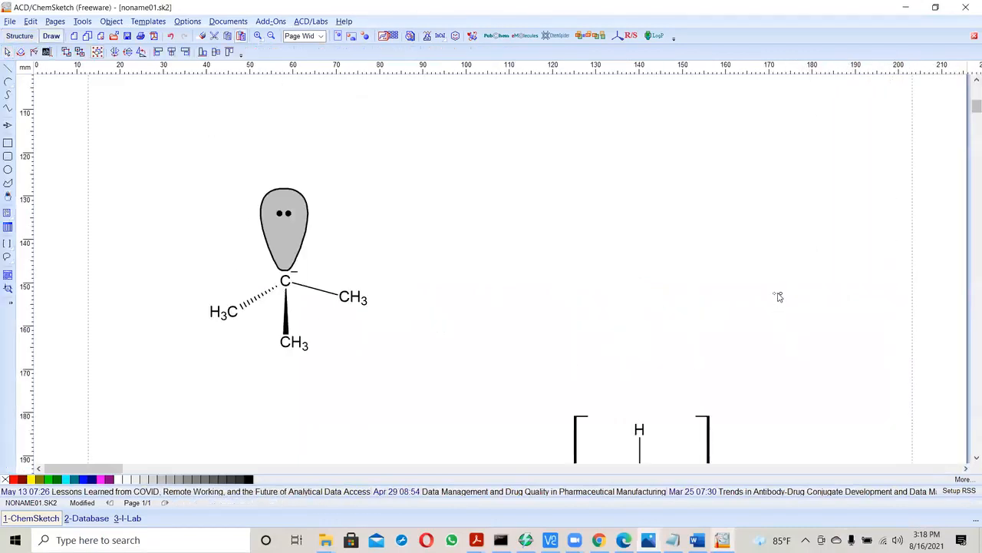
{"action": "scroll", "coordinate": [766, 344], "scroll_direction": "down", "scroll_amount": 5}
{"action": "left_click", "coordinate": [797, 242]}
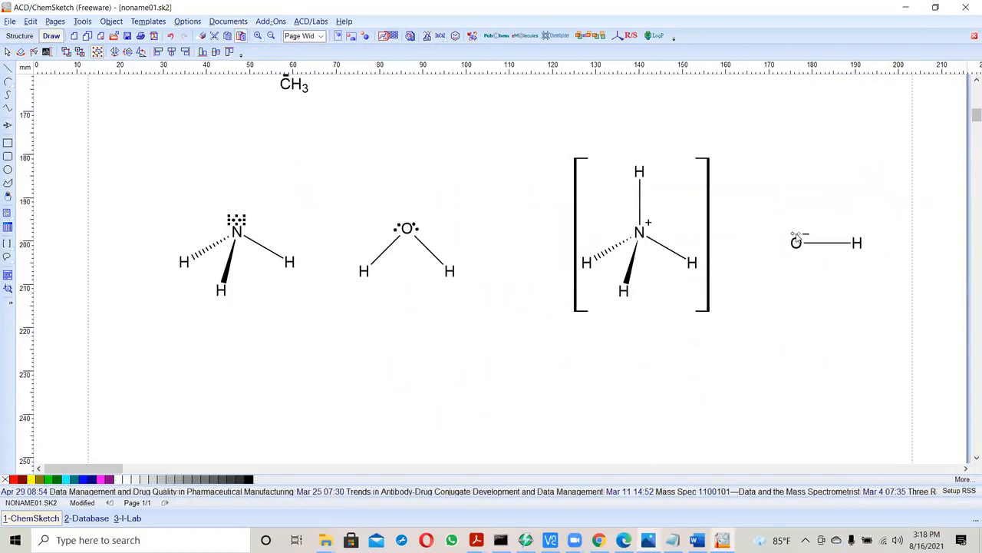
{"action": "left_click", "coordinate": [796, 237]}
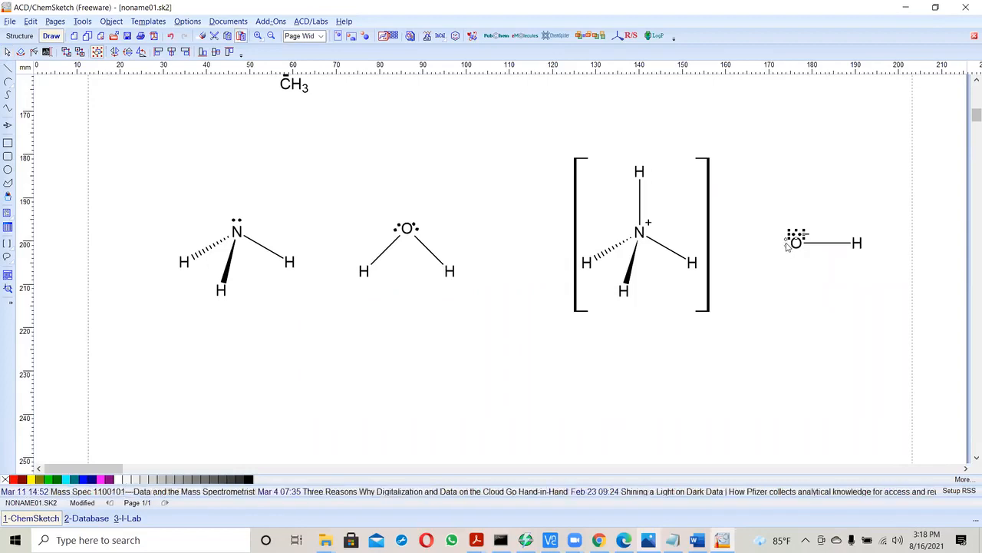
Step: Add two more lone pairs to the hydroxide's oxygen: a vertical one on its left and a horizontal one below it
{"action": "left_click", "coordinate": [786, 244]}
{"action": "left_click", "coordinate": [880, 192]}
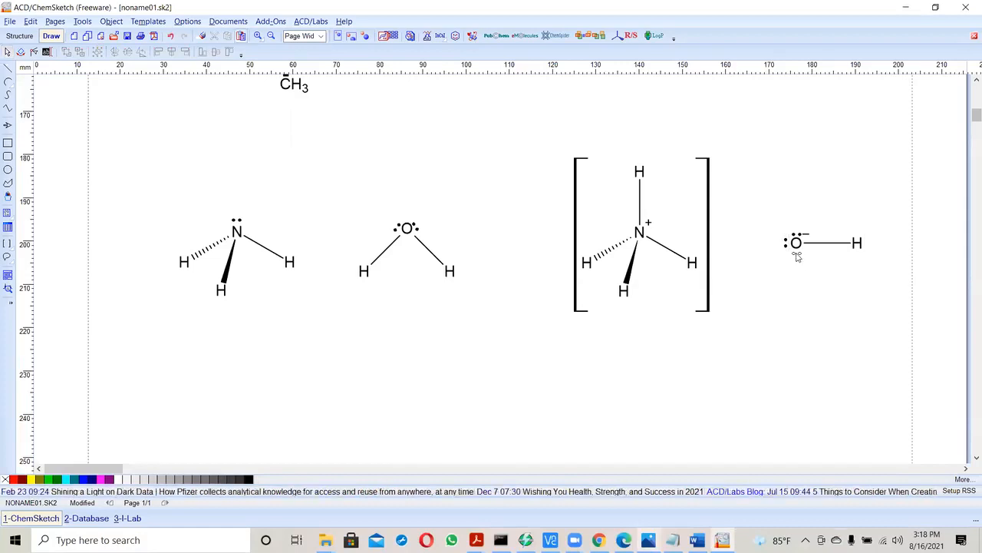
{"action": "left_click", "coordinate": [797, 254]}
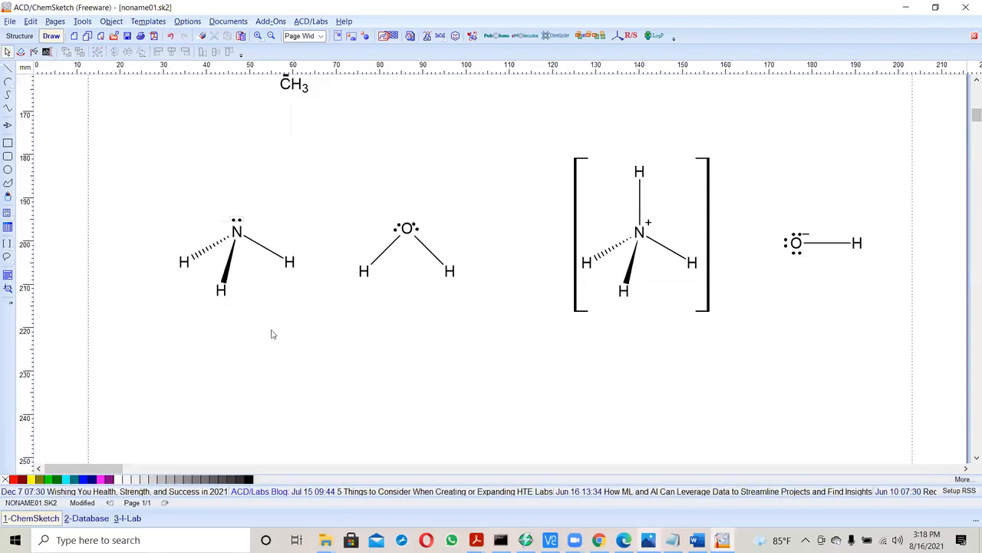
Step: Check the curved arrows in the reference reaction image and set up a 90° arc ending in a filled arrowhead
{"action": "left_click", "coordinate": [673, 540]}
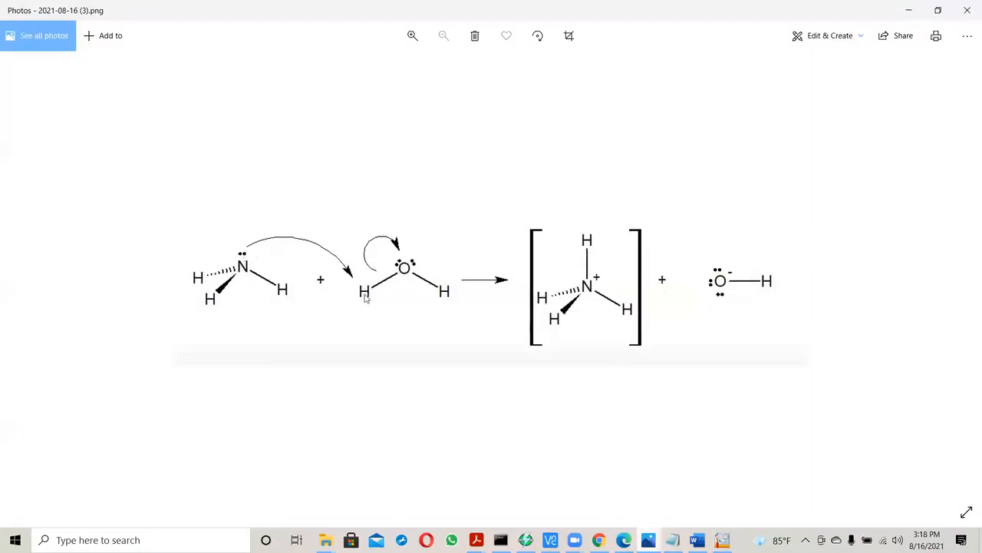
{"action": "left_click", "coordinate": [910, 13]}
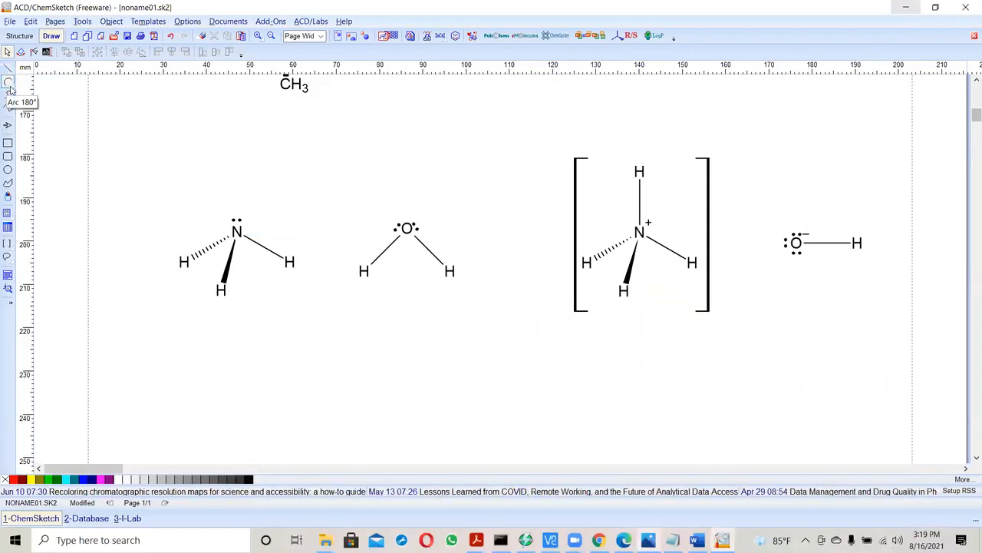
{"action": "left_click", "coordinate": [10, 89]}
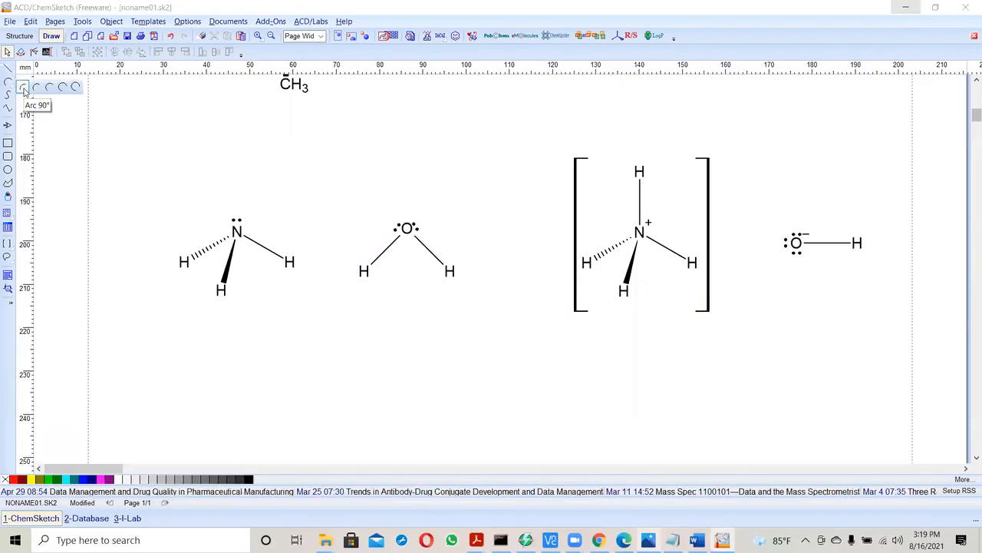
{"action": "left_click", "coordinate": [24, 89]}
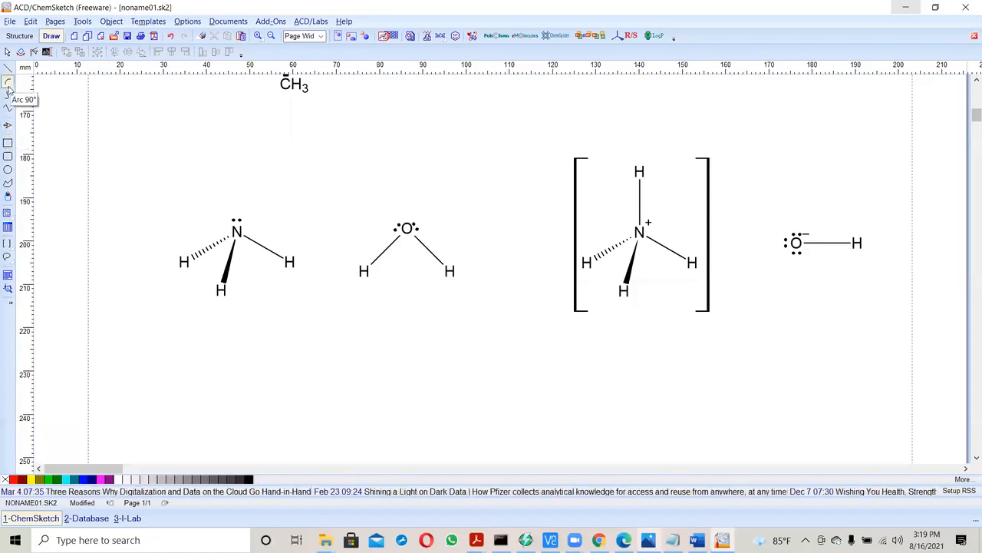
{"action": "double_click", "coordinate": [6, 127]}
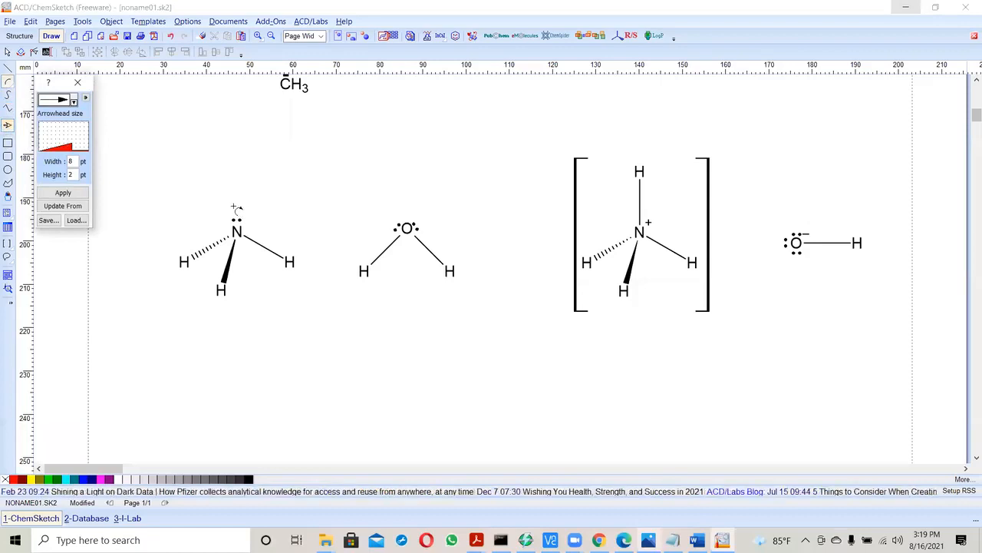
Step: Try a 90° curved arrow from the ammonia's lone pair to the water's left hydrogen, and undo it
{"action": "left_click_drag", "start_coordinate": [233, 205], "coordinate": [310, 219]}
{"action": "left_click_drag", "start_coordinate": [349, 244], "coordinate": [364, 264]}
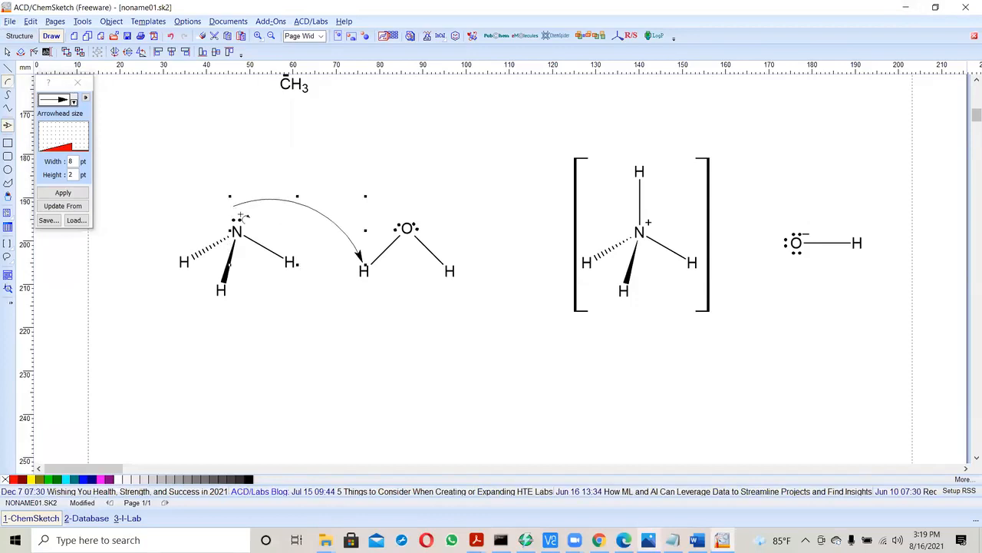
{"action": "left_click", "coordinate": [31, 21]}
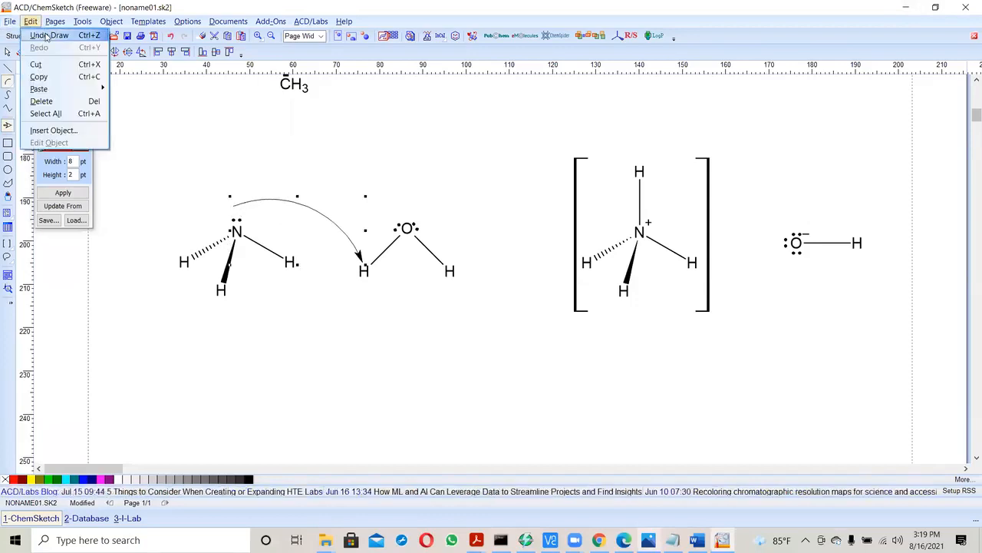
{"action": "left_click", "coordinate": [42, 35]}
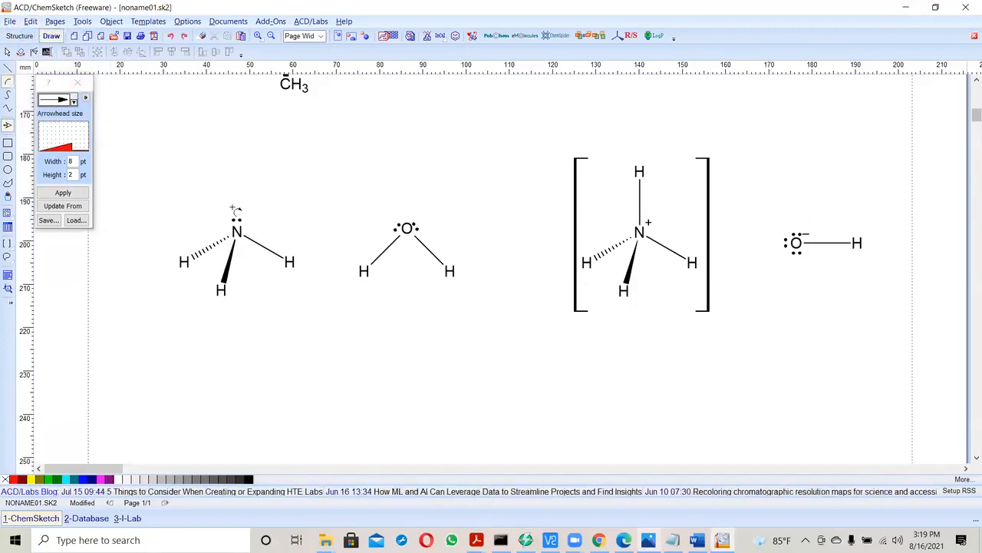
Step: Try a 90° curved arrow from the ammonia's lone pair towards the upper left, and undo it
{"action": "left_click_drag", "start_coordinate": [243, 207], "coordinate": [175, 177]}
{"action": "left_click", "coordinate": [31, 22]}
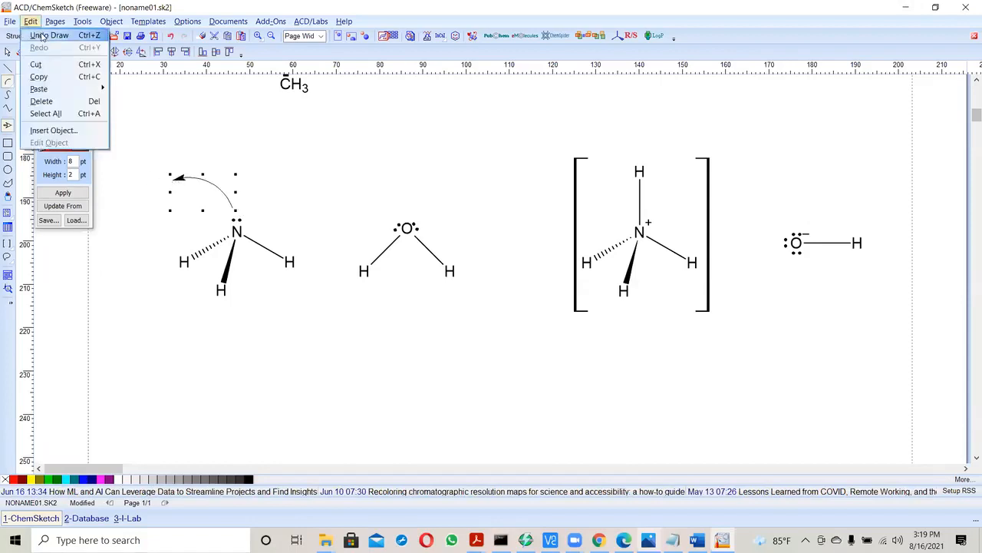
{"action": "left_click", "coordinate": [43, 36]}
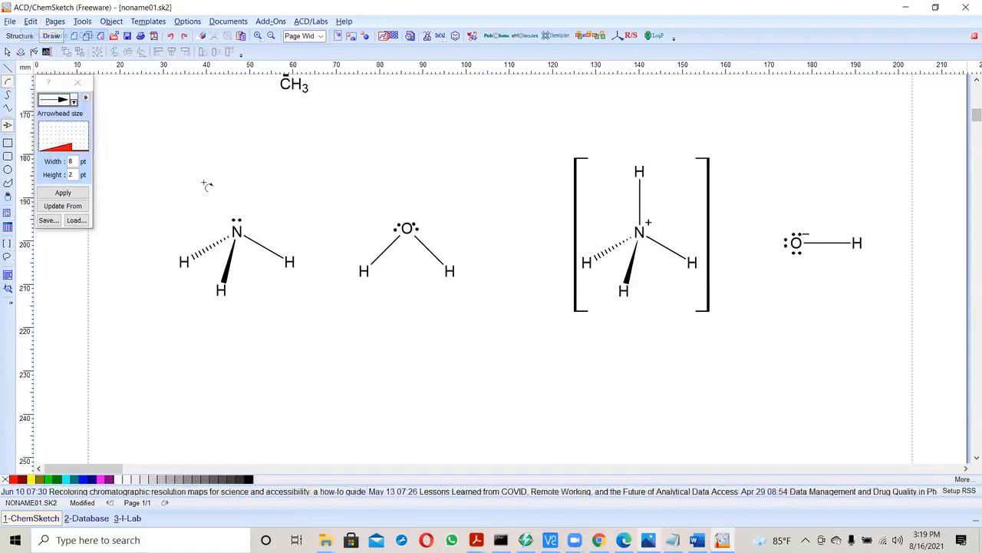
Step: Draw a wide curved arrow arching from the ammonia's lone pair over to the water's left hydrogen
{"action": "left_click", "coordinate": [80, 82]}
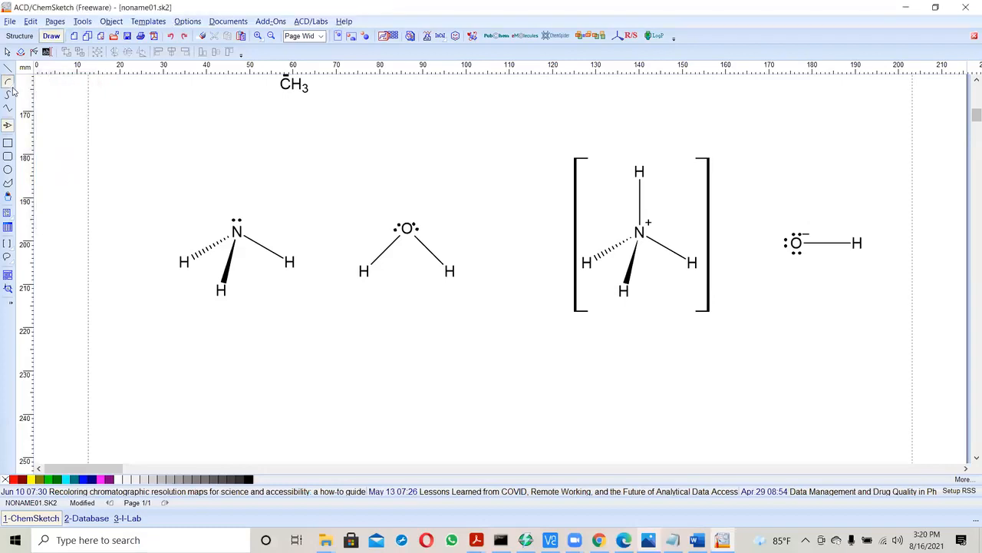
{"action": "left_click", "coordinate": [36, 86]}
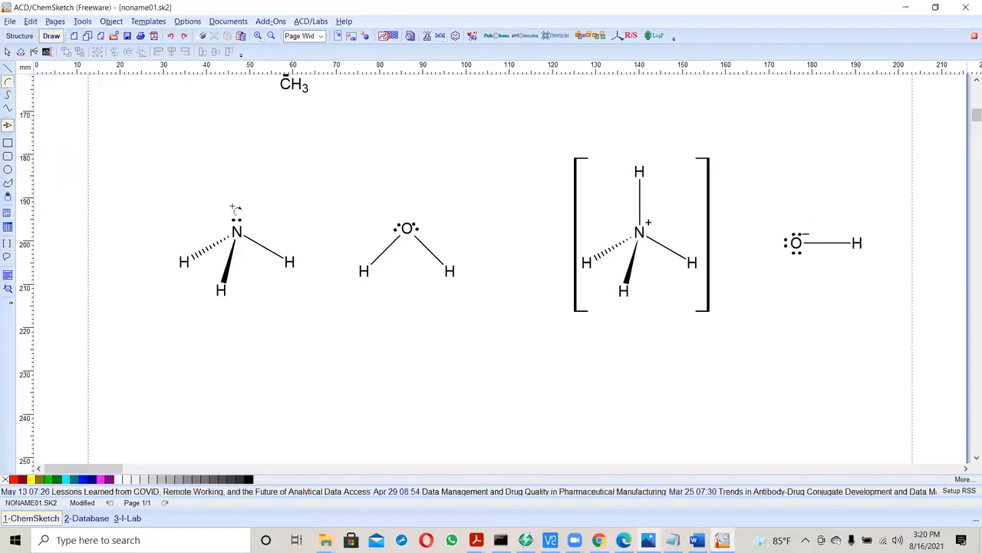
{"action": "left_click_drag", "start_coordinate": [249, 206], "coordinate": [279, 178]}
{"action": "left_click_drag", "start_coordinate": [309, 219], "coordinate": [364, 260]}
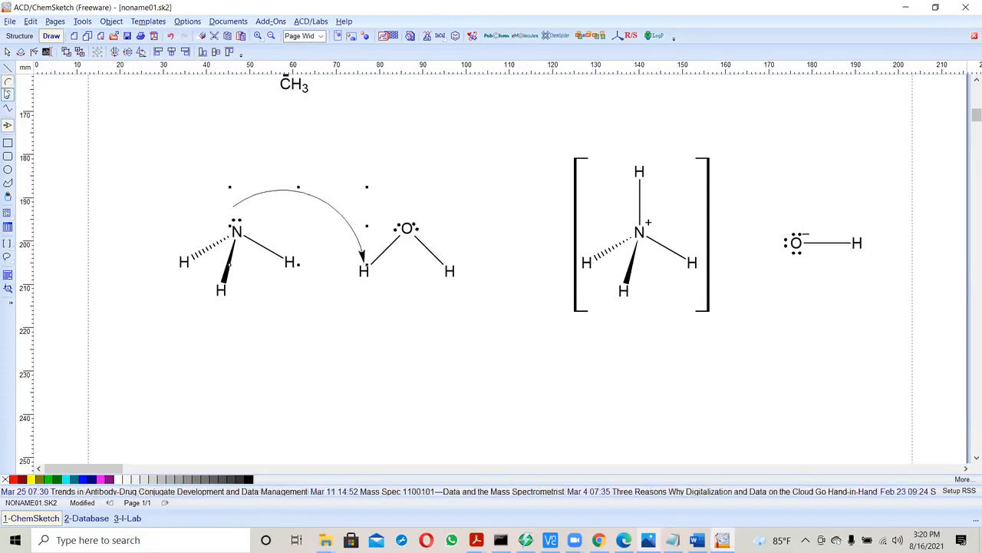
{"action": "left_click", "coordinate": [19, 36]}
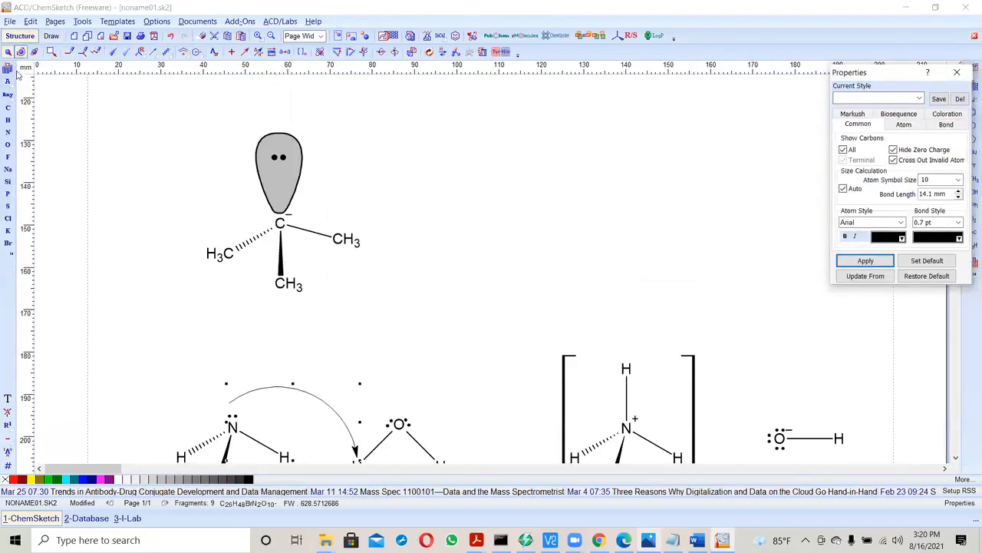
{"action": "scroll", "coordinate": [311, 290], "scroll_direction": "down", "scroll_amount": 4}
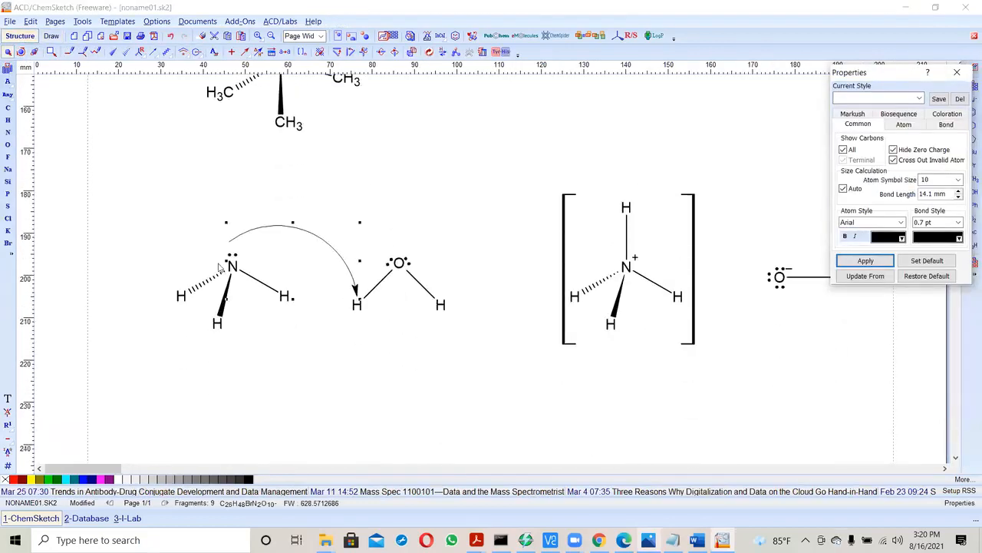
{"action": "left_click", "coordinate": [301, 228]}
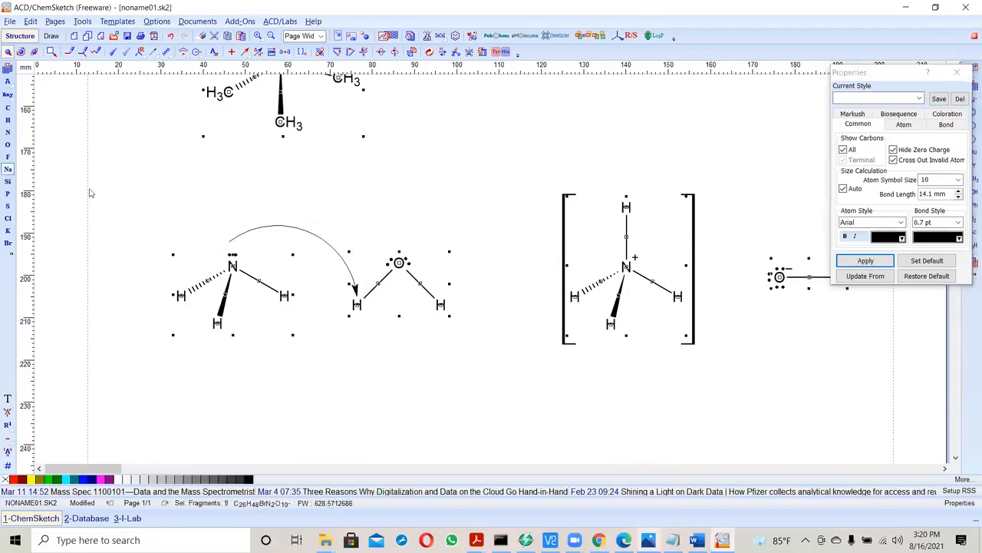
{"action": "key", "text": "ctrl+a"}
{"action": "left_click", "coordinate": [357, 347]}
{"action": "left_click", "coordinate": [355, 290]}
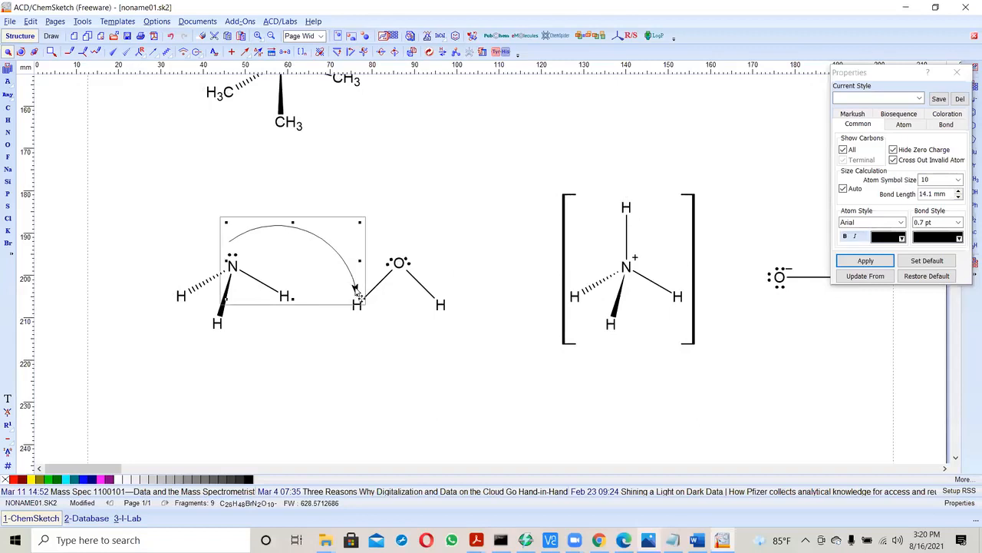
{"action": "left_click", "coordinate": [21, 51]}
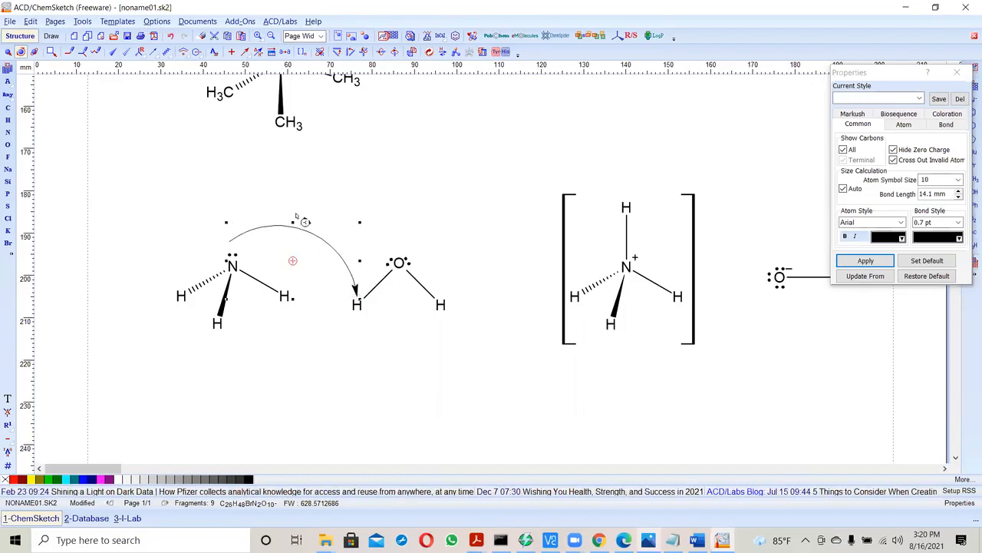
{"action": "left_click_drag", "start_coordinate": [292, 223], "coordinate": [292, 223]}
Step: Rotate the ammonia-to-water curved arrow a few degrees counterclockwise in Draw mode
{"action": "left_click", "coordinate": [50, 36]}
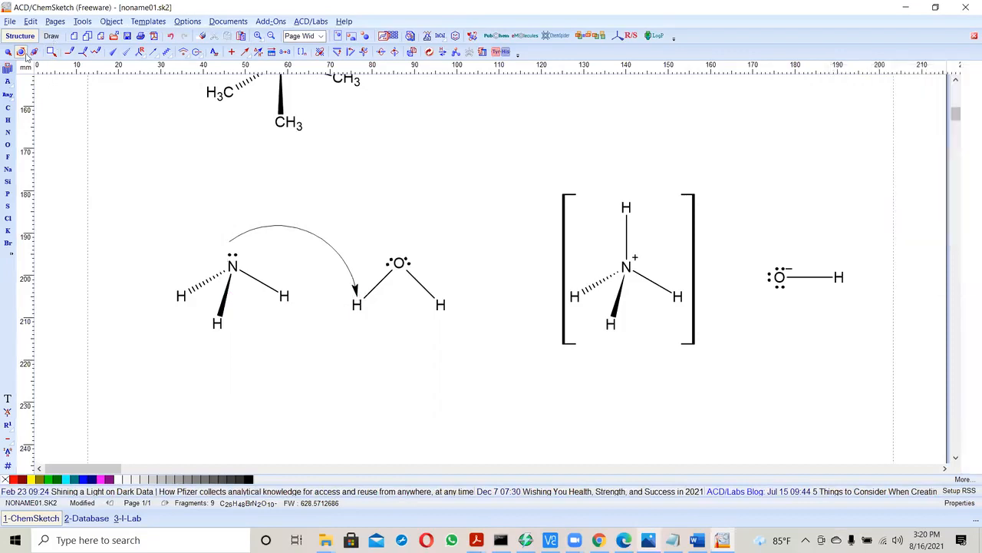
{"action": "scroll", "coordinate": [357, 326], "scroll_direction": "down", "scroll_amount": 3}
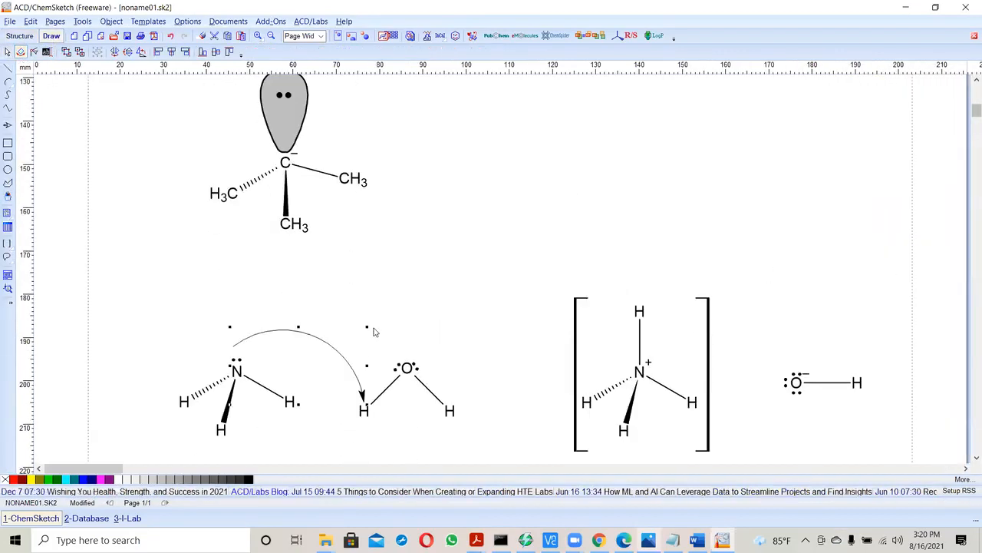
{"action": "left_click_drag", "start_coordinate": [370, 329], "coordinate": [365, 323]}
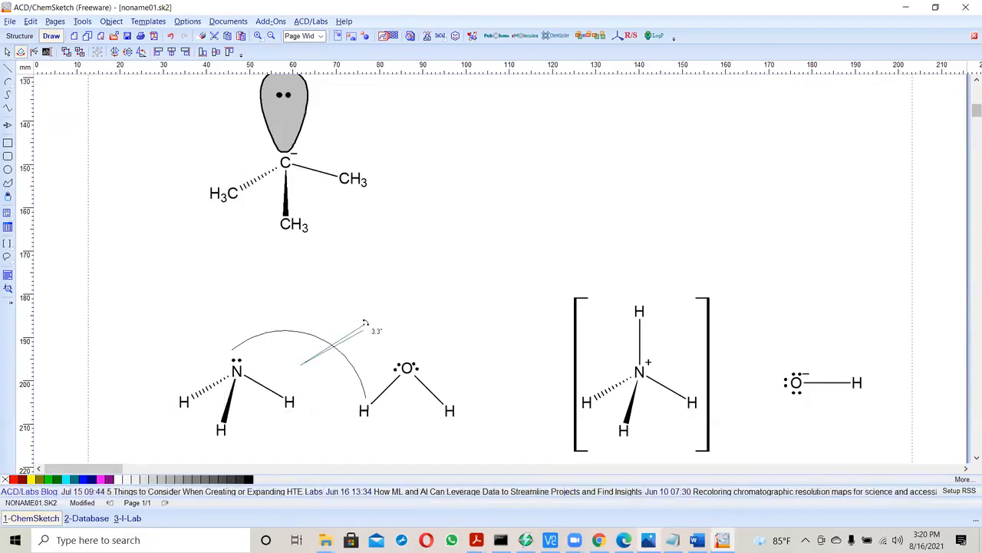
{"action": "left_click_drag", "start_coordinate": [365, 324], "coordinate": [366, 327]}
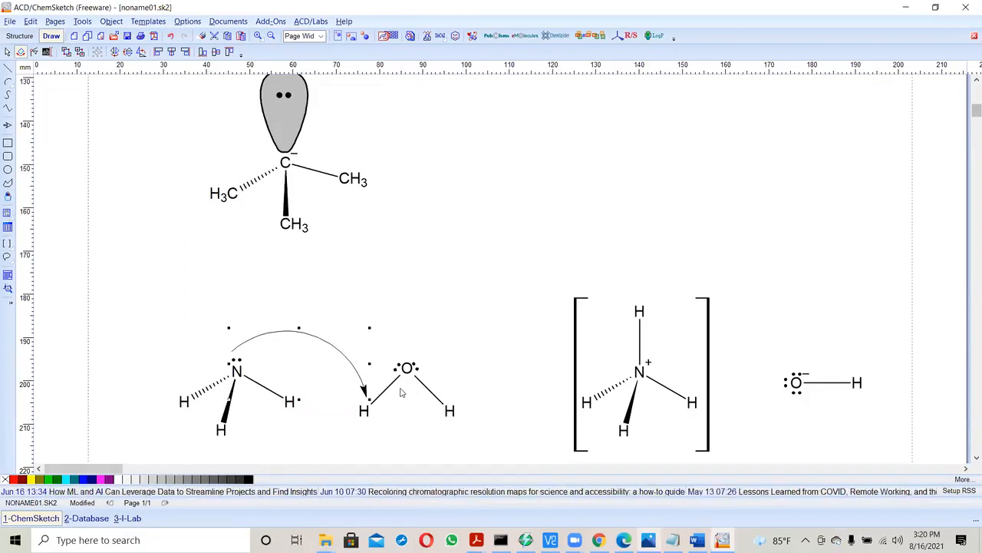
Step: Shift the ammonia-to-water curved arrow slightly down and right so its tail starts at the nitrogen's lone pair
{"action": "key", "text": "Down"}
{"action": "key", "text": "Down"}
{"action": "key", "text": "Down"}
{"action": "key", "text": "Down"}
{"action": "key", "text": "Down"}
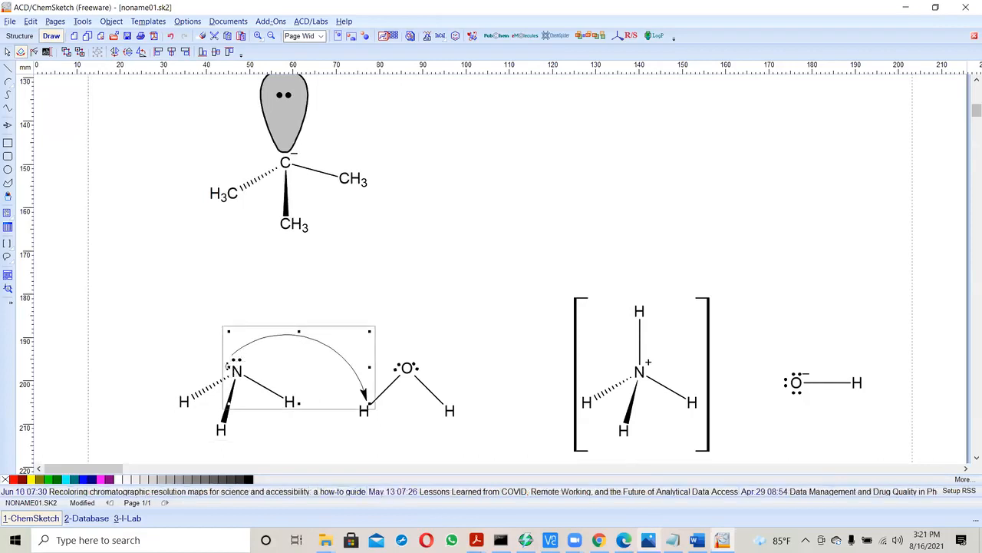
{"action": "left_click", "coordinate": [7, 51]}
{"action": "left_click", "coordinate": [235, 372]}
{"action": "left_click_drag", "start_coordinate": [234, 372], "coordinate": [238, 358]}
{"action": "left_click", "coordinate": [486, 249]}
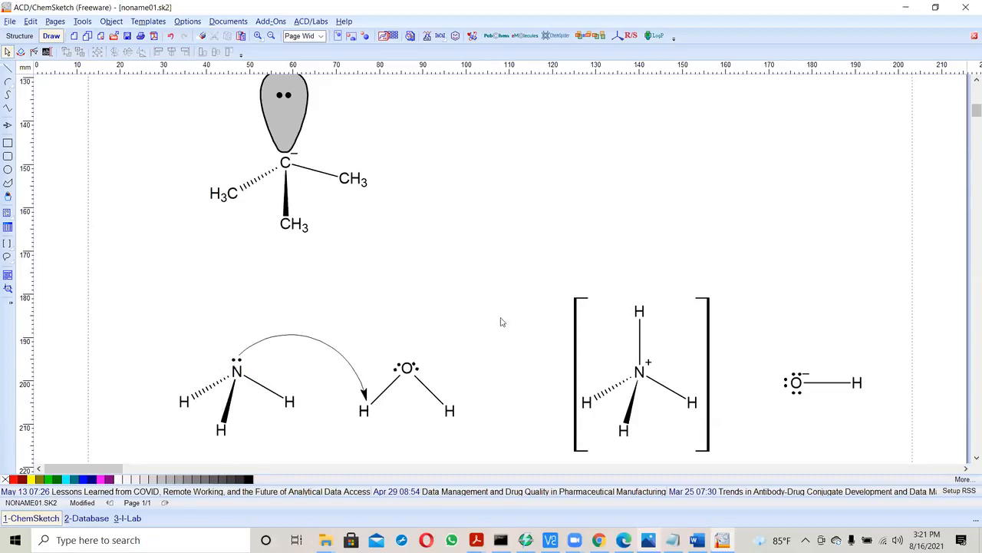
Step: Try a nearly circular arc arrow from the water's left O–H bond to its oxygen, and undo it
{"action": "scroll", "coordinate": [492, 330], "scroll_direction": "down", "scroll_amount": 2}
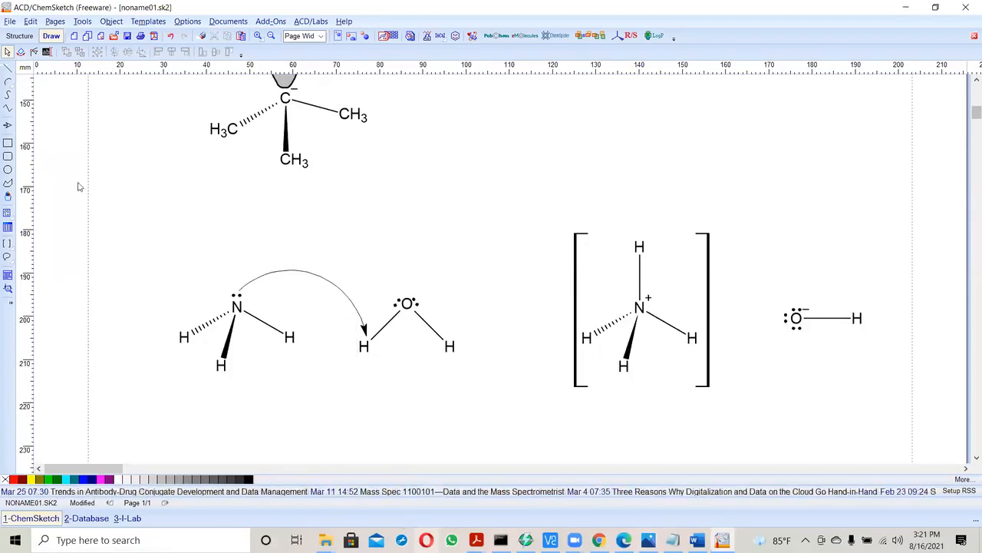
{"action": "left_click", "coordinate": [8, 82]}
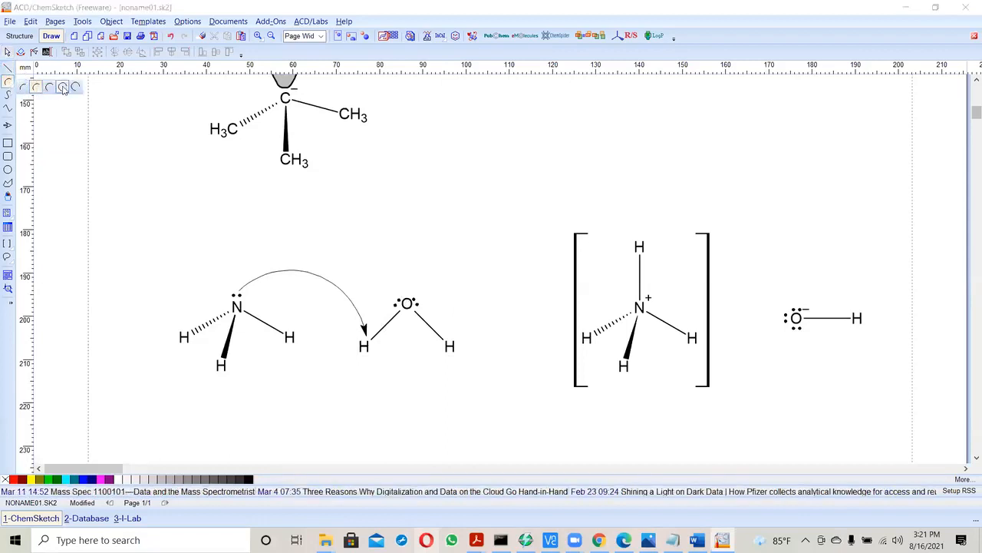
{"action": "left_click", "coordinate": [64, 88]}
{"action": "left_click", "coordinate": [7, 124]}
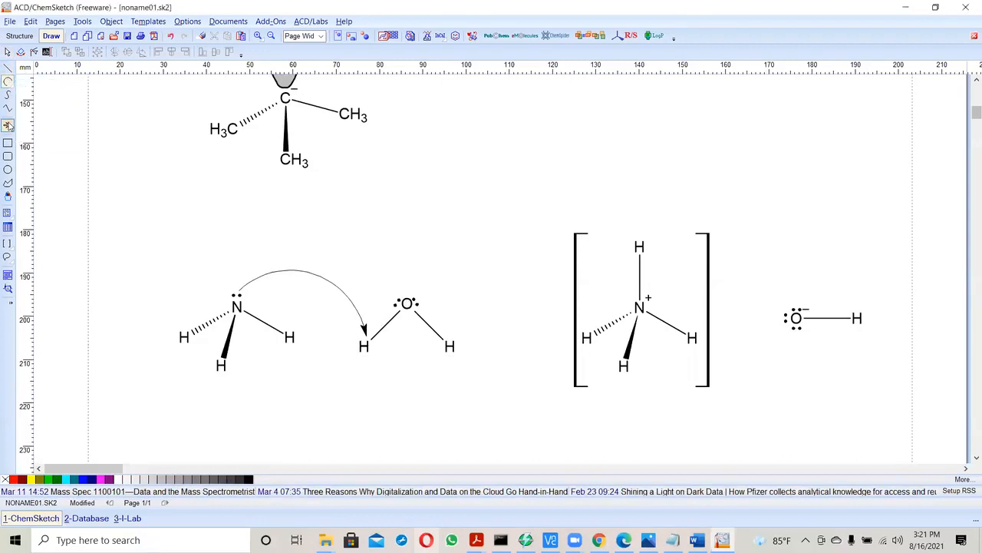
{"action": "left_click_drag", "start_coordinate": [386, 325], "coordinate": [407, 298]}
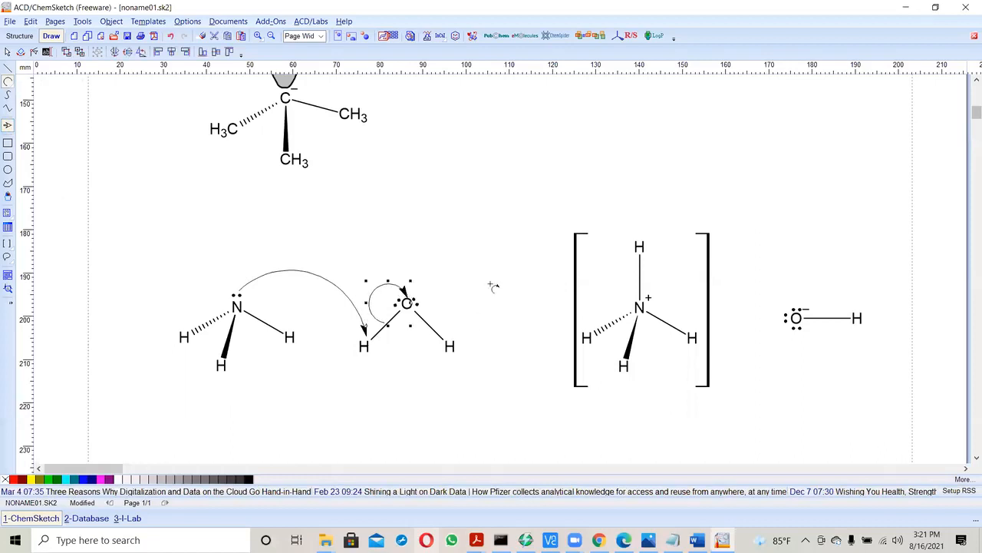
{"action": "left_click", "coordinate": [202, 216]}
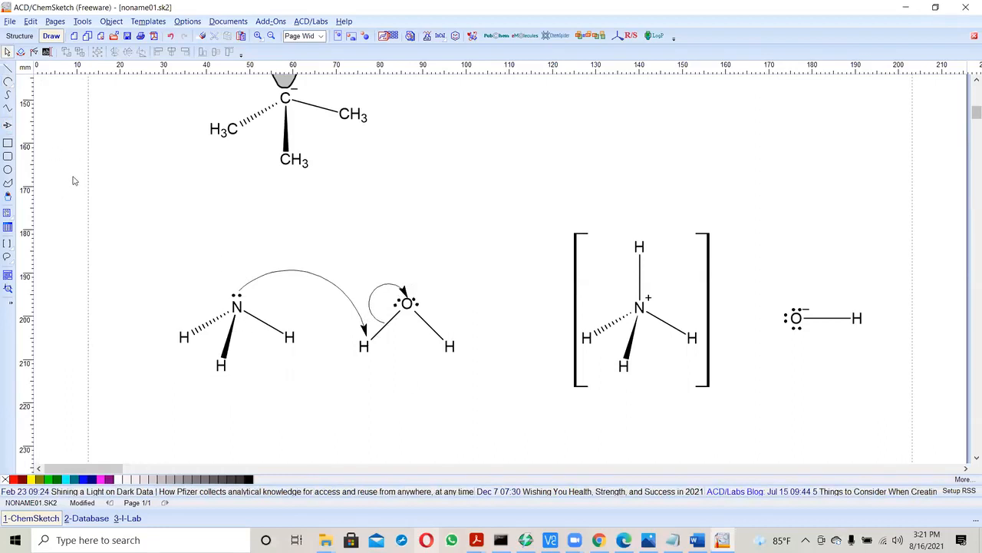
{"action": "left_click", "coordinate": [31, 20]}
{"action": "left_click", "coordinate": [48, 35]}
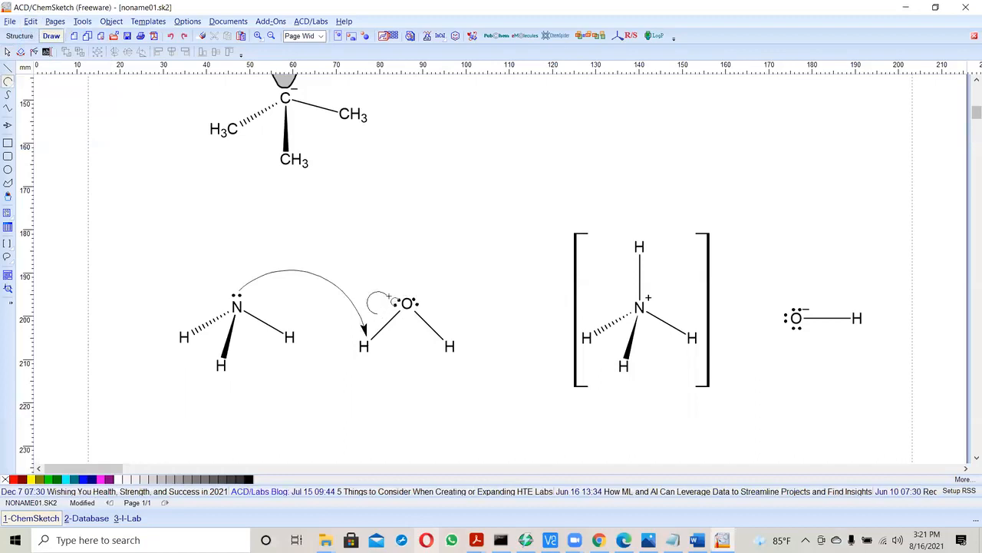
Step: Try the arc beside the water's oxygen without an arrowhead, and undo it
{"action": "left_click_drag", "start_coordinate": [399, 289], "coordinate": [406, 293]}
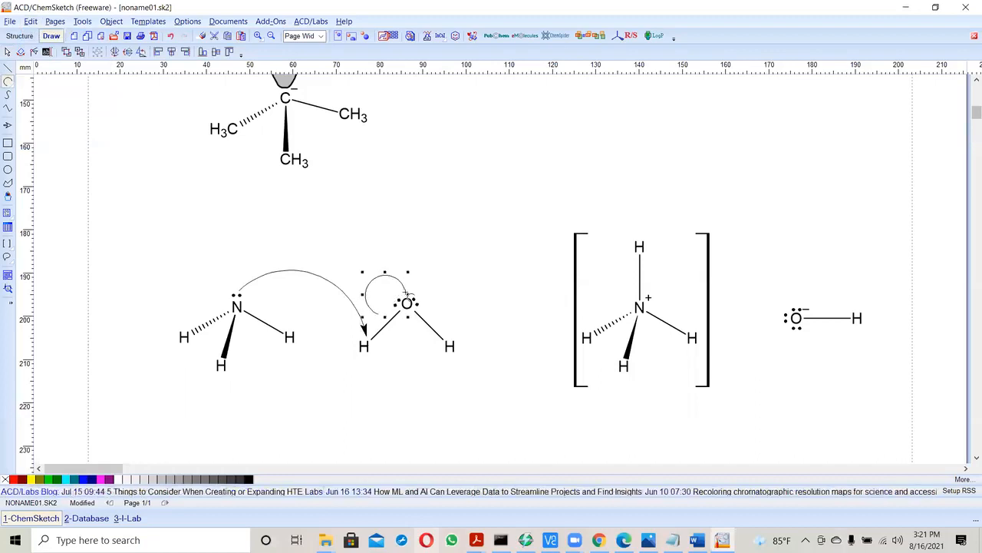
{"action": "left_click", "coordinate": [30, 20]}
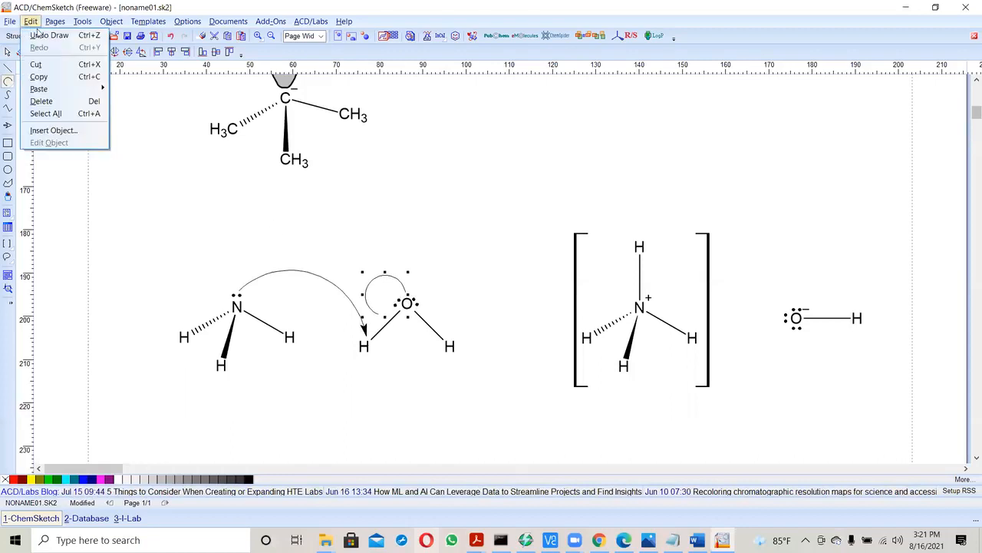
{"action": "left_click", "coordinate": [46, 35]}
Step: Draw a curved arrow with an arrowhead from the water's left O–H bond to its oxygen, and fine-tune its position
{"action": "left_click", "coordinate": [8, 124]}
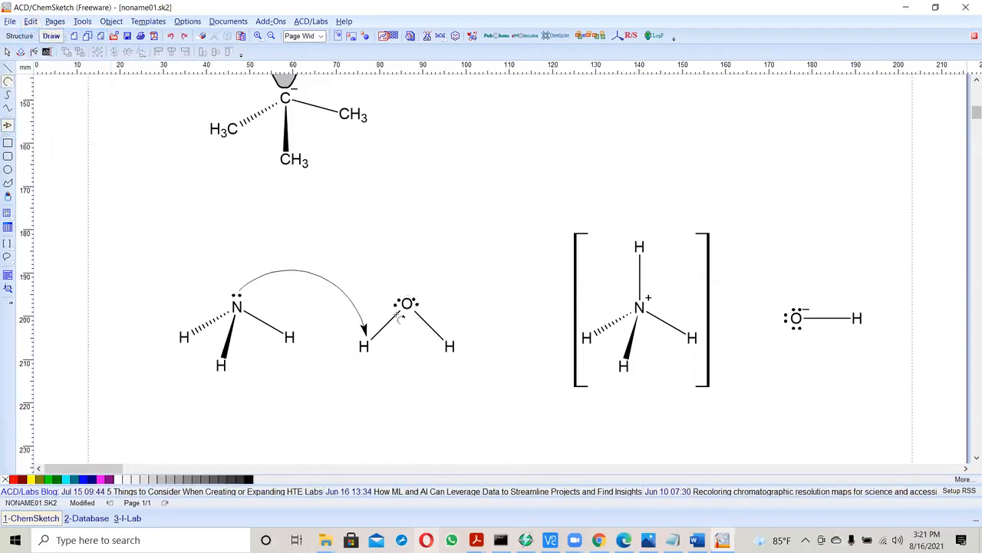
{"action": "left_click_drag", "start_coordinate": [381, 316], "coordinate": [407, 304]}
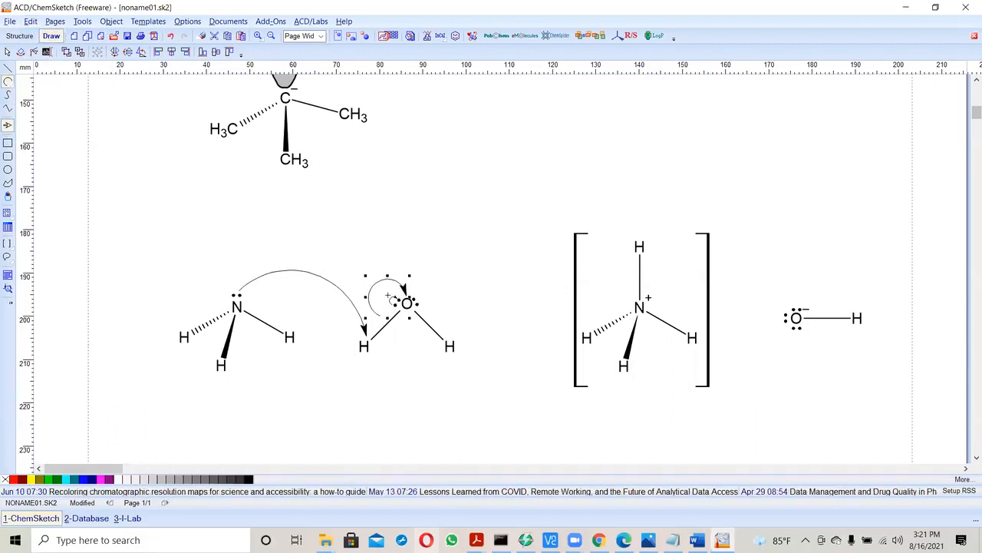
{"action": "left_click", "coordinate": [7, 51]}
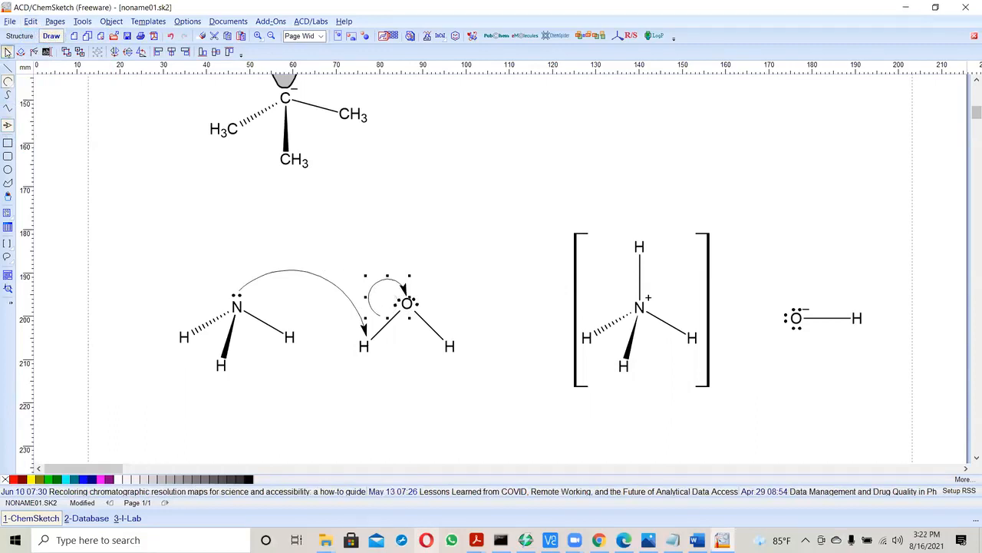
{"action": "left_click", "coordinate": [385, 287]}
{"action": "left_click", "coordinate": [375, 294]}
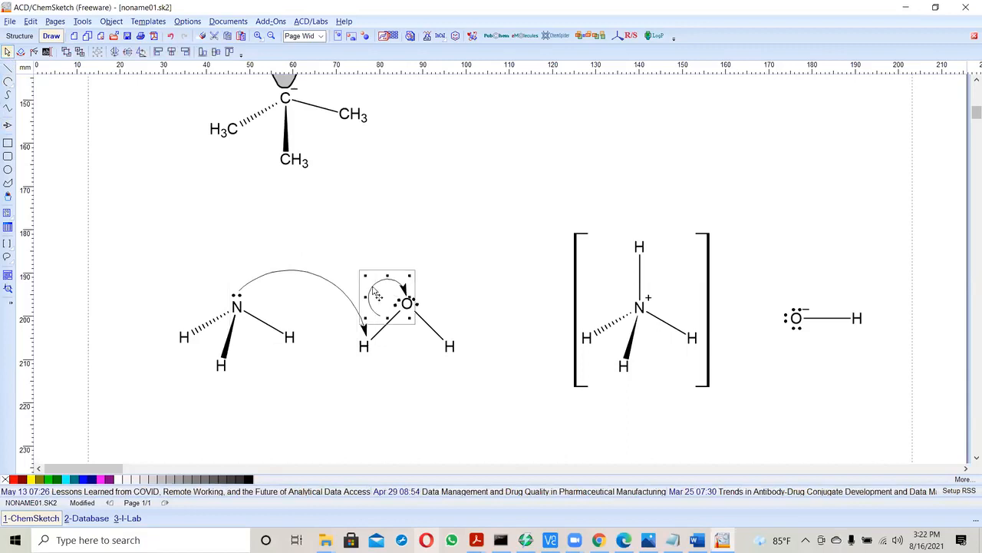
{"action": "left_click_drag", "start_coordinate": [376, 294], "coordinate": [374, 288]}
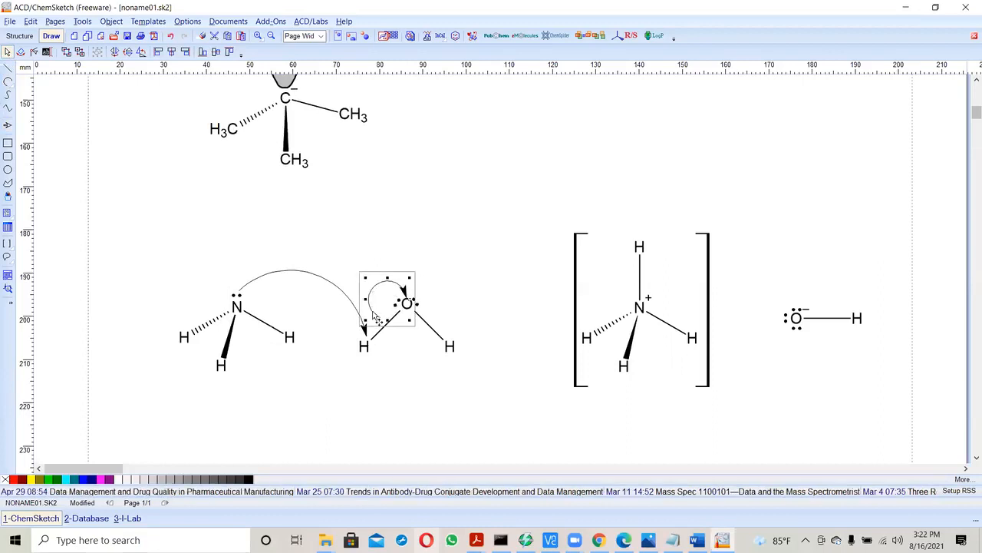
{"action": "left_click_drag", "start_coordinate": [373, 312], "coordinate": [371, 312]}
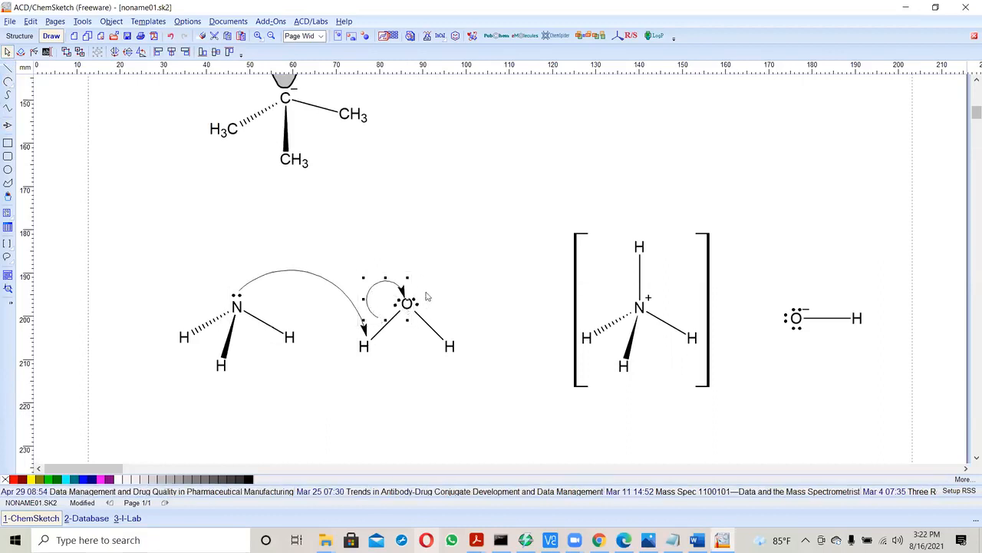
{"action": "left_click", "coordinate": [457, 257]}
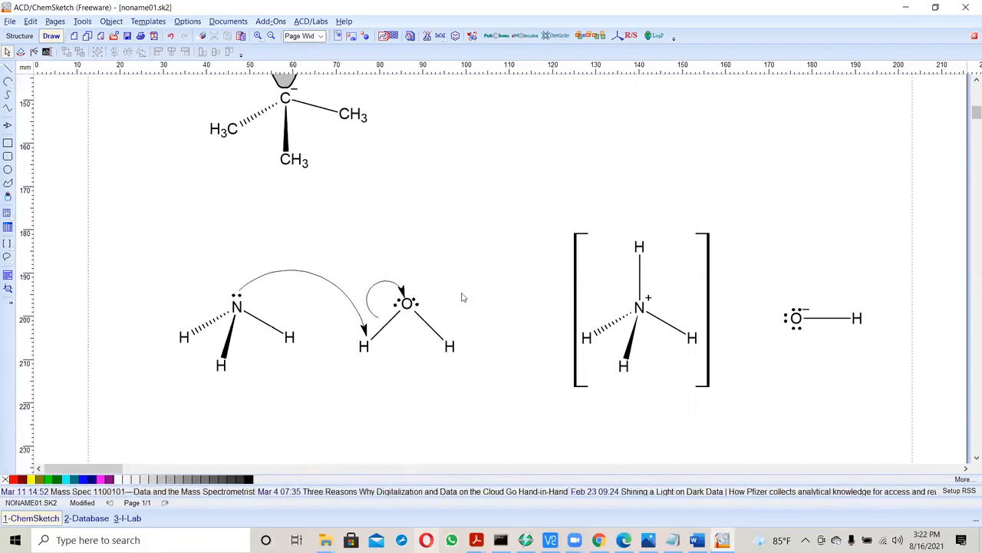
{"action": "left_click", "coordinate": [388, 289]}
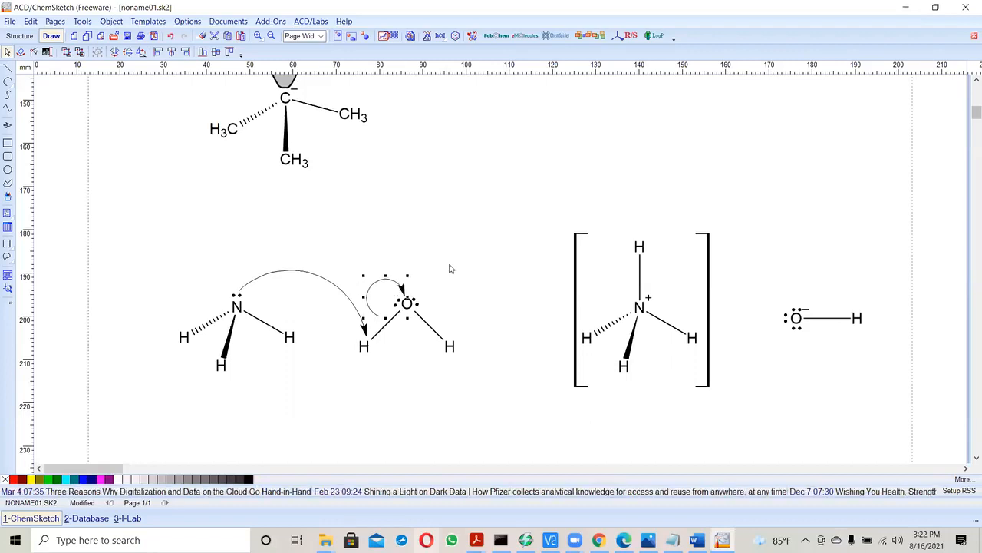
{"action": "left_click", "coordinate": [466, 257]}
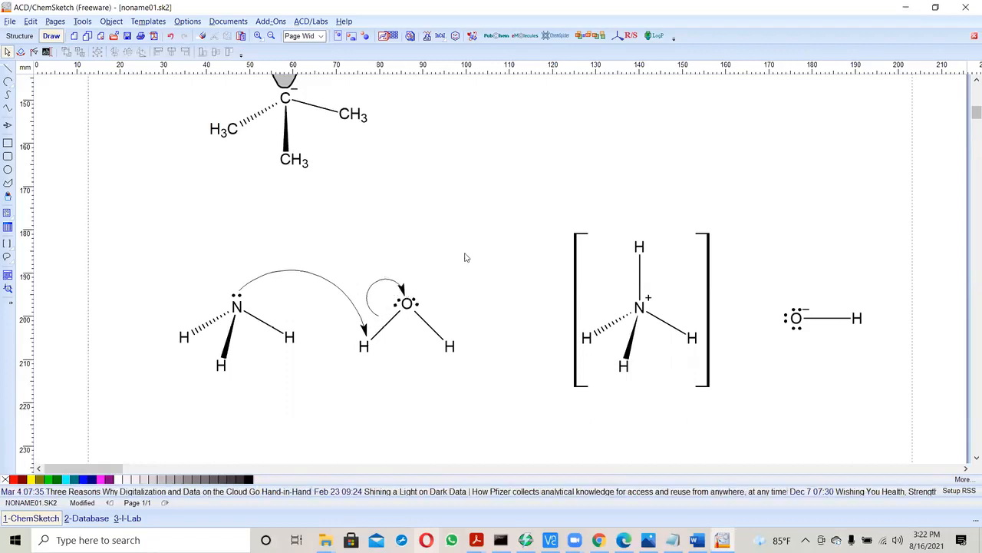
Step: Stretch the water's curved arrow taller so its tail reaches the left O–H bond, and reposition its arrowhead just above the oxygen
{"action": "left_click", "coordinate": [381, 316]}
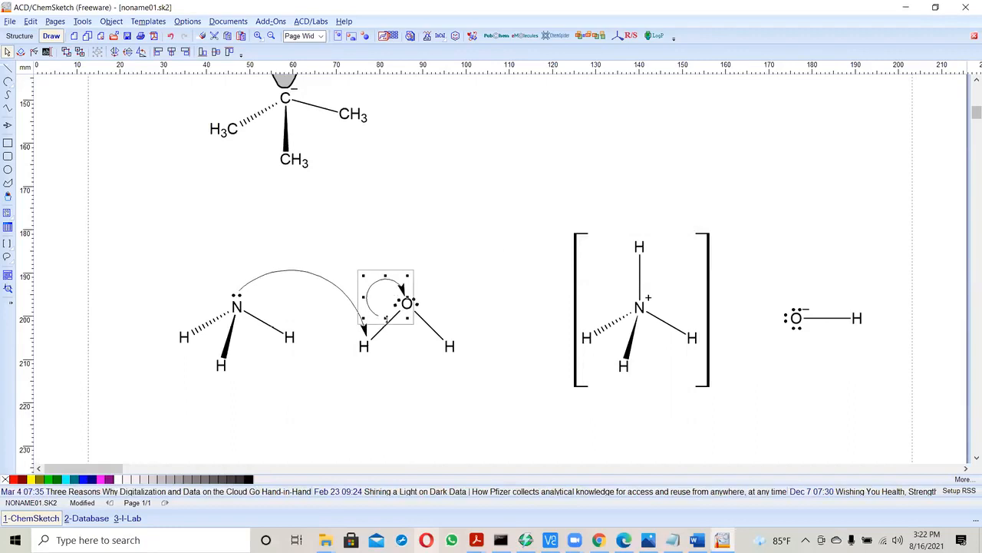
{"action": "left_click_drag", "start_coordinate": [386, 323], "coordinate": [420, 330]}
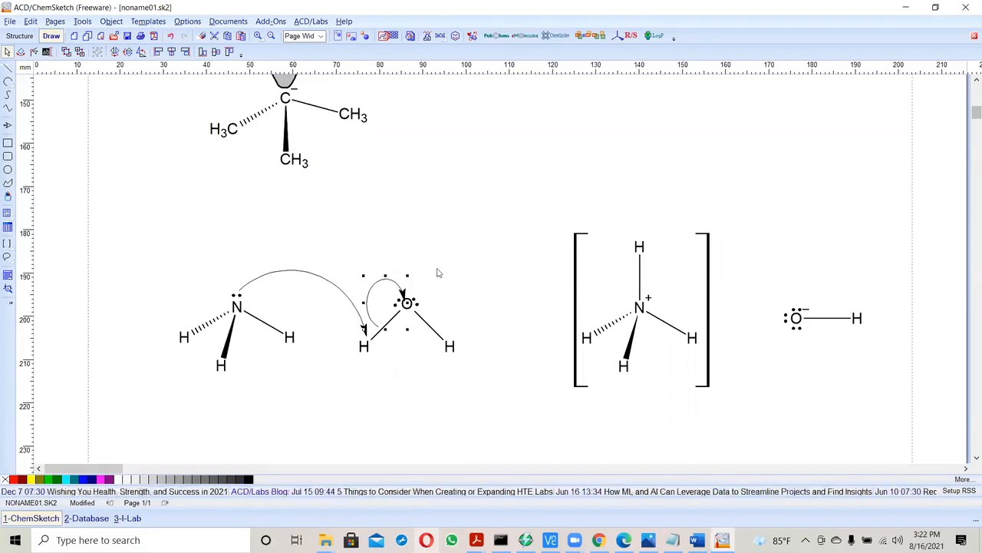
{"action": "left_click_drag", "start_coordinate": [403, 283], "coordinate": [406, 284]}
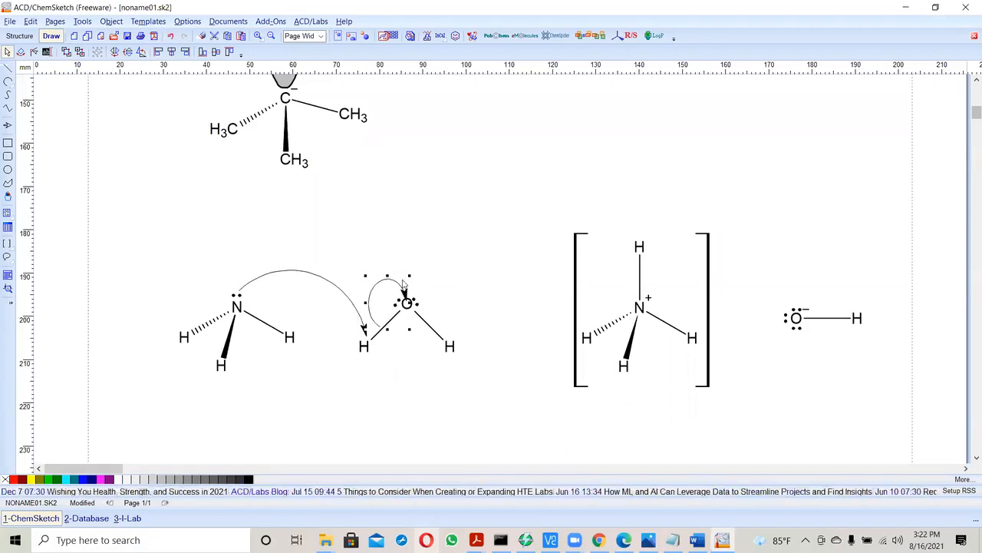
{"action": "left_click", "coordinate": [497, 270]}
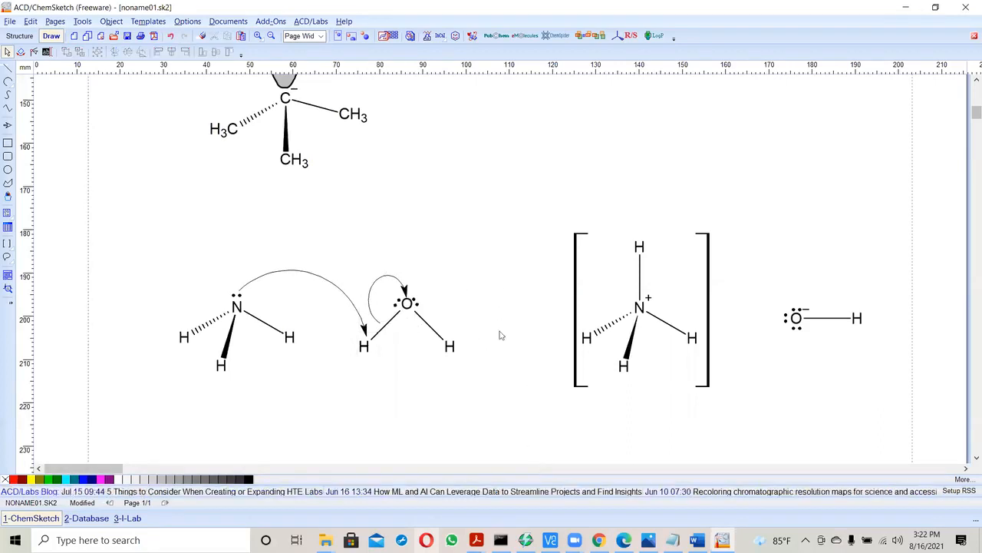
Step: Check the reference image in Photos, return to ChemSketch, and place a plus sign between the ammonia and water molecules
{"action": "left_click", "coordinate": [648, 539]}
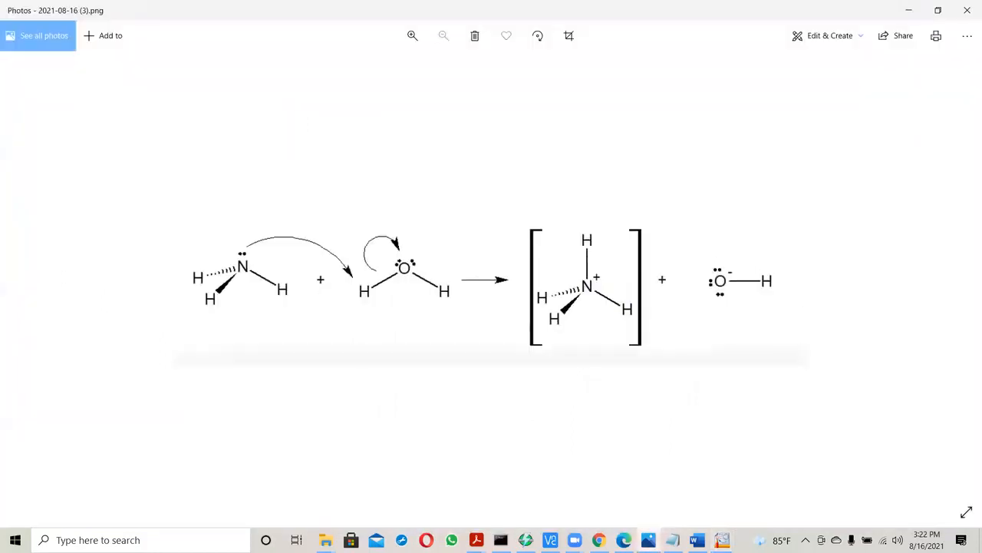
{"action": "left_click", "coordinate": [722, 540]}
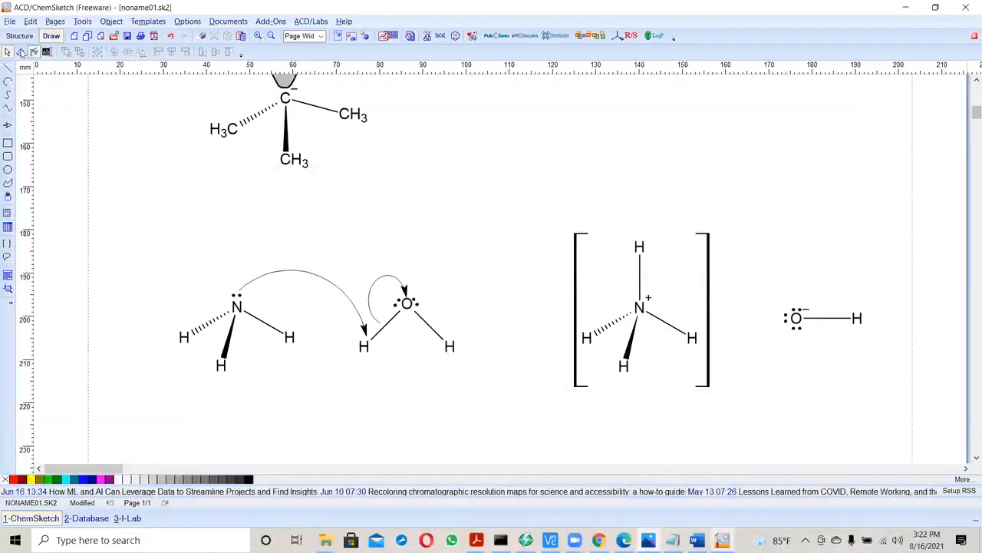
{"action": "left_click", "coordinate": [19, 36]}
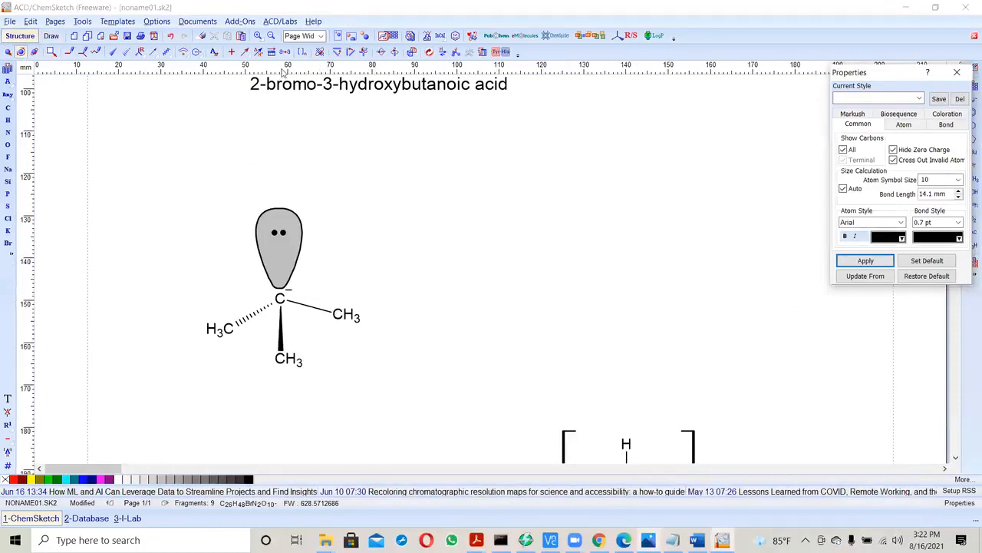
{"action": "left_click", "coordinate": [232, 52]}
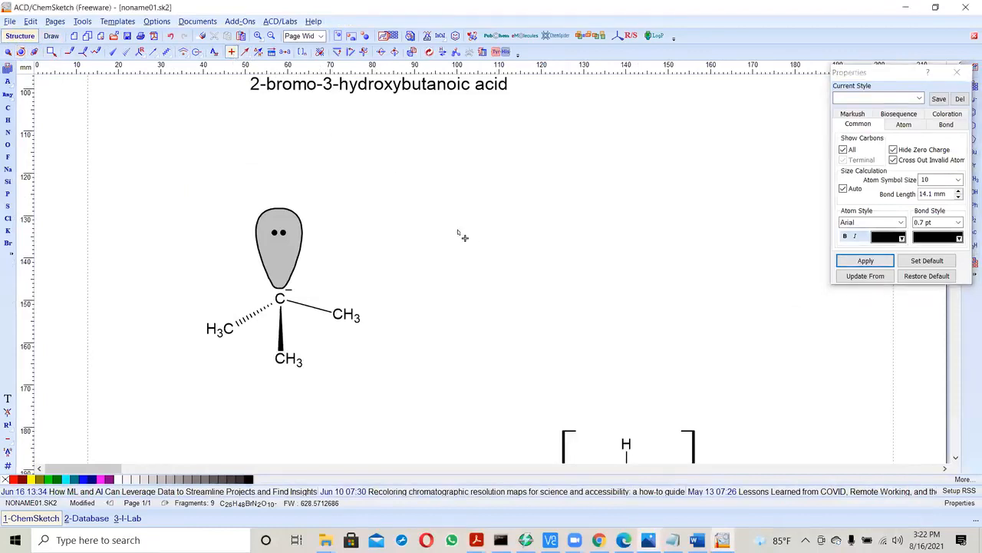
{"action": "scroll", "coordinate": [464, 238], "scroll_direction": "down", "scroll_amount": 4}
{"action": "scroll", "coordinate": [473, 249], "scroll_direction": "down", "scroll_amount": 2}
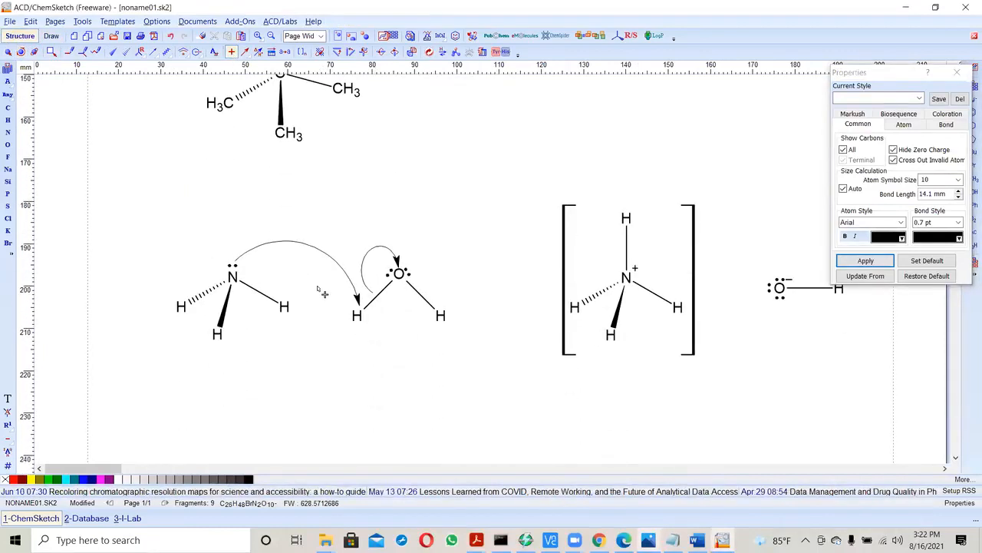
{"action": "left_click", "coordinate": [318, 284]}
Step: Draw a horizontal reaction arrow about 25 mm long between water and the bracketed ammonium, and place a plus sign before the hydroxide
{"action": "left_click", "coordinate": [246, 52]}
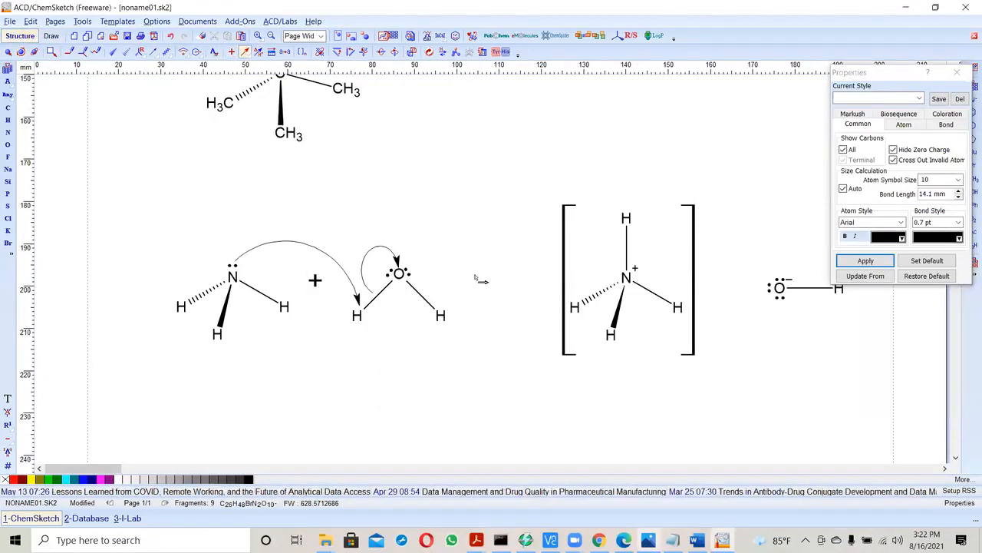
{"action": "left_click_drag", "start_coordinate": [546, 278], "coordinate": [547, 277]}
{"action": "left_click", "coordinate": [231, 54]}
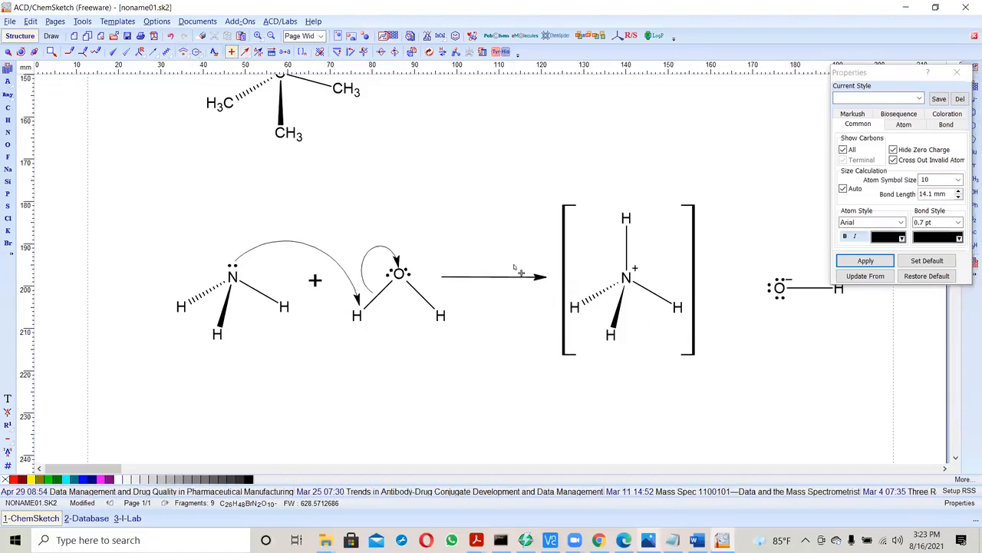
{"action": "left_click", "coordinate": [732, 284]}
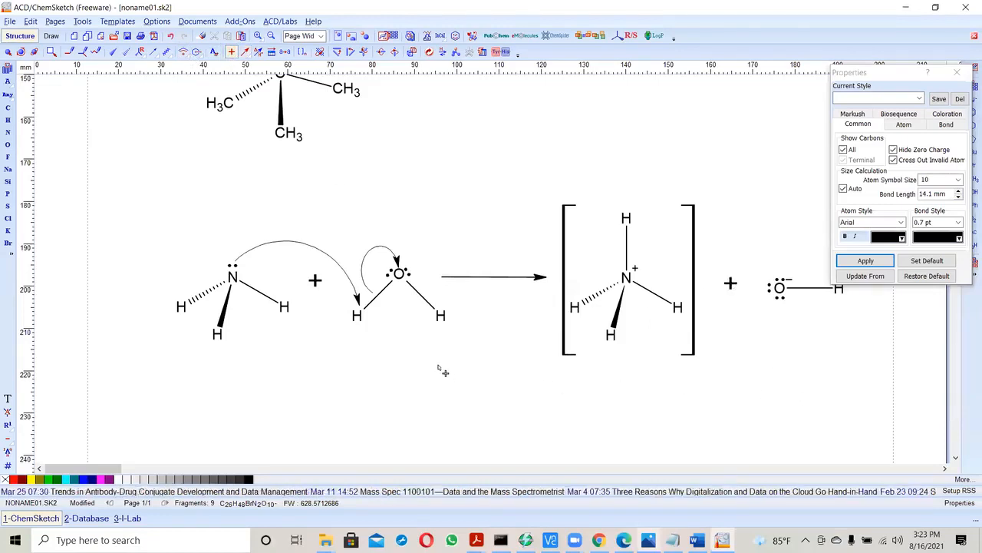
Step: Close the structure properties and nudge the hydroxide with its lone pairs slightly upward to align it with the plus sign
{"action": "left_click", "coordinate": [955, 73]}
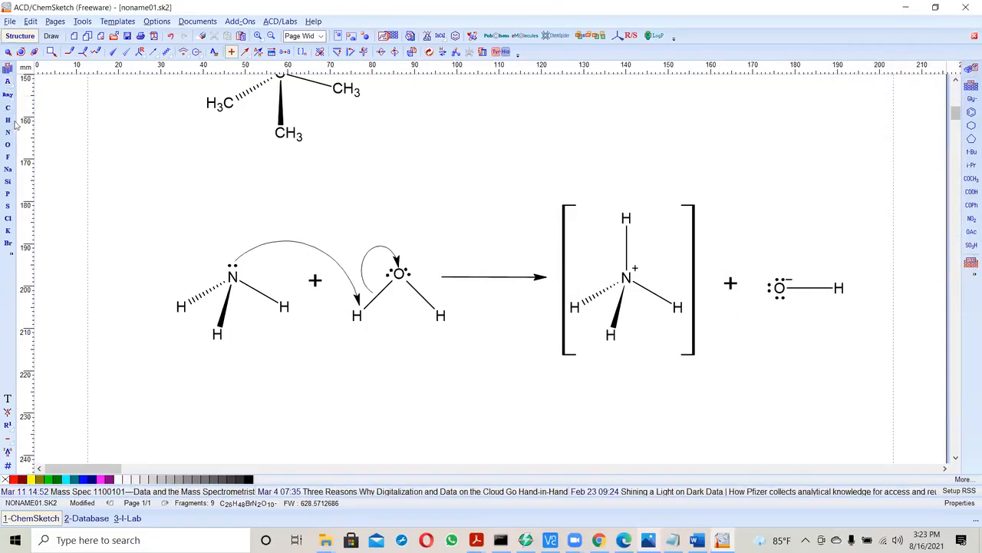
{"action": "left_click", "coordinate": [8, 52]}
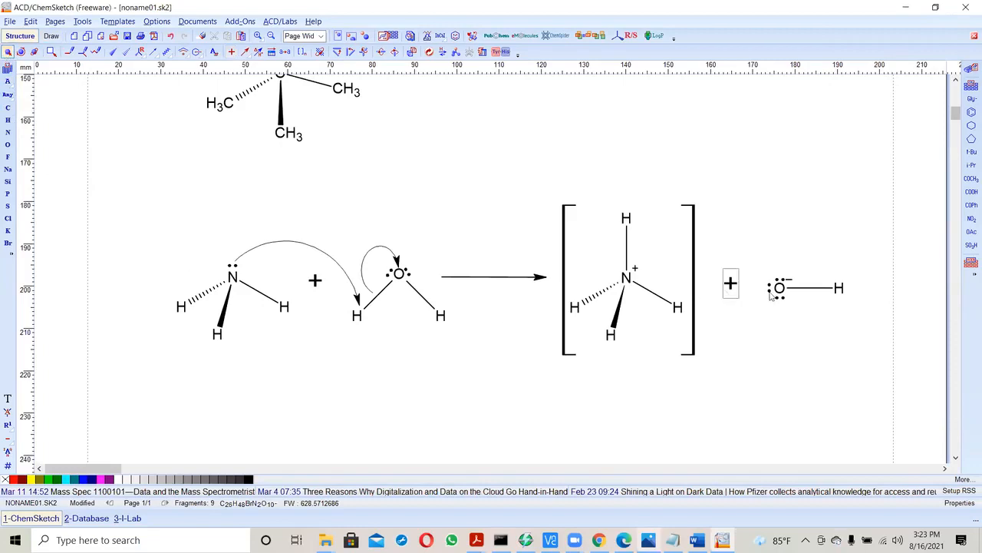
{"action": "left_click_drag", "start_coordinate": [757, 263], "coordinate": [857, 320]}
{"action": "key", "text": "Up"}
{"action": "key", "text": "Up"}
{"action": "key", "text": "Up"}
{"action": "key", "text": "Up"}
{"action": "key", "text": "Up"}
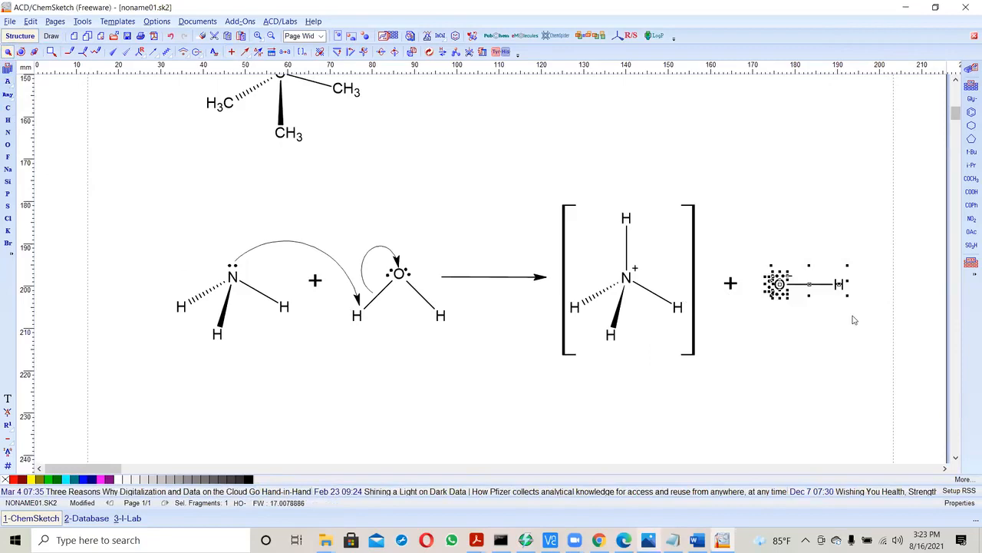
{"action": "key", "text": "Down"}
{"action": "key", "text": "Down"}
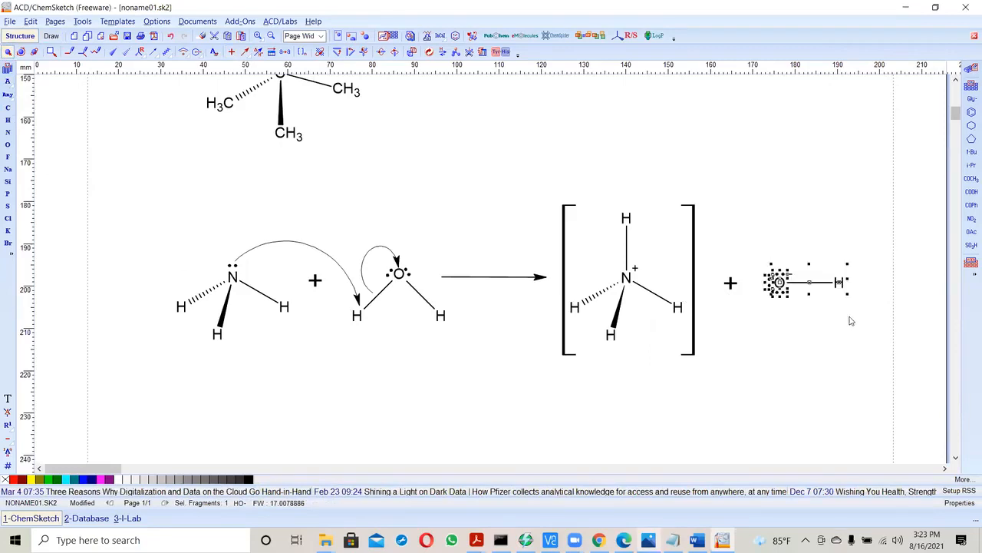
{"action": "left_click", "coordinate": [855, 338]}
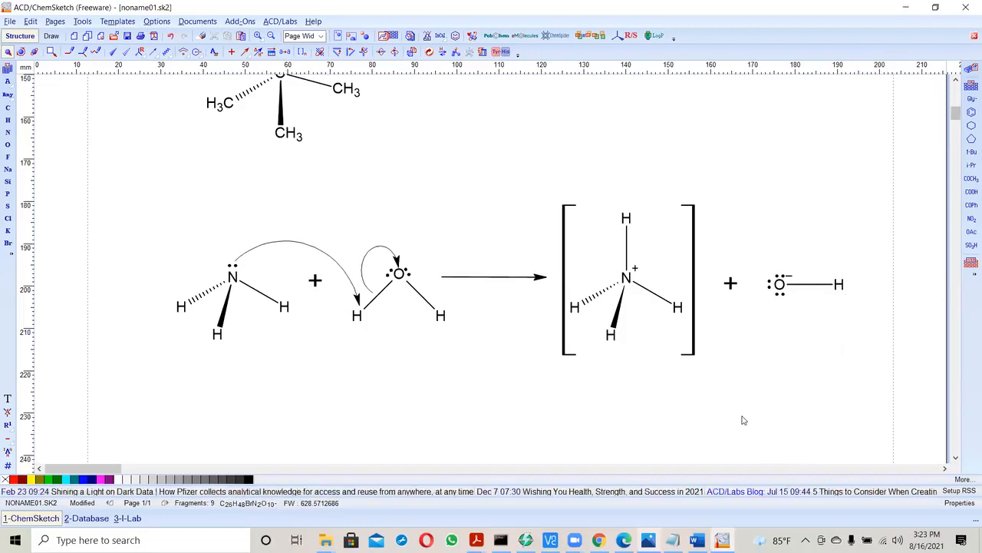
{"action": "scroll", "coordinate": [433, 362], "scroll_direction": "down", "scroll_amount": 2}
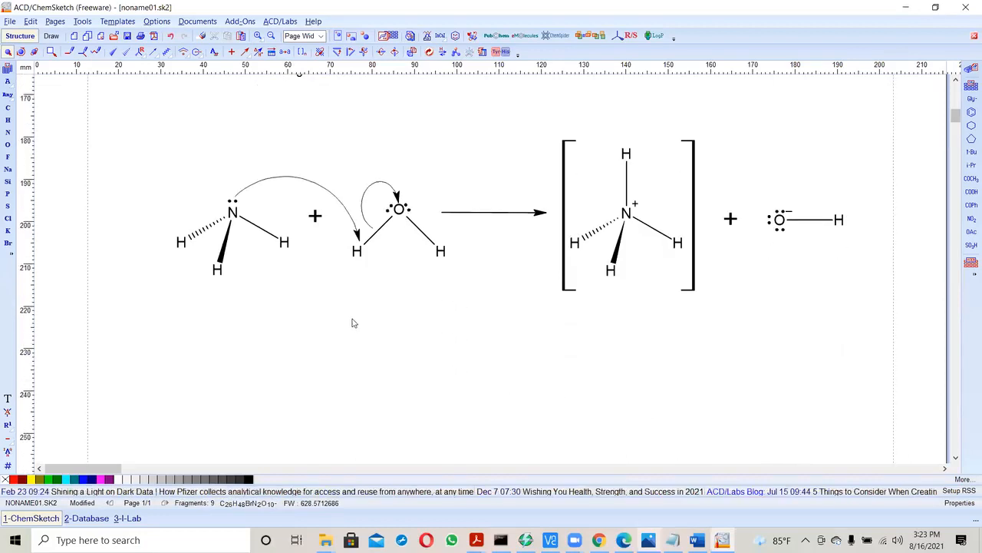
{"action": "scroll", "coordinate": [353, 323], "scroll_direction": "down", "scroll_amount": 1}
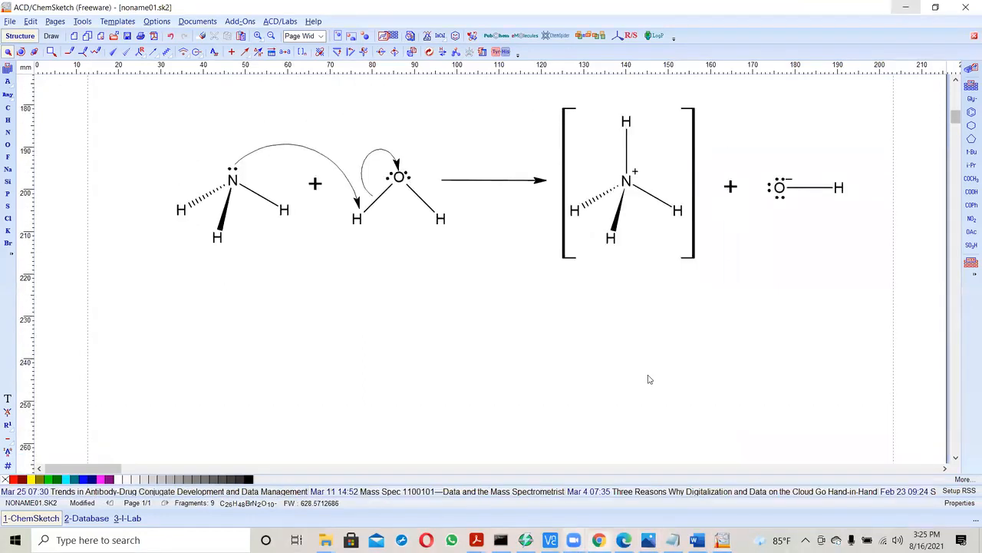
{"action": "scroll", "coordinate": [648, 380], "scroll_direction": "up", "scroll_amount": 15}
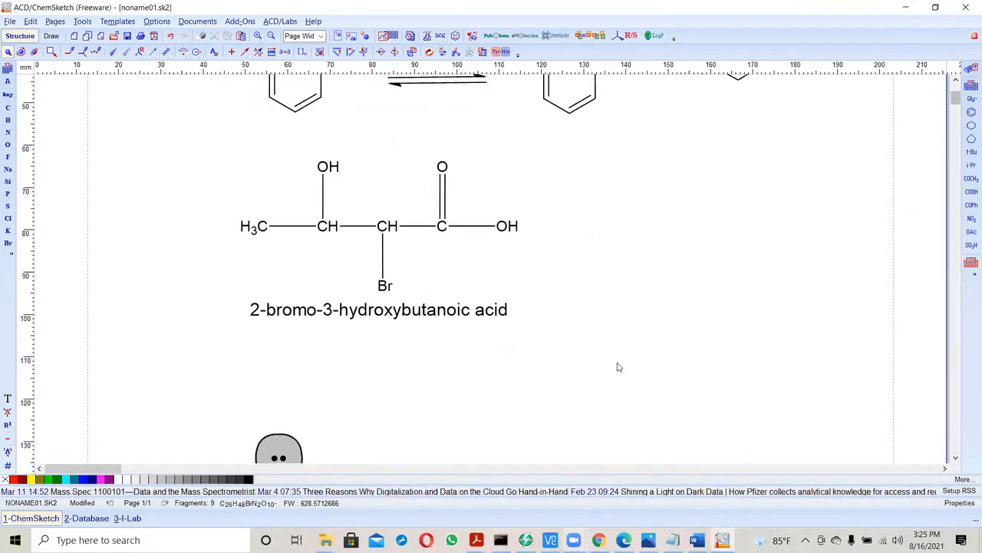
{"action": "scroll", "coordinate": [618, 366], "scroll_direction": "up", "scroll_amount": 2}
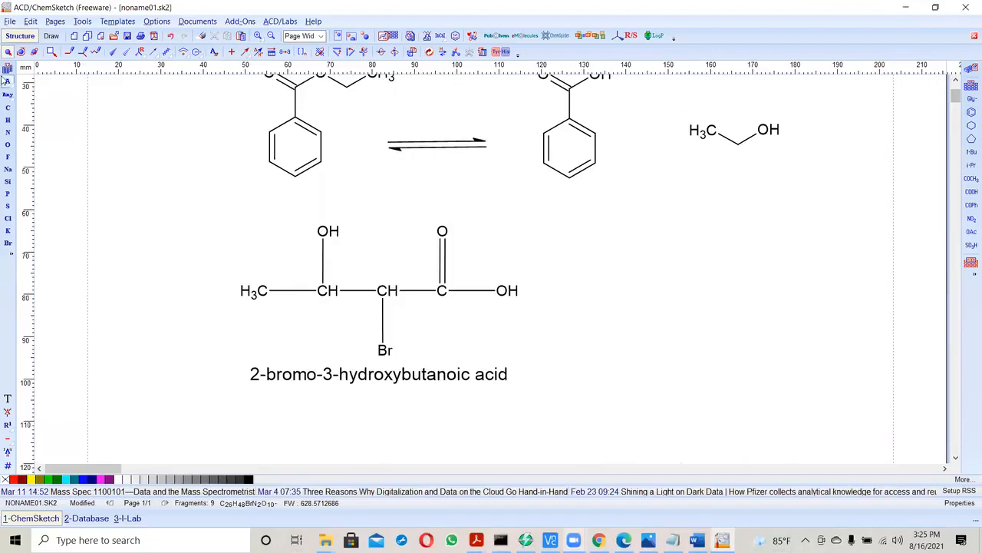